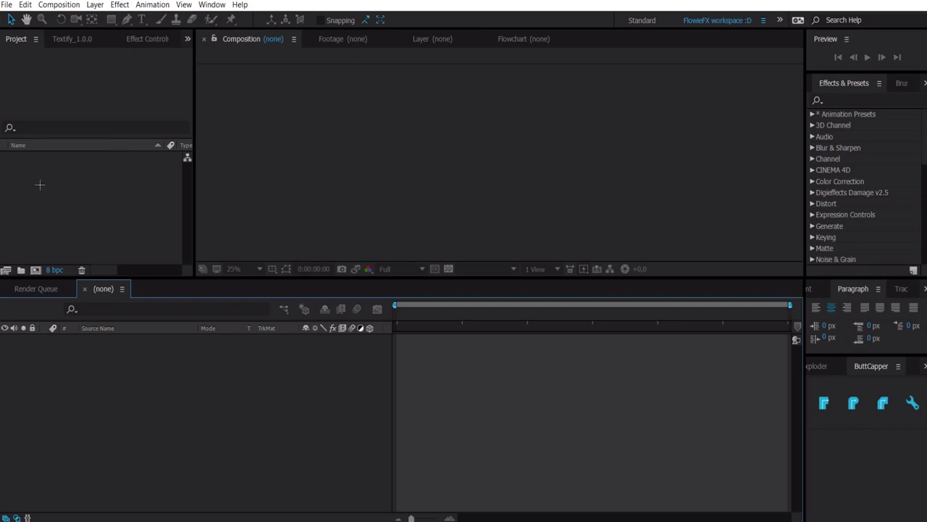
Create a new composition named MainComp at 1920 x 1080 px, 60 frames per second, with a 15-second duration.
left_click_drag(39, 184, 113, 222)
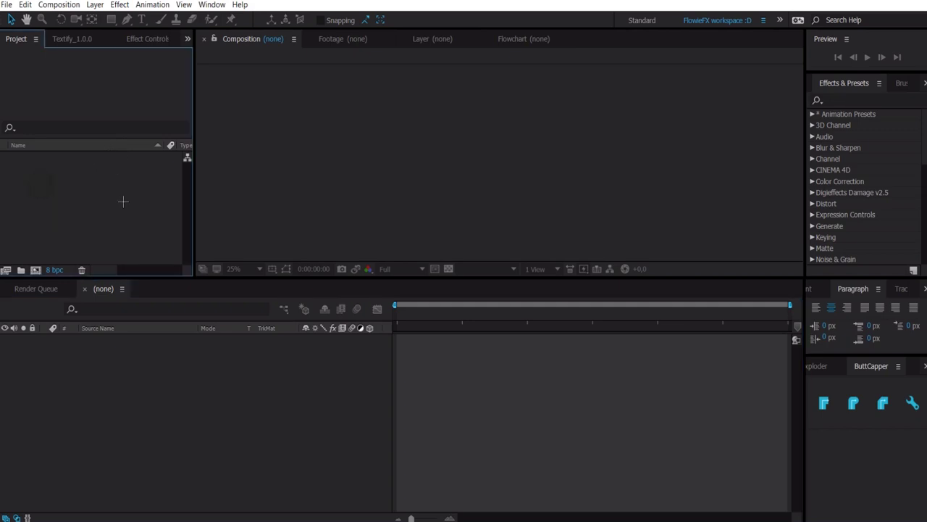
right_click(63, 178)
left_click(127, 185)
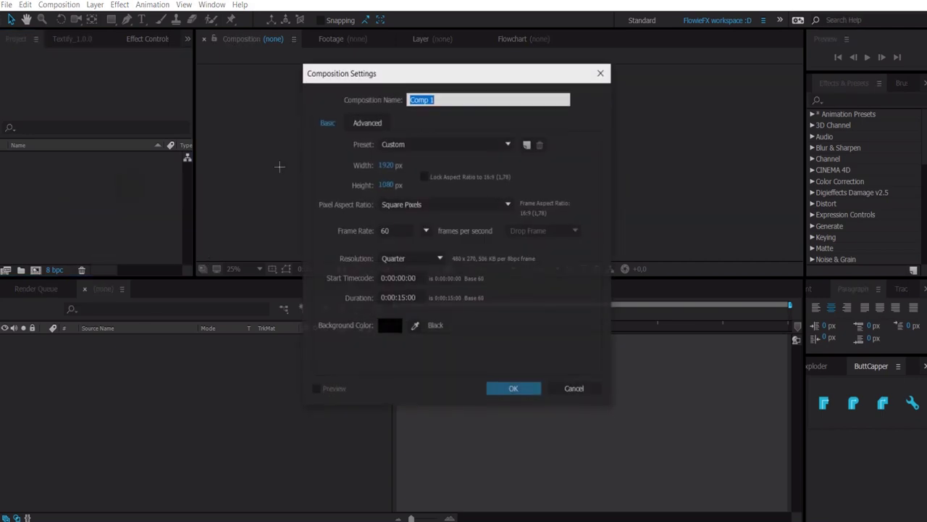
type("Main")
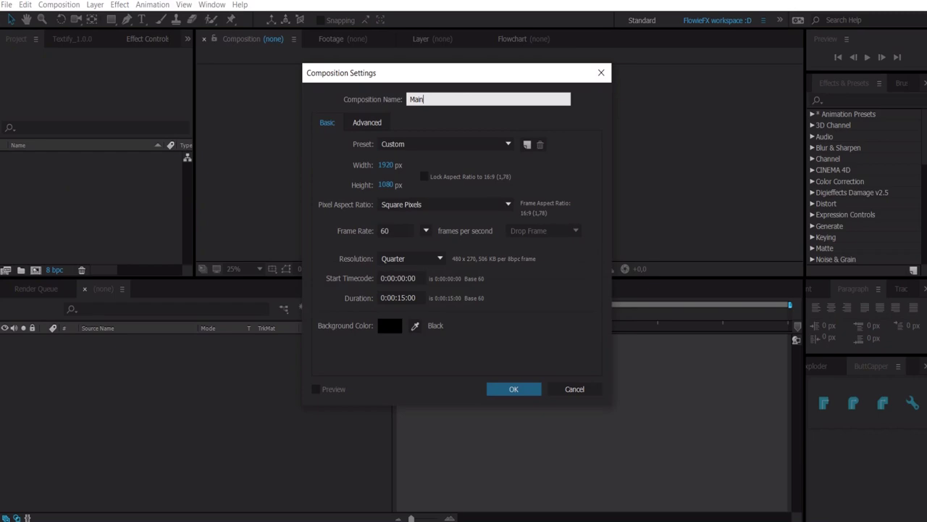
type("Comp")
left_click(521, 159)
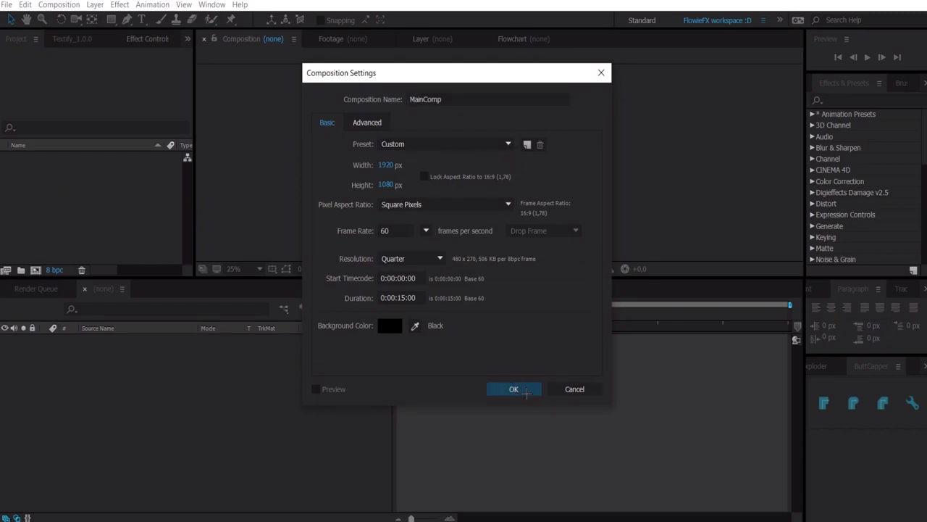
left_click(528, 391)
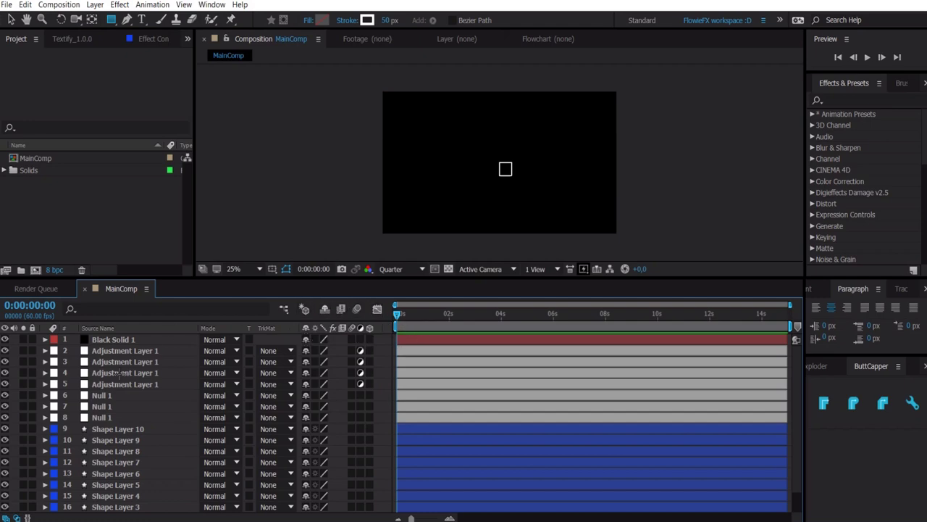
Review the label defaults and label colors in the Labels preferences.
scroll(114, 382, "down", 1)
scroll(138, 384, "up", 1)
left_click(25, 4)
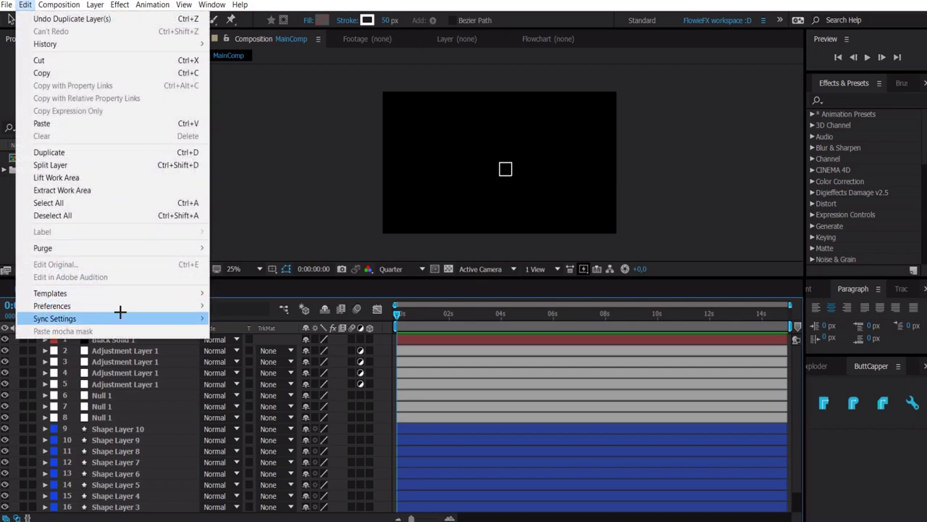
mouse_move(132, 306)
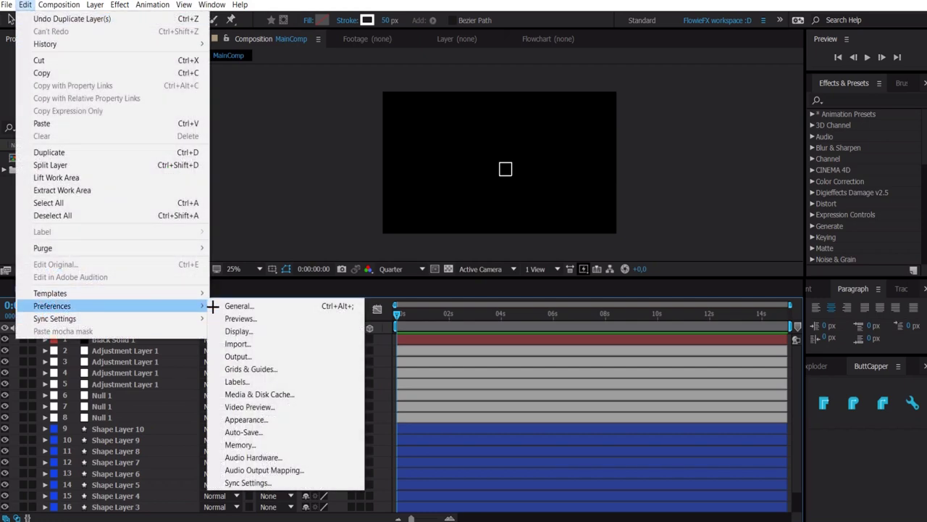
left_click(246, 381)
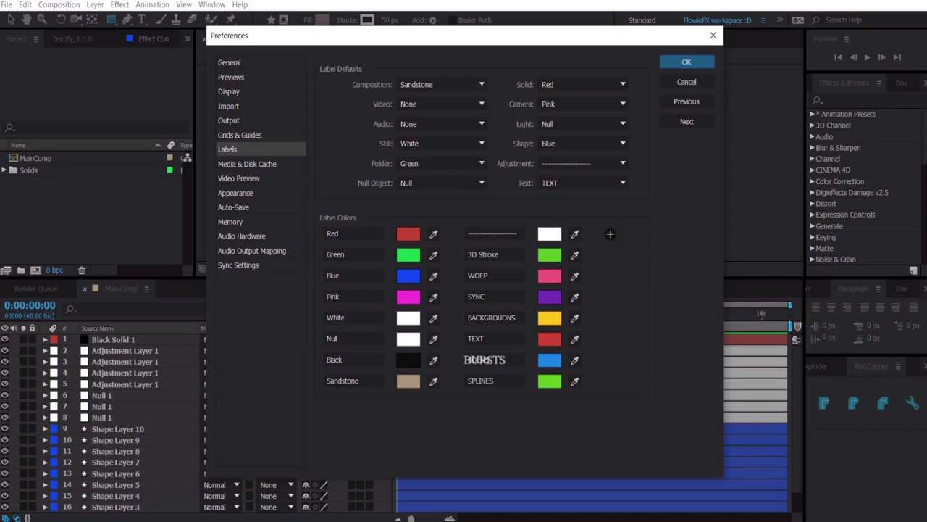
left_click(610, 234)
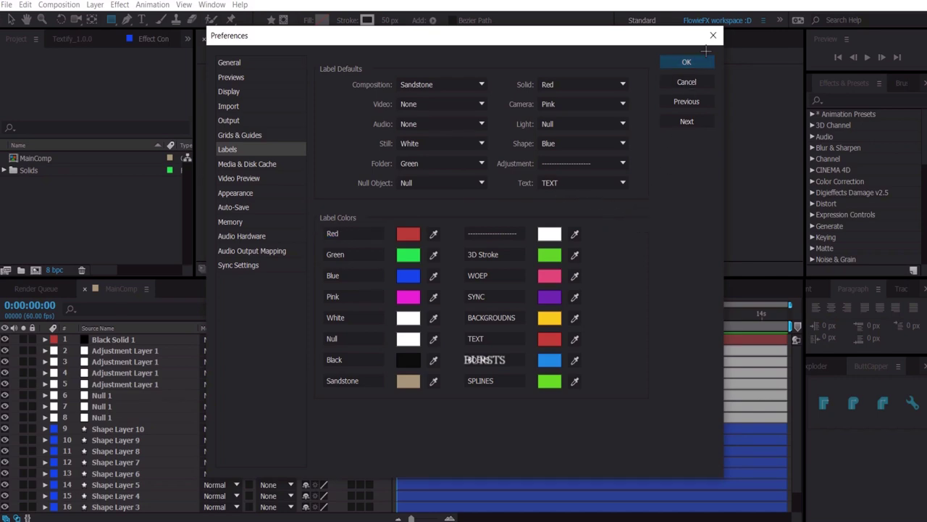
left_click(686, 62)
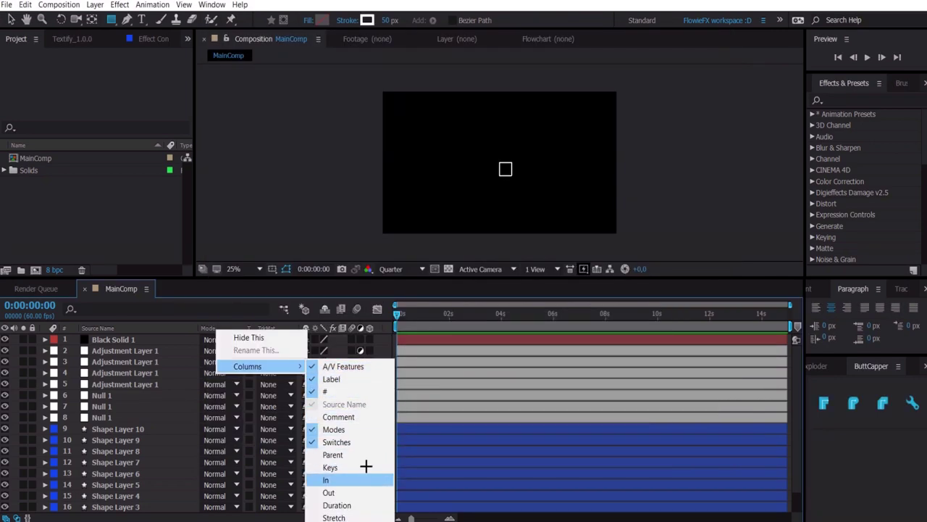
left_click(193, 317)
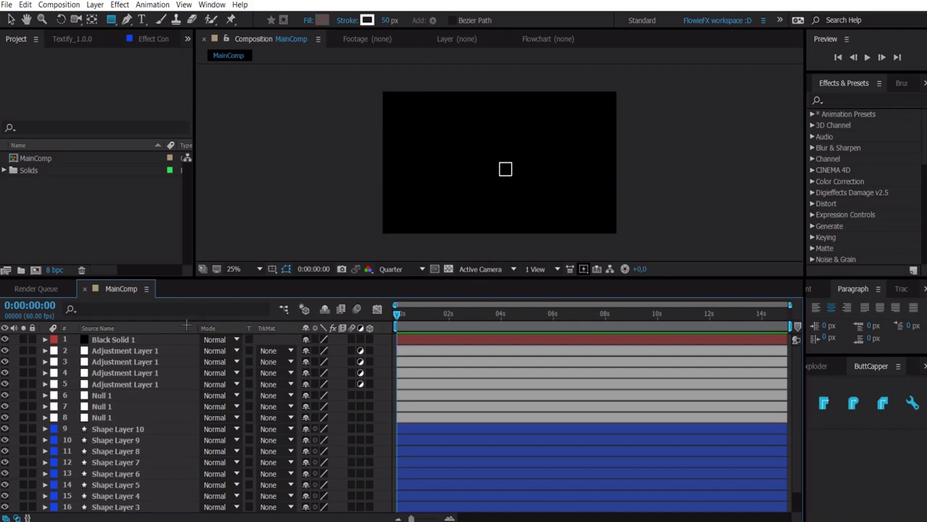
right_click(160, 327)
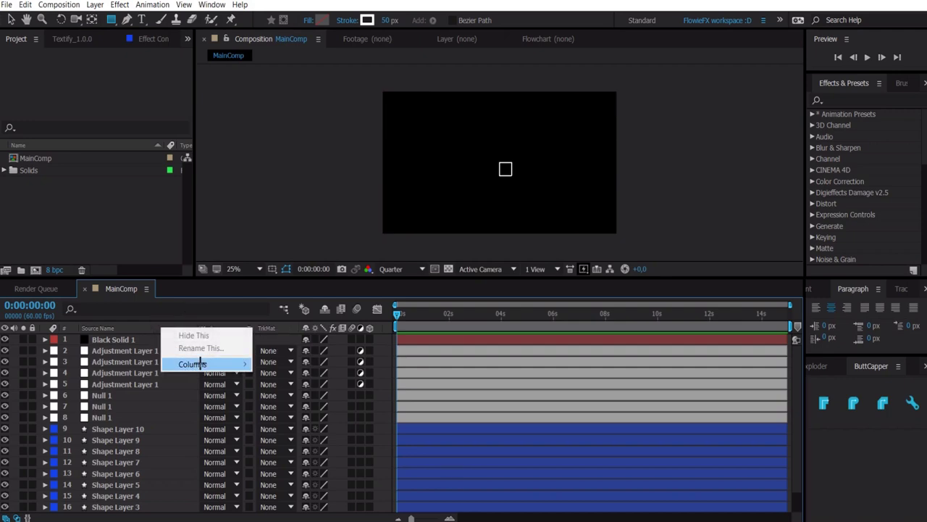
mouse_move(241, 361)
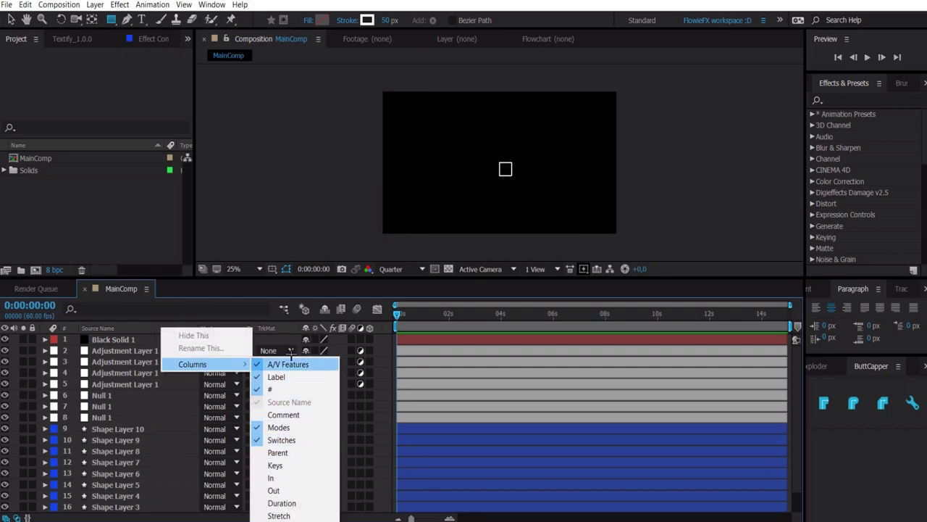
Assign the WOEP label to Black Solid 1 and the BACKGROUDNS label to Shape Layer 6 and Shape Layer 5.
left_click(131, 338)
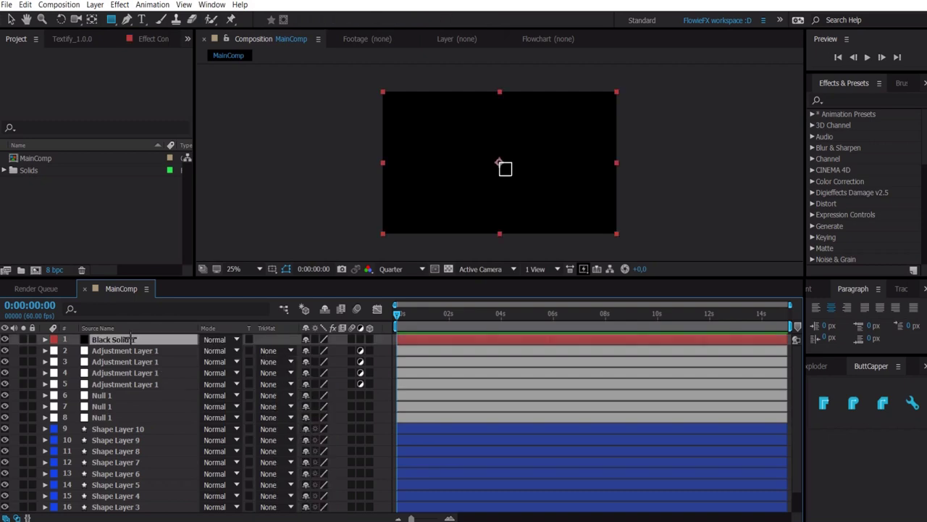
left_click(54, 340)
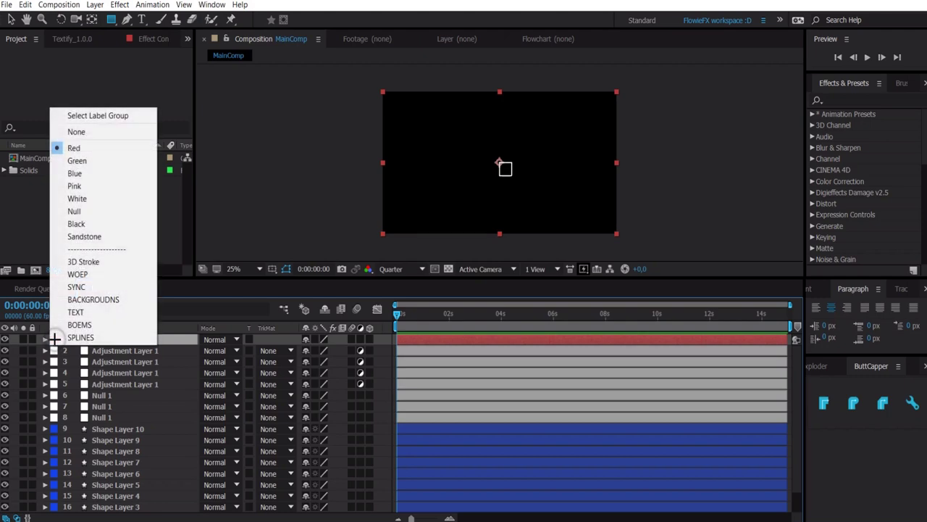
left_click(94, 274)
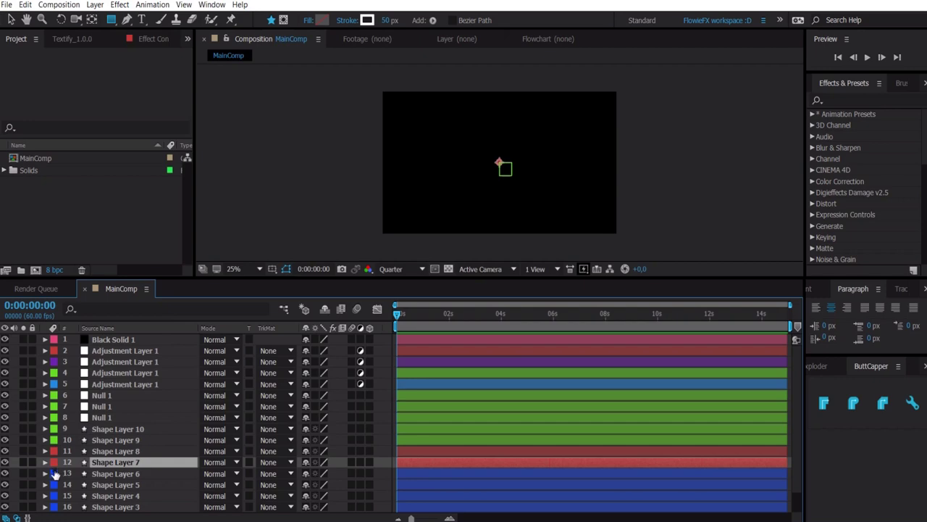
left_click(54, 473)
left_click(87, 433)
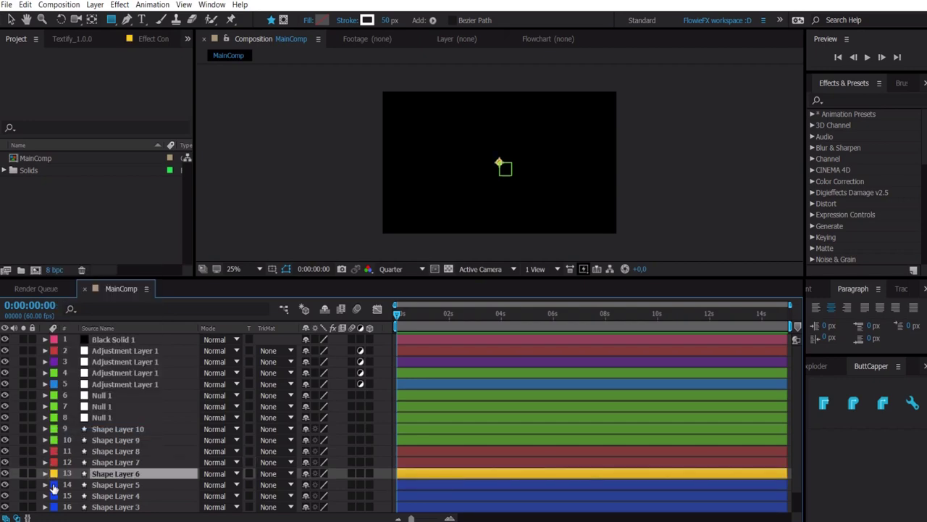
left_click(54, 484)
left_click(80, 442)
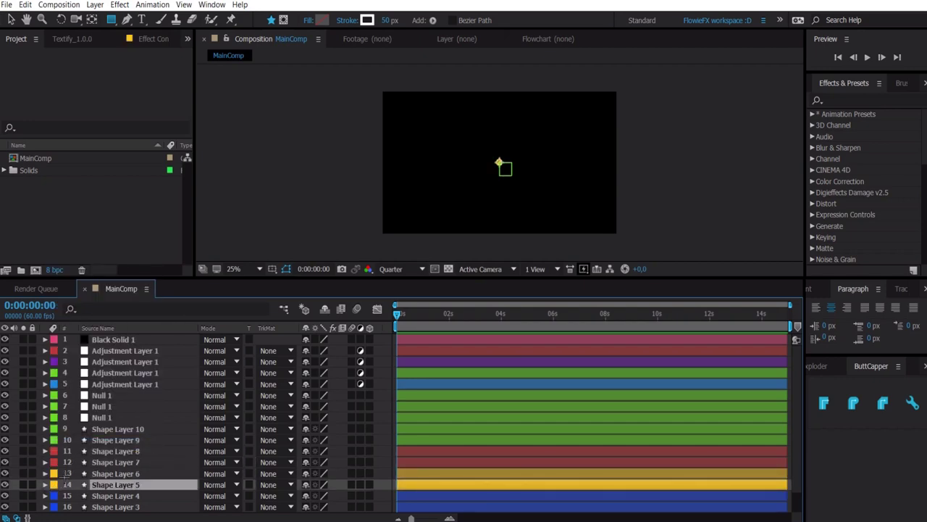
Delete all layers from the MainComp timeline.
left_click(124, 451)
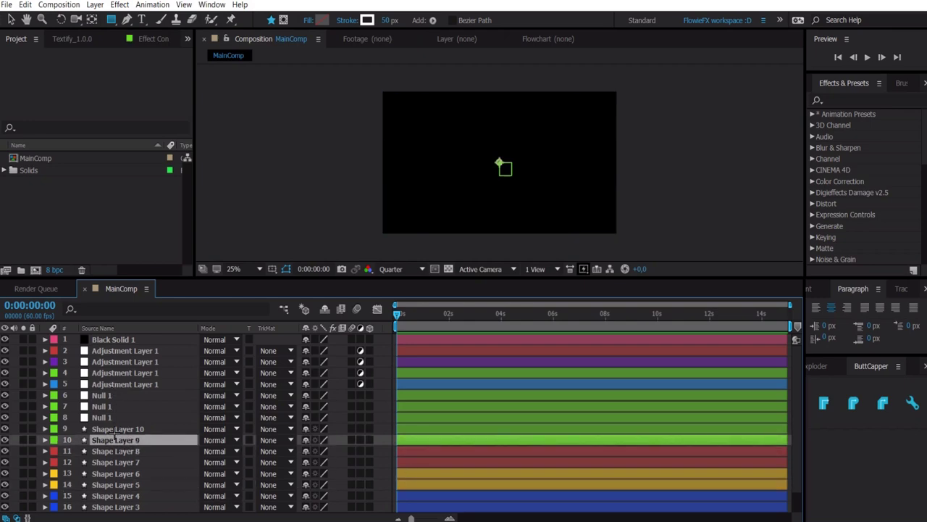
left_click(127, 384)
key("ctrl+a")
key("Delete")
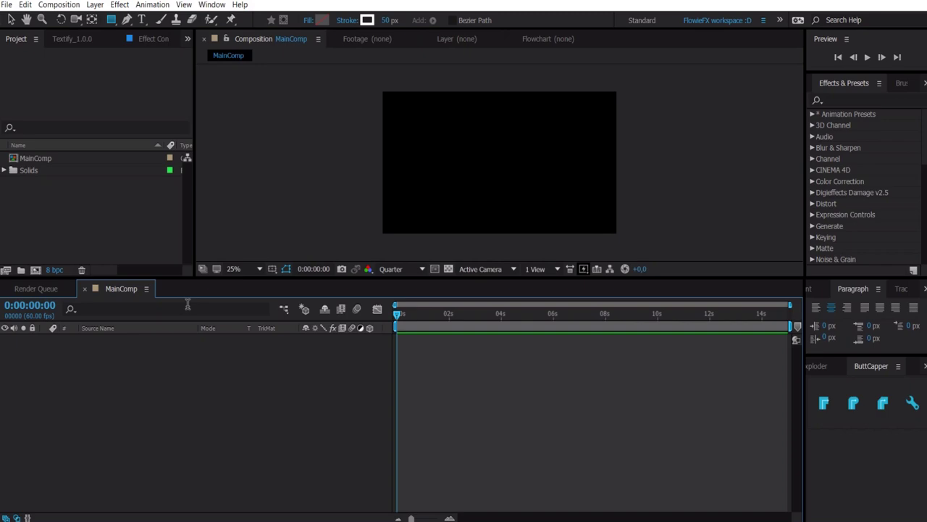
Show the Textify_1.0.0 script controls and widen their area until all of the options fit.
left_click(83, 40)
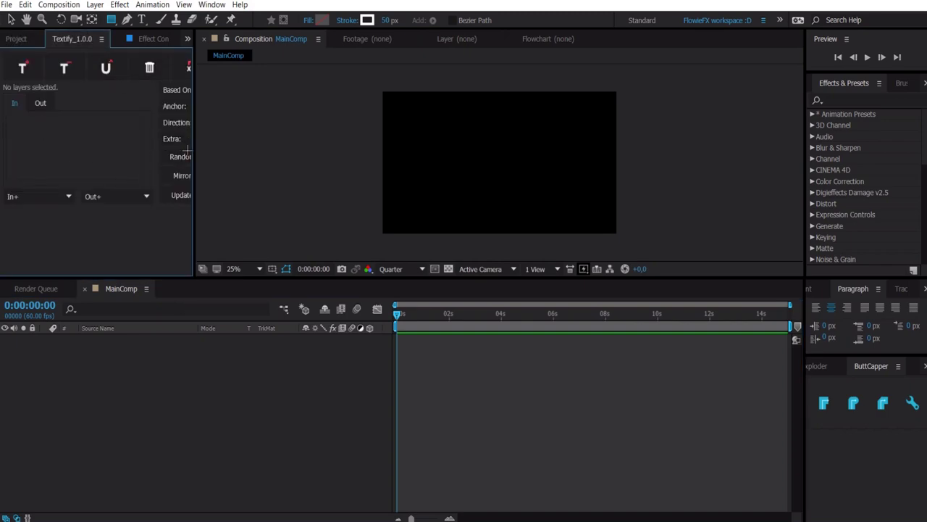
left_click_drag(187, 150, 230, 148)
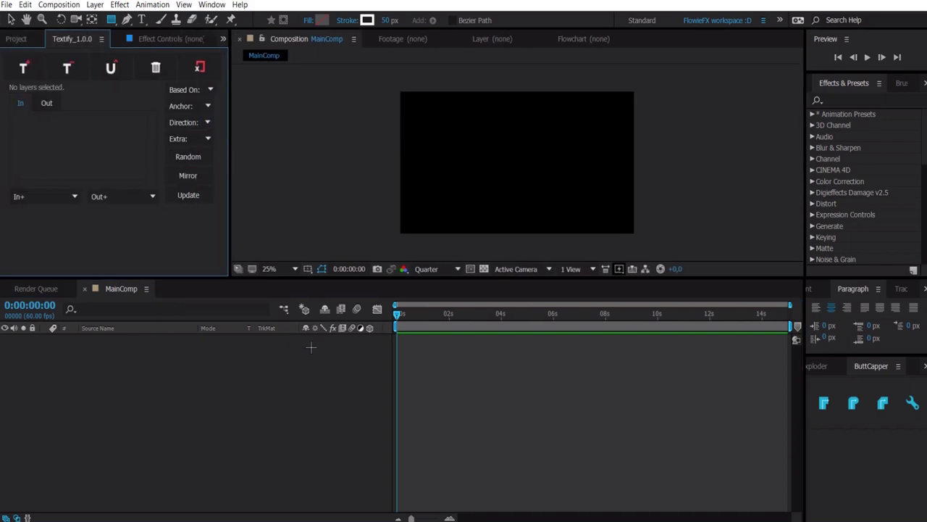
left_click(314, 387)
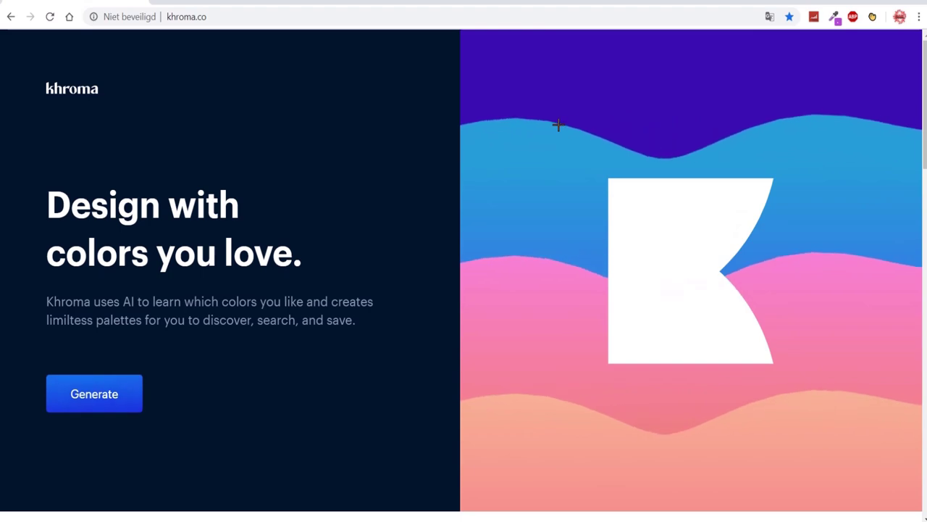
Switch to khroma.co in the browser, generate color combinations and browse through the resulting cards.
left_click(97, 393)
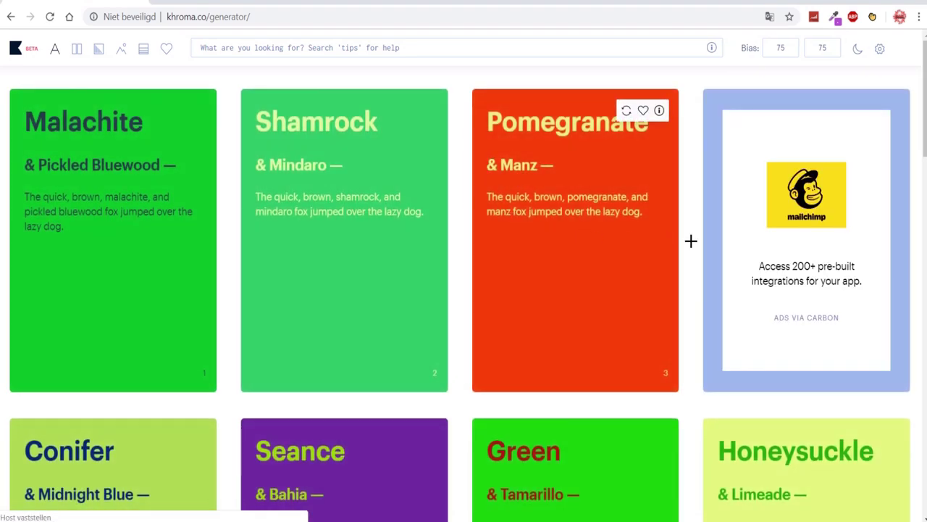
middle_click(454, 269)
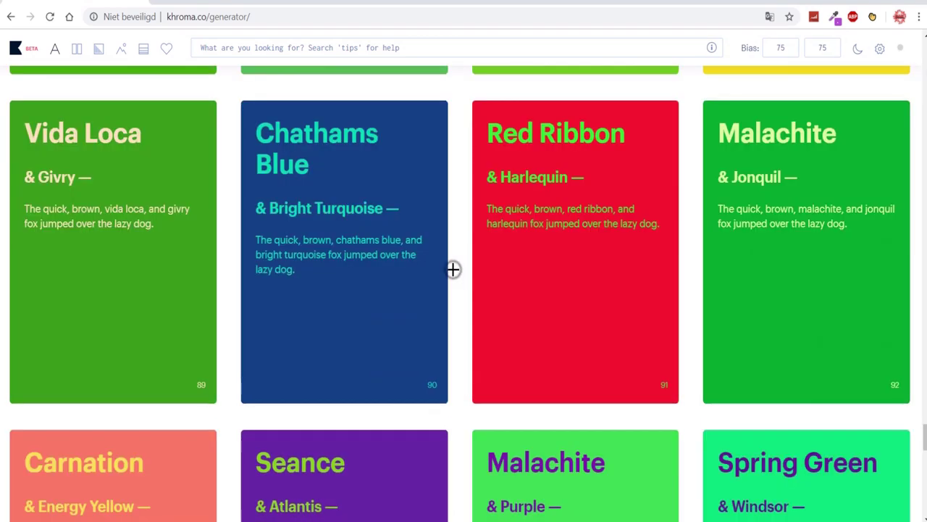
middle_click(454, 267)
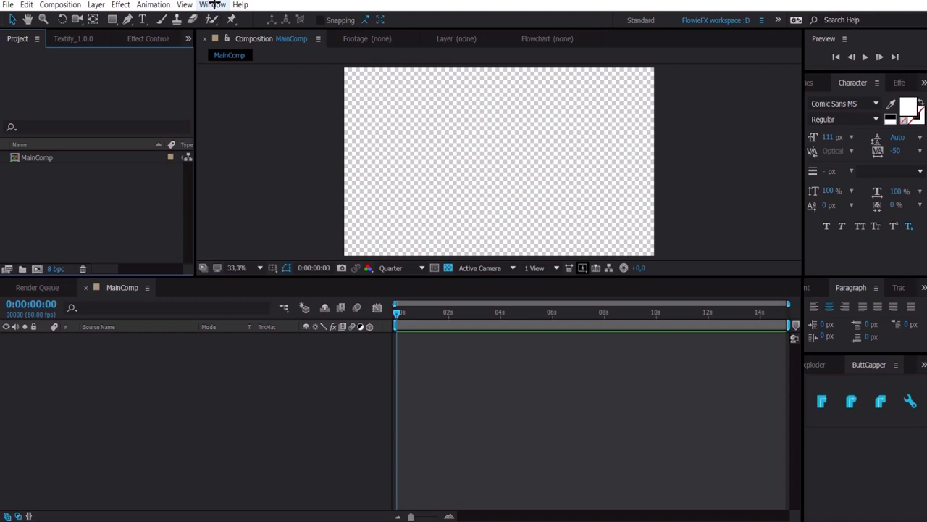
left_click(212, 5)
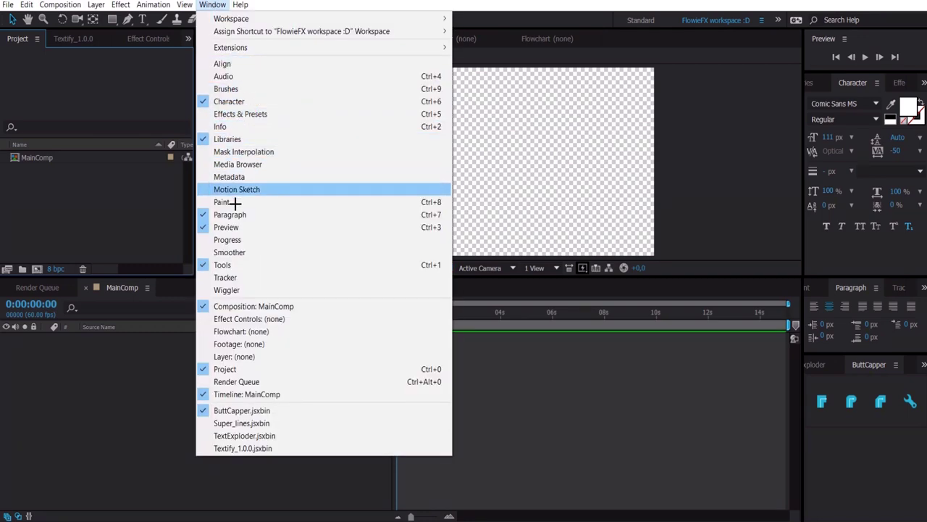
left_click(165, 366)
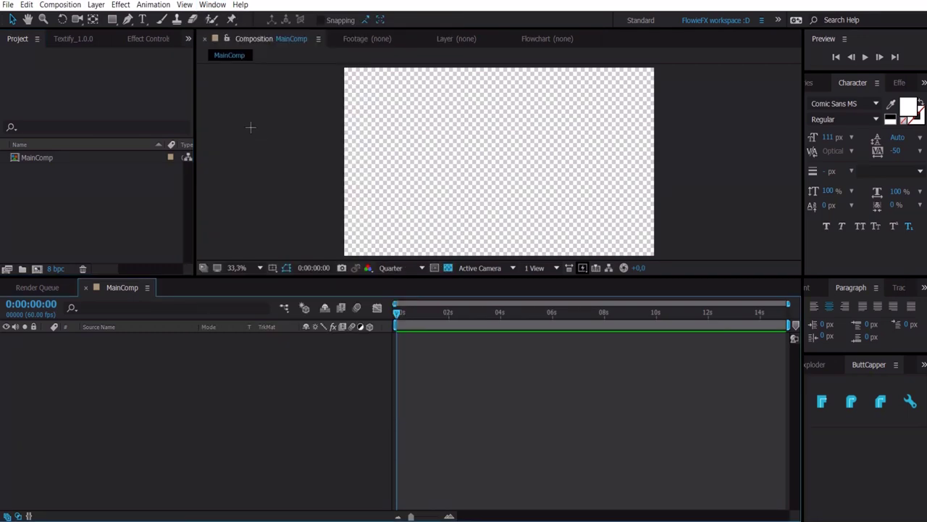
Try adding a horizontal text layer reading YOUR TEXT to MainComp, and undo the last text edit.
left_click(143, 20)
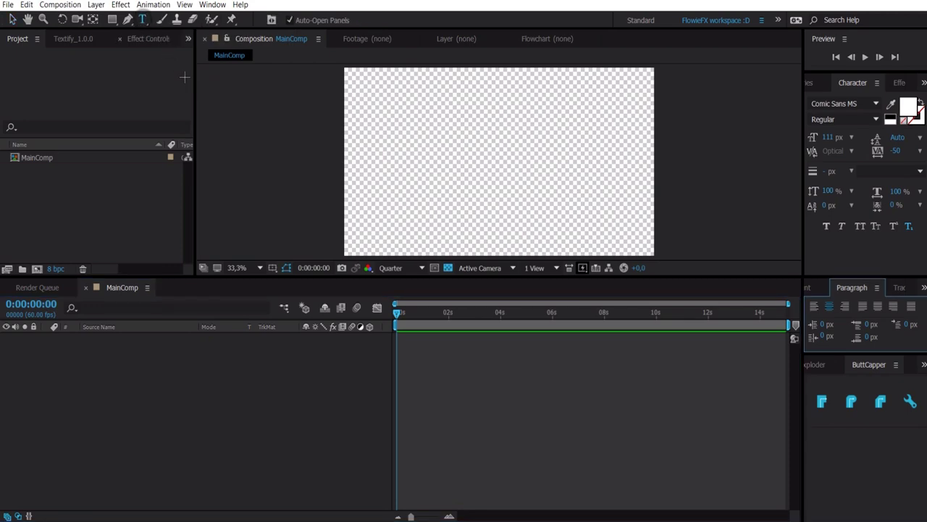
left_click(432, 170)
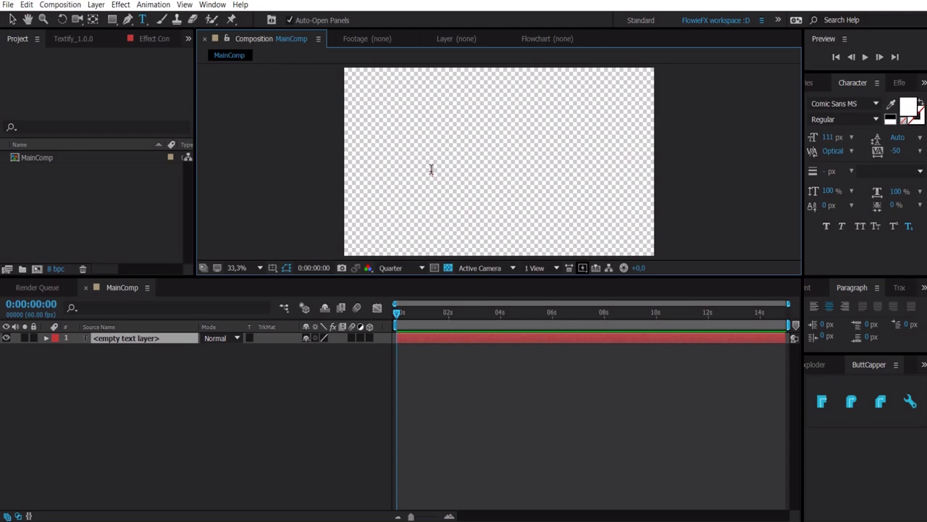
type("YOUR TEXT")
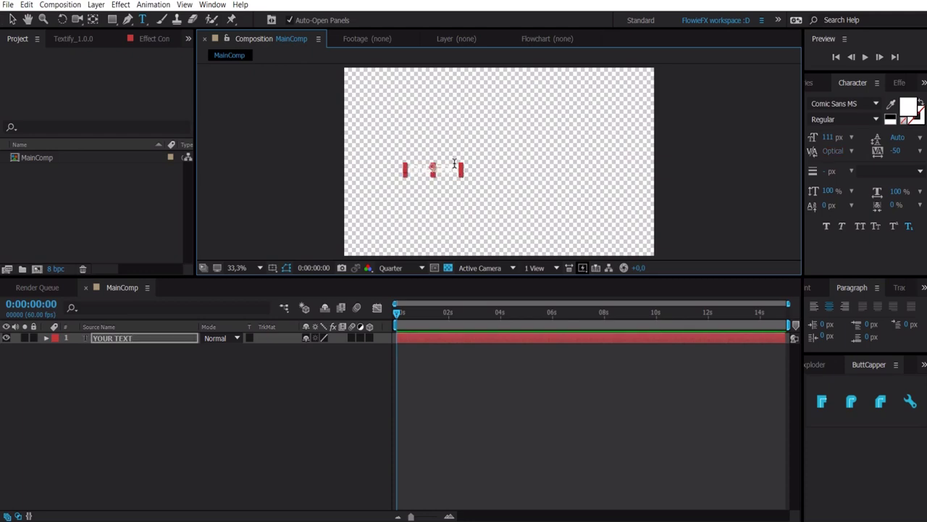
key("ctrl+z")
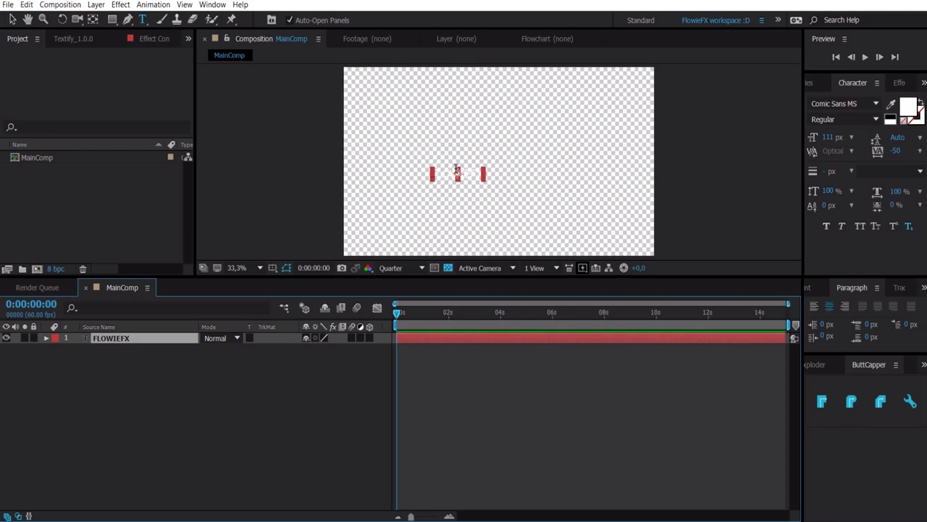
Bring up the Align controls for the FLOWIEFX text layer and enlarge their area to show the distribute options.
left_click(809, 287)
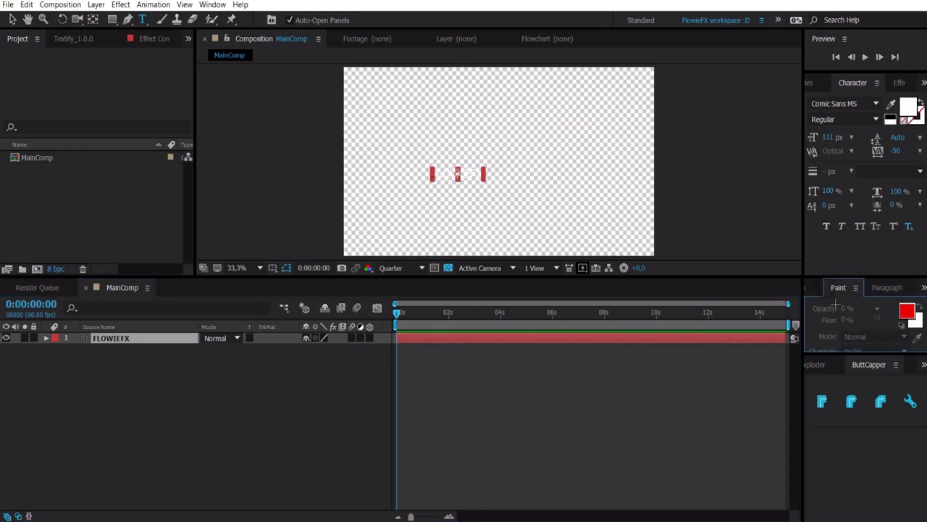
left_click(809, 290)
left_click_drag(858, 355, 858, 353)
left_click(212, 4)
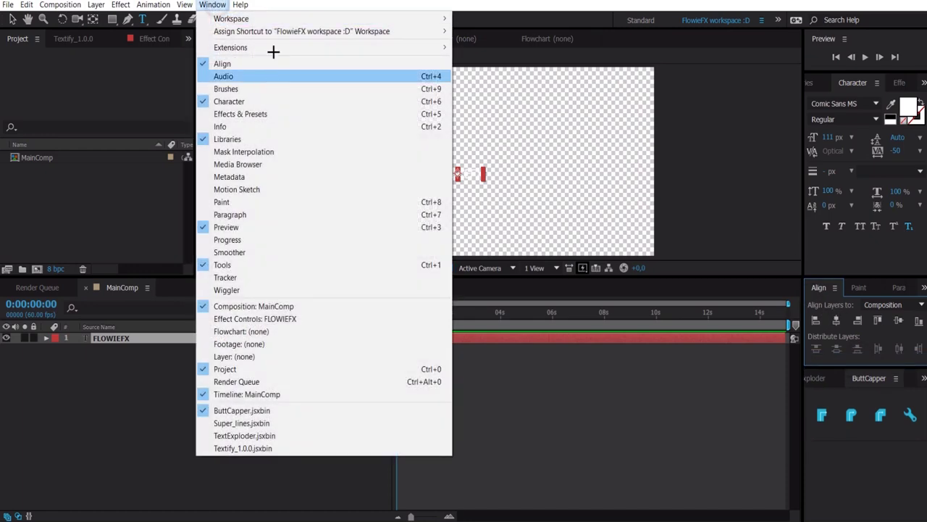
left_click(727, 368)
left_click(549, 334)
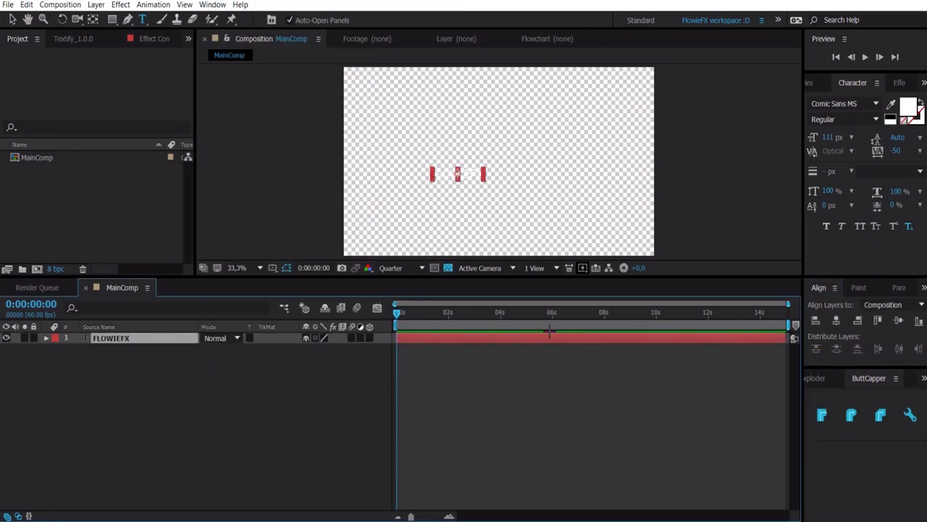
Center the FLOWIEFX text layer horizontally and vertically in MainComp.
left_click(837, 320)
left_click(898, 320)
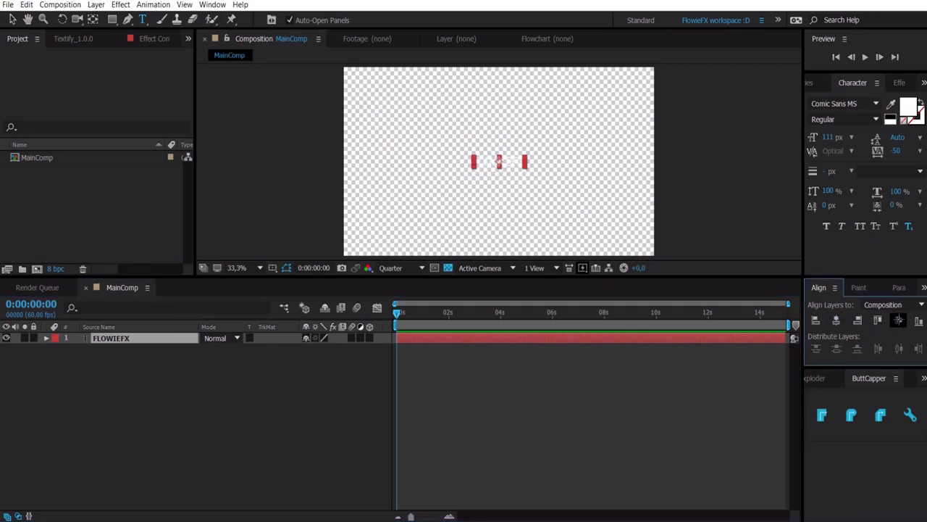
left_click(493, 356)
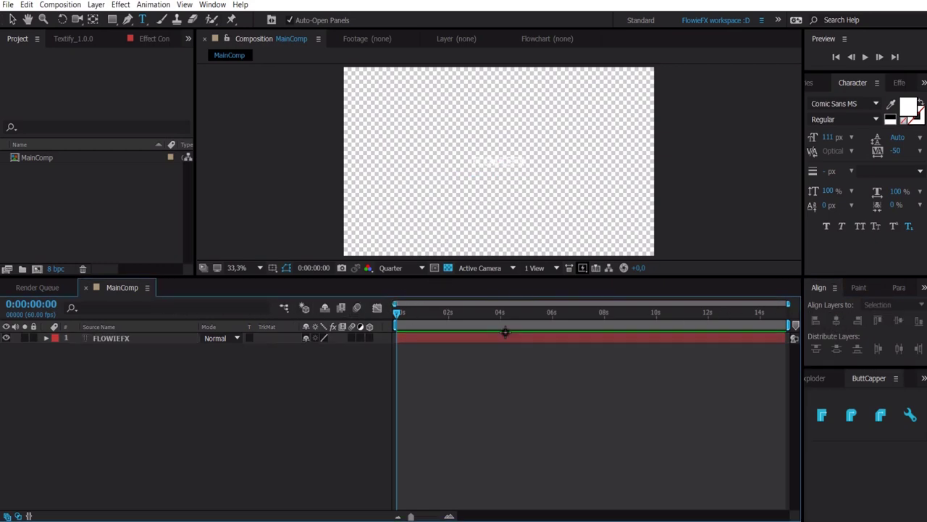
left_click(505, 334)
left_click(480, 379)
Select all the text of the FLOWIEFX layer and set its font to PRIMETIME.
double_click(457, 336)
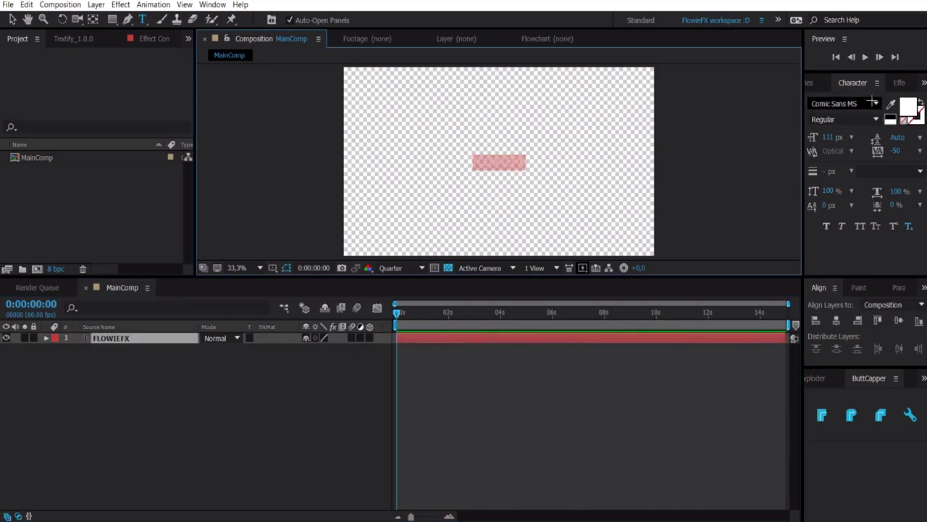
left_click(834, 102)
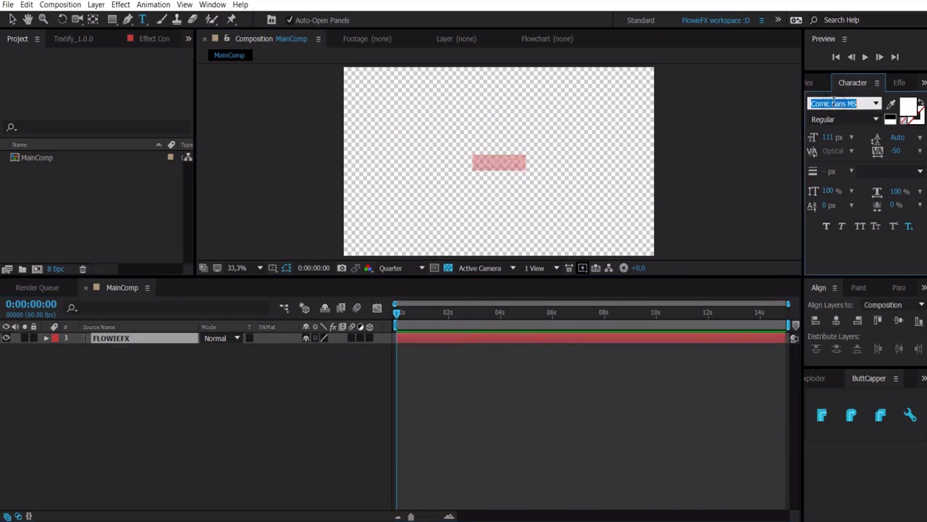
type("PRIMETIME")
Scale up the FLOWIEFX text layer and replace its wording with a short first name.
left_click(149, 336)
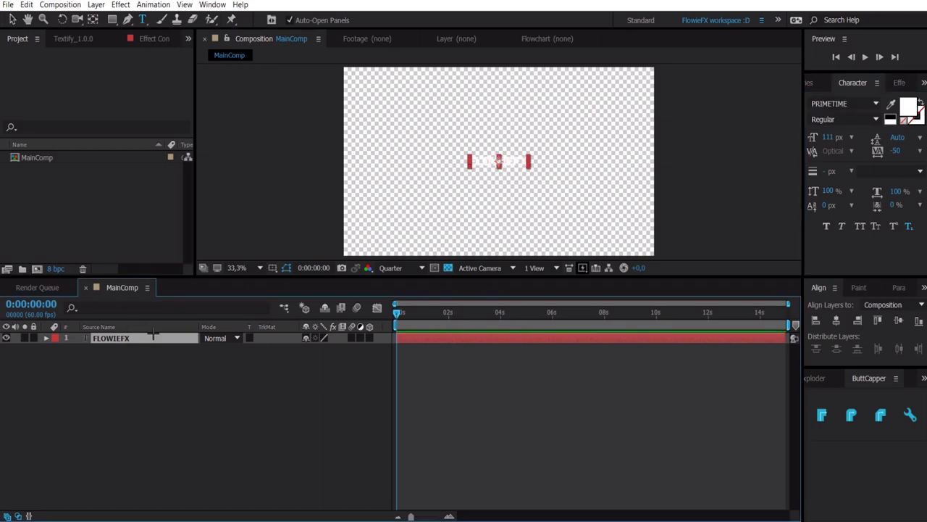
key("s")
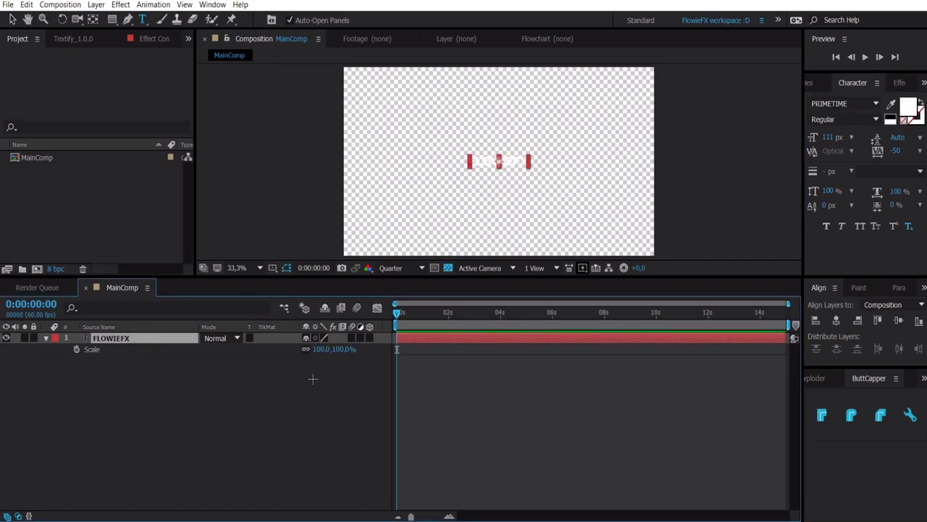
left_click_drag(335, 348, 474, 374)
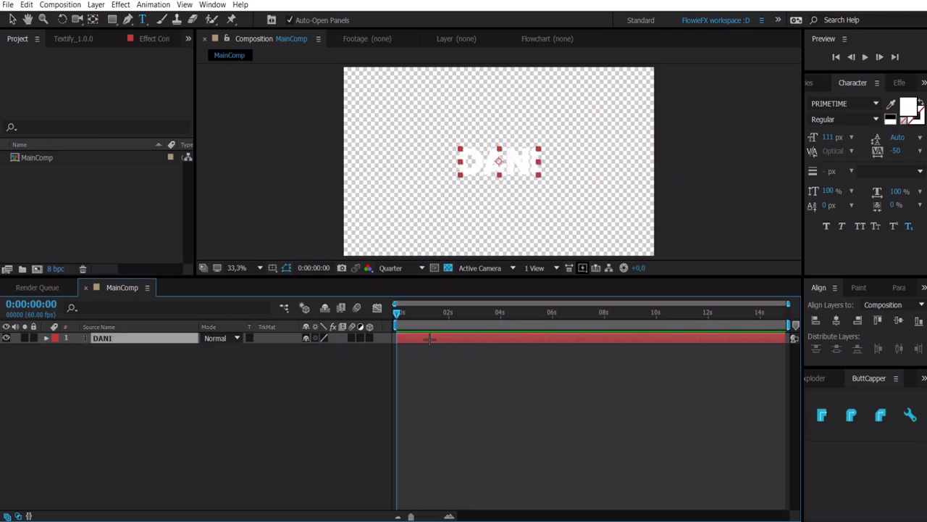
Hide the transparency grid and pre-compose the text layer into a new composition named Text-1.
left_click(276, 405)
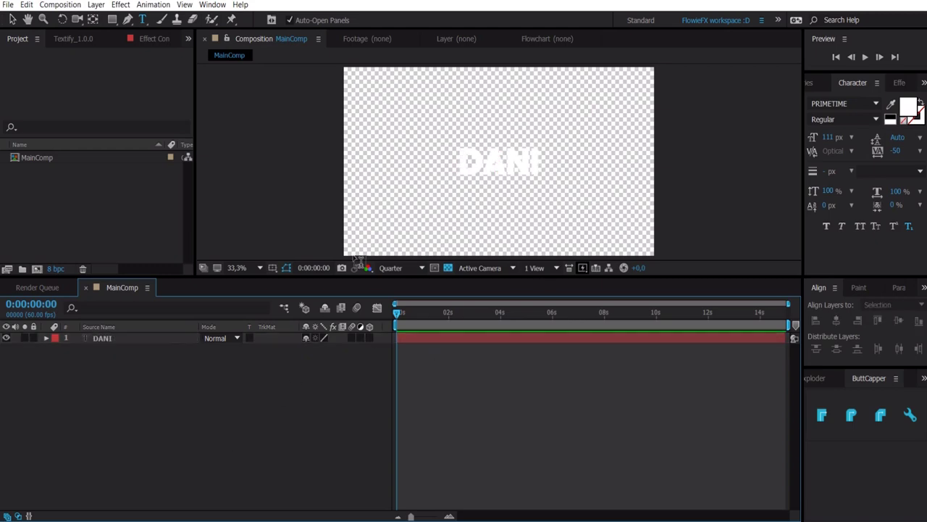
left_click(448, 268)
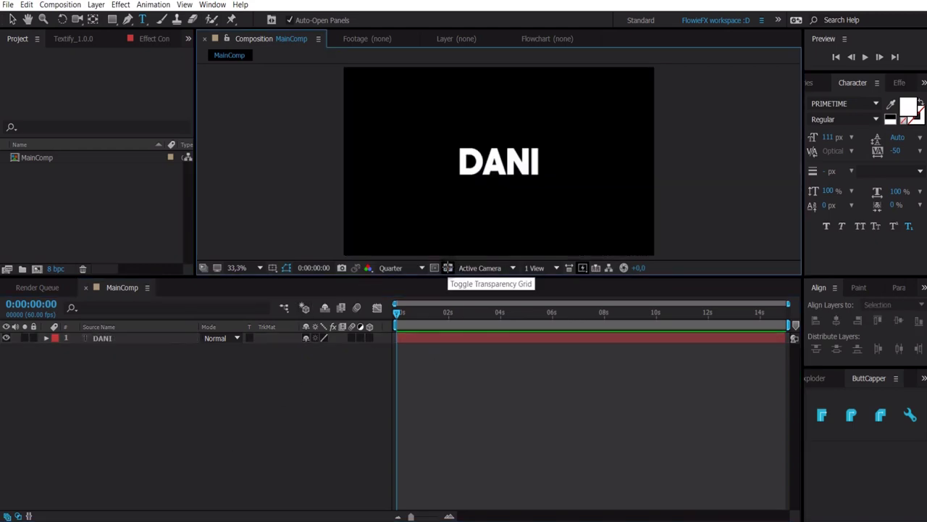
right_click(135, 337)
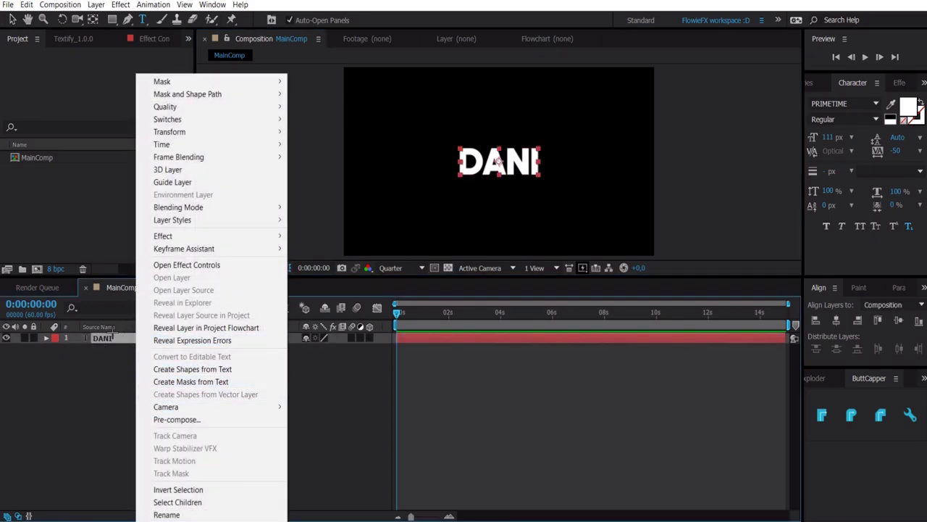
left_click(171, 419)
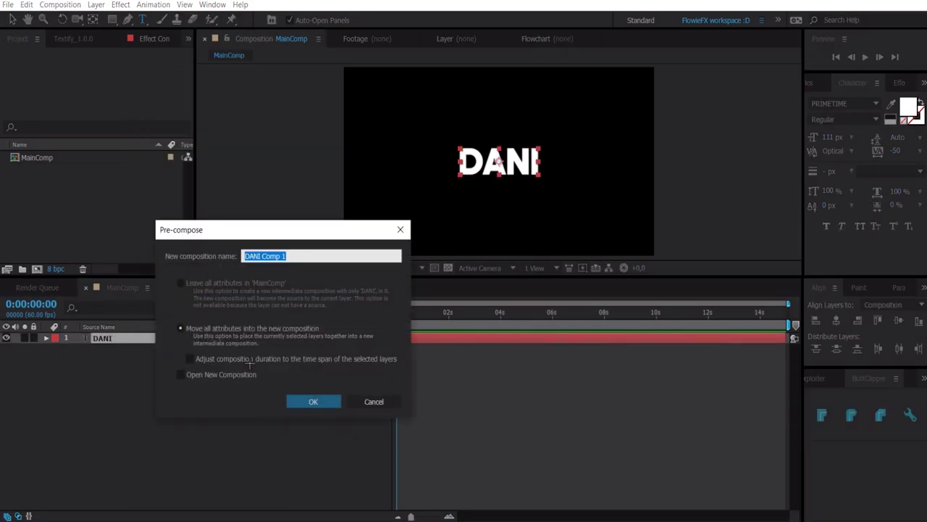
type("Text-1")
left_click(312, 401)
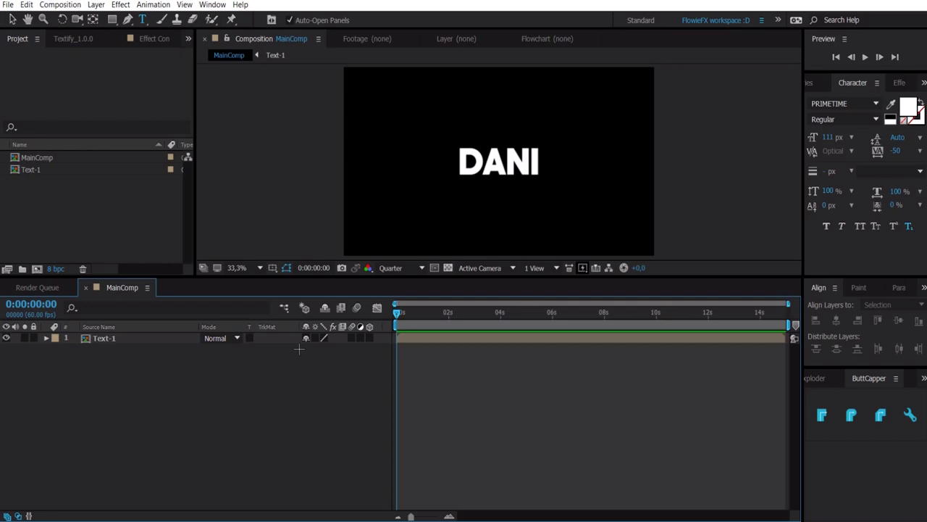
Add an Inner Shadow layer style to the Text-1 layer.
left_click(298, 339)
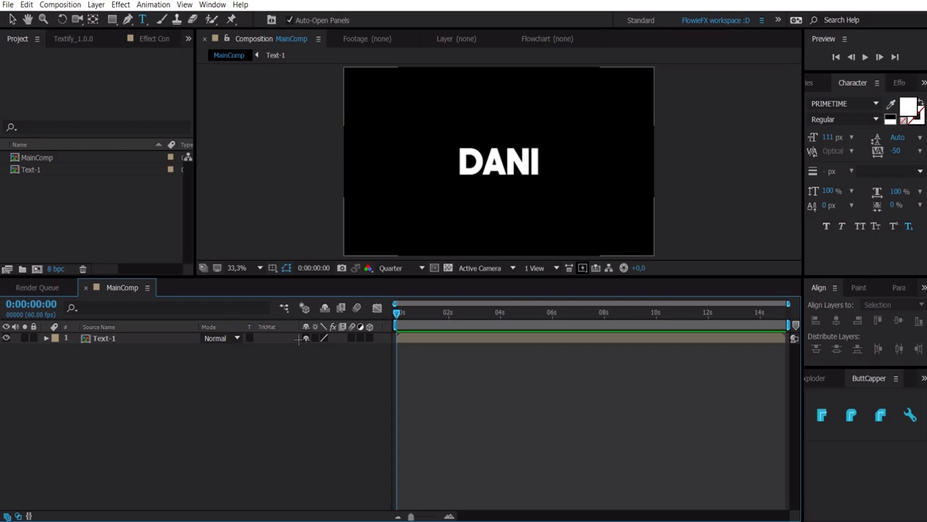
right_click(131, 337)
mouse_move(224, 219)
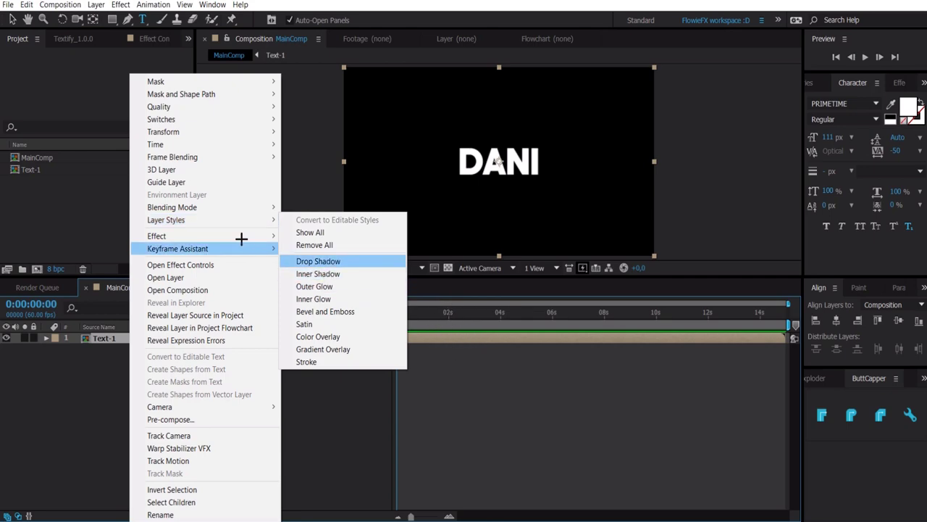
left_click(352, 273)
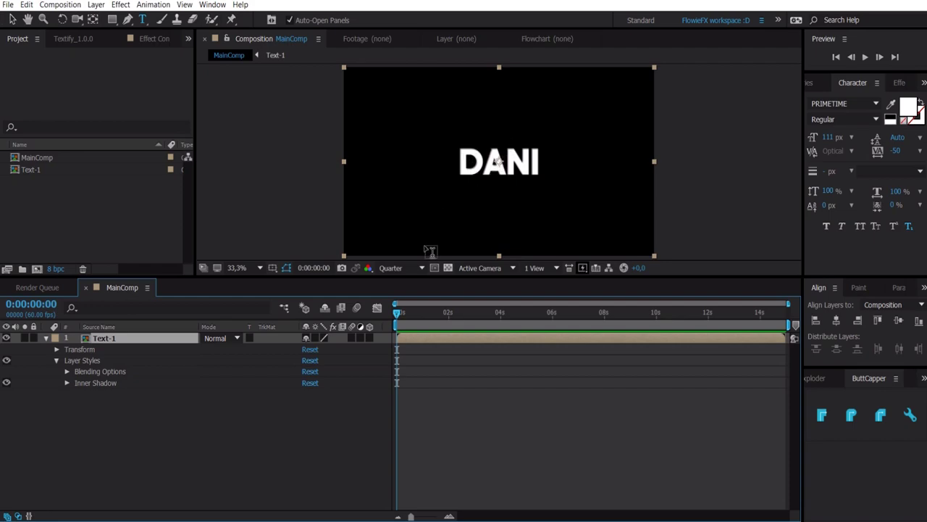
Set the preview resolution to Full and adjust the Inner Shadow so the shading falls along the lower edges of the letters.
left_click(397, 267)
left_click(401, 295)
scroll(483, 157, "up", 3)
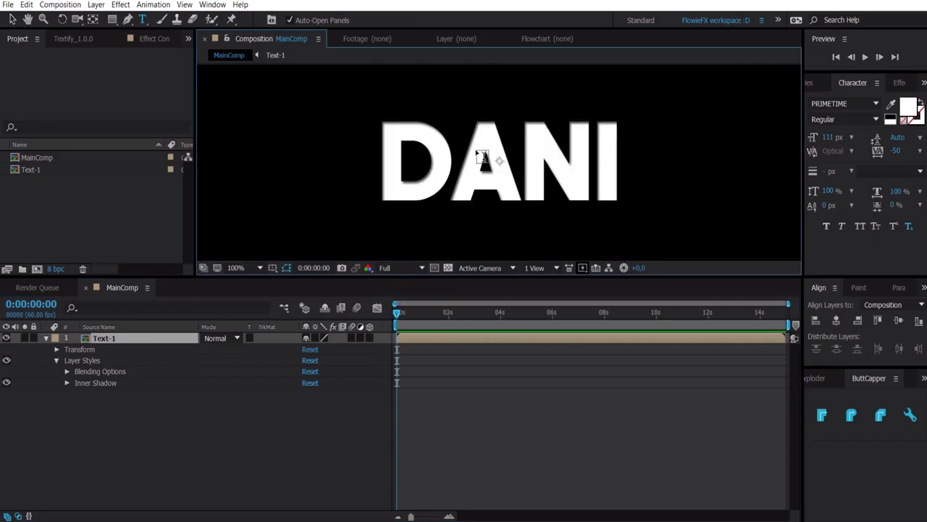
left_click(70, 392)
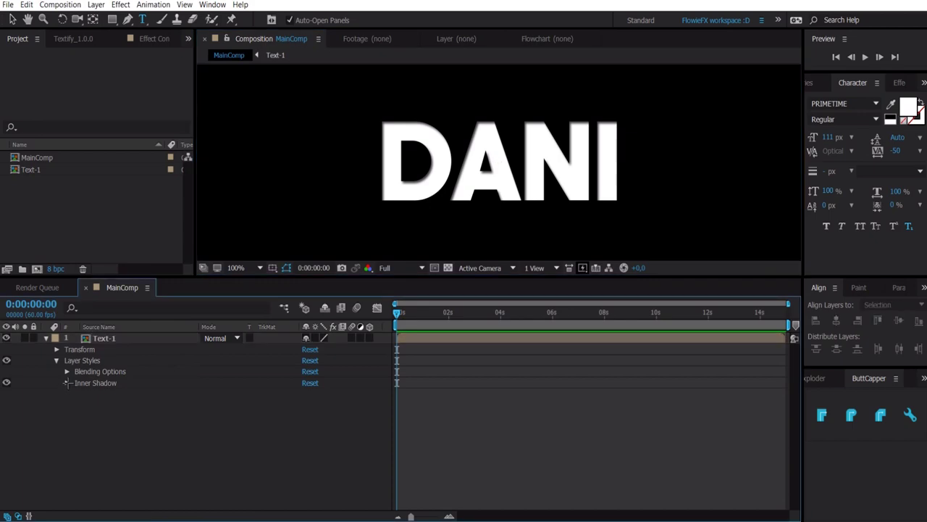
left_click(66, 383)
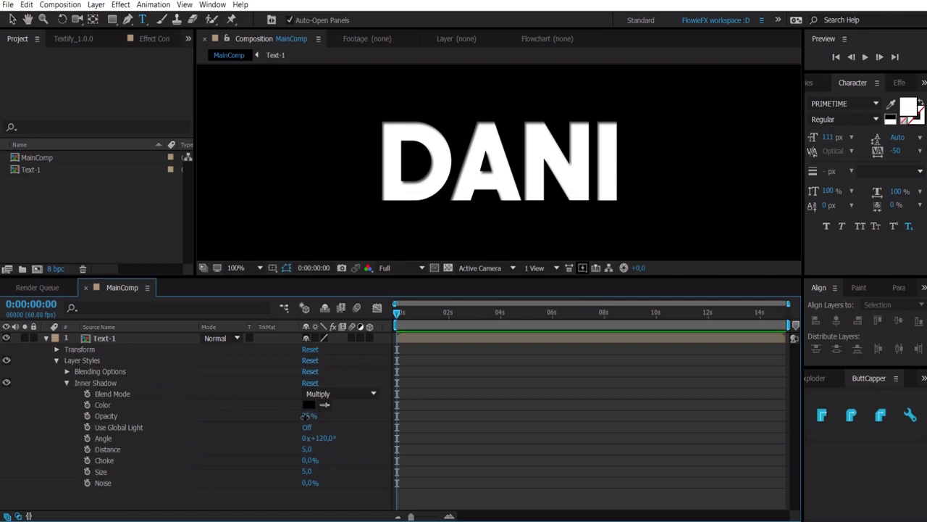
left_click(46, 339)
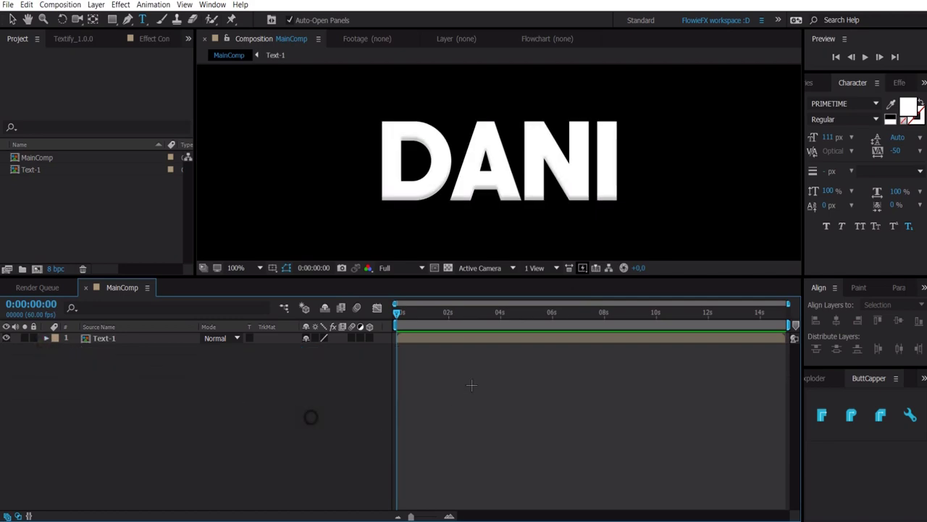
Pre-compose the Text-1 layer as Text-2, moving all attributes into the new composition.
right_click(125, 337)
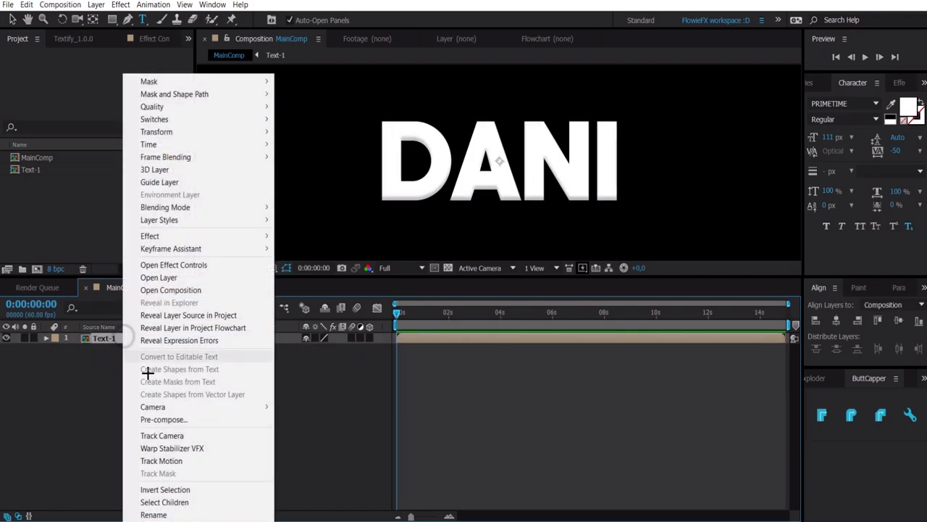
left_click(177, 417)
type("Text-2")
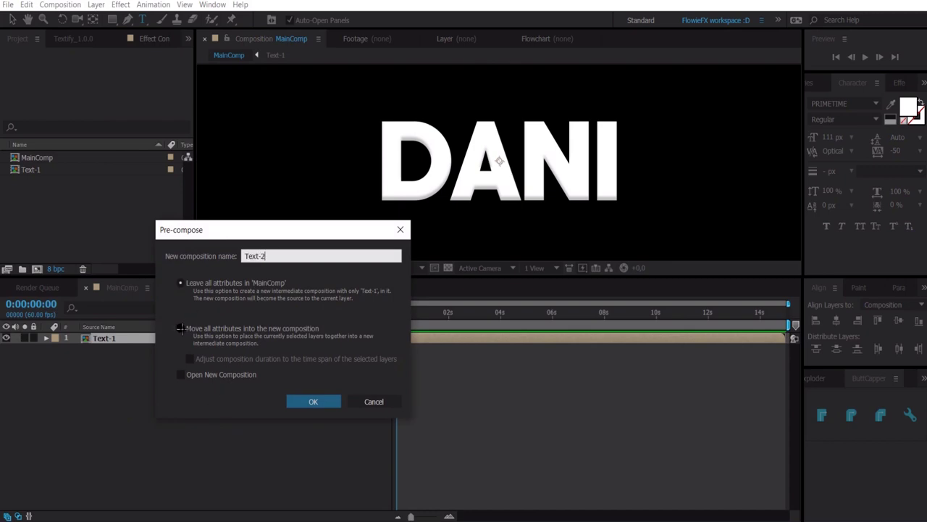
left_click(180, 328)
left_click(307, 398)
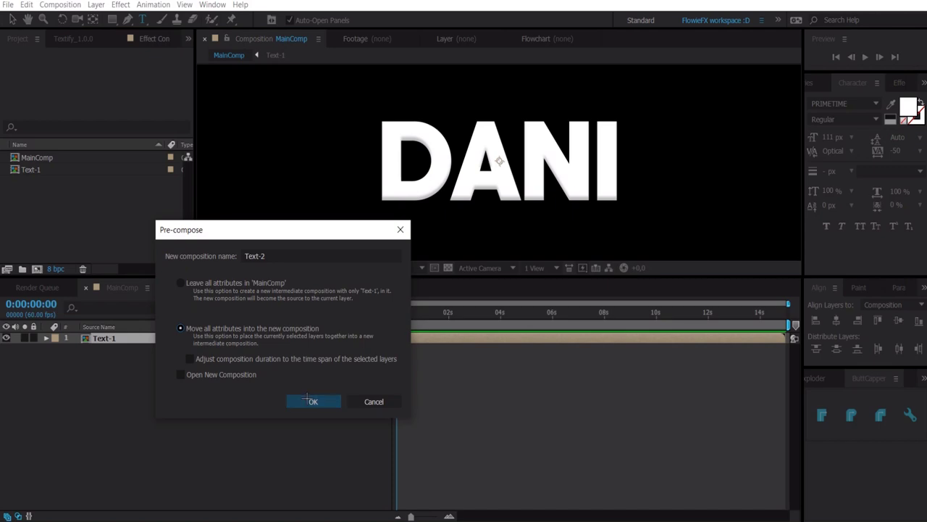
left_click(300, 393)
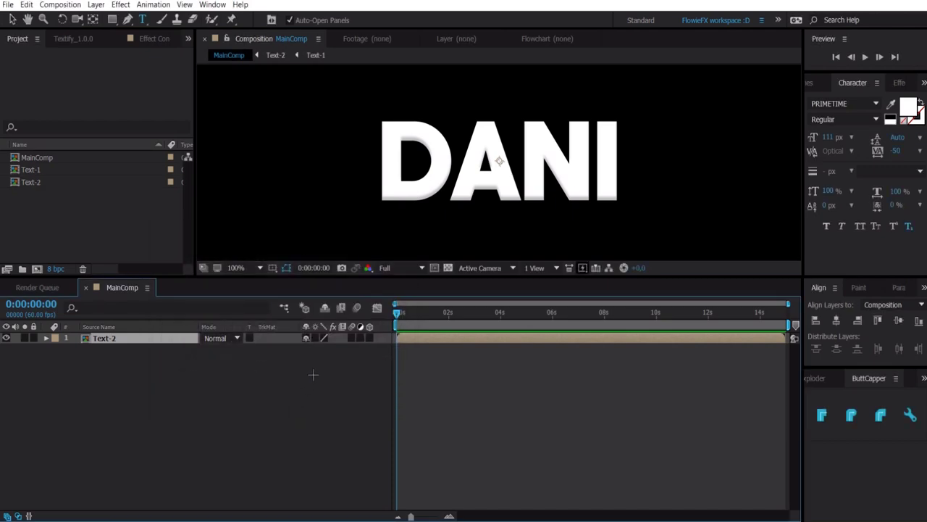
Try an Inner Glow layer style on Text-2 with adjusted size and choke, and delete the glow.
right_click(131, 337)
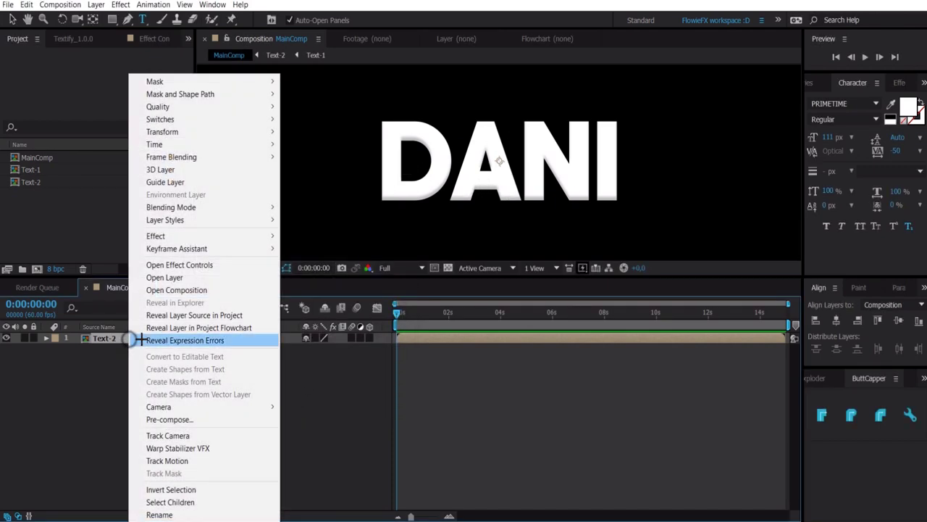
mouse_move(237, 217)
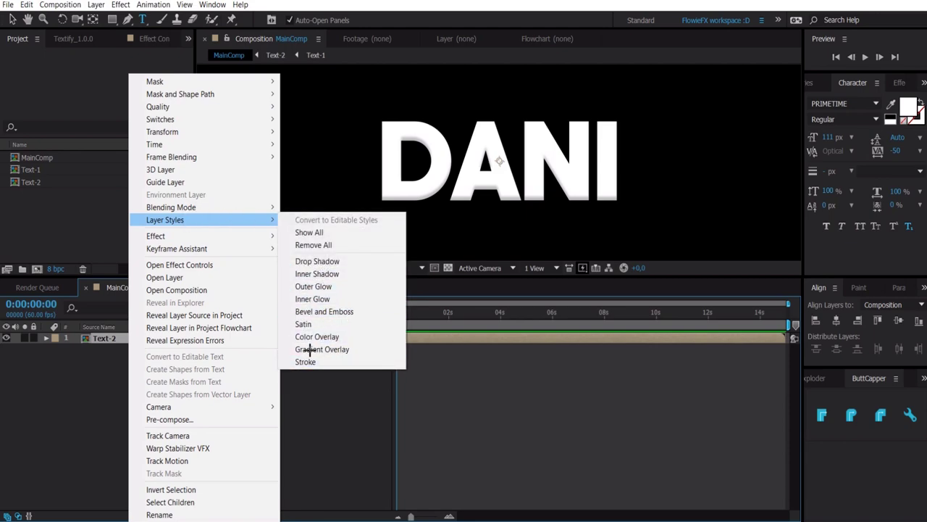
left_click(316, 298)
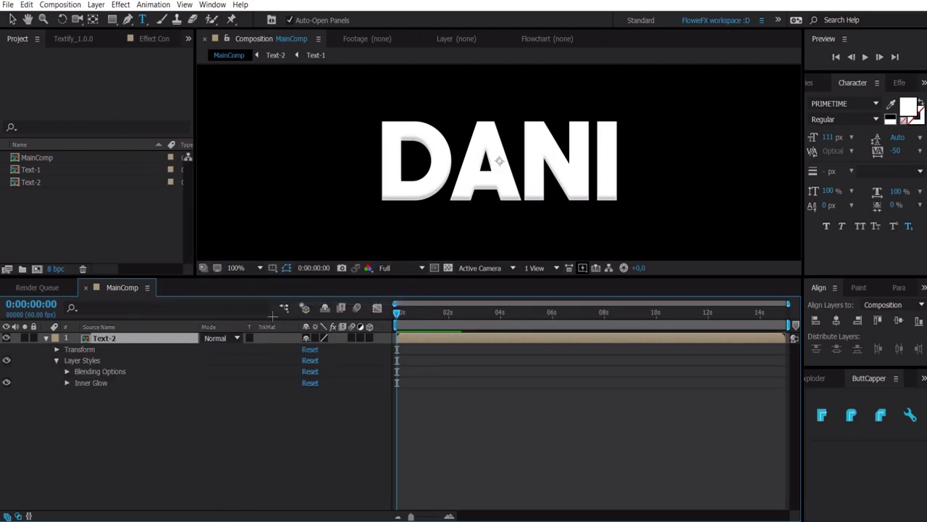
left_click(66, 383)
left_click_drag(307, 482, 470, 471)
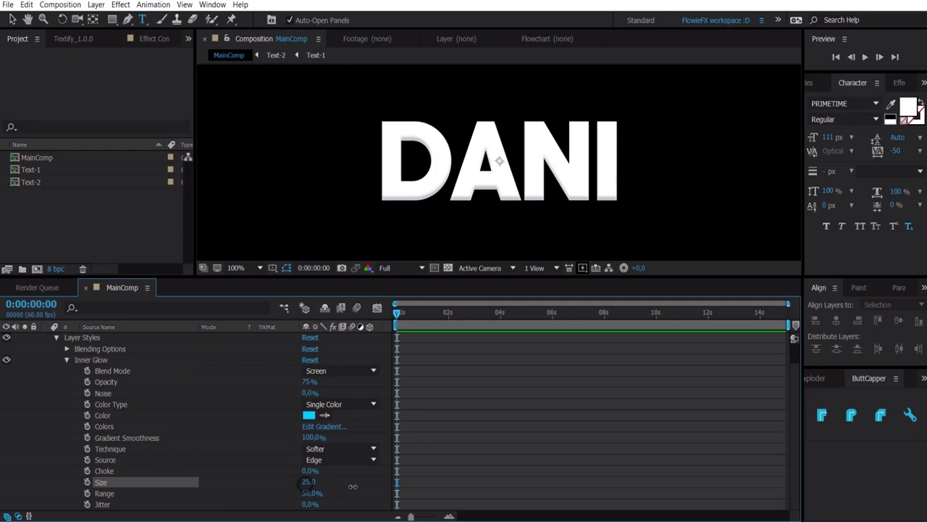
left_click_drag(335, 471, 316, 471)
scroll(150, 381, "up", 2)
left_click(149, 382)
key("Delete")
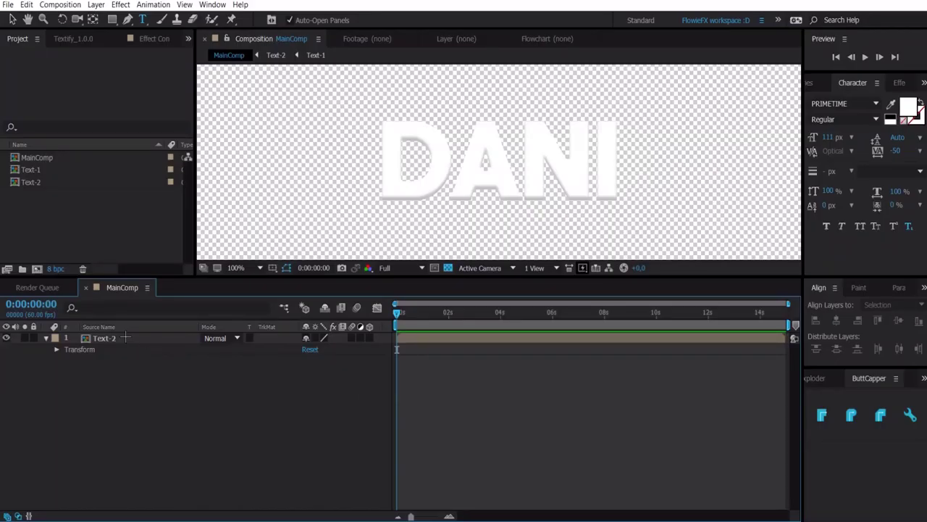
Add a black Stroke layer style to Text-2 with size 10 and position Outside.
right_click(125, 337)
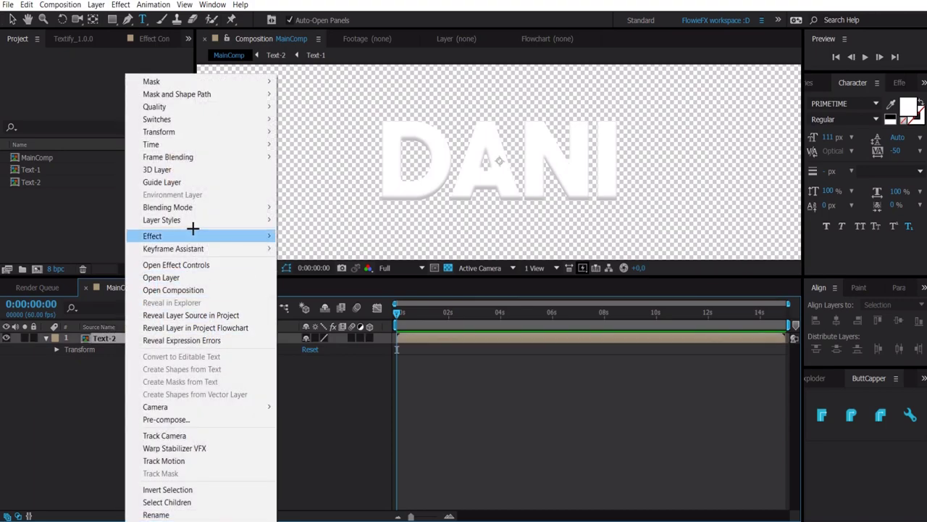
mouse_move(191, 219)
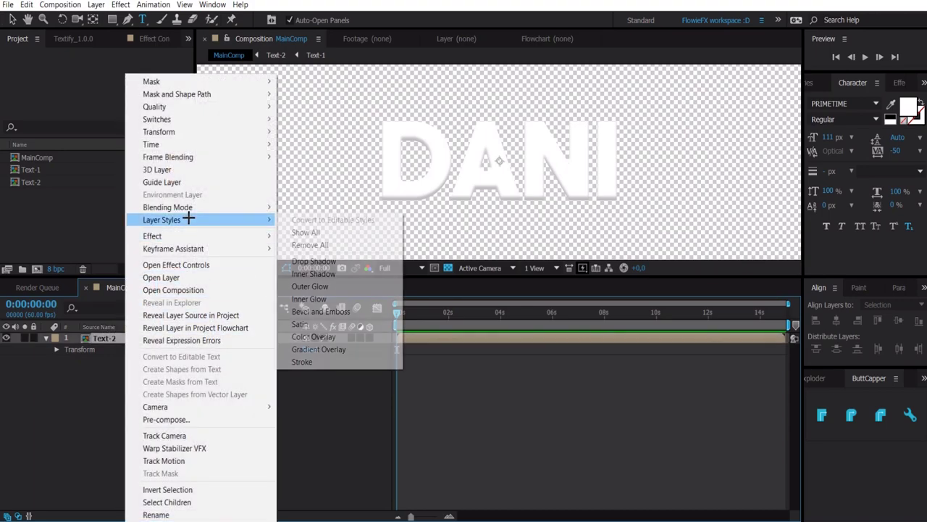
left_click(324, 361)
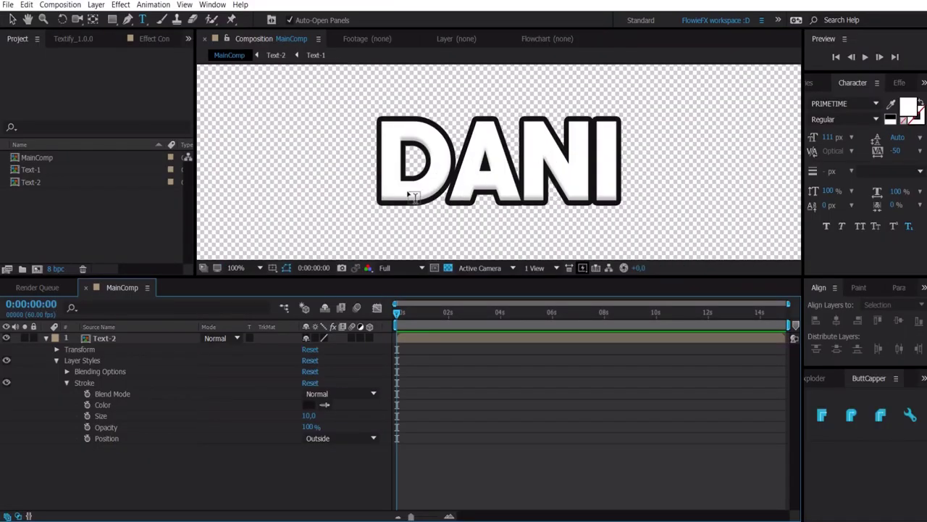
left_click(46, 338)
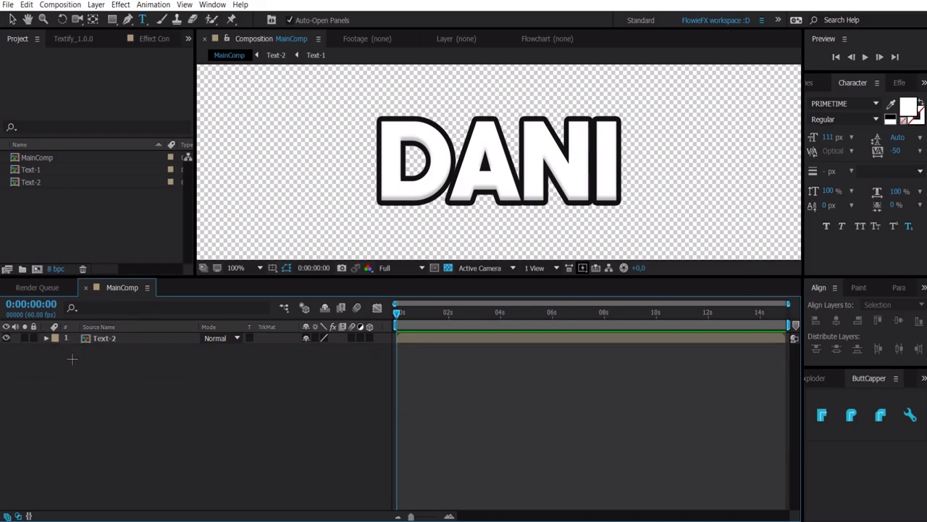
Pre-compose the Text-2 layer as Text-3, moving all attributes into the new composition.
left_click(108, 338)
right_click(109, 337)
left_click(167, 434)
type("T")
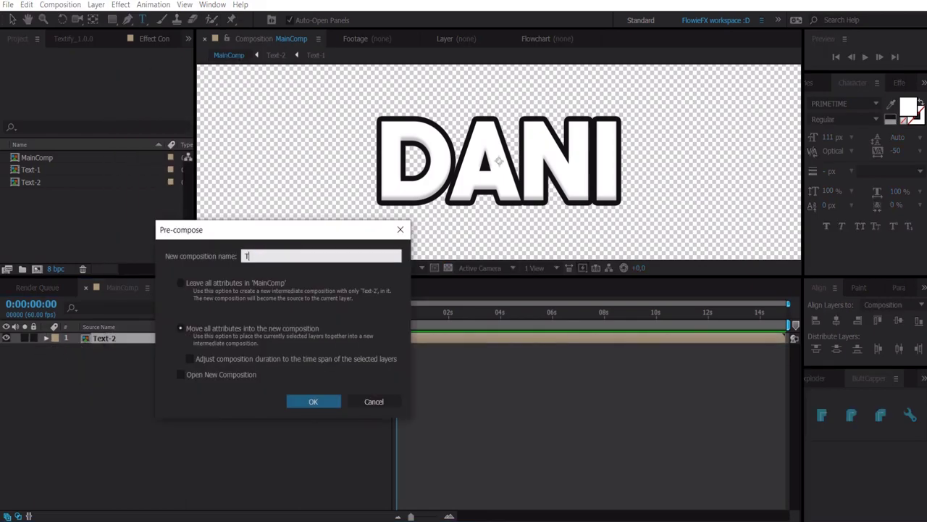
type("ext-3")
key("Return")
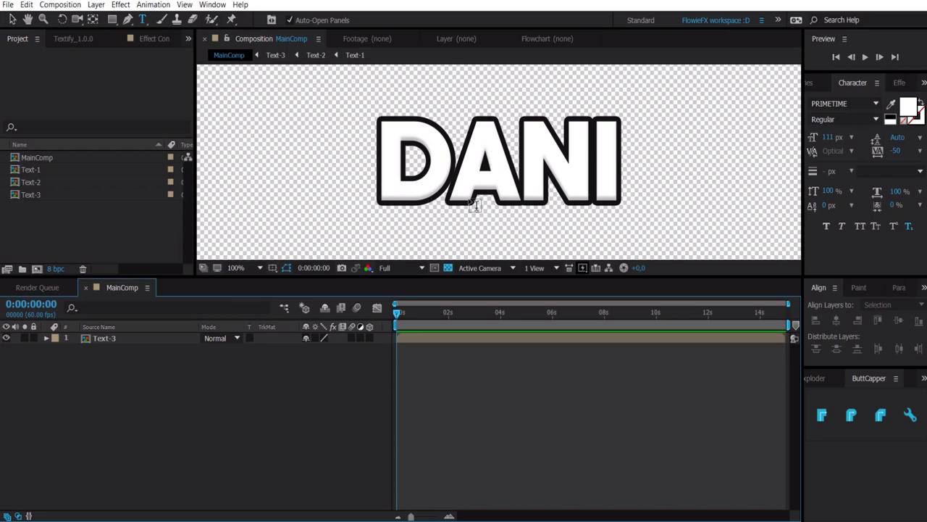
Pre-compose the Text-3 layer as Text-4.
right_click(118, 338)
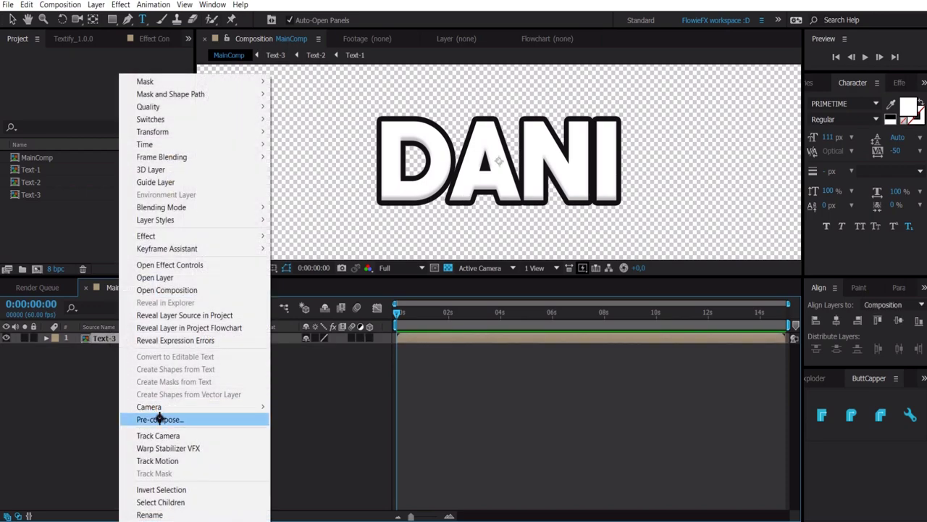
left_click(157, 416)
type("Text-4")
key("Return")
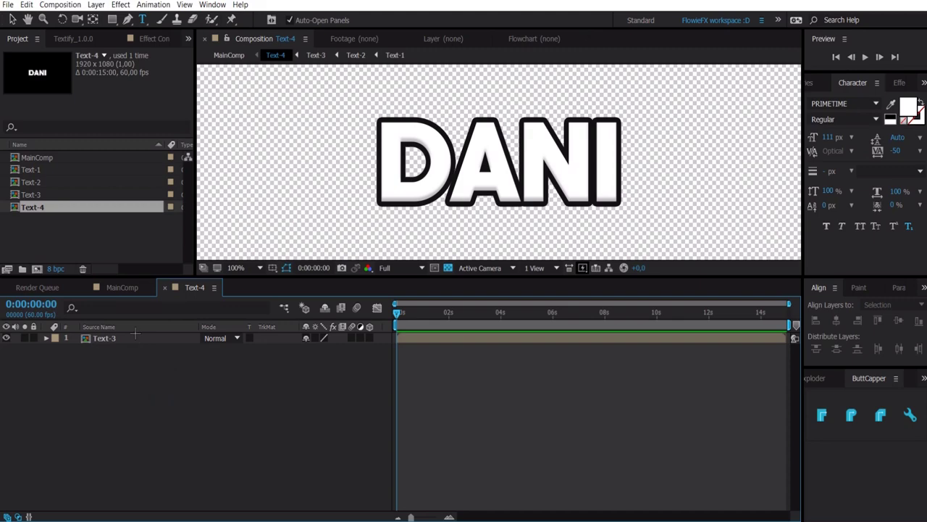
Review the nested compositions from MainComp through Text-2 and Text-3 to check the layer each one contains.
left_click(121, 287)
left_click(156, 387)
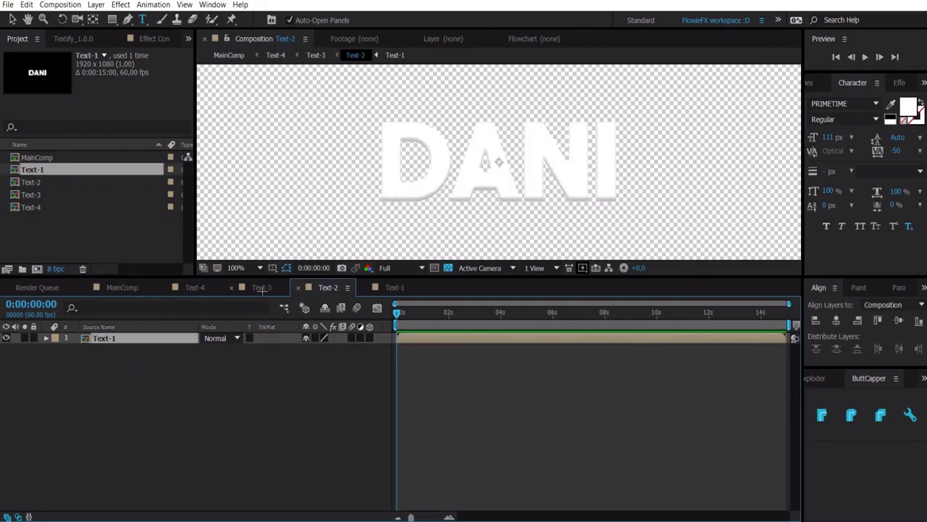
left_click(327, 405)
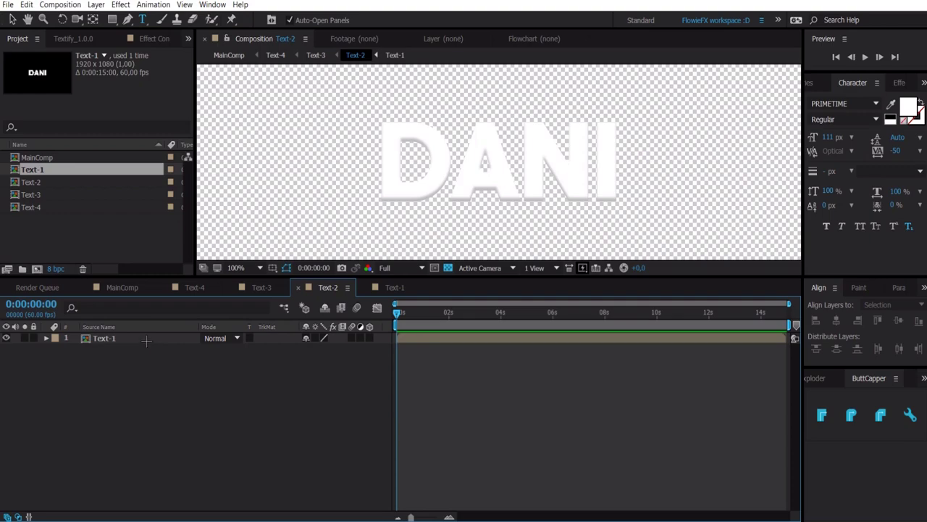
left_click(146, 341)
left_click(262, 287)
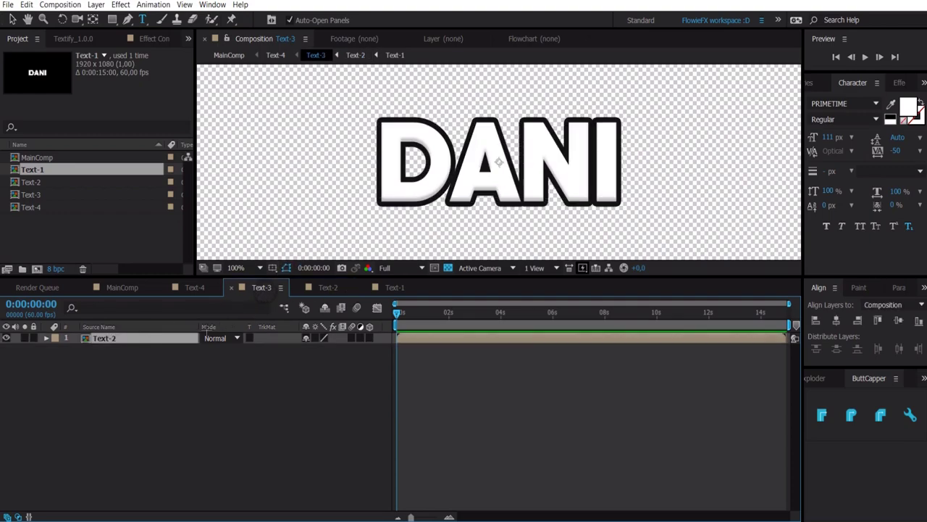
left_click(221, 393)
left_click(129, 339)
left_click(227, 375)
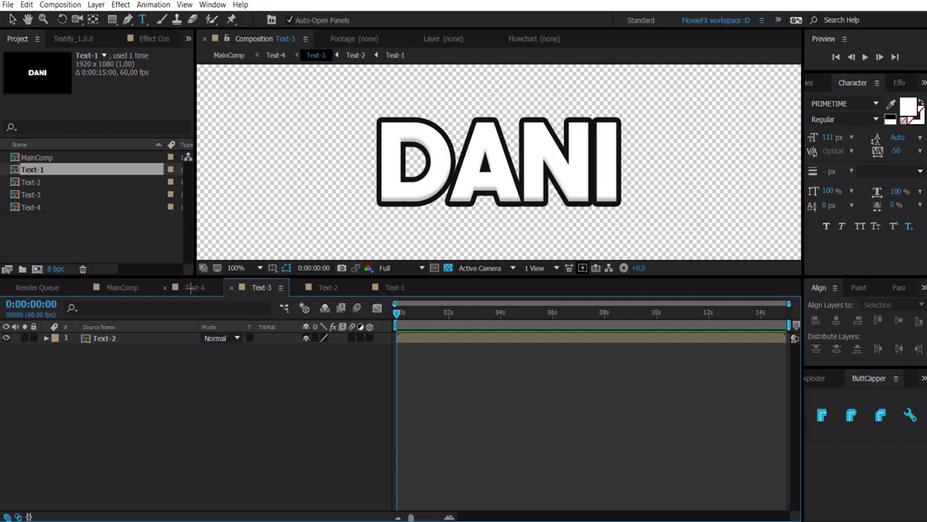
Apply the Echospace effect to the Text-3 layer inside Text-4 and repeat it with 15 instances.
left_click(194, 287)
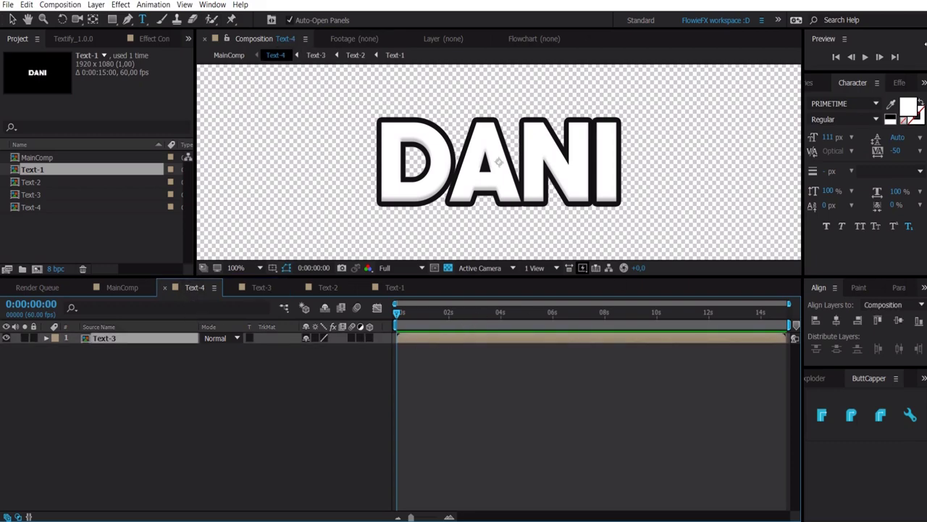
left_click(895, 82)
left_click(836, 100)
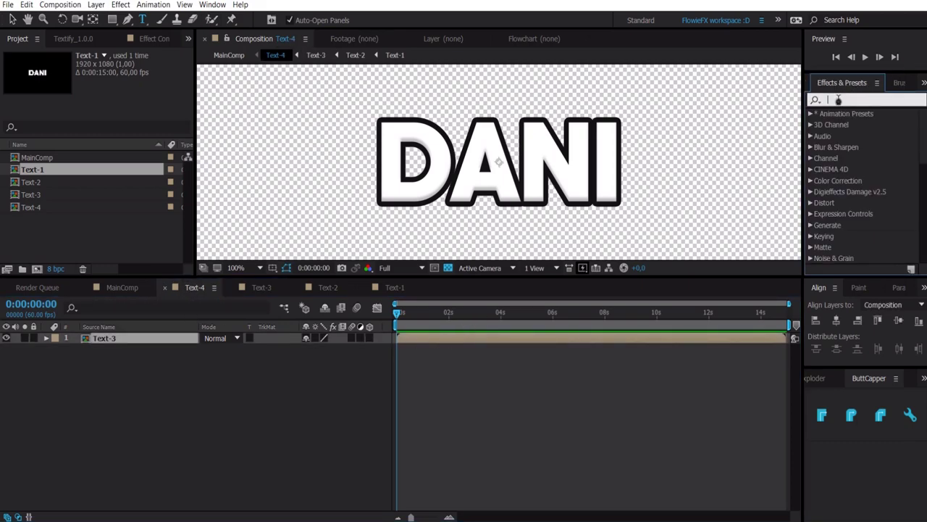
left_click(15, 113)
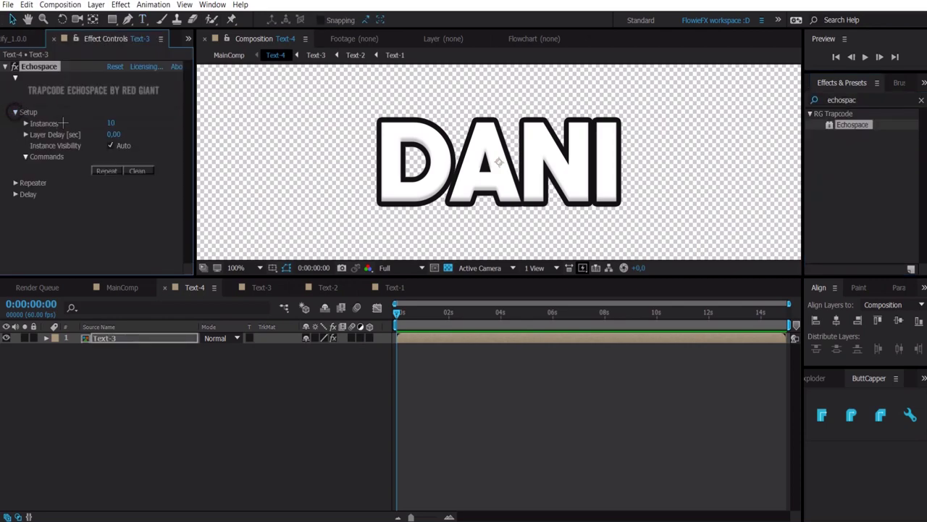
left_click(110, 123)
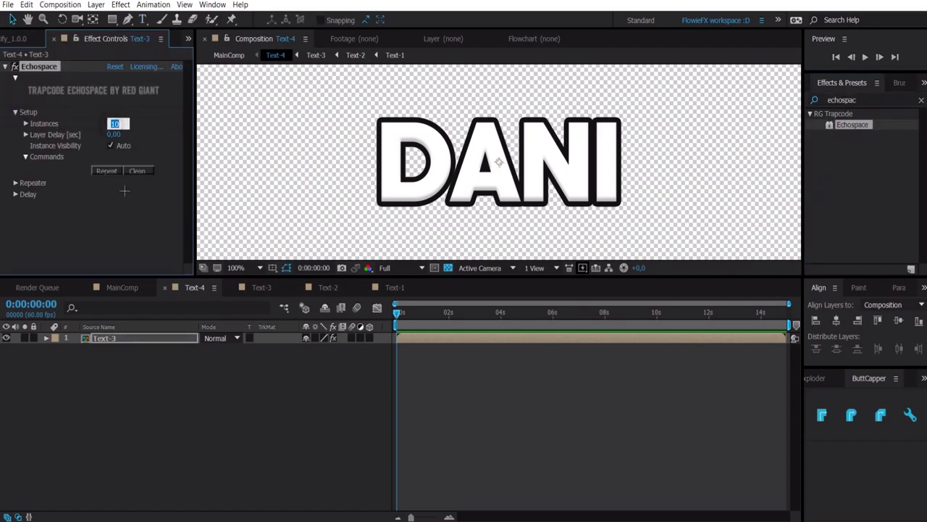
type("20")
key("Return")
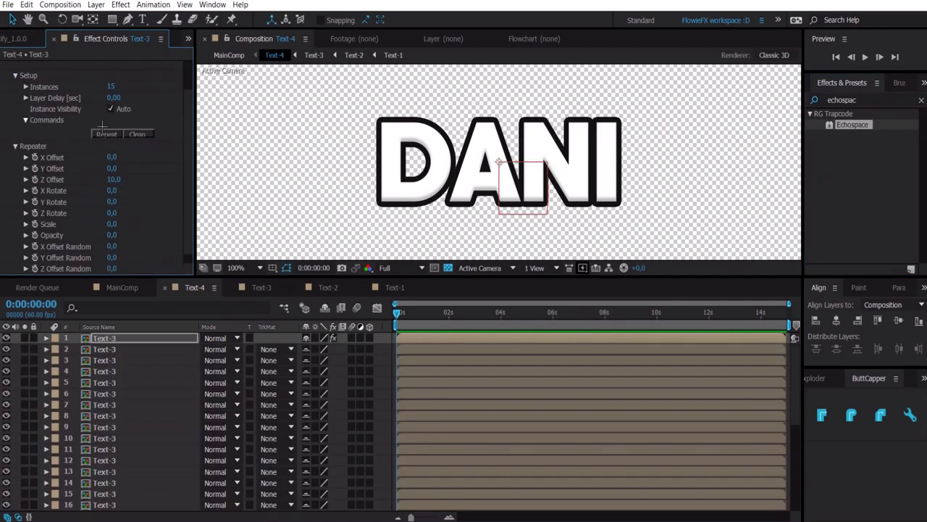
Set the Echospace repeater's Y Offset to 3 and Scale to -1 to extrude the text downward.
left_click(111, 168)
key("Return")
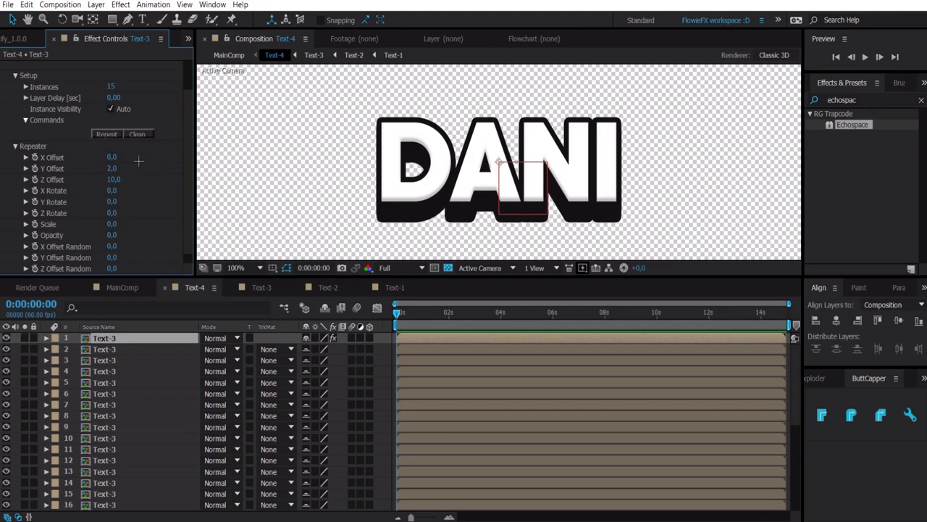
left_click(113, 168)
type("3")
key("Return")
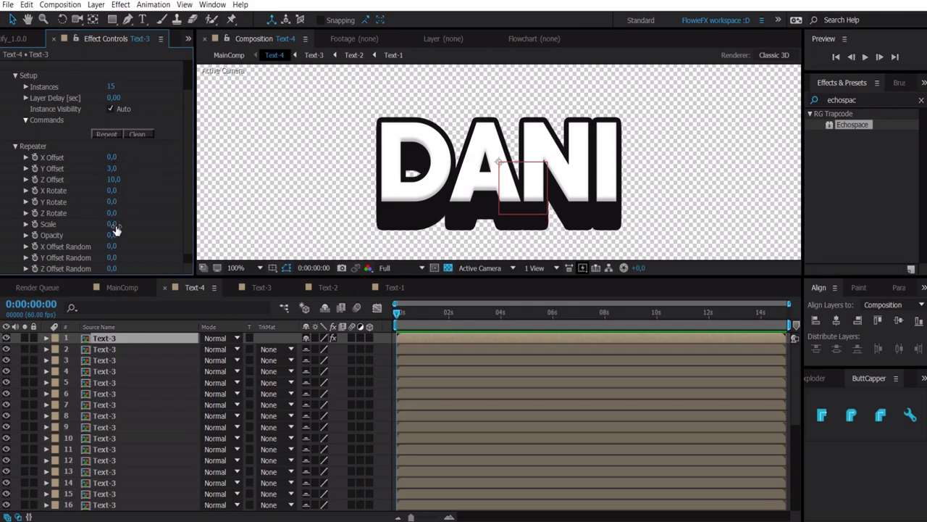
left_click(114, 225)
type("-1")
key("Return")
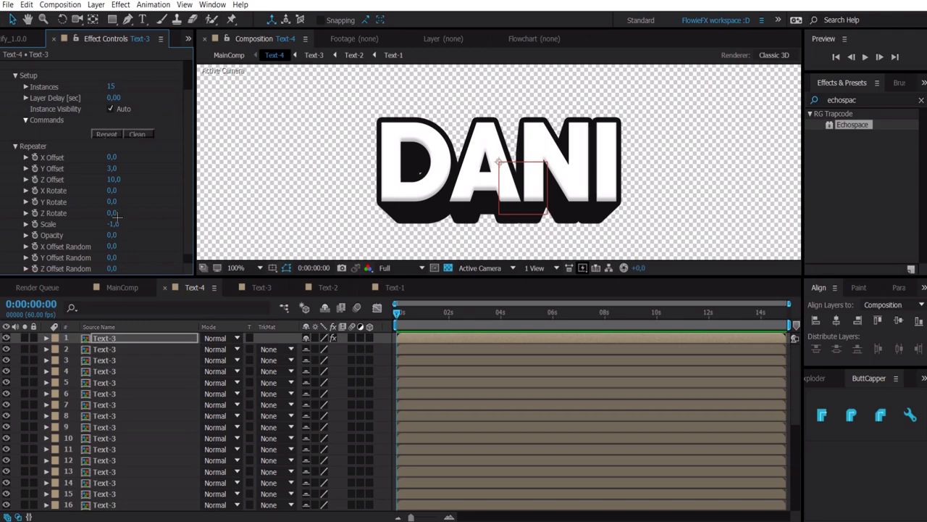
Add an adjustment layer to Text-4 and place it directly beneath the topmost Text-3 layer.
scroll(118, 217, "up", 2)
left_click(391, 359)
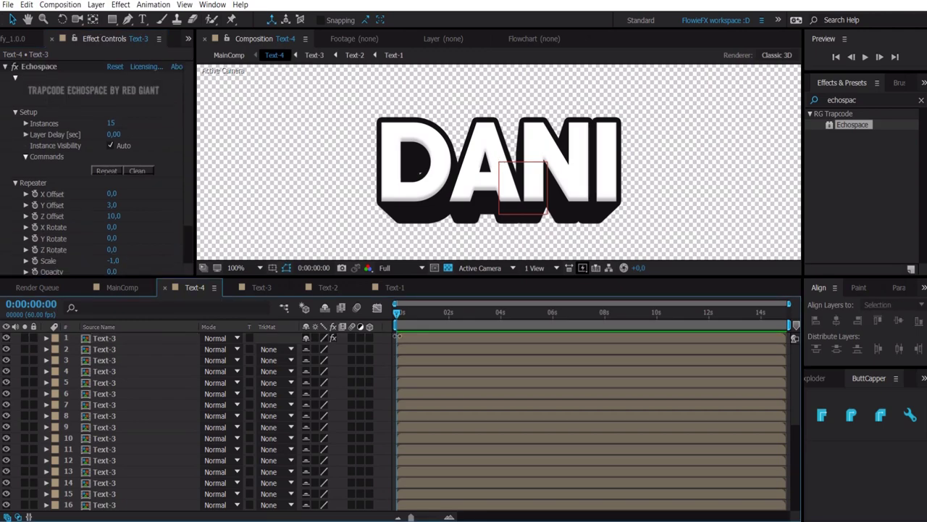
right_click(381, 348)
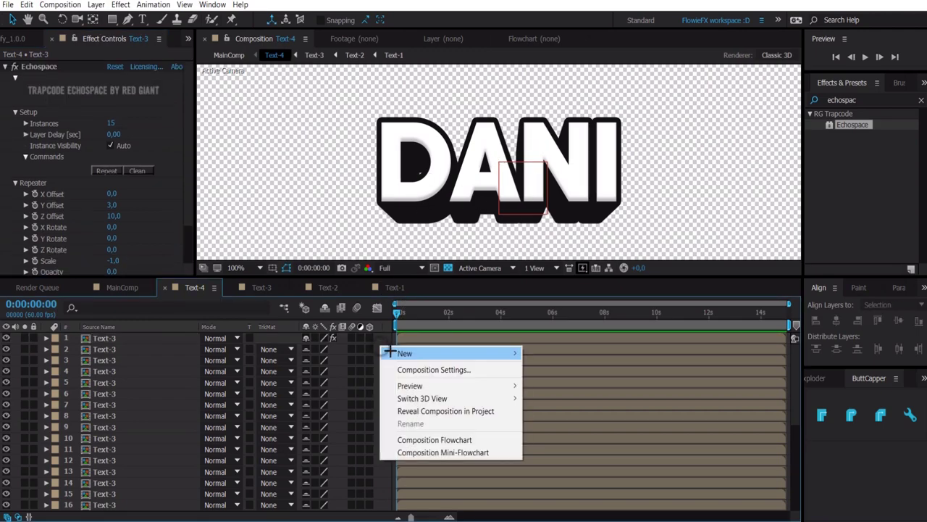
mouse_move(384, 353)
left_click(552, 445)
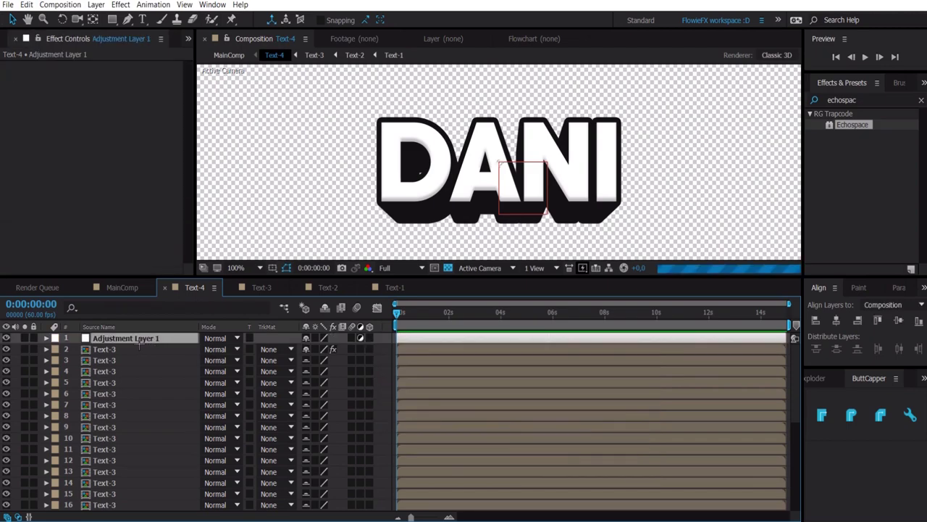
left_click_drag(117, 352, 117, 354)
Apply Hue/Saturation to the adjustment layer and set its Master Lightness to -40.
left_click(863, 99)
type("hue")
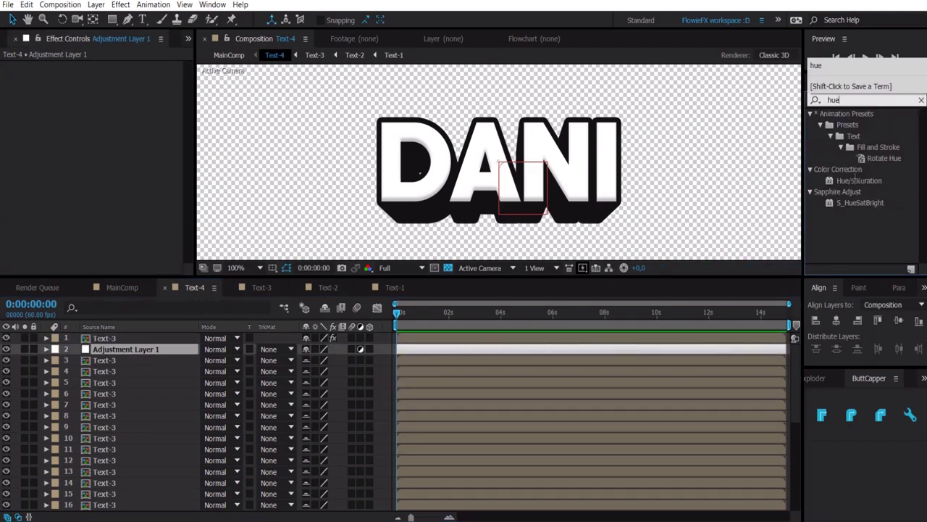
left_click_drag(859, 181, 684, 351)
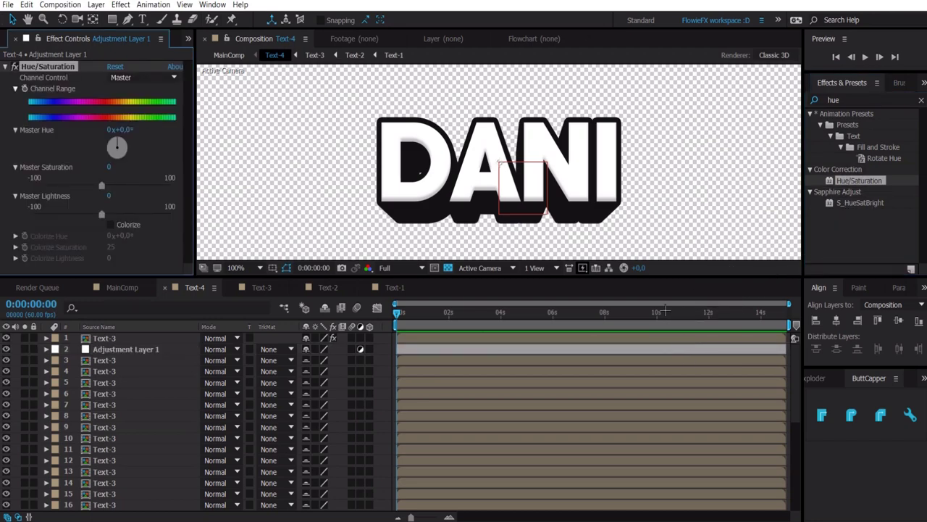
left_click(109, 196)
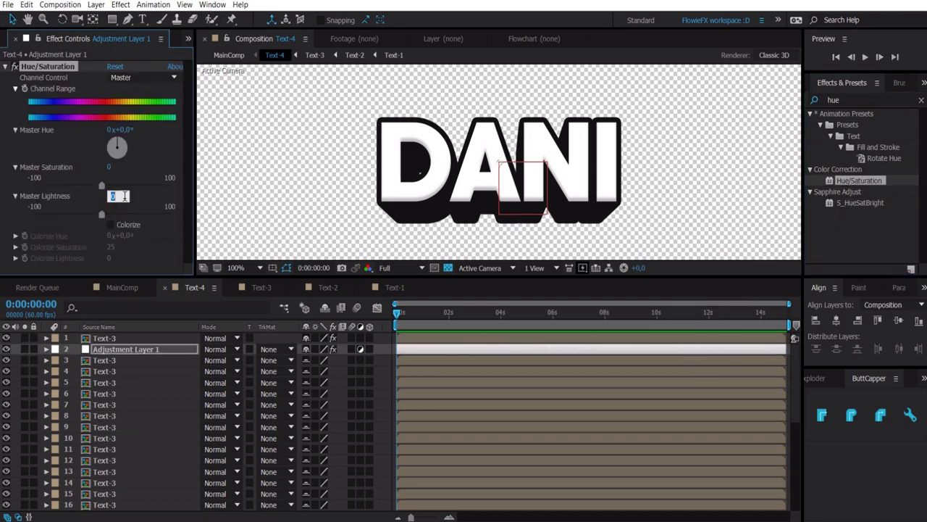
type("-50")
key("Return")
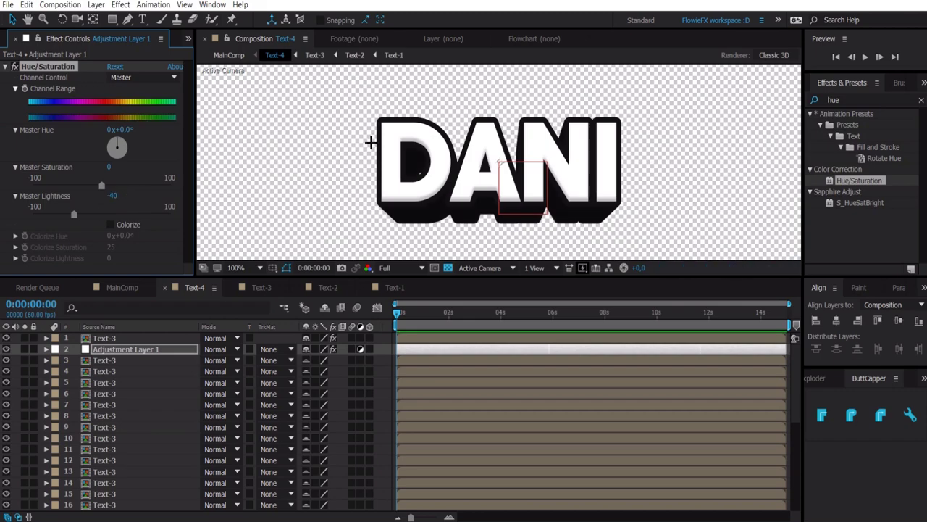
Return to MainComp and apply the Warp effect to the Text-4 layer.
left_click(122, 288)
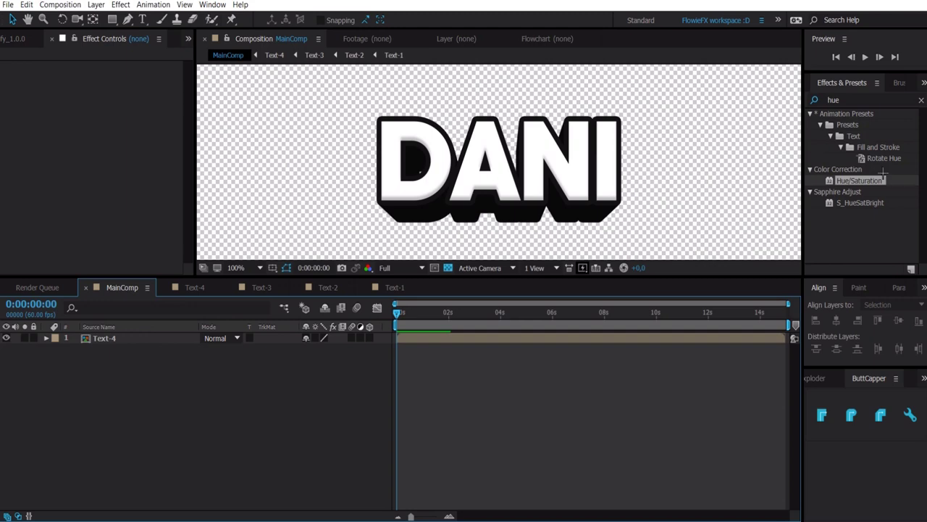
left_click(882, 232)
left_click(920, 99)
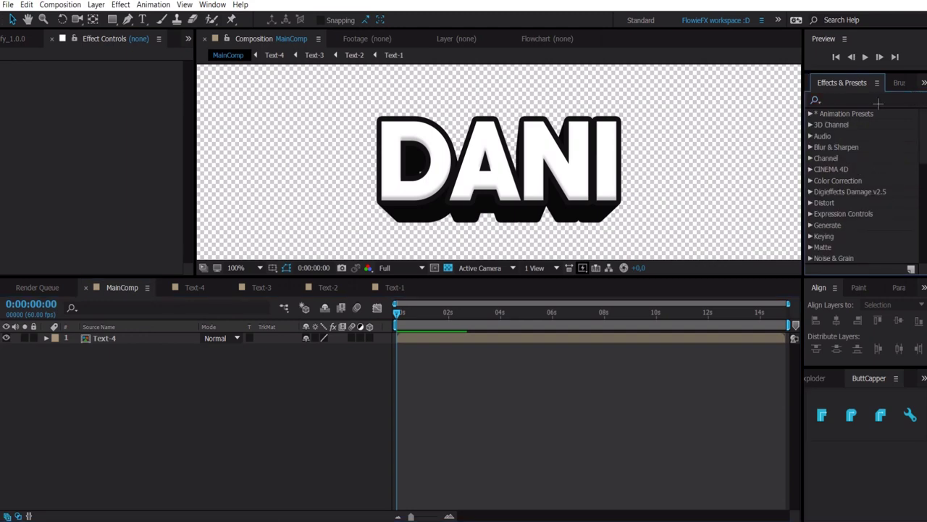
left_click(871, 99)
type("warp")
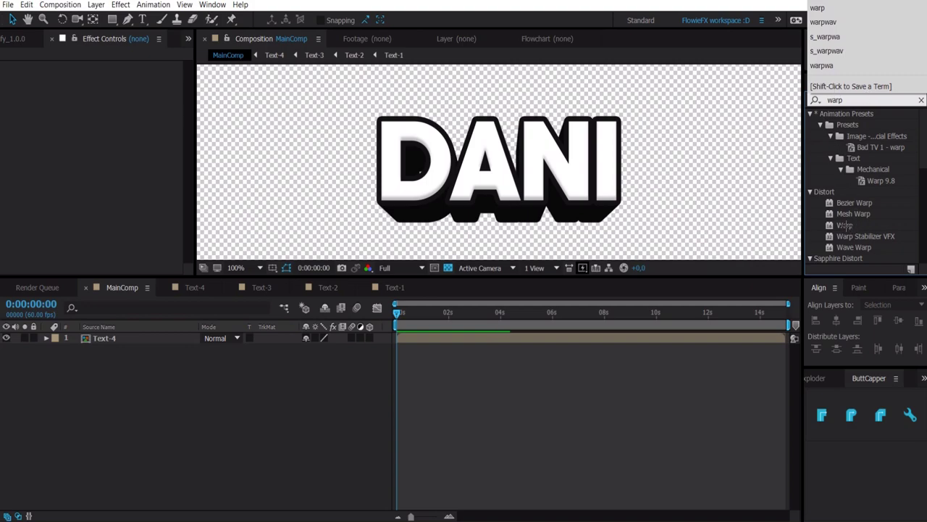
left_click_drag(844, 224, 481, 345)
left_click_drag(481, 345, 477, 339)
Set the Warp style to Shell Lower with Bend -20 and adjust its Vertical Distortion.
left_click(145, 76)
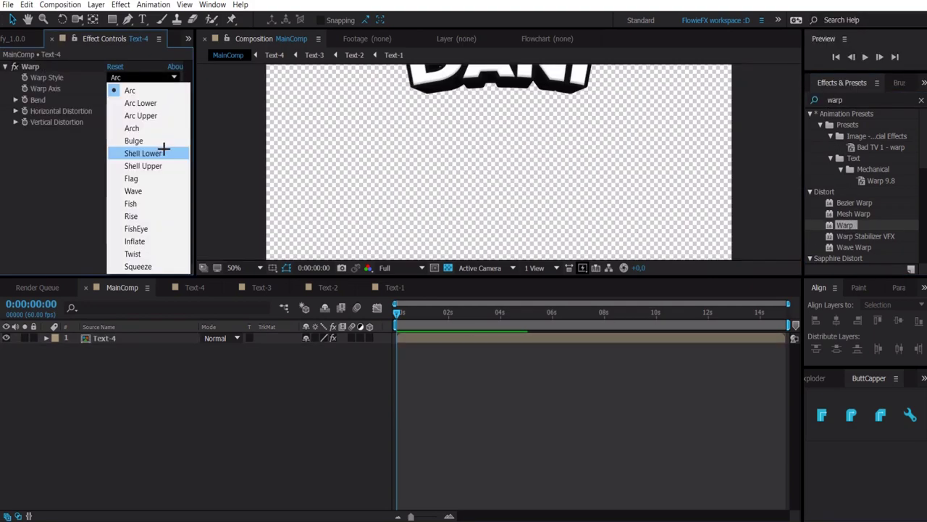
left_click(164, 149)
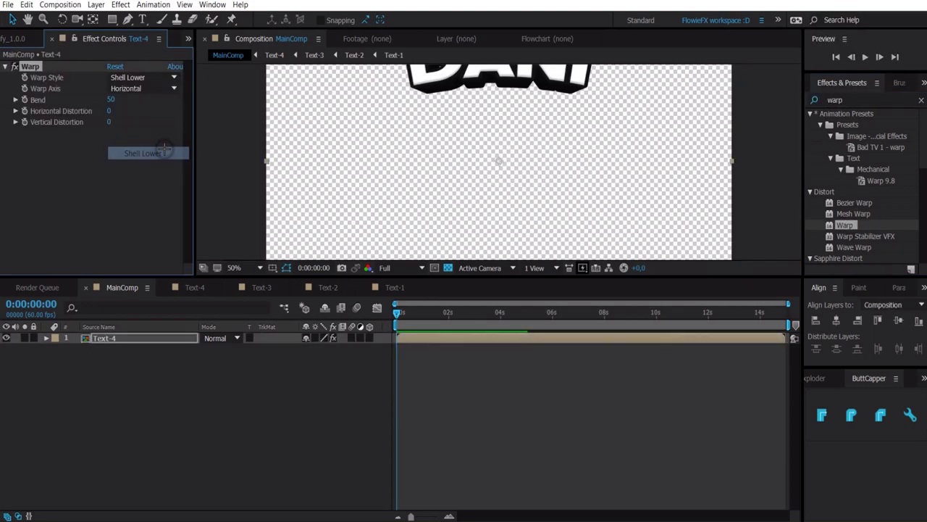
left_click(113, 100)
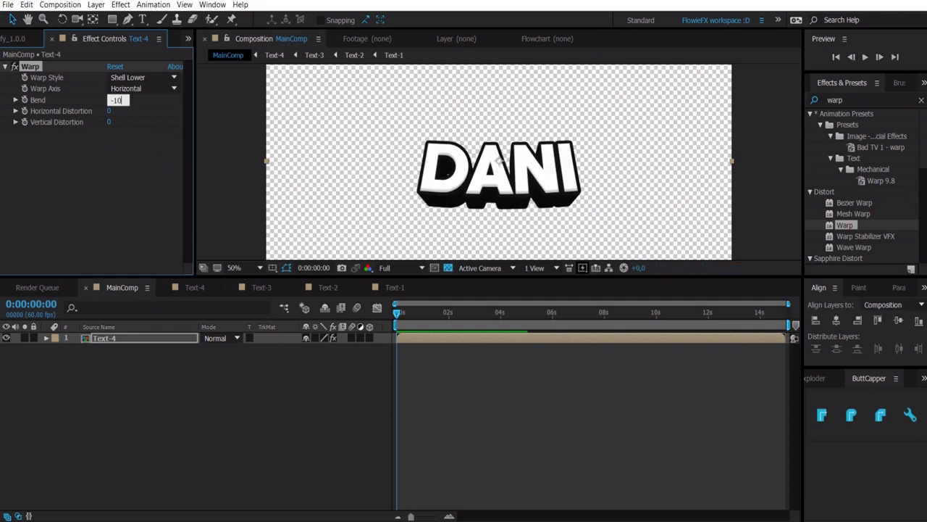
type("-20")
key("Return")
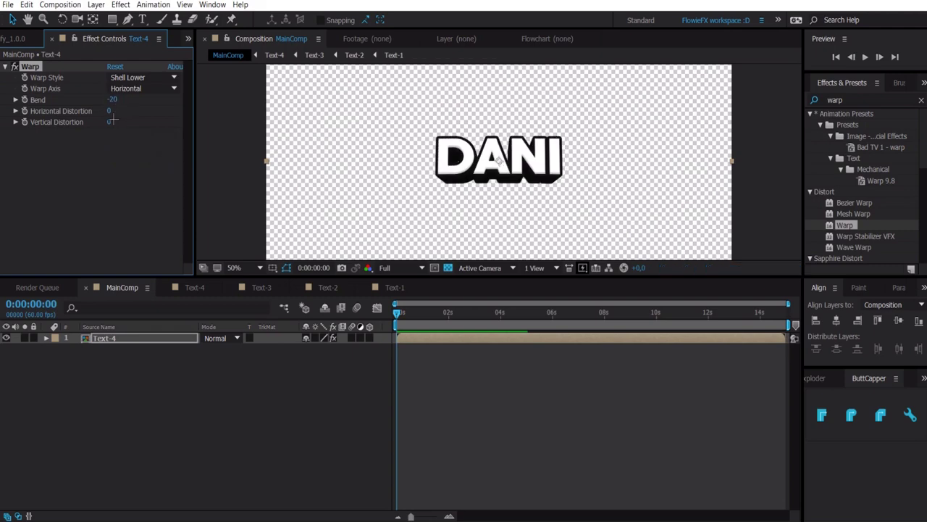
left_click(111, 121)
key("Return")
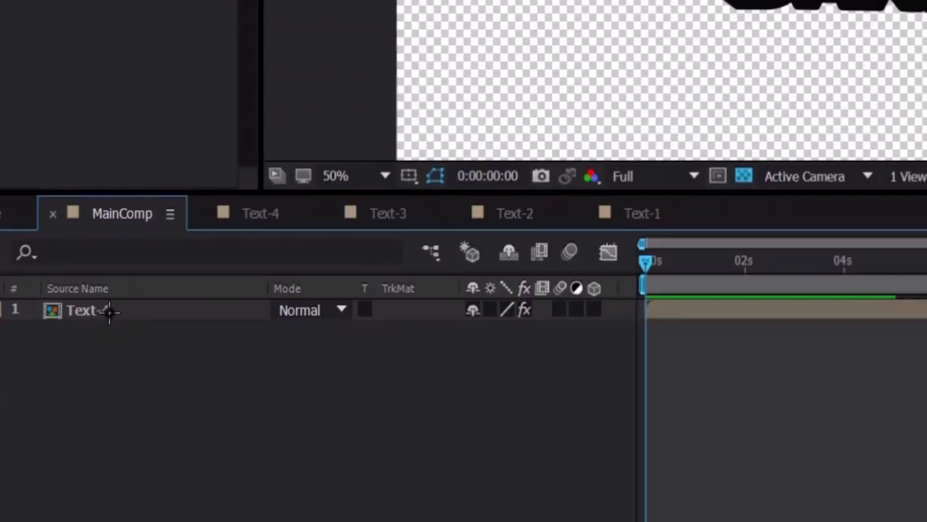
Pre-compose the warped Text-4 layer as Text-5.
left_click(108, 310)
right_click(109, 310)
left_click(207, 463)
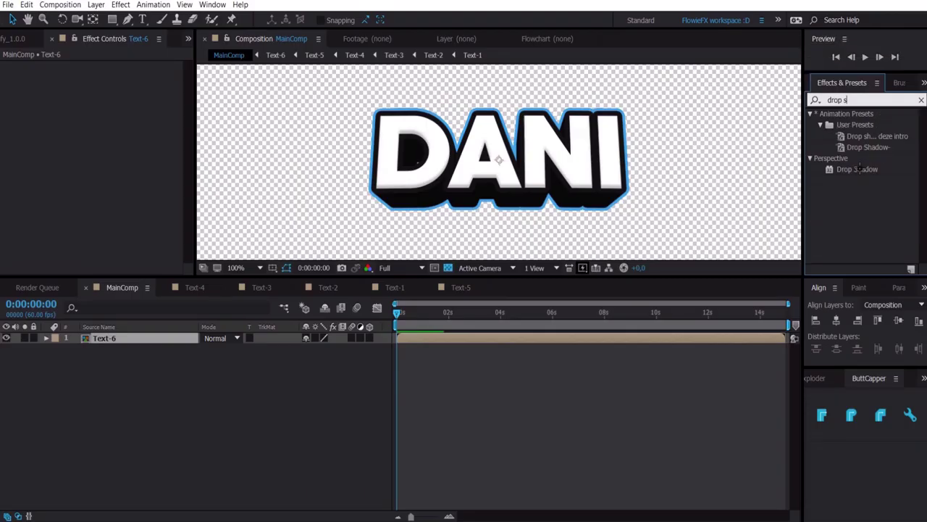
Apply a Drop Shadow effect to Text-6 with opacity 30%, direction 140°, distance 10 and softness 15.
left_click_drag(857, 169, 614, 192)
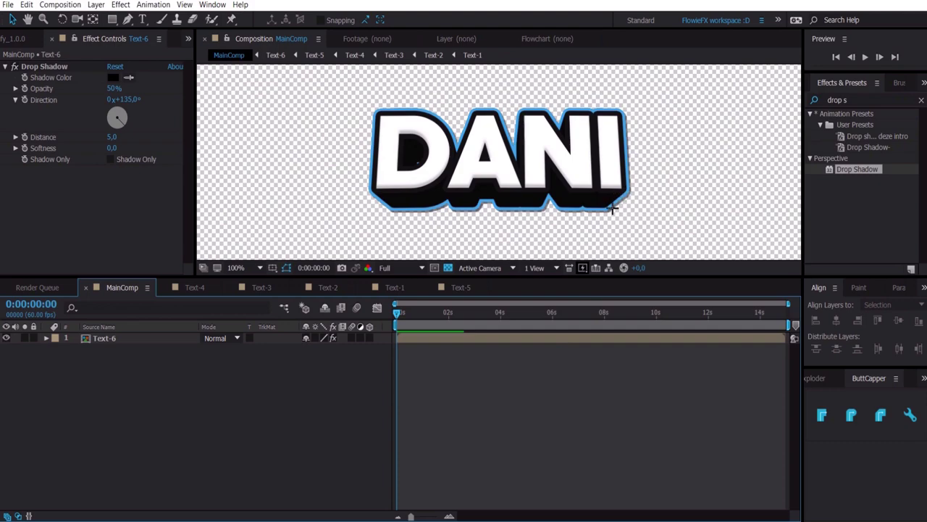
left_click(112, 89)
type("30")
key("Return")
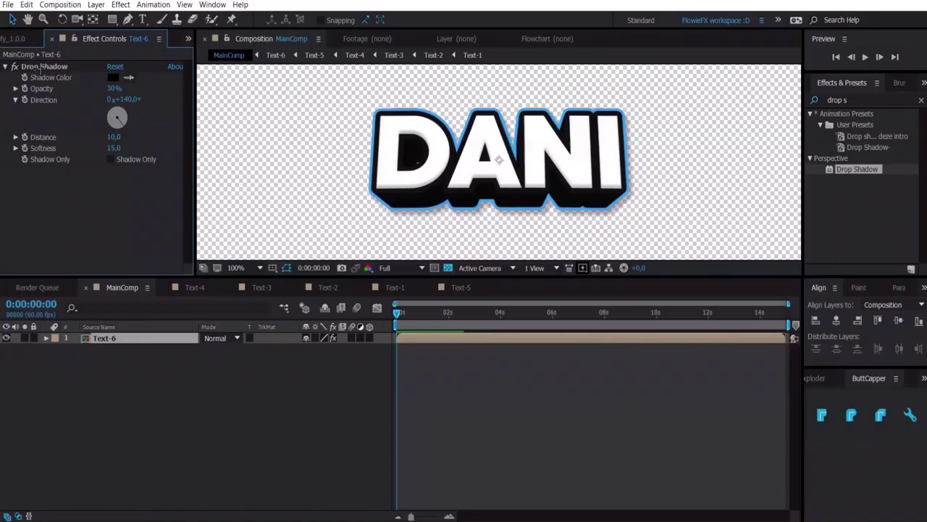
Duplicate the Drop Shadow effect on Text-6 and set the copy's direction to 320°.
left_click(43, 67)
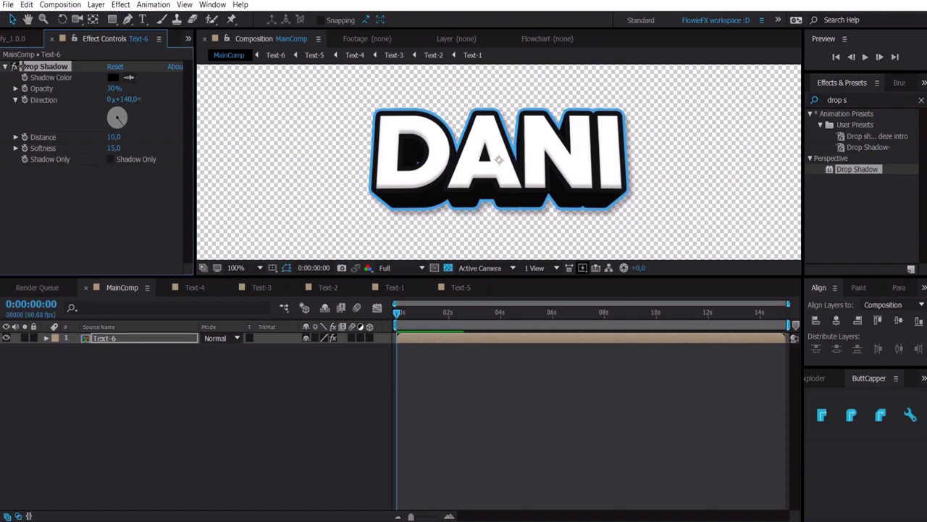
key("ctrl+d")
left_click(124, 203)
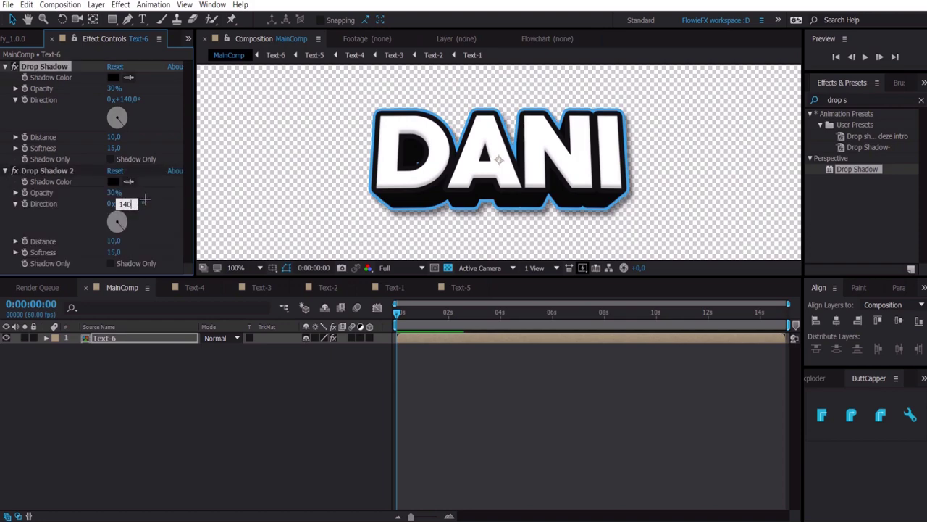
key("Return")
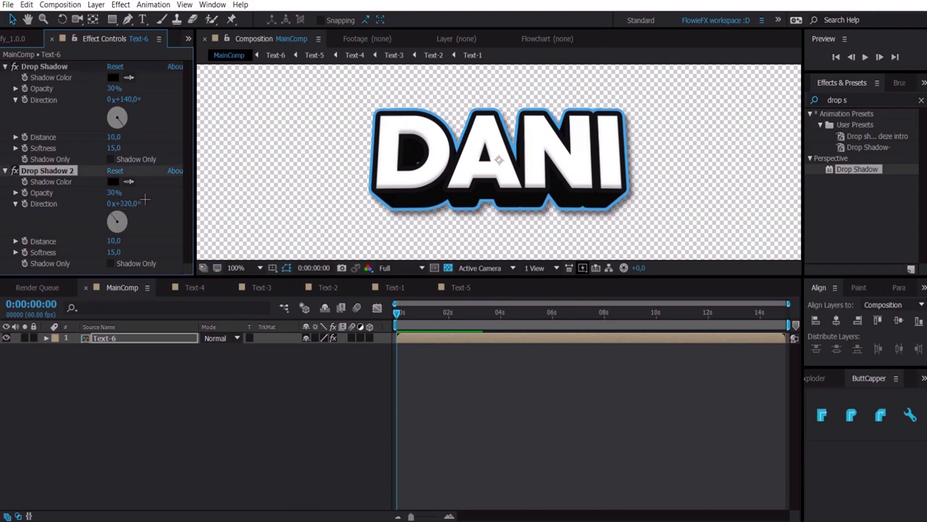
Pre-compose the Text-6 layer as TEXT, moving all attributes into the new composition.
right_click(128, 338)
left_click(185, 418)
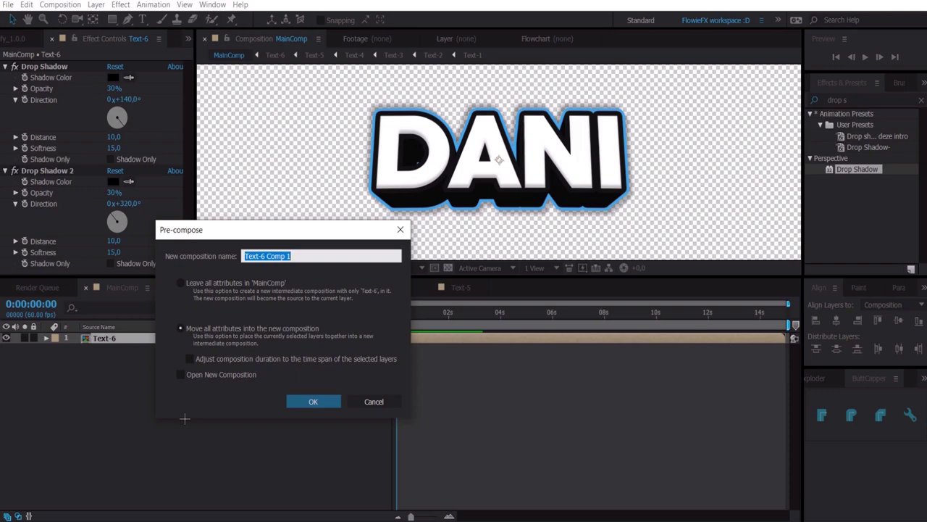
type("TEXT")
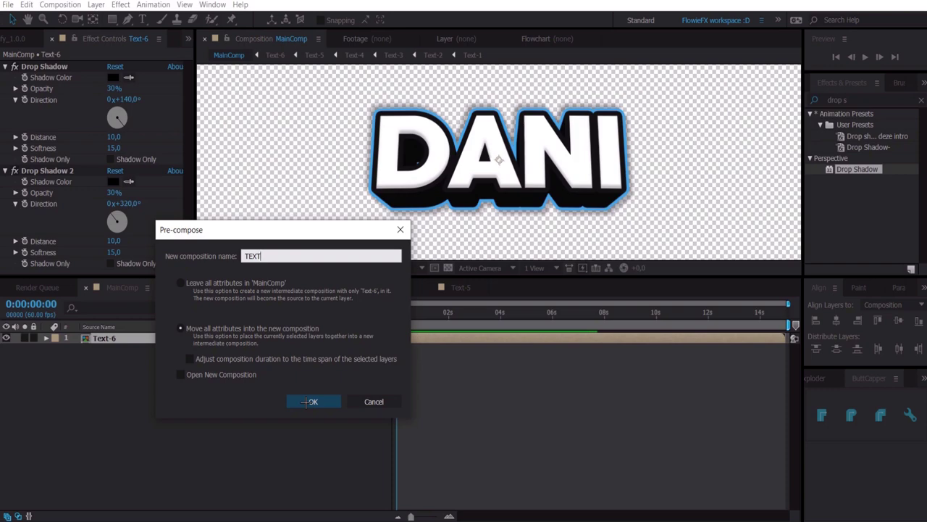
left_click(310, 402)
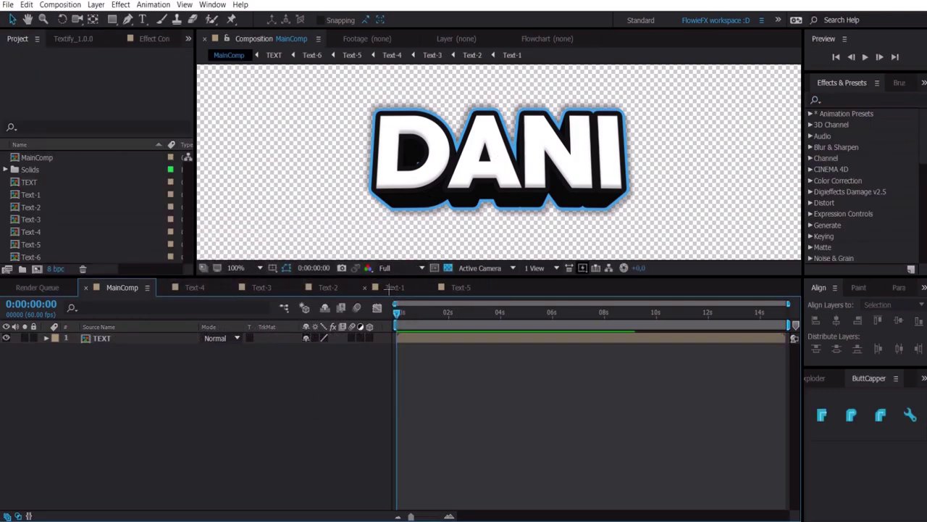
Apply Textify to the text layer in the Text-1 composition and add Scale, Position and Z Rotation In animators.
left_click(391, 288)
left_click(414, 337)
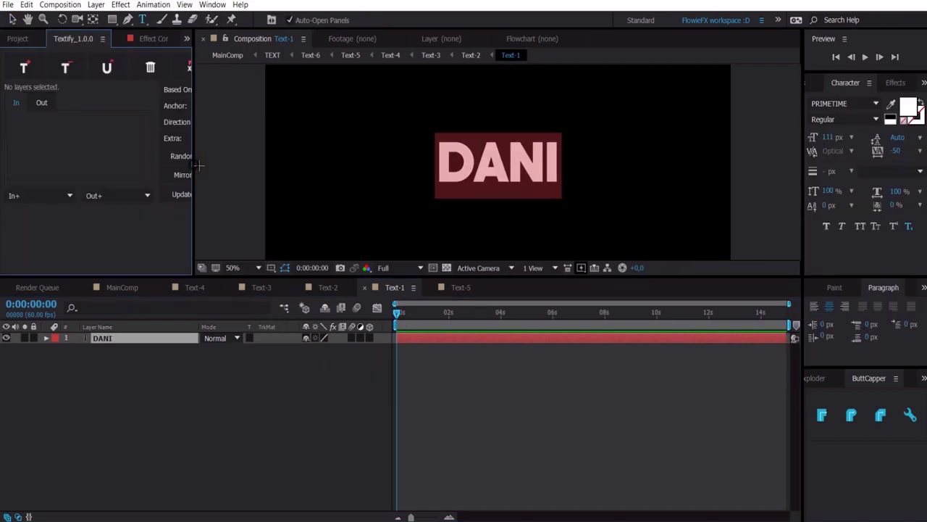
left_click_drag(196, 168, 211, 167)
left_click(22, 66)
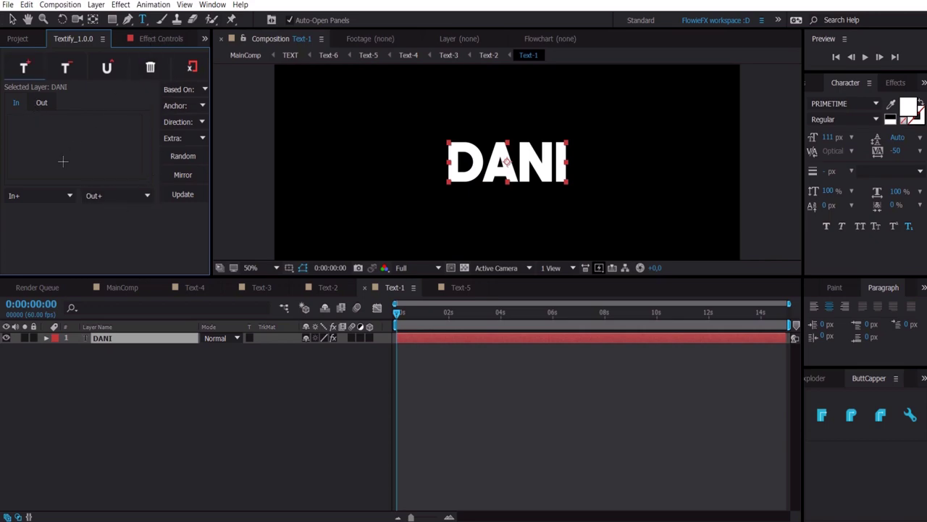
left_click(40, 195)
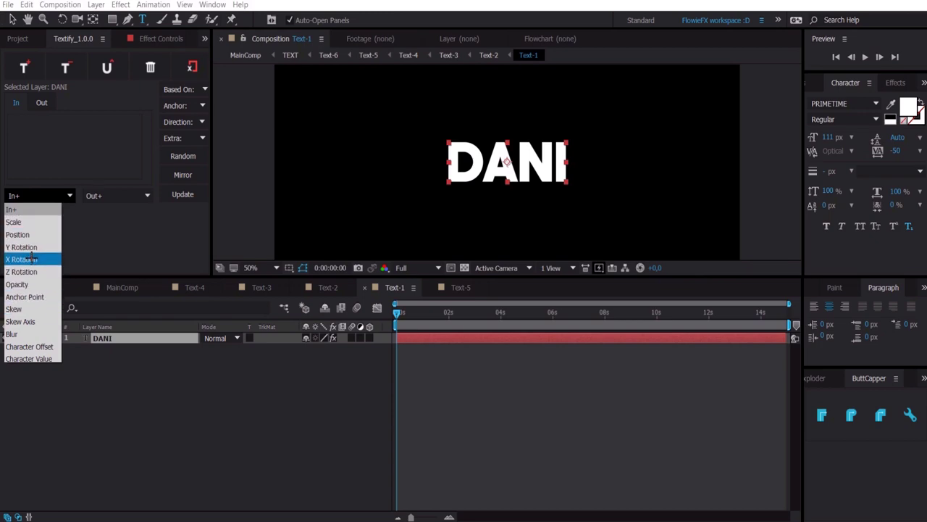
left_click(24, 222)
left_click(22, 196)
left_click(18, 234)
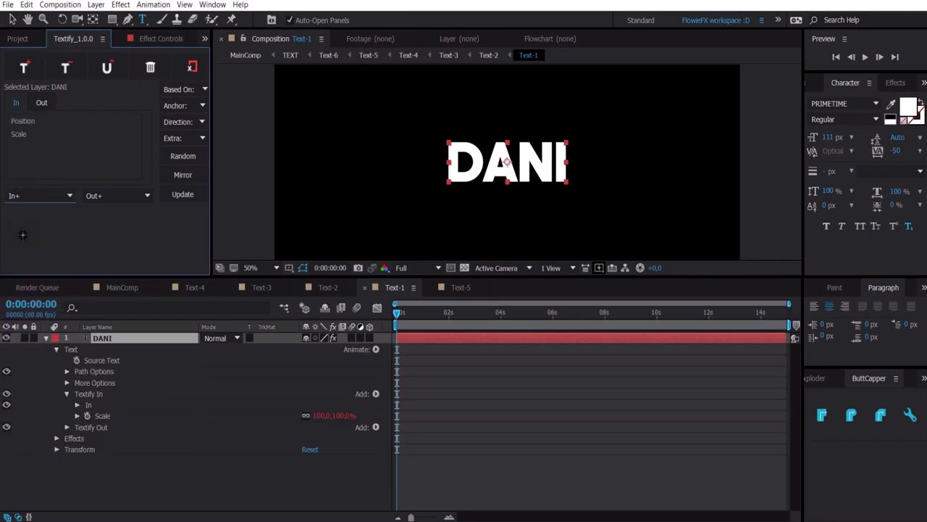
left_click(15, 195)
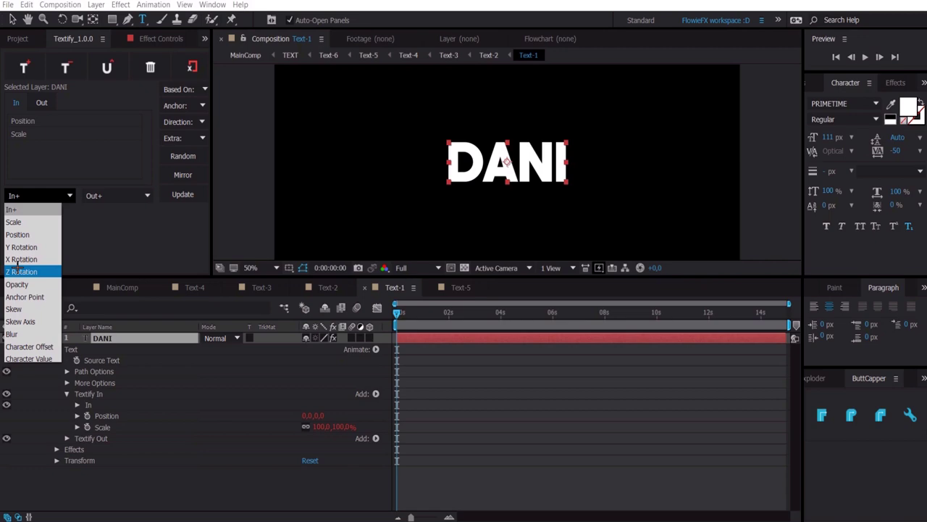
left_click(18, 270)
Set the text layer's Bounce to 2 and its Scale In values to 0.
left_click(157, 39)
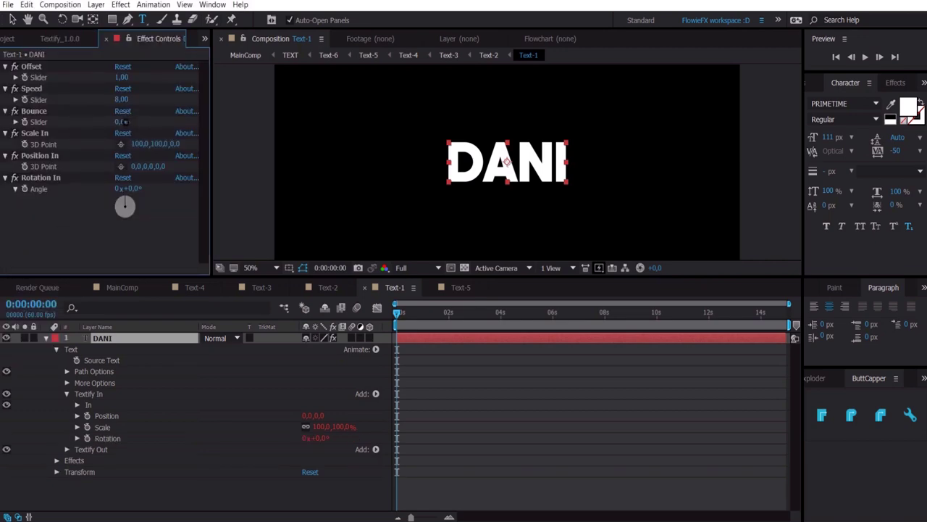
left_click(125, 121)
type("2")
key("Return")
left_click(161, 144)
type("0")
key("Return")
left_click(140, 144)
type("0")
key("Return")
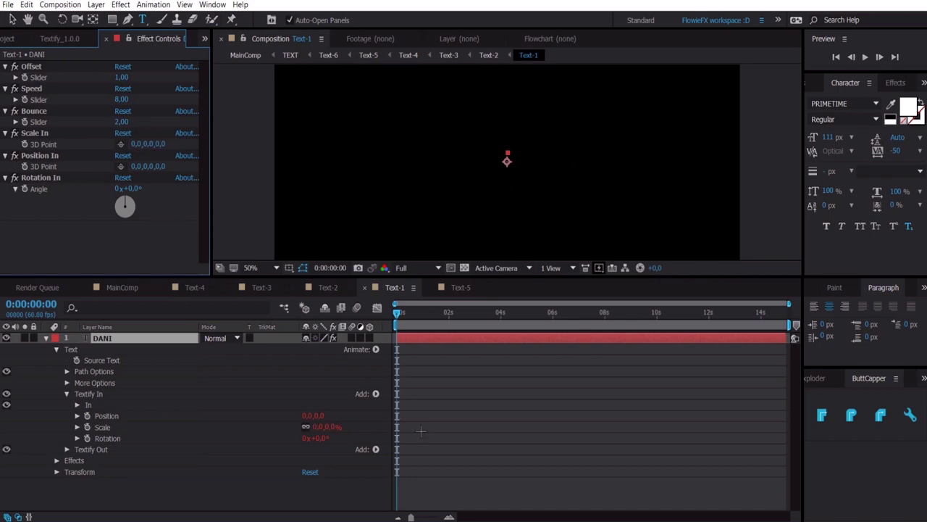
Preview the letters' entrance and set the Rotation In angle to -206°.
left_click(463, 424)
key("space")
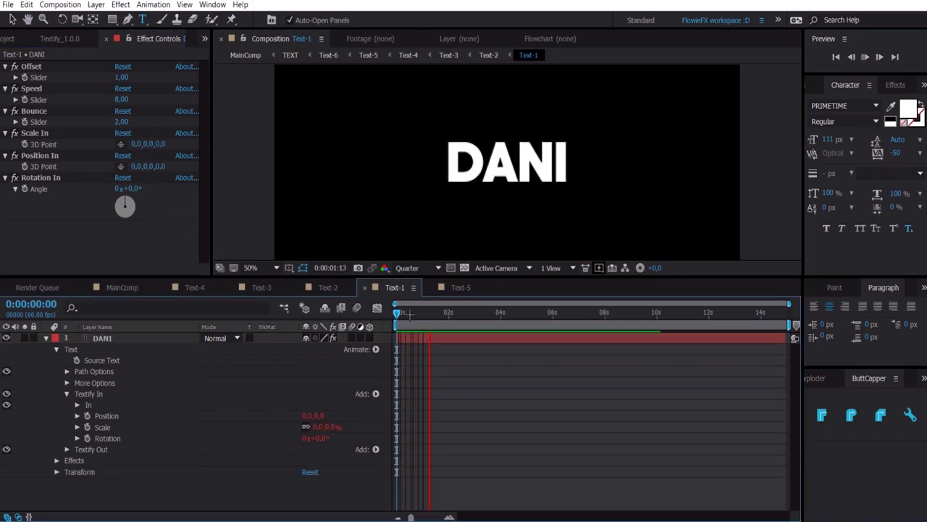
left_click_drag(412, 312, 399, 309)
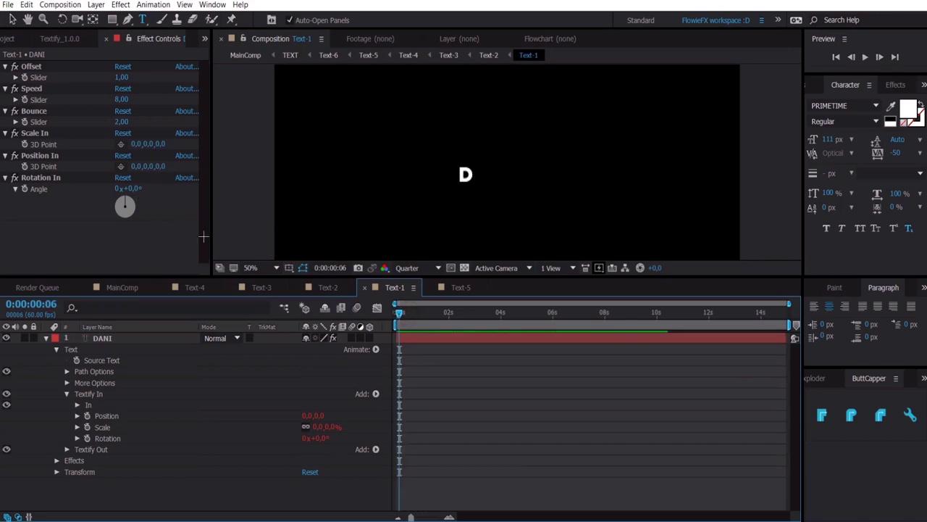
left_click_drag(404, 313, 401, 313)
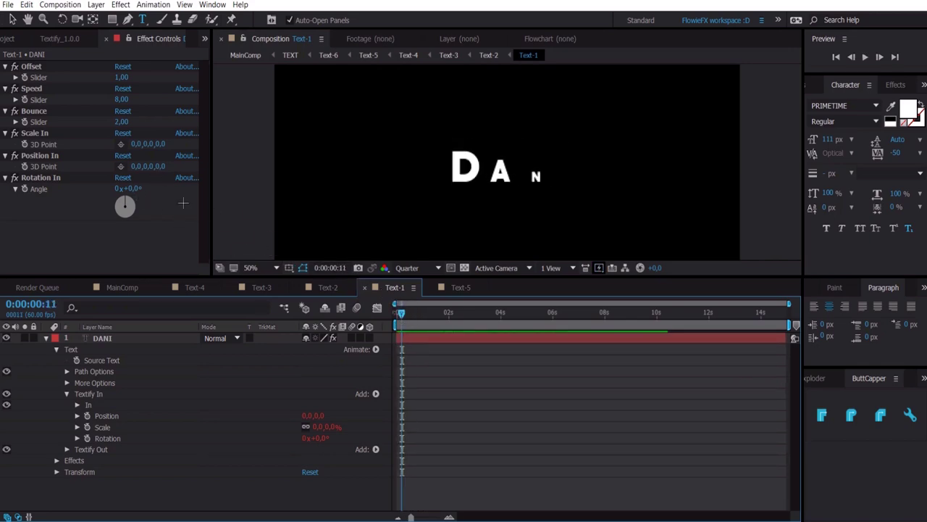
left_click_drag(136, 190, 36, 201)
left_click(495, 388)
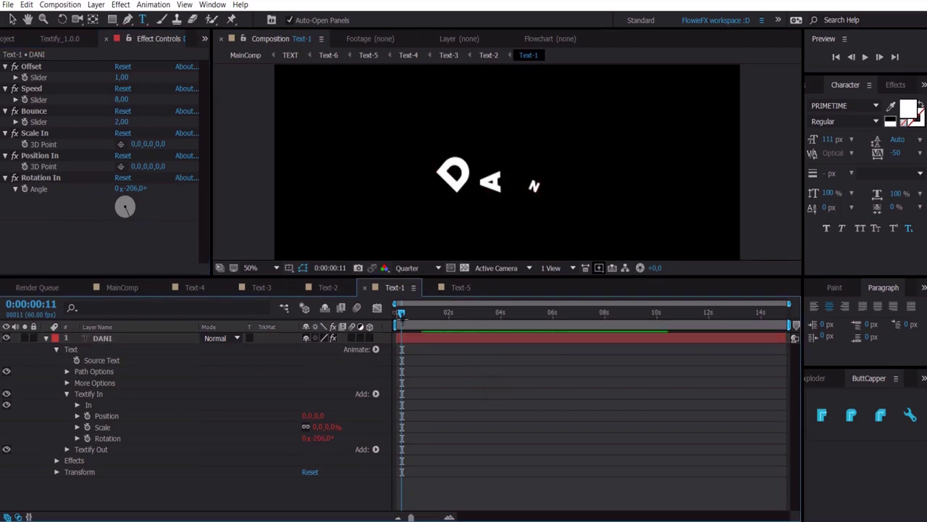
Set the Position In point to 0, 467, 28 and preview the entrance from the first frame.
left_click_drag(402, 313, 338, 314)
left_click_drag(165, 167, 413, 210)
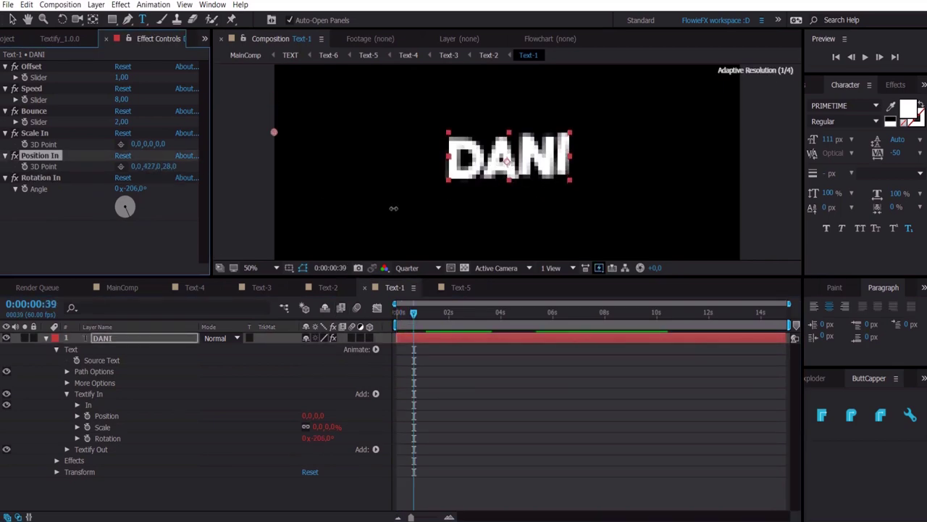
left_click_drag(413, 313, 392, 316)
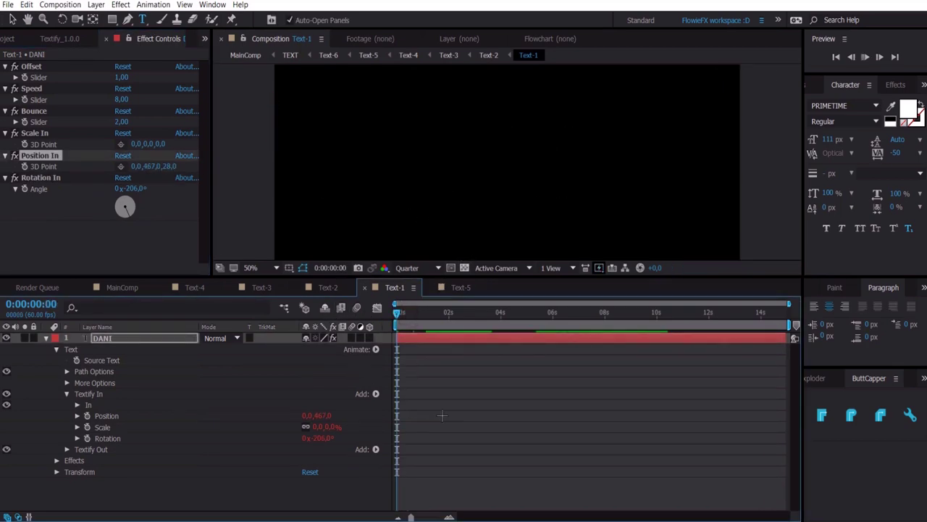
key("space")
key("space")
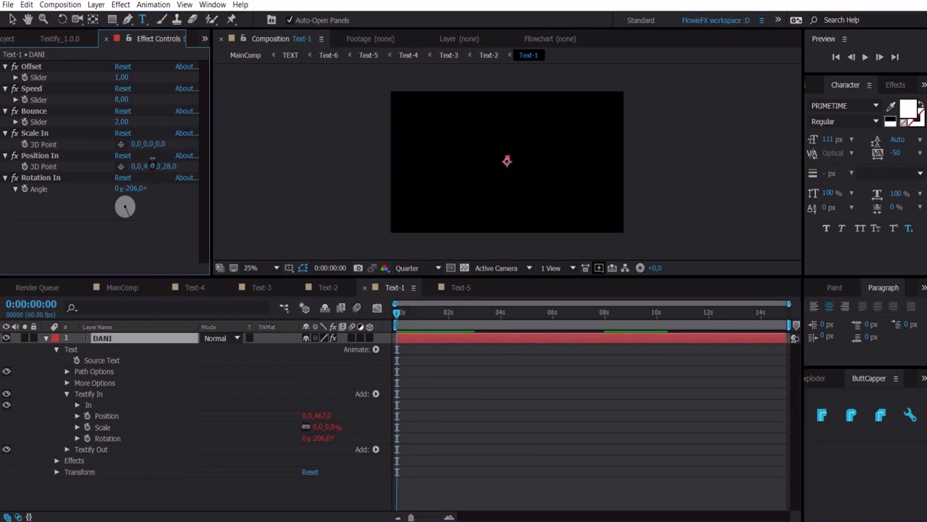
Set the vertical Position In value to -400 and preview the text animation.
left_click(152, 167)
type("-400")
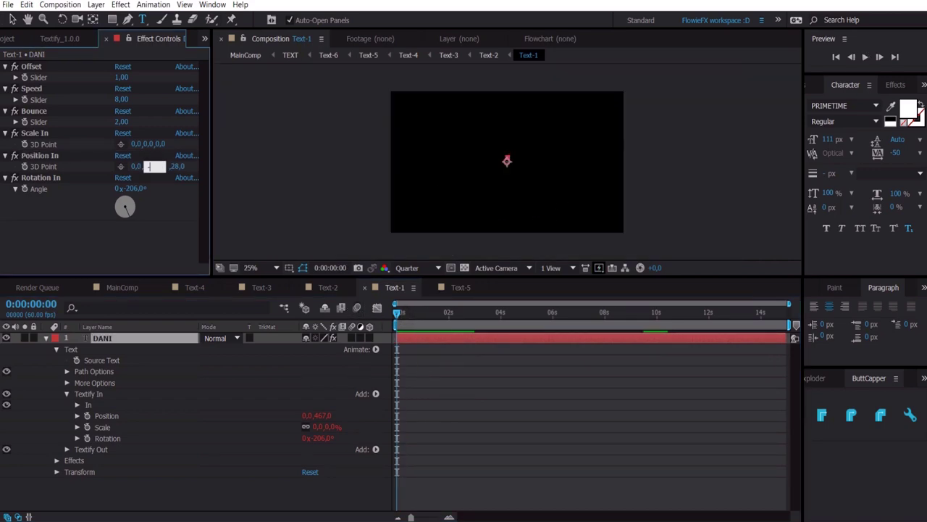
key("Return")
key("space")
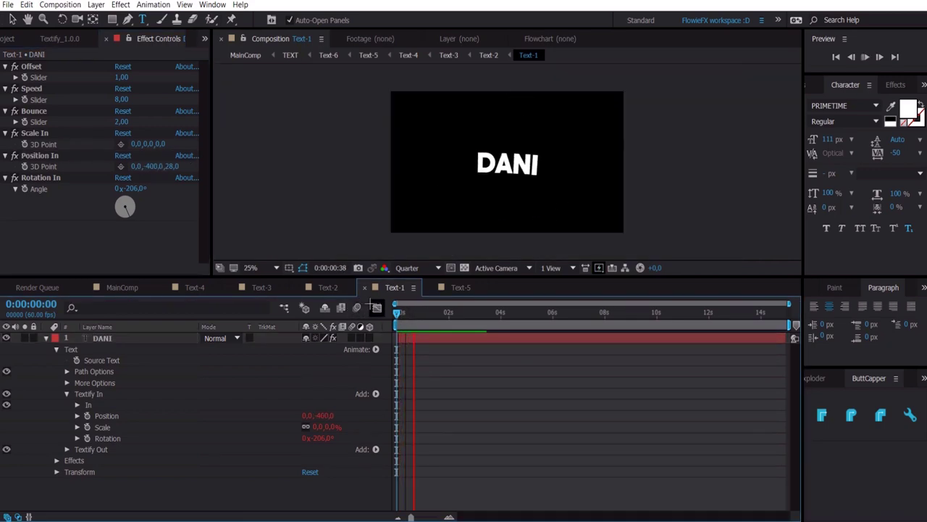
key("space")
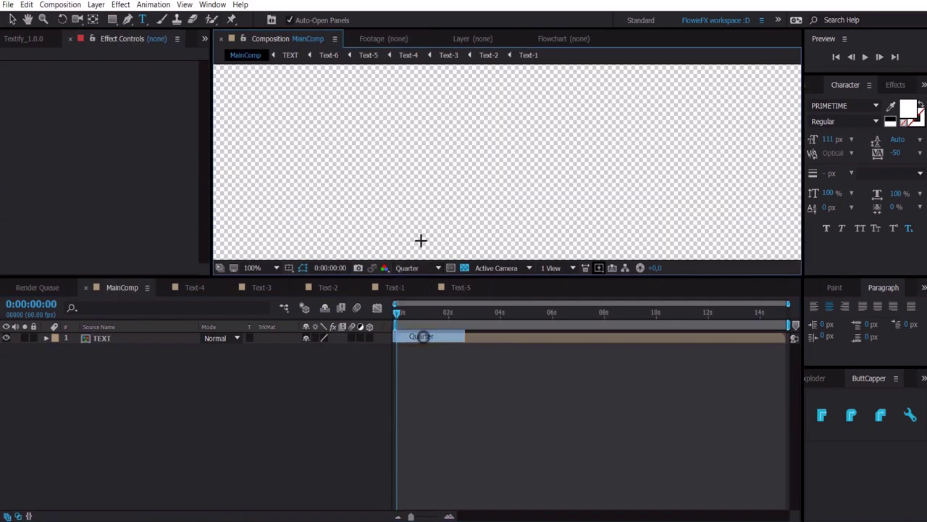
Preview the styled text's entrance in the MainComp composition.
scroll(418, 235, "down", 2)
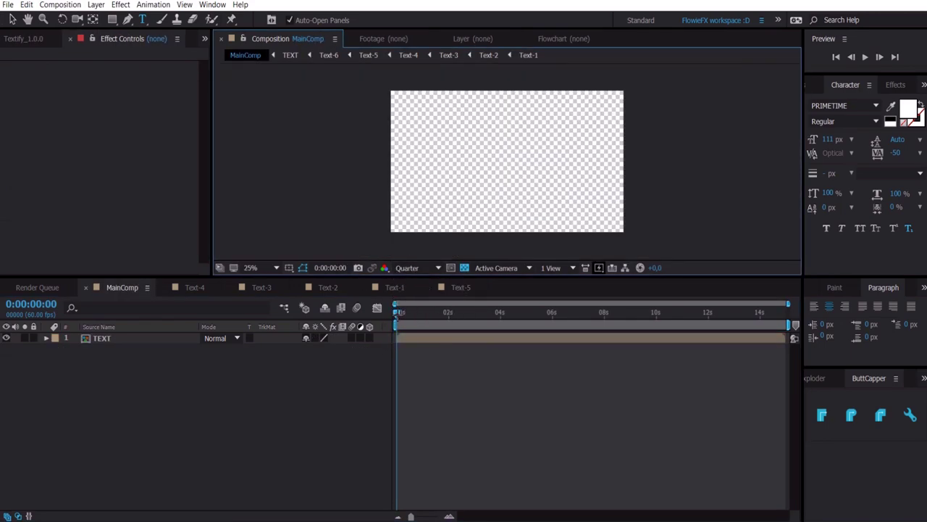
key("space")
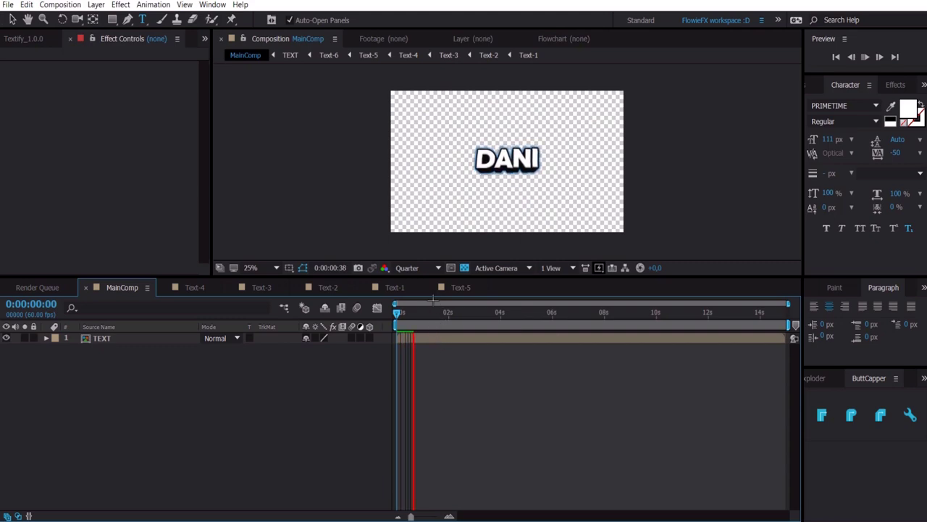
key("space")
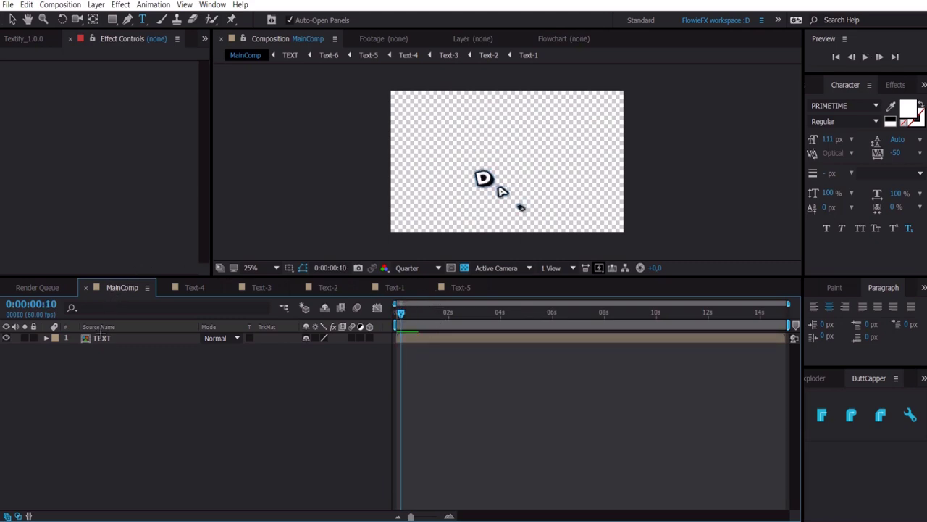
left_click(172, 339)
left_click(264, 357)
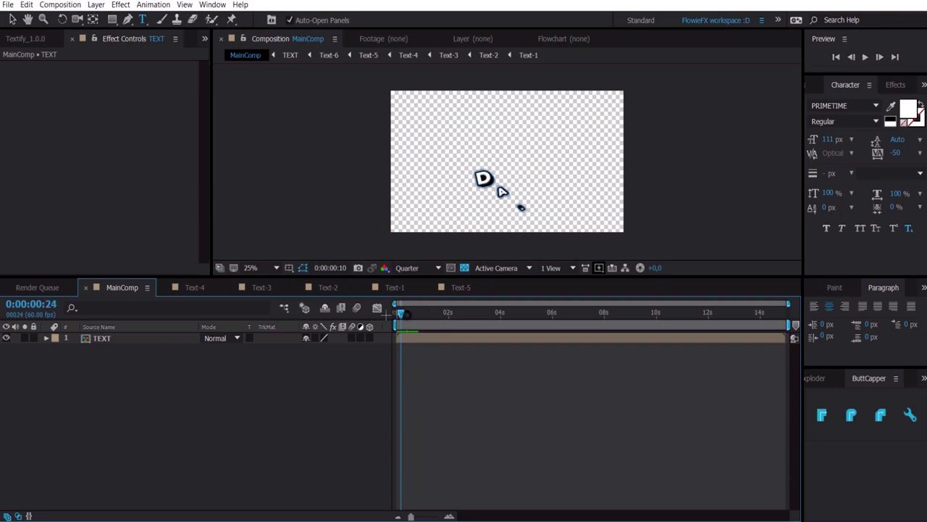
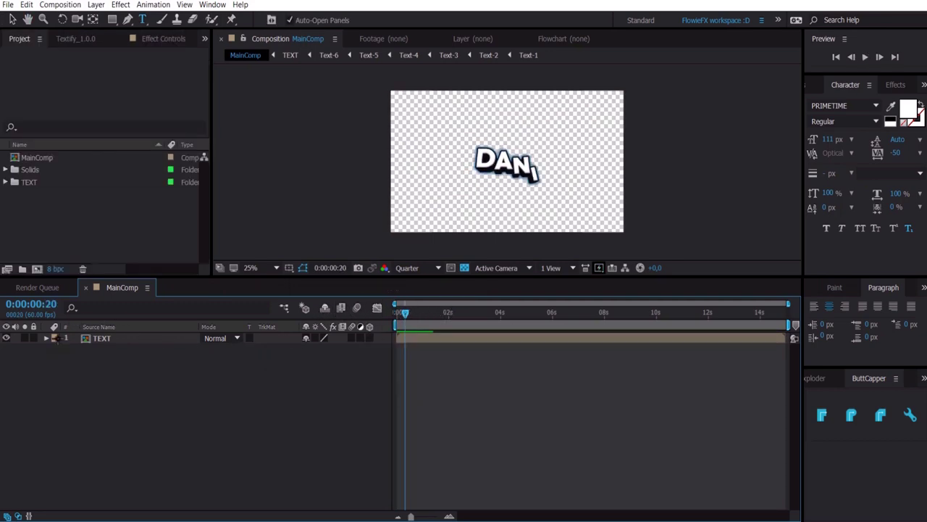
Change the TEXT layer's label colour to red and add a Rotation keyframe at 0:00:01:35.
left_click(57, 338)
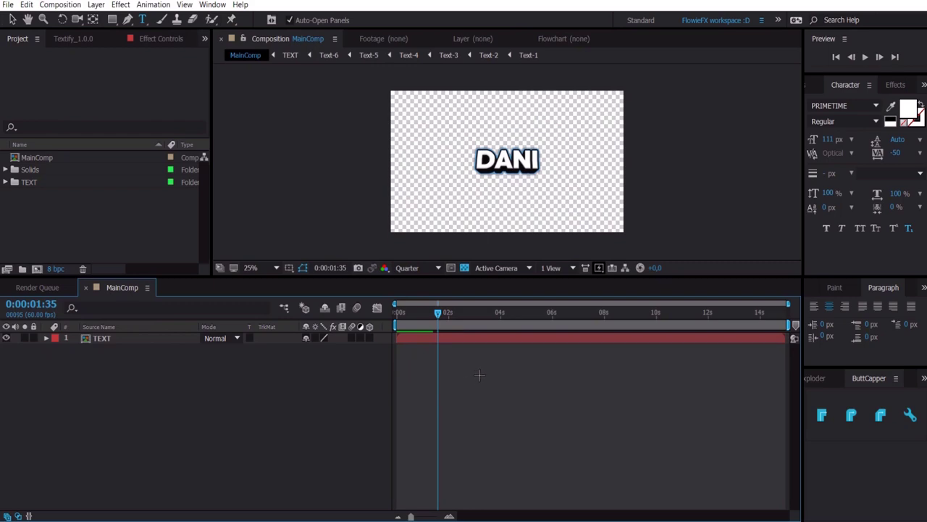
left_click(445, 337)
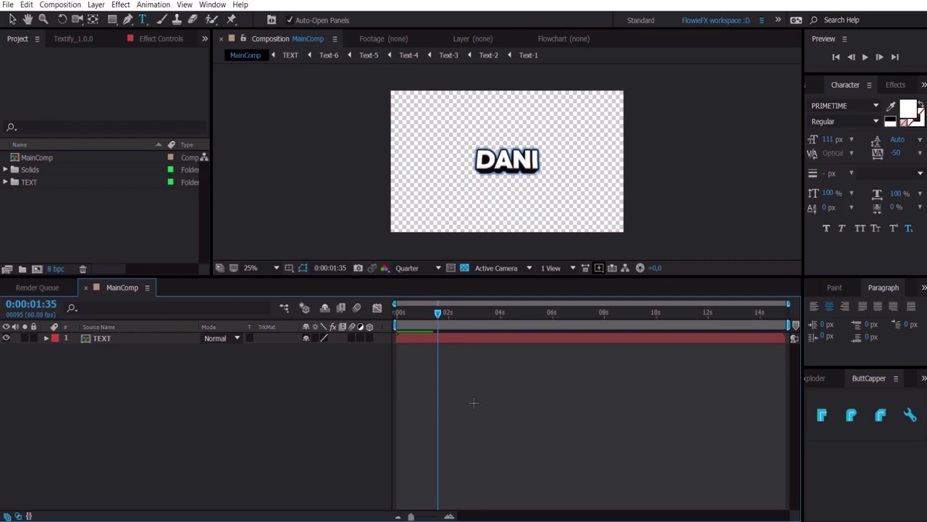
left_click(442, 336)
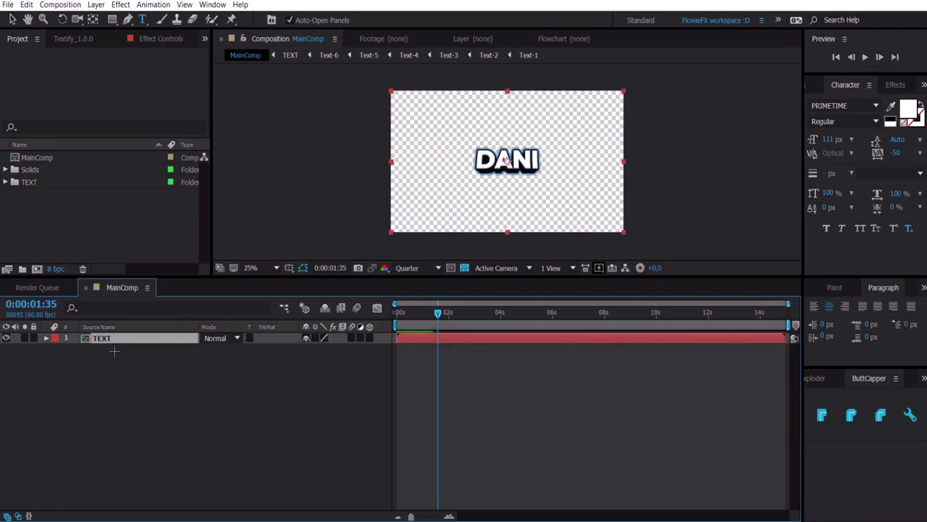
key("r")
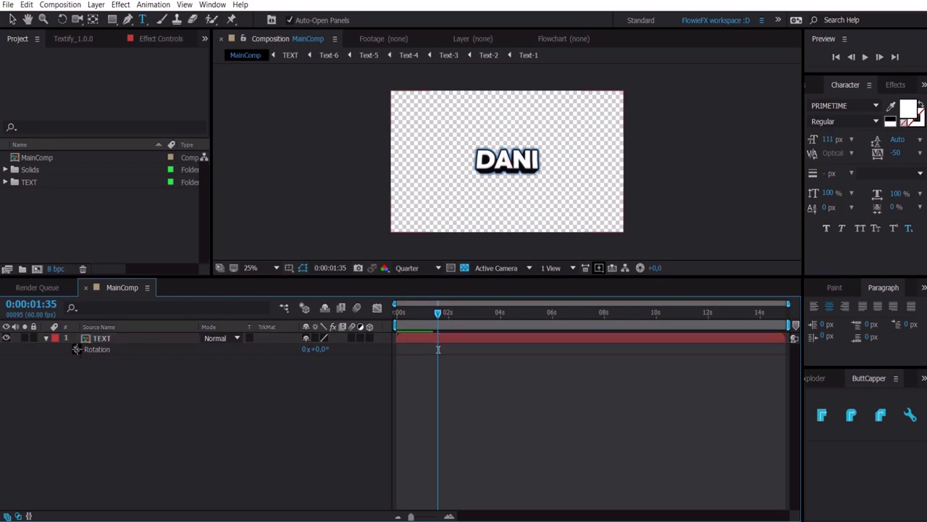
left_click(76, 349)
left_click(436, 420)
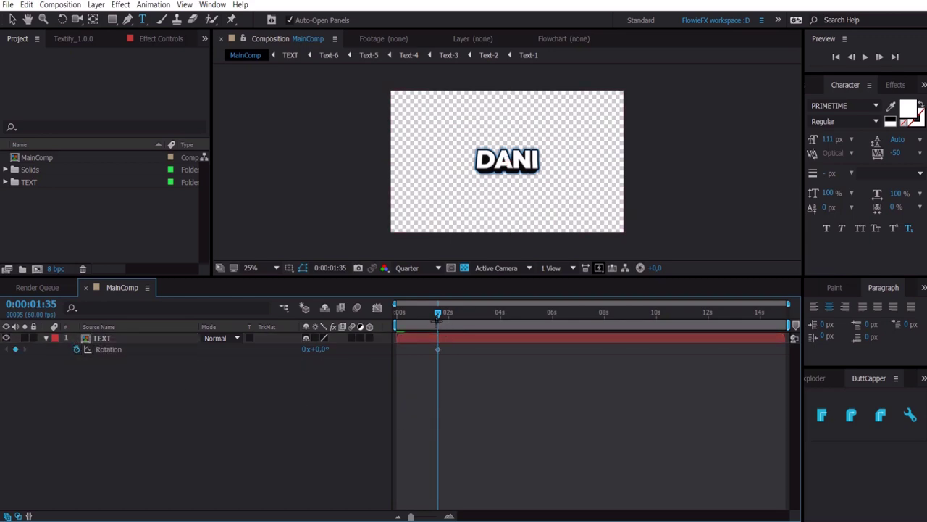
Add a 360° Rotation keyframe to the TEXT layer at 0:00:02:51.
left_click_drag(438, 326, 471, 329)
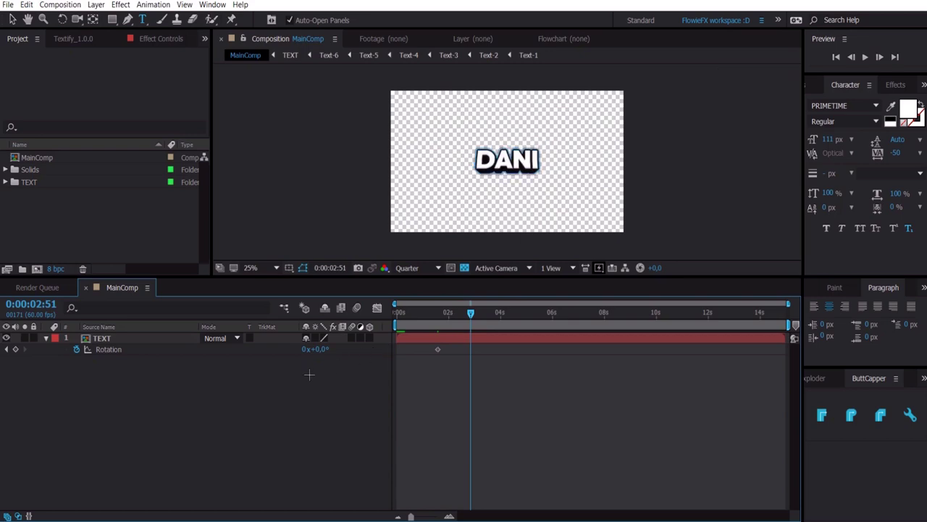
left_click(321, 349)
type("360")
left_click(344, 400)
Apply Easy Ease to both Rotation keyframes and show their value curve in the Graph Editor.
left_click_drag(511, 387, 415, 339)
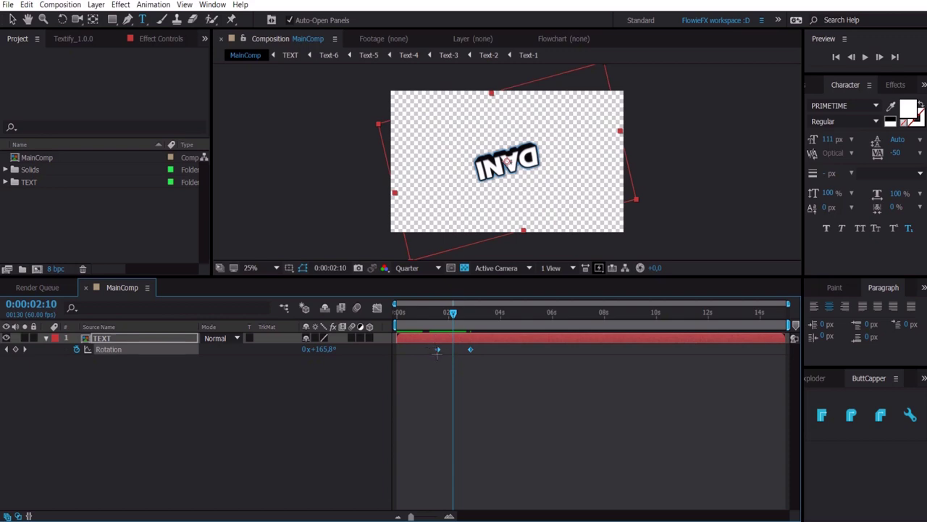
key("F9")
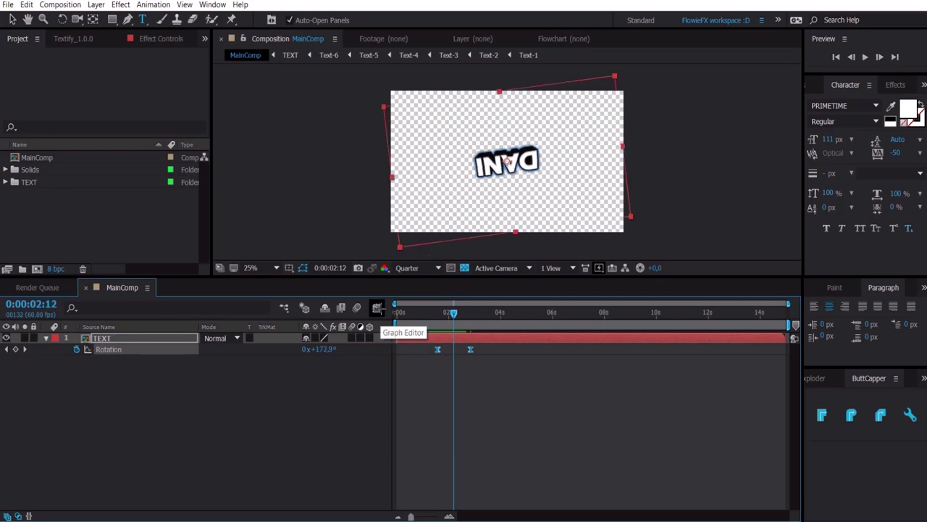
left_click(377, 308)
scroll(469, 376, "down", 4)
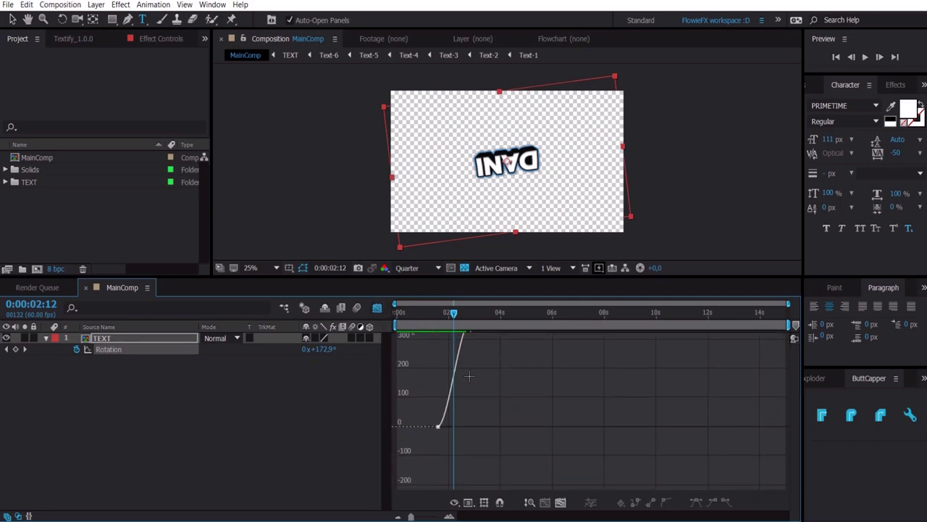
scroll(470, 376, "up", 1)
scroll(469, 376, "up", 1)
left_click(469, 502)
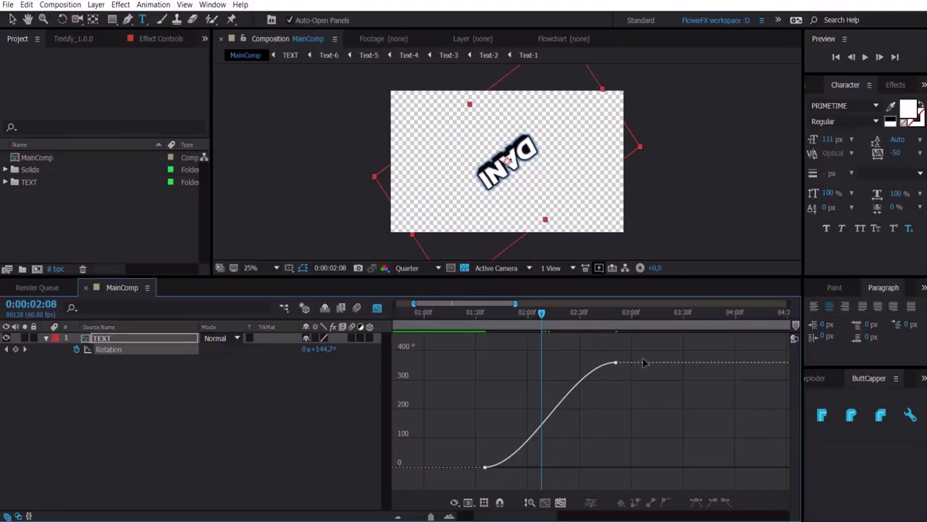
Lengthen the easing handles of both Rotation keyframes in the Graph Editor to steepen the middle of the curve, and preview the rotation.
left_click_drag(648, 346, 503, 363)
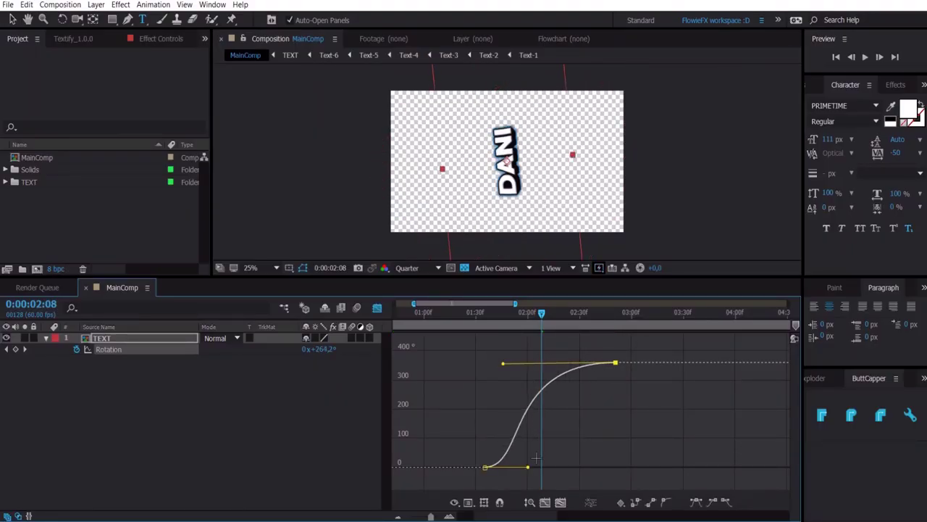
left_click_drag(530, 472, 571, 471)
left_click_drag(542, 314, 471, 317)
key("space")
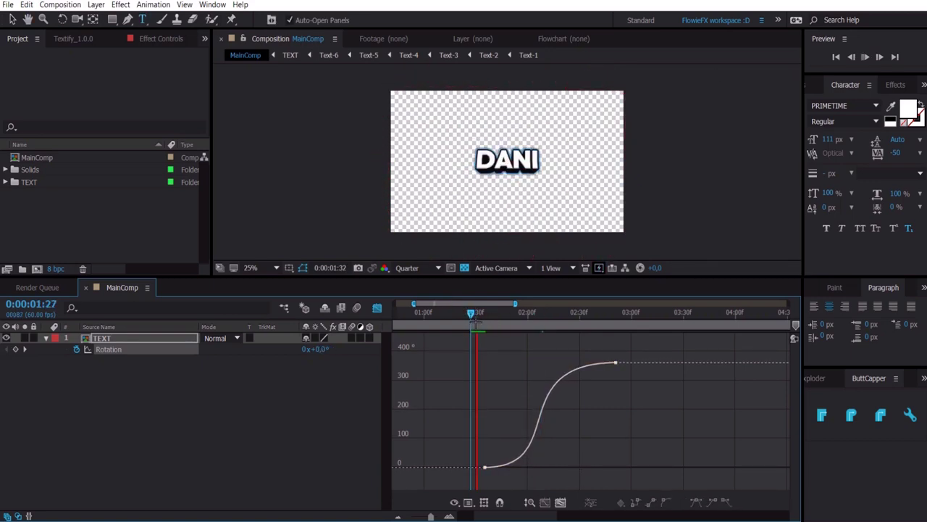
key("space")
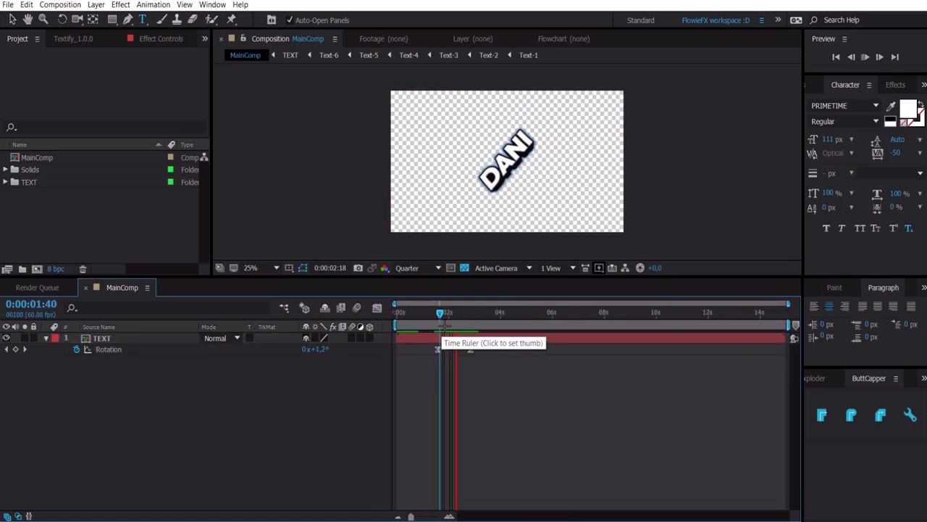
mouse_move(443, 319)
left_mouse_down()
mouse_move(457, 317)
mouse_move(442, 316)
left_mouse_up()
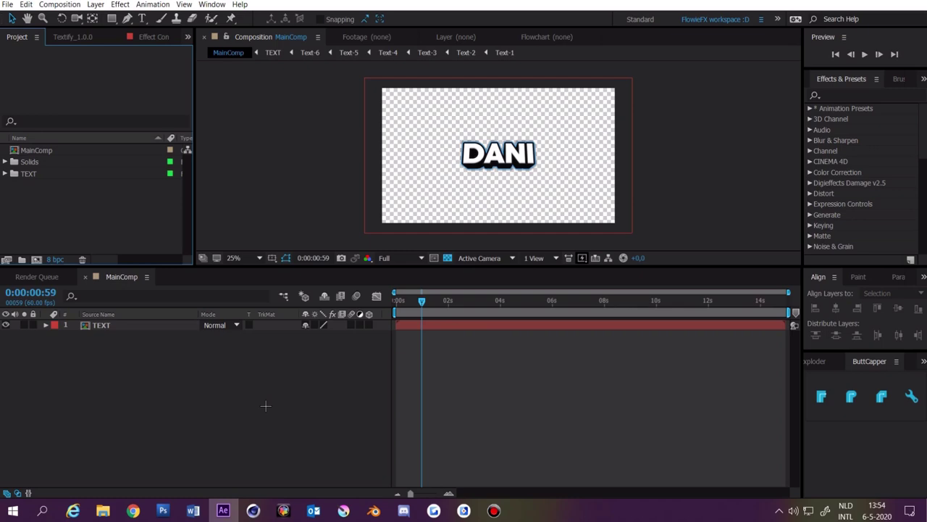
Hide the TEXT layer and create a 1920 × 1080 px solid in medium royal blue (5C95E9).
left_click(5, 325)
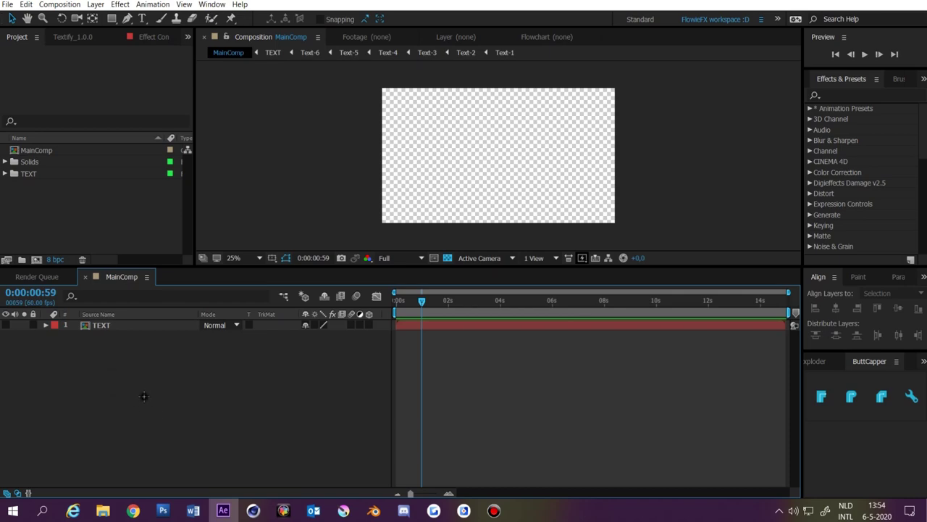
right_click(143, 395)
mouse_move(231, 293)
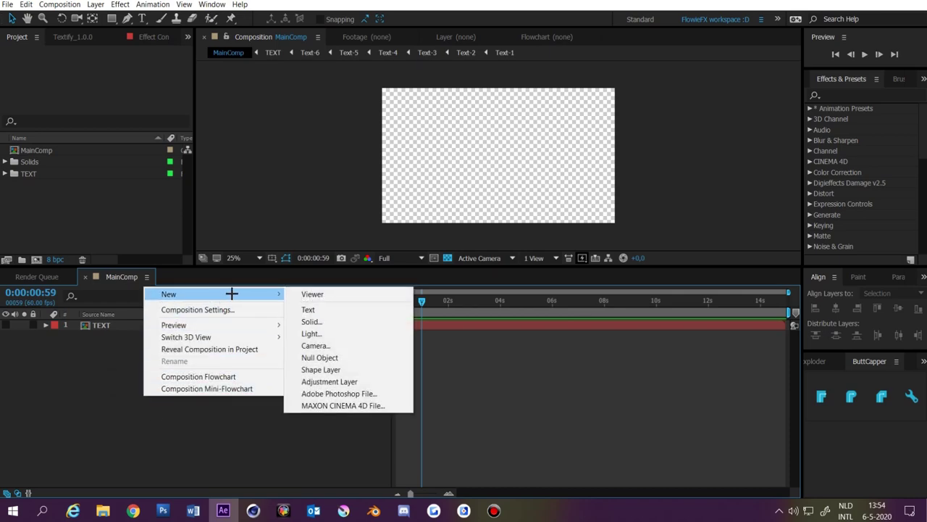
left_click(356, 321)
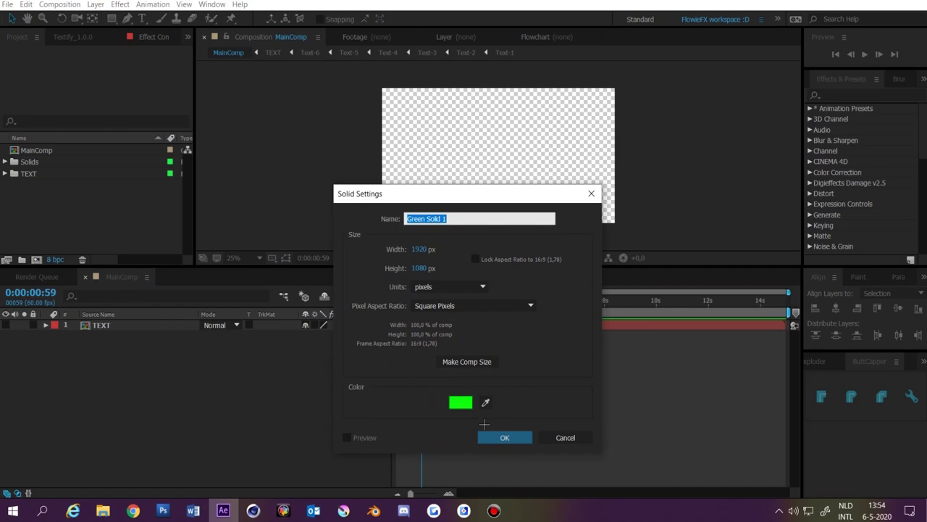
left_click(461, 402)
left_click_drag(483, 384, 482, 343)
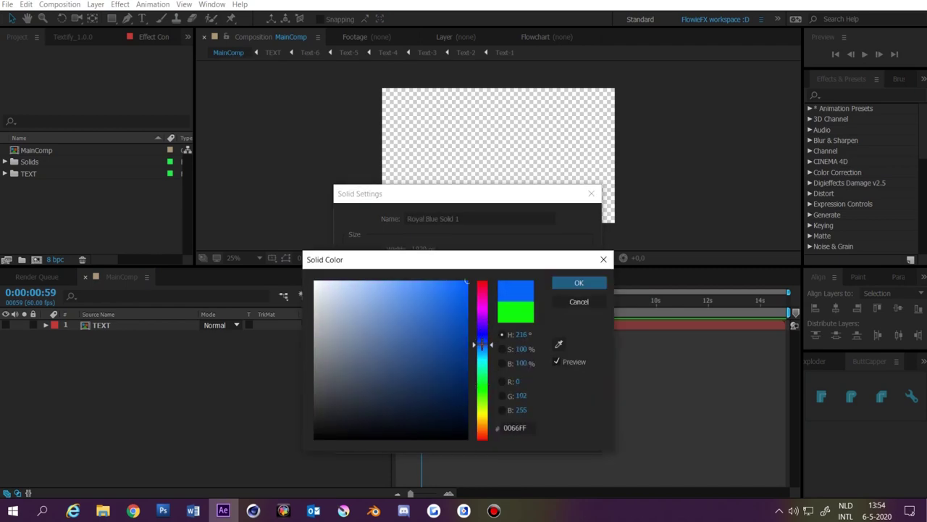
left_click(401, 293)
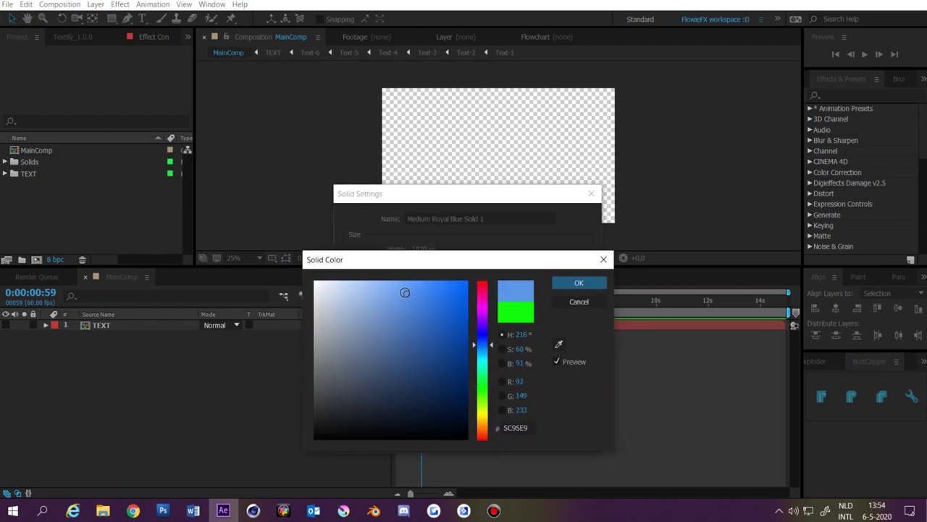
left_click(578, 282)
left_click(505, 438)
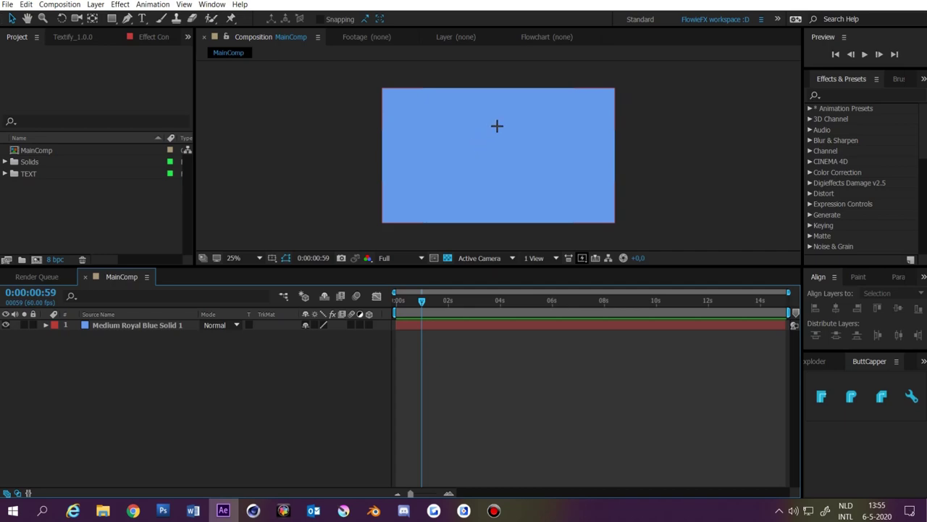
left_click(417, 374)
left_click(190, 372)
left_click(504, 358)
left_click(494, 363)
Add a second medium royal blue solid above the first and apply the Particular effect to it.
right_click(166, 382)
mouse_move(242, 389)
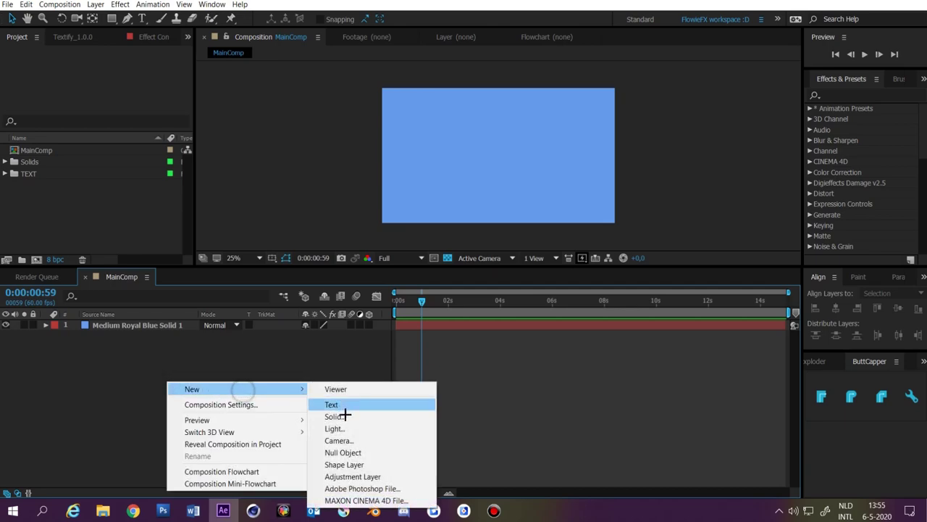
left_click(345, 416)
key("Return")
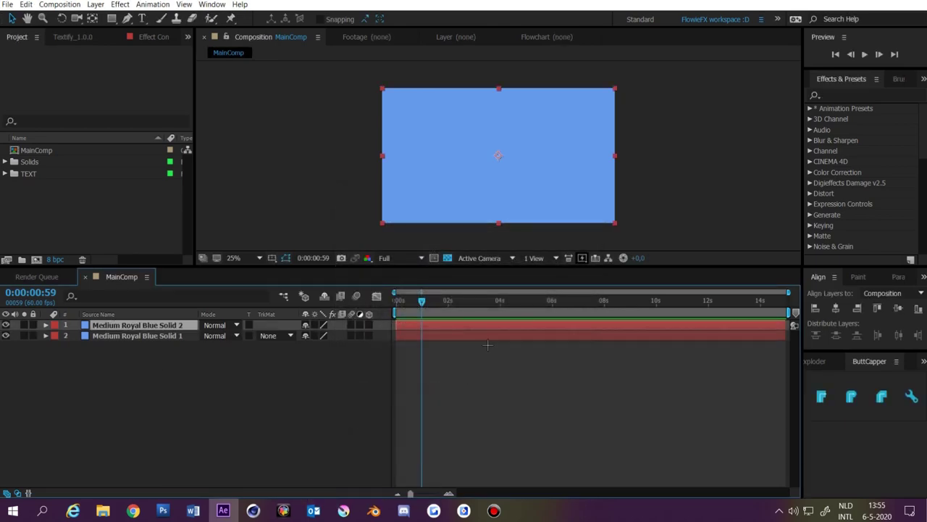
left_click(865, 94)
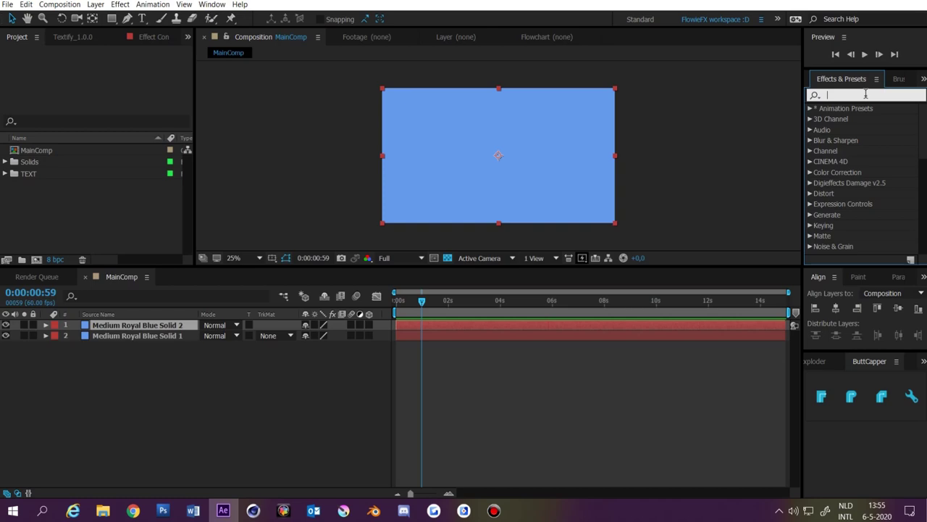
type("partic")
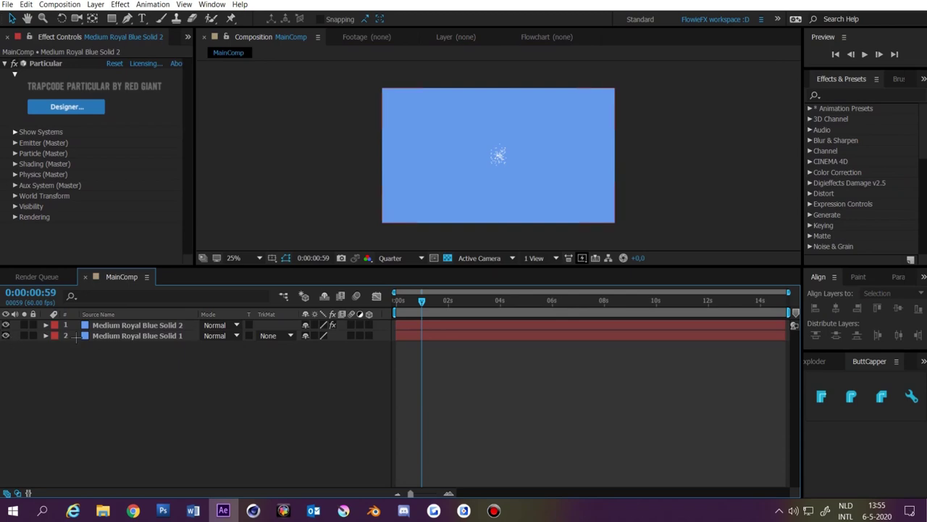
Select the upper solid and open its Particular effect in the Designer.
left_click_drag(517, 301, 425, 328)
left_click(425, 328)
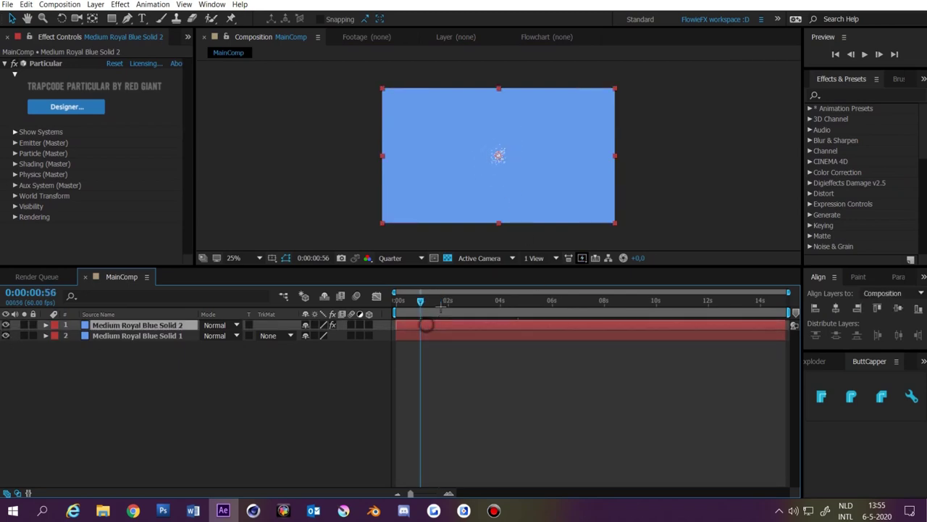
left_click(53, 106)
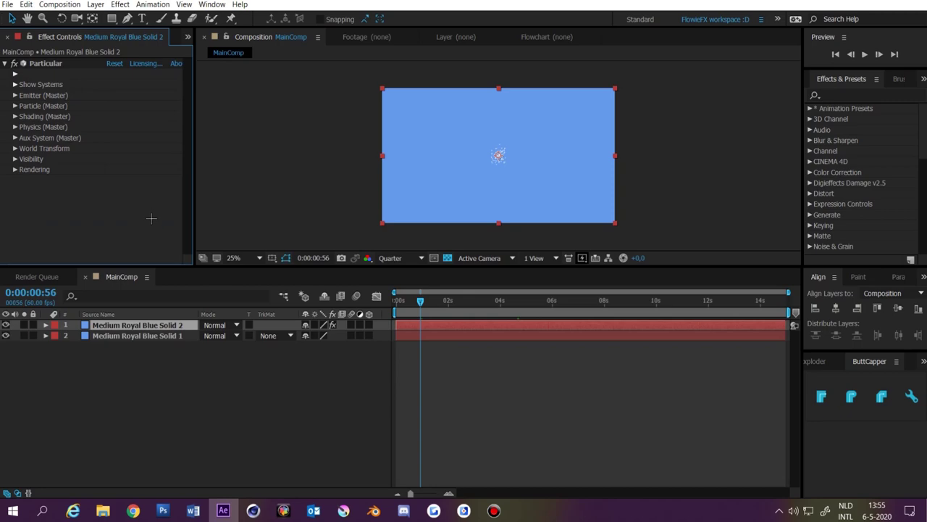
left_click(15, 73)
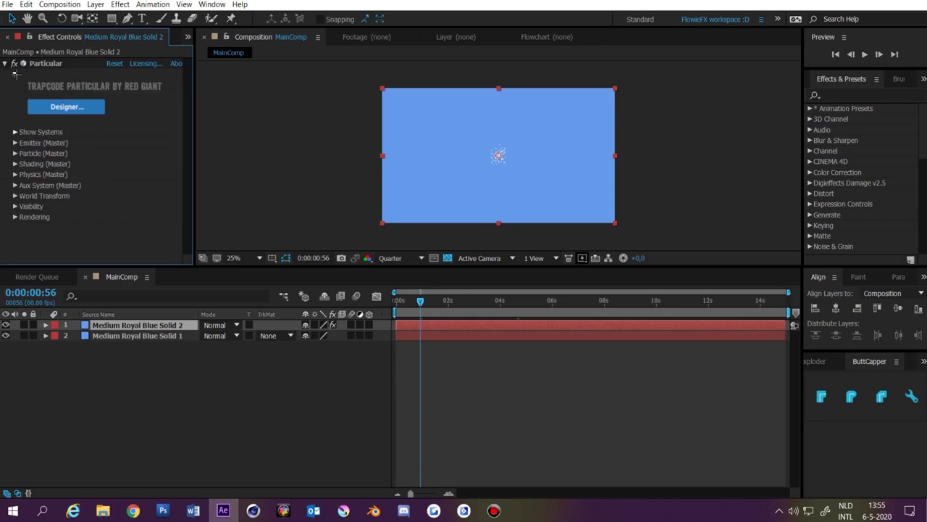
left_click(51, 105)
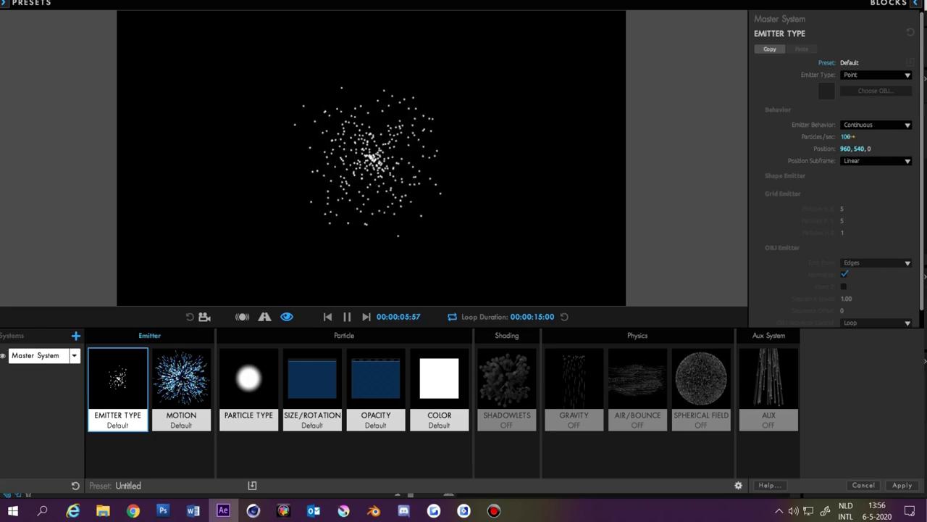
Set the emitter to 10 particles per second and change the emitter type to Sphere.
left_click(851, 137)
type("10")
key("Return")
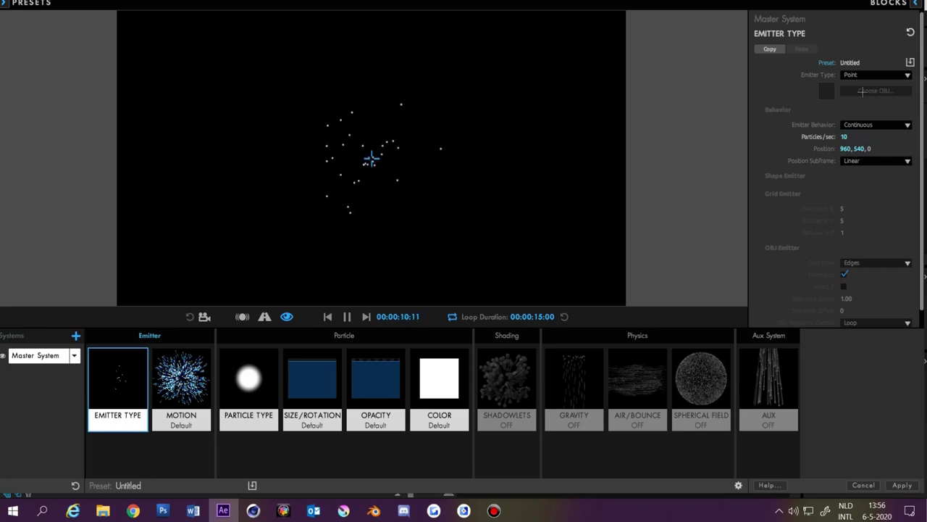
left_click(852, 74)
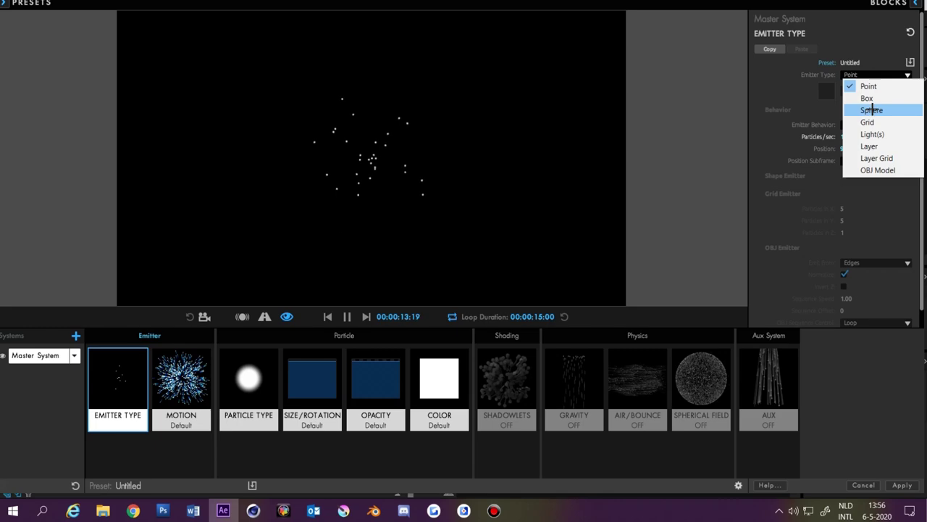
left_click(872, 109)
Switch the emitter size to XYZ Individual and set it to X 2500, Y 1 and Z 1.
left_click(859, 189)
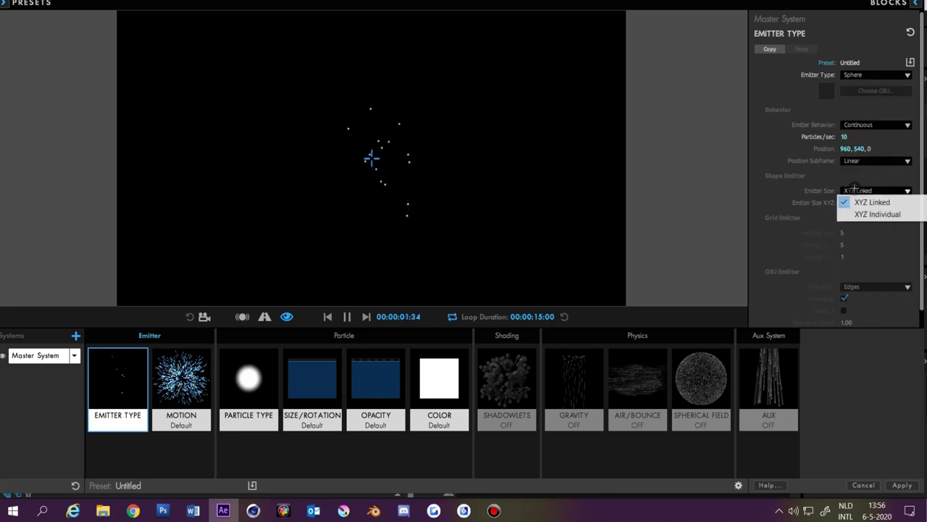
left_click(884, 214)
left_click(852, 202)
type("2500")
key("Return")
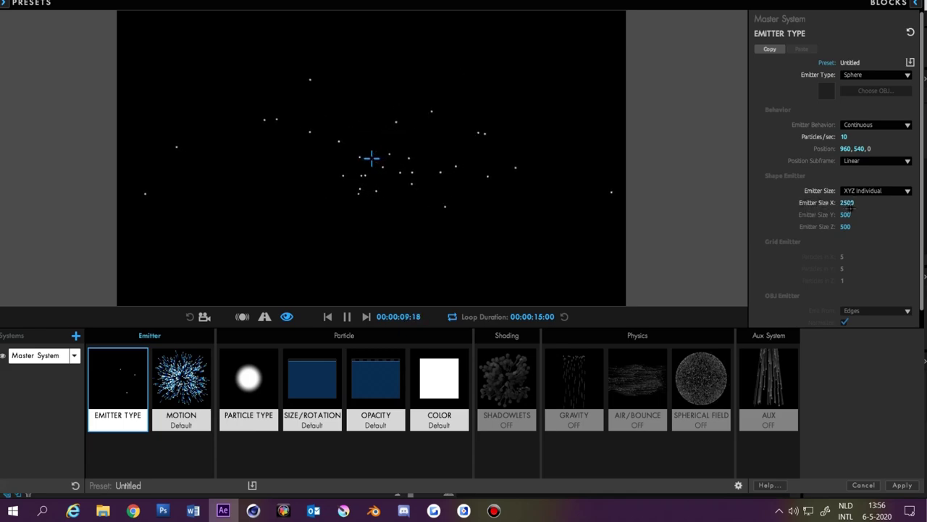
left_click(849, 214)
type("1")
left_click(805, 213)
left_click(850, 227)
type("1")
key("Return")
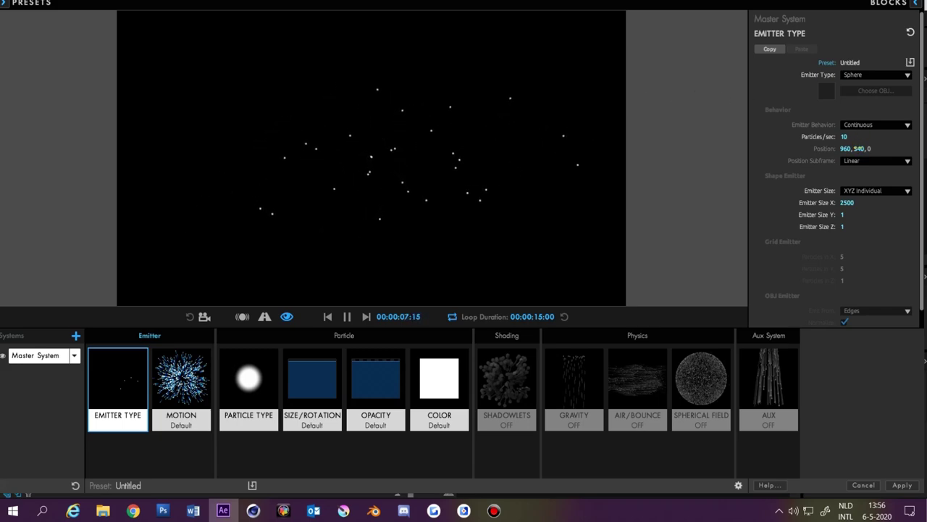
Lower the emitter to a Y position of 1279 and set the Gravity physics to -150.
left_click_drag(859, 149, 539, 149)
left_click_drag(859, 149, 893, 160)
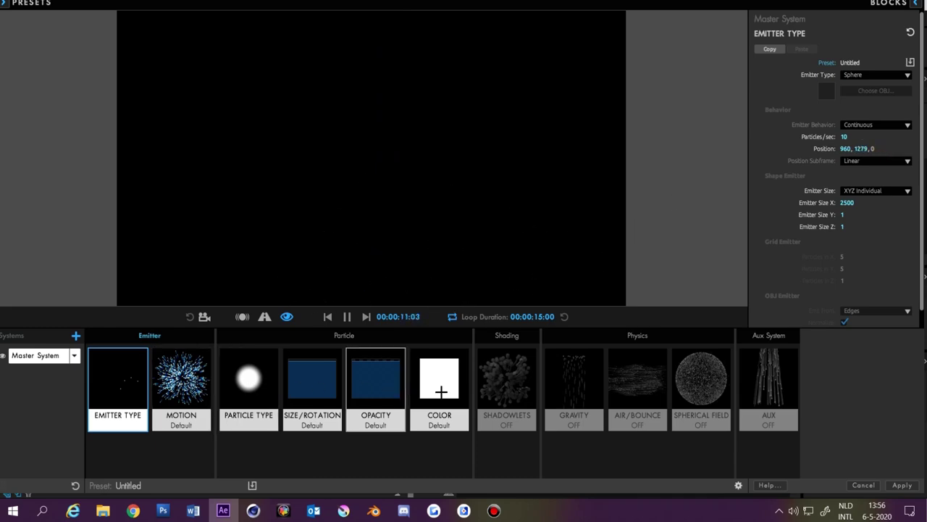
left_click(568, 394)
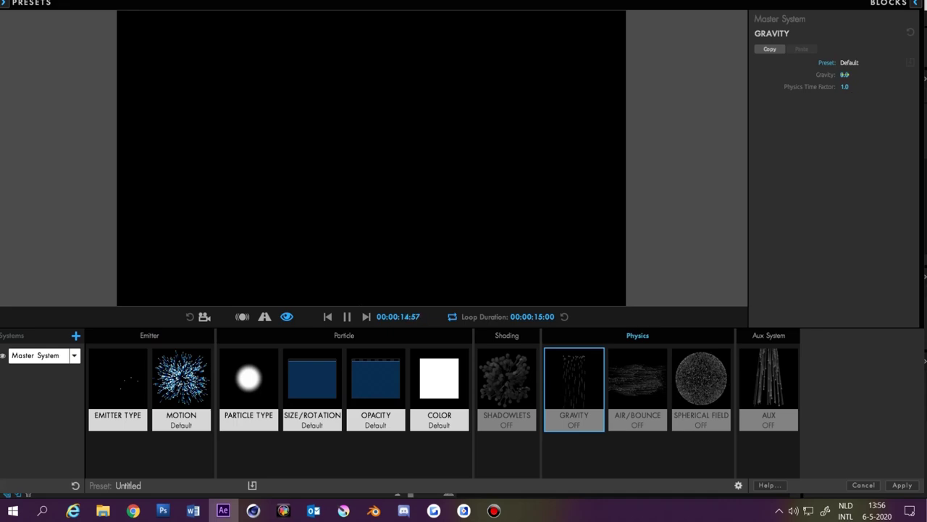
left_click(846, 74)
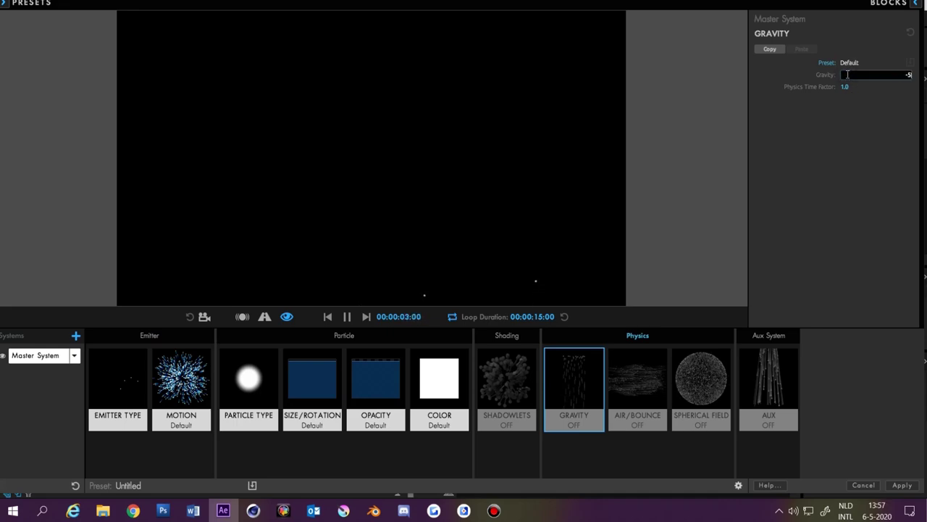
type("-150")
key("Return")
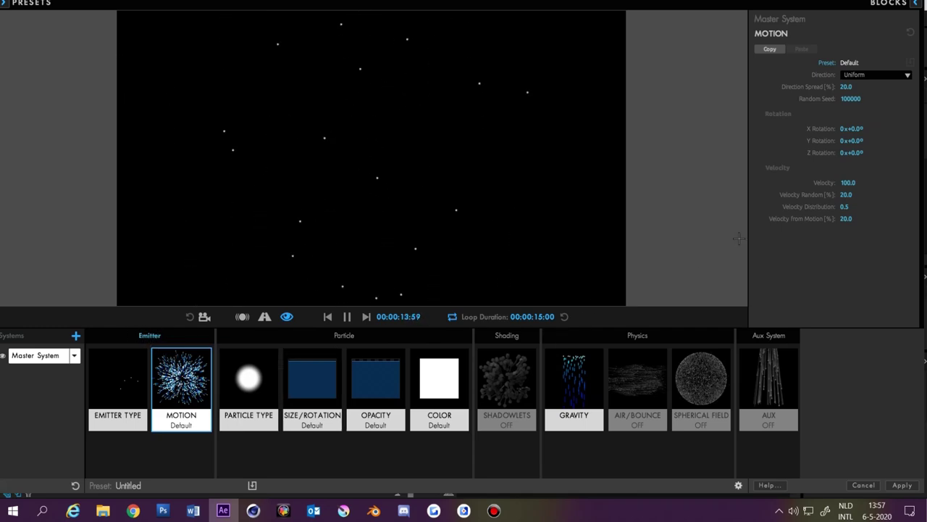
Set the emitter's motion velocity to 300.
left_click(849, 182)
type("300")
key("Return")
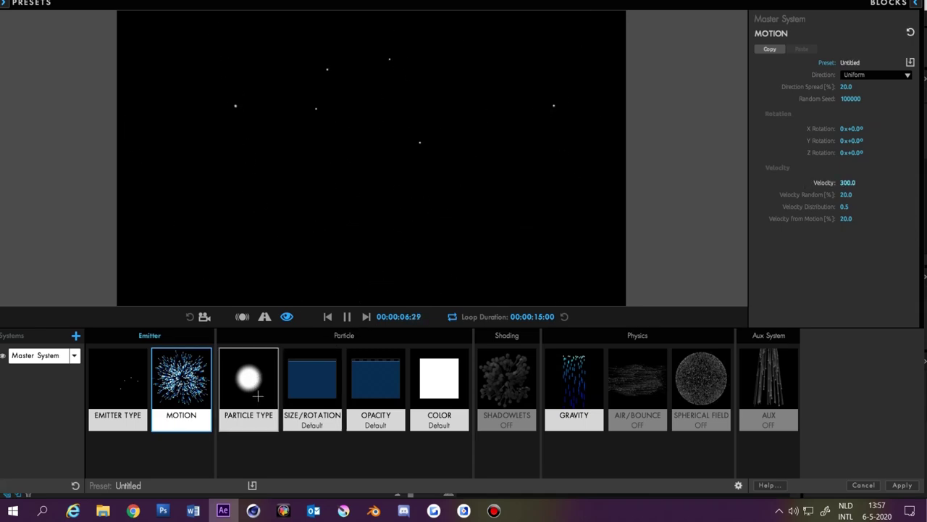
Change the particle type to Textured Polygon Colorize and assign the triangle outline sprite from the Custom collection.
left_click(262, 385)
left_click(876, 74)
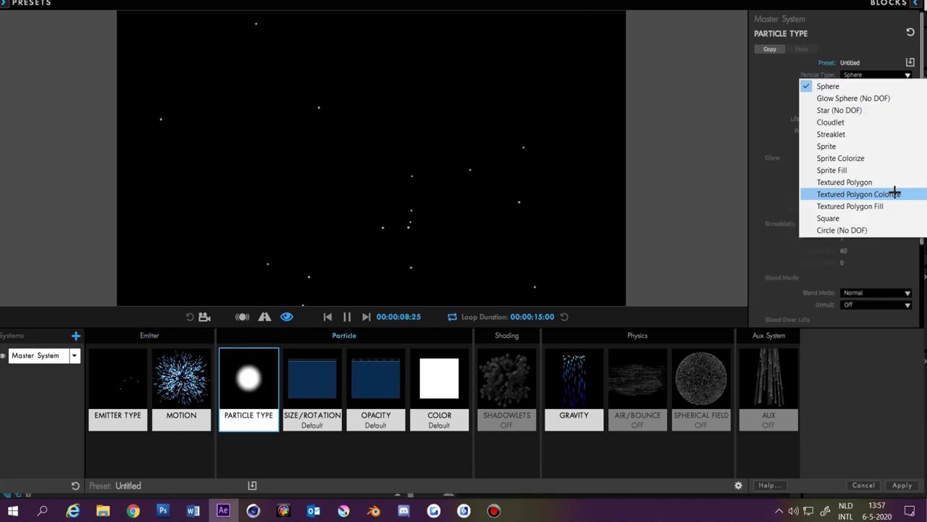
left_click(909, 193)
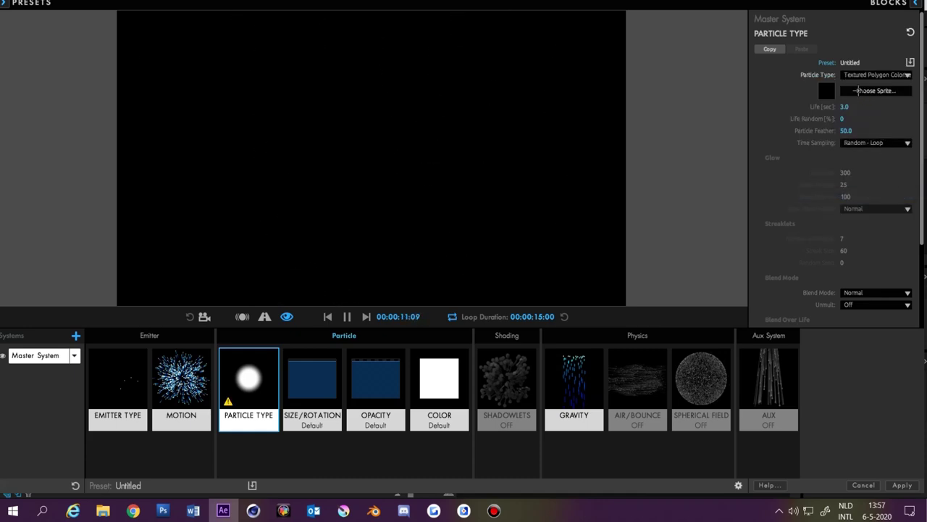
left_click(857, 91)
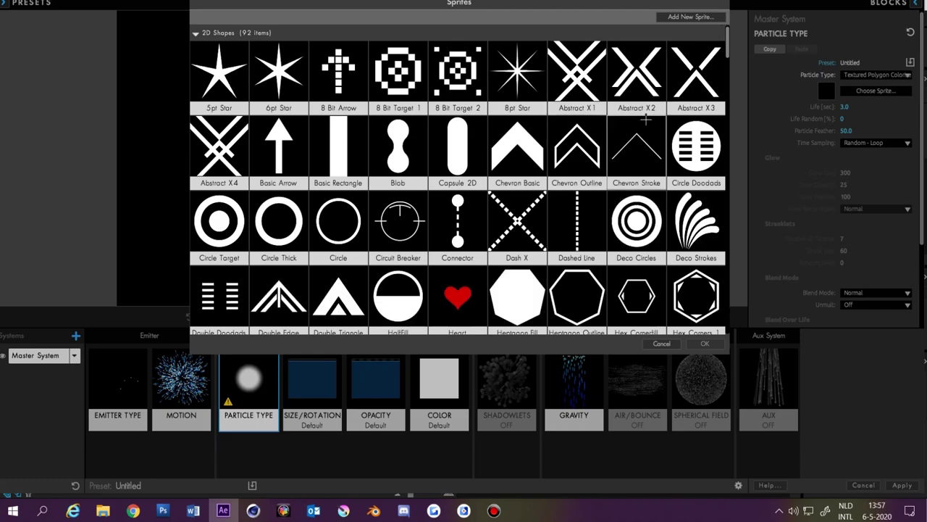
scroll(485, 180, "down", 4)
scroll(484, 179, "down", 12)
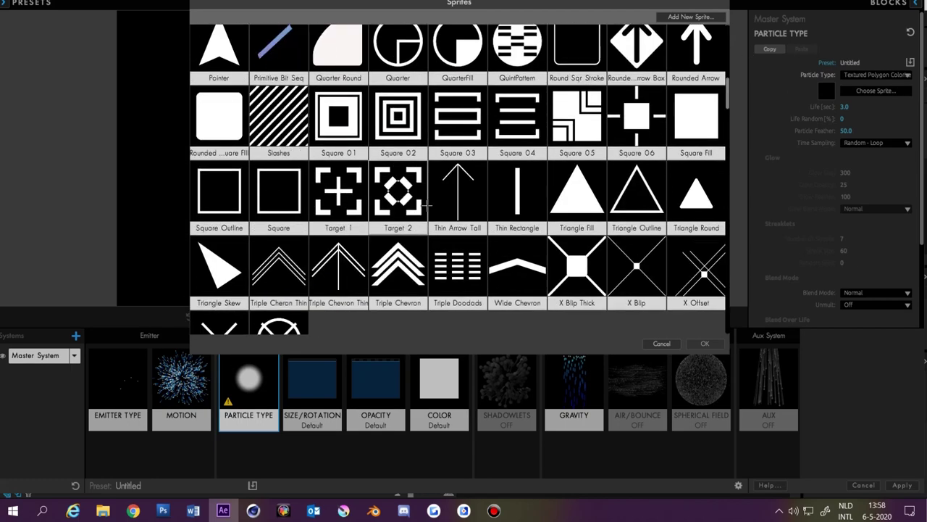
left_click_drag(728, 101, 727, 274)
scroll(500, 266, "down", 1)
scroll(499, 265, "down", 4)
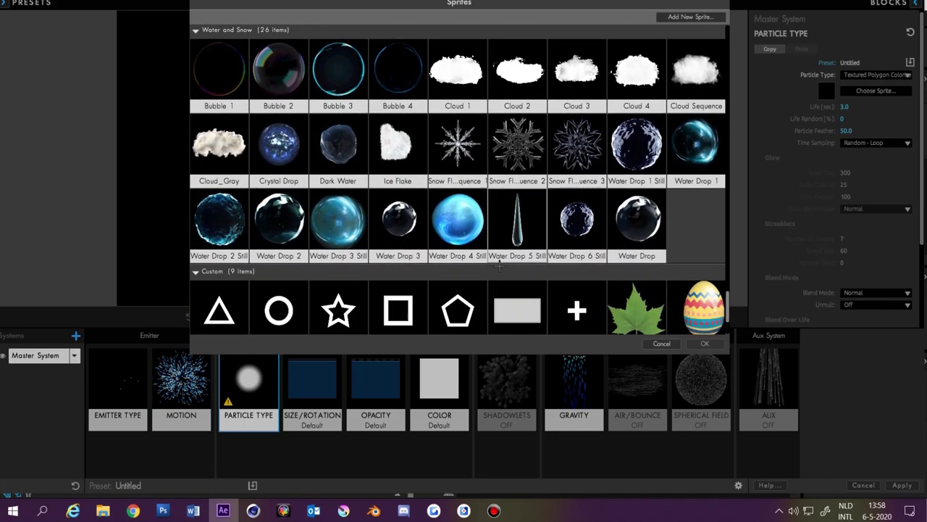
double_click(218, 237)
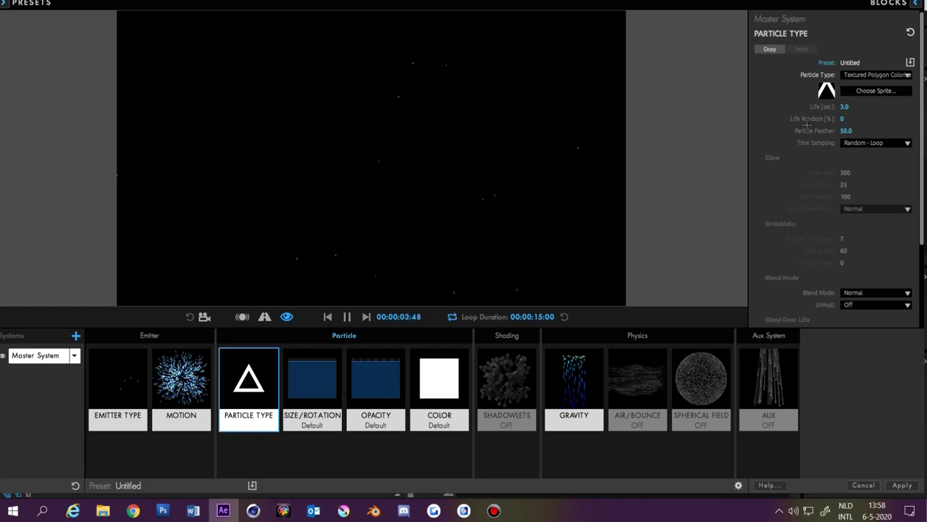
Set the triangle particles' life to 10 seconds and their particle feather to 0.
left_click(847, 106)
type("10")
key("Return")
left_click(847, 130)
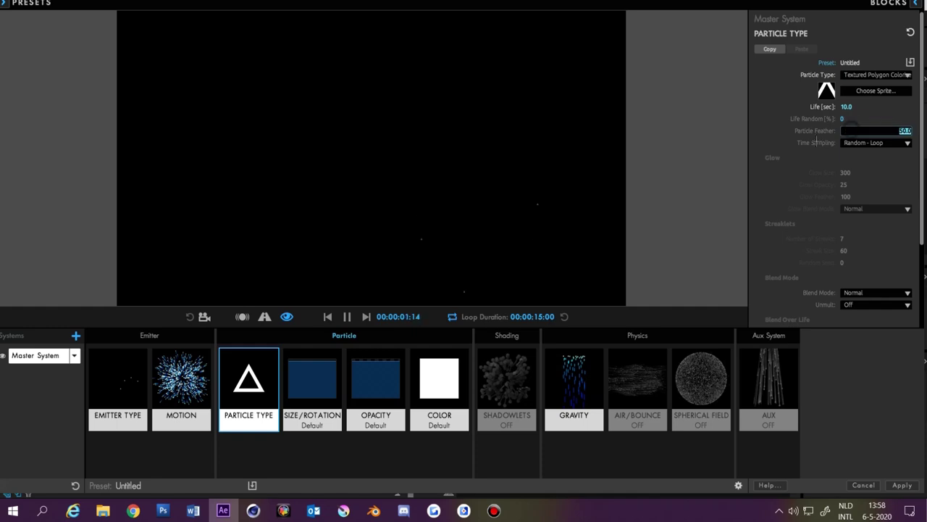
type("0")
key("Return")
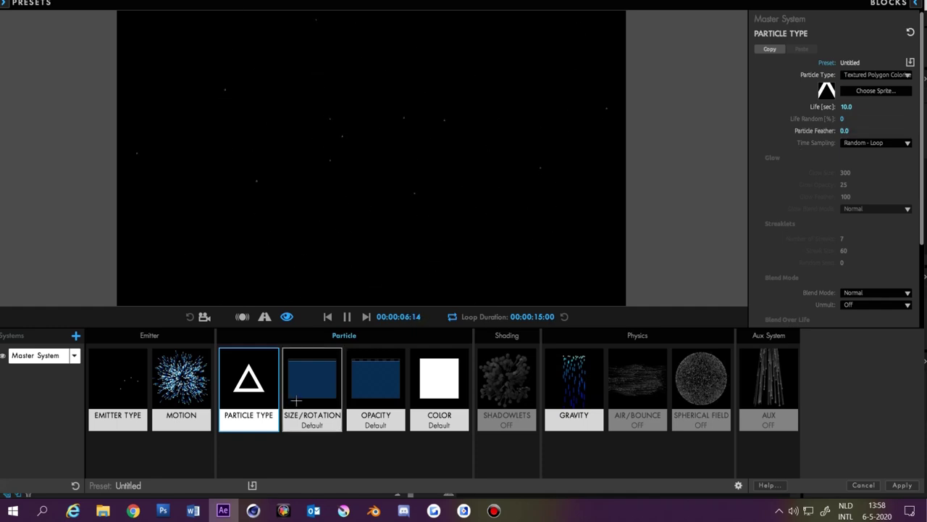
Set the particle size to 150 with 50% size random and a Z rotation speed of 0.2.
left_click(295, 386)
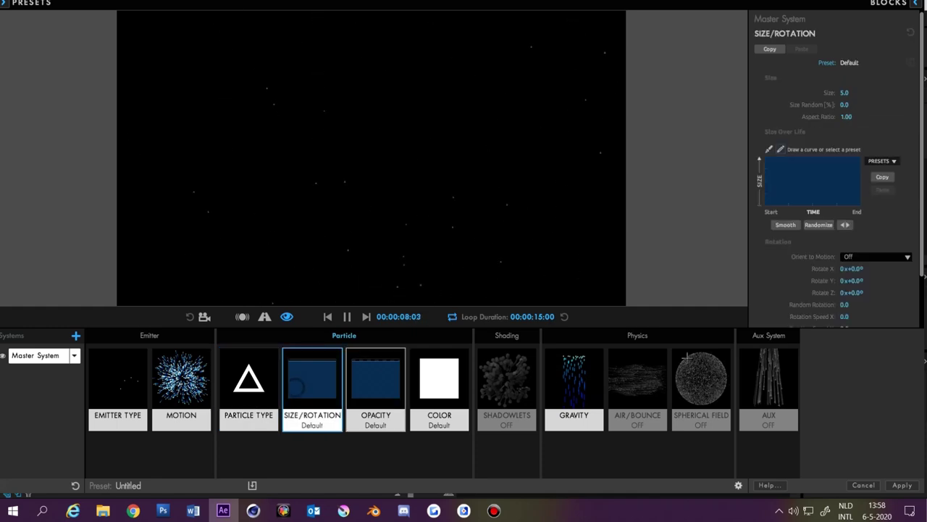
left_click(844, 93)
type("150")
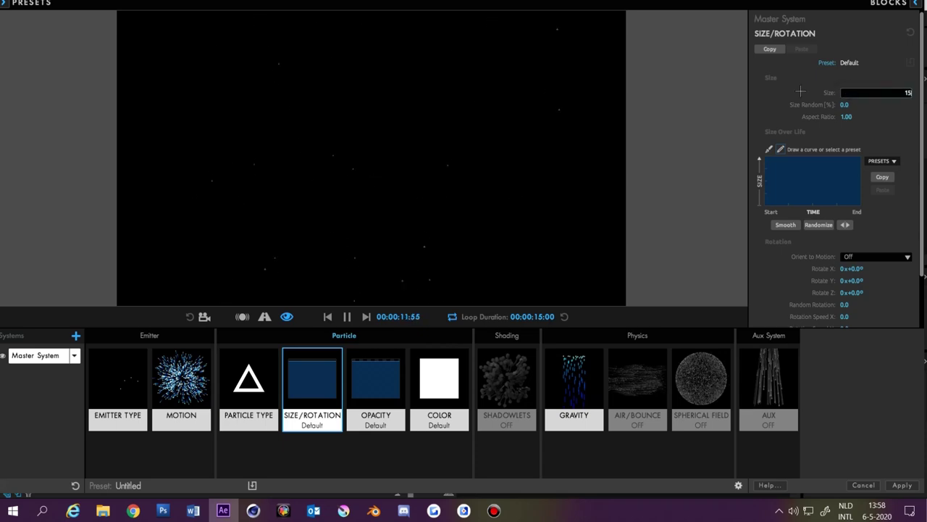
key("Return")
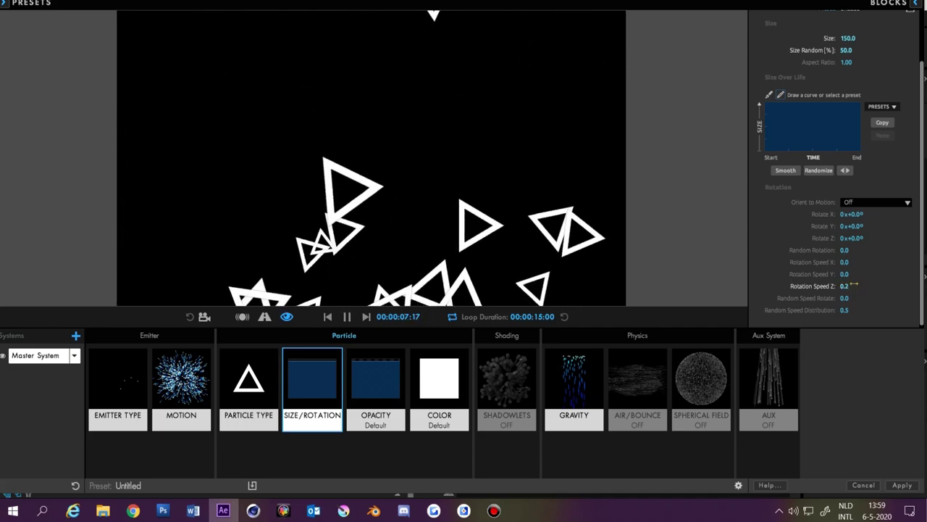
left_click(902, 286)
Color the particles with Random from Gradient using the white-cyan-blue gradient preset.
left_click(439, 384)
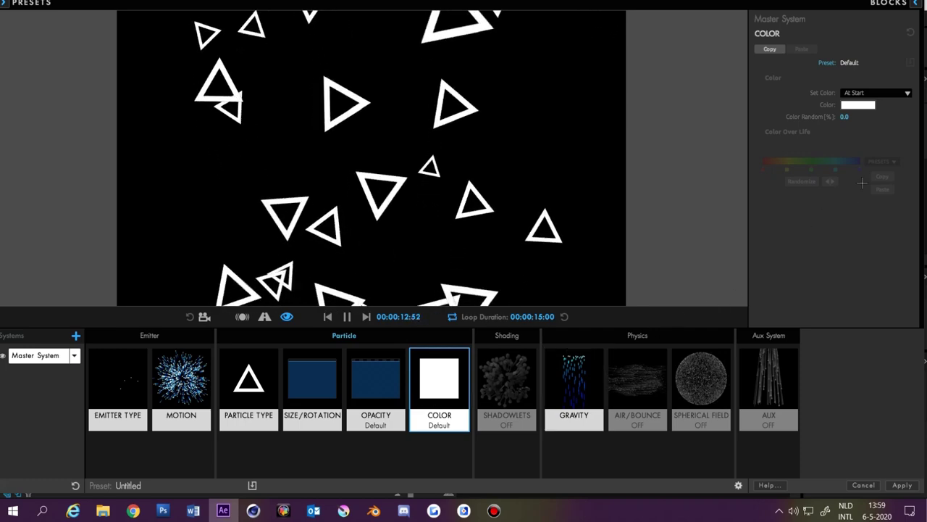
left_click(880, 92)
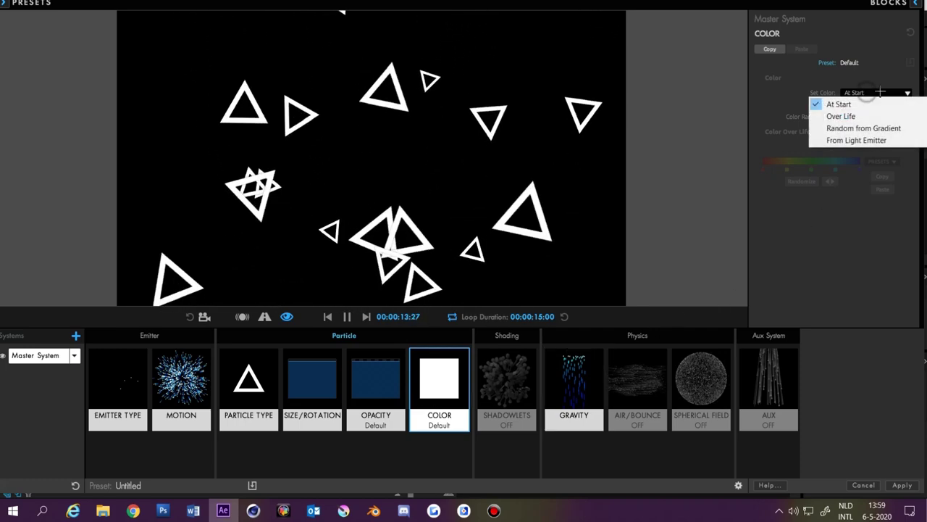
left_click(886, 128)
left_click(886, 160)
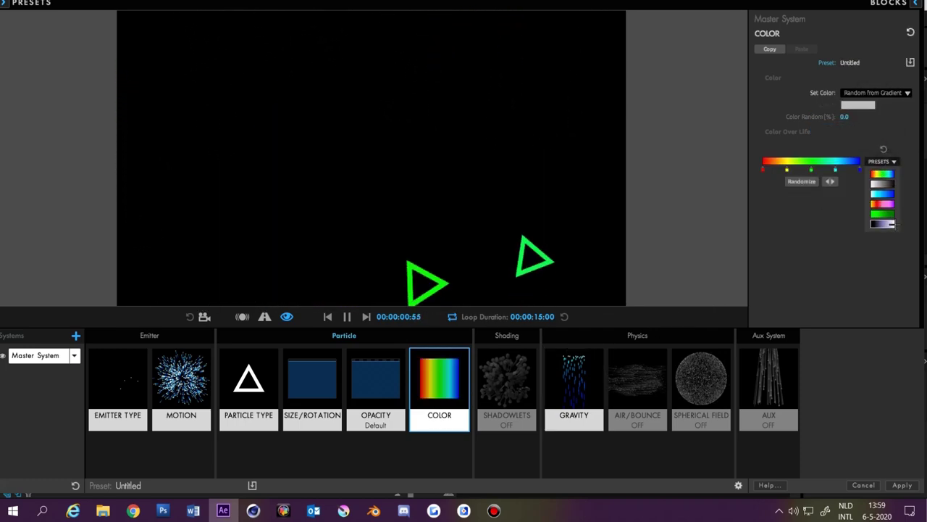
left_click(882, 223)
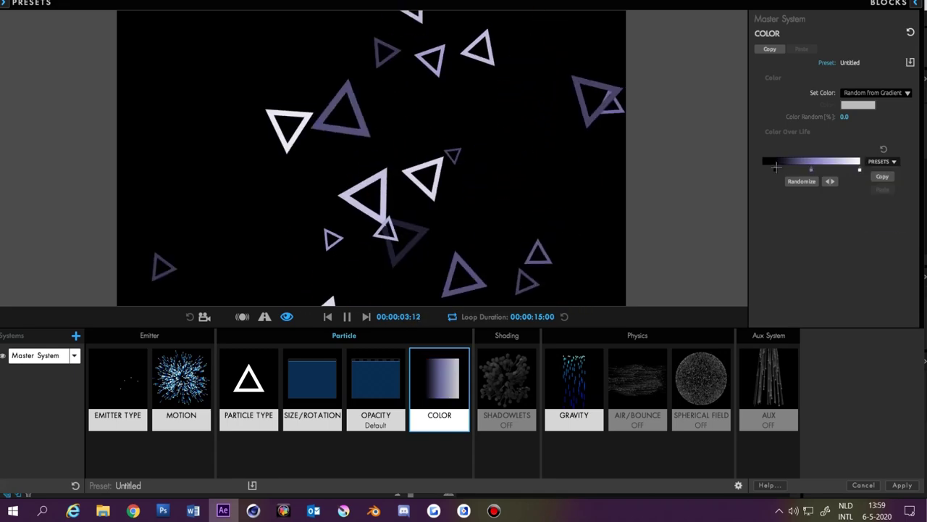
left_click(885, 161)
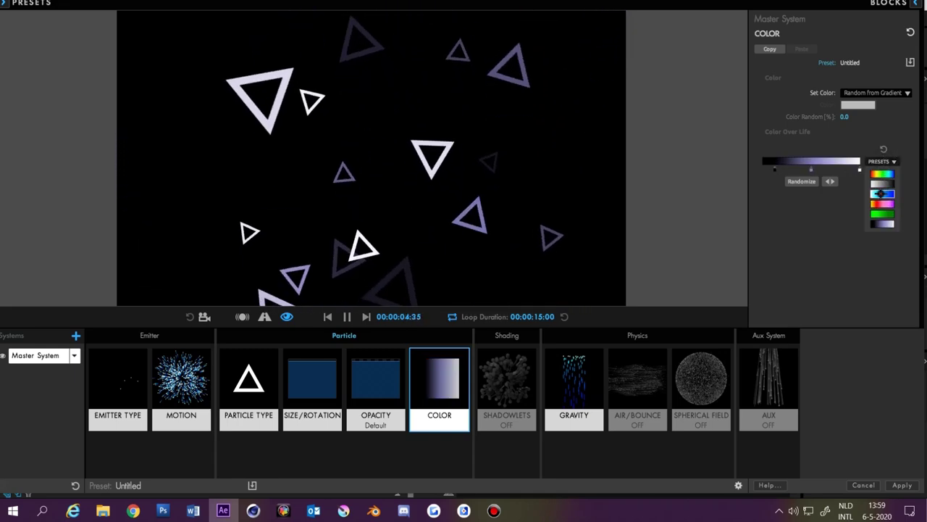
left_click(882, 194)
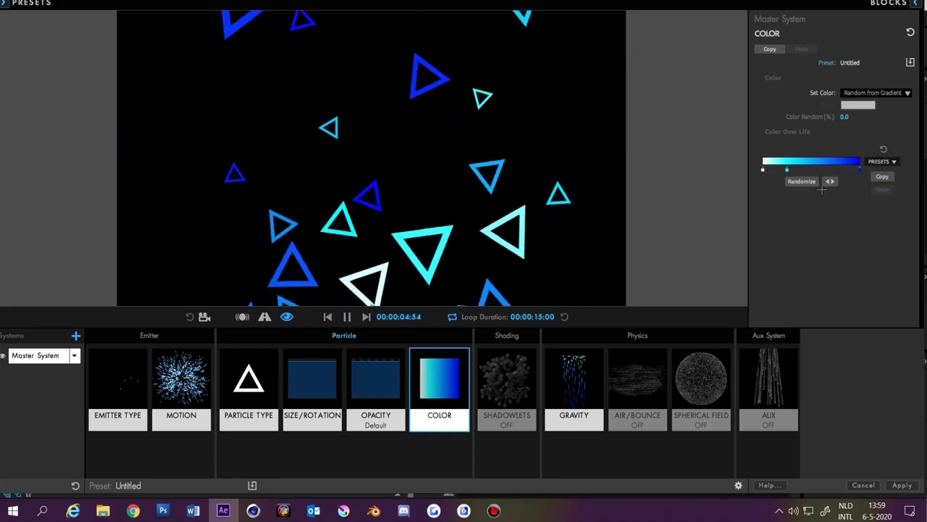
Recolor the gradient's end stop violet-blue and its cyan stop blue, move that stop to mid-gradient and apply the particle design.
double_click(860, 169)
left_click(594, 199)
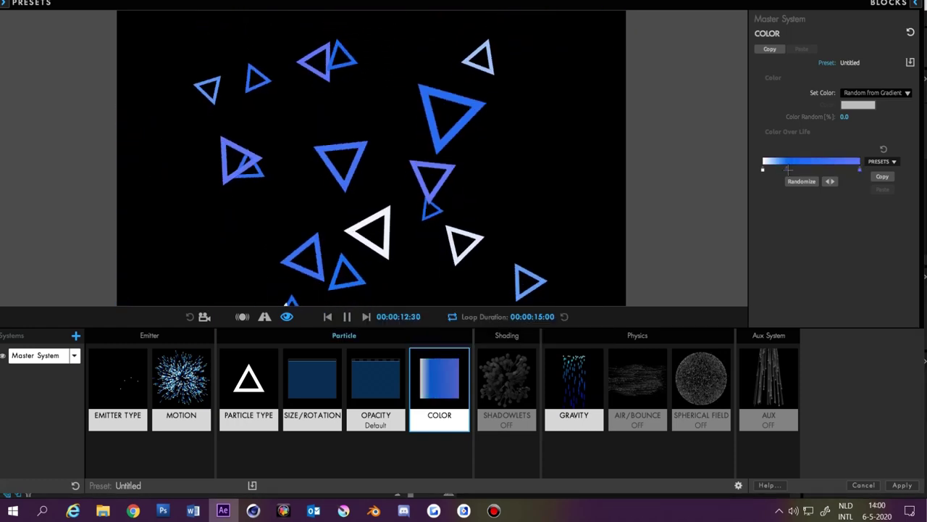
left_click_drag(788, 170, 815, 170)
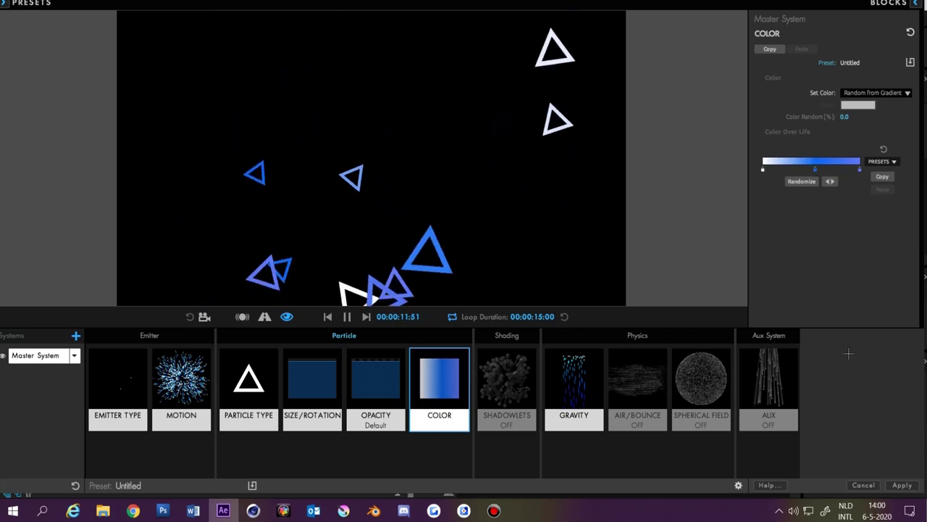
left_click(902, 484)
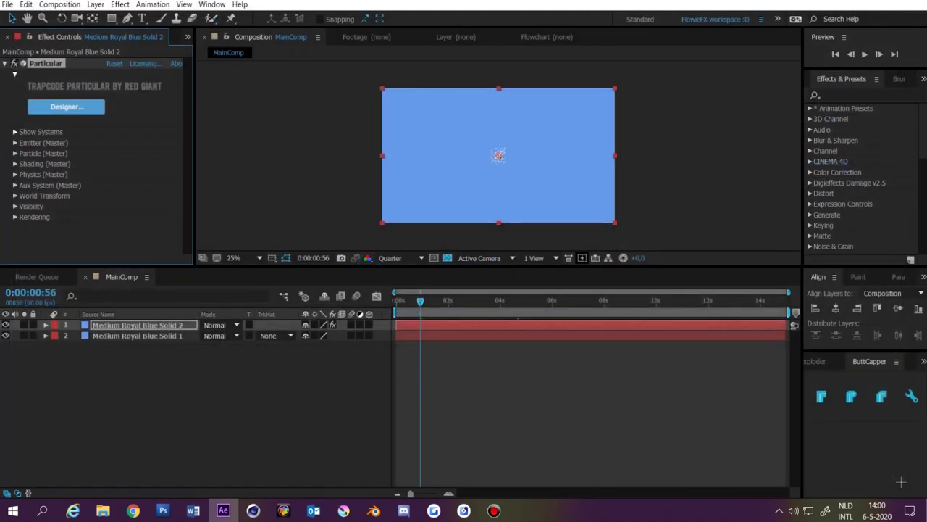
Add a Drop Shadow to the Medium Royal Blue Solid 2 particle layer with 20% opacity, distance 15 and softness 10.
left_click(841, 95)
type("drop s")
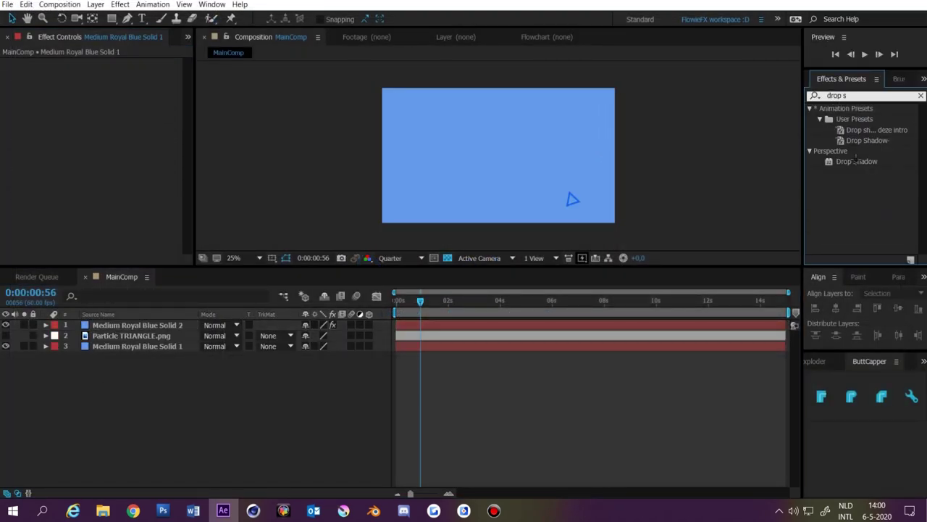
left_click(116, 192)
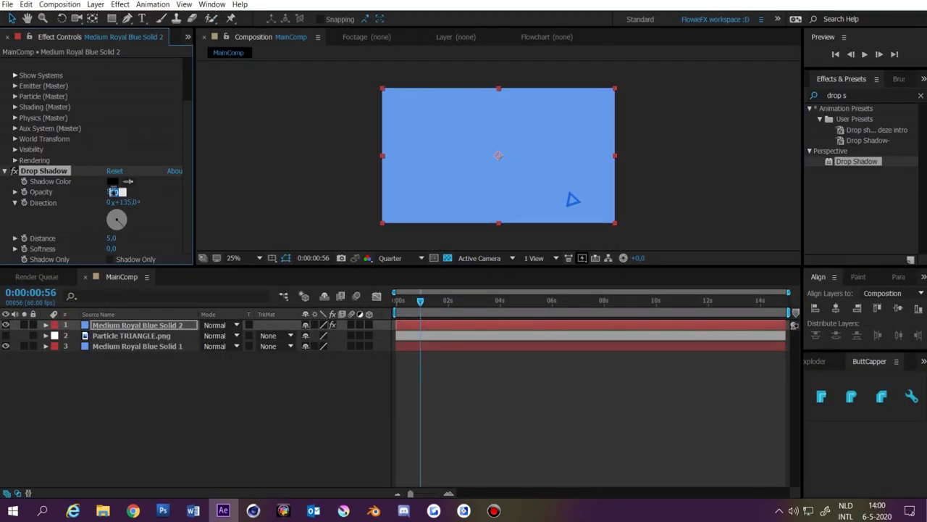
type("100")
left_click(161, 191)
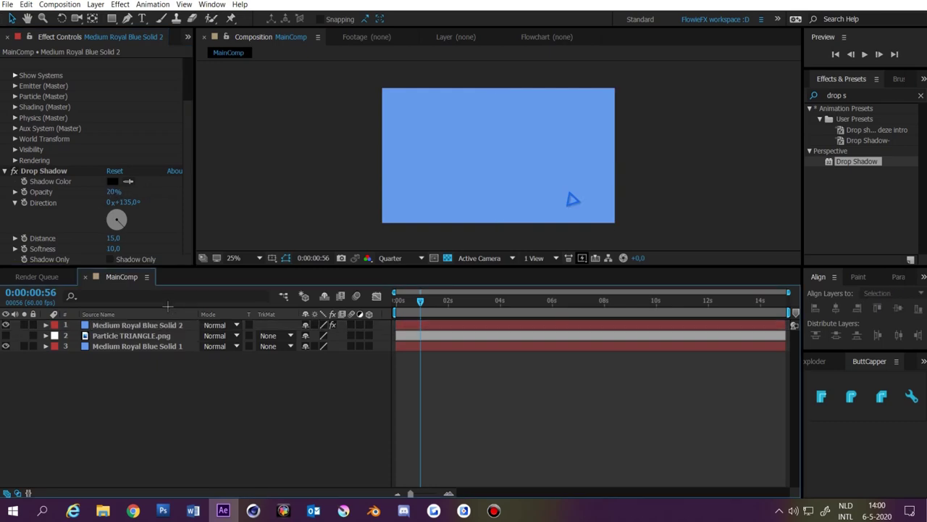
Pre-compose Medium Royal Blue Solid 2 and Particle TRIANGLE.png into a composition named Particles.
left_click(127, 325)
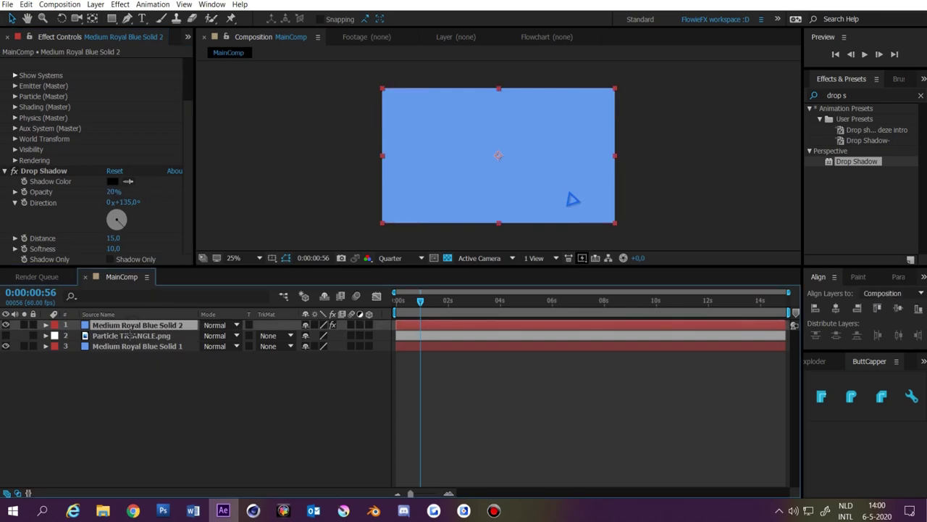
left_click(149, 337, "ctrl")
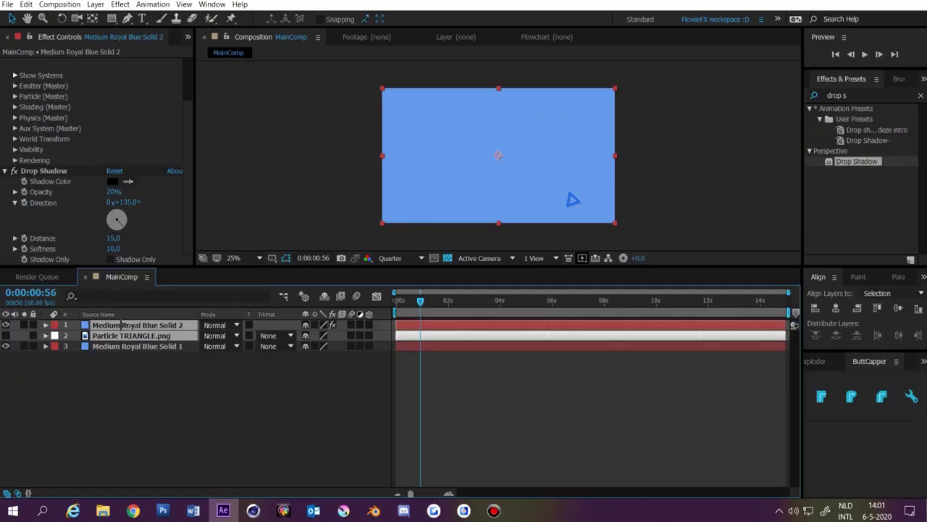
right_click(120, 325)
left_click(186, 399)
type("P")
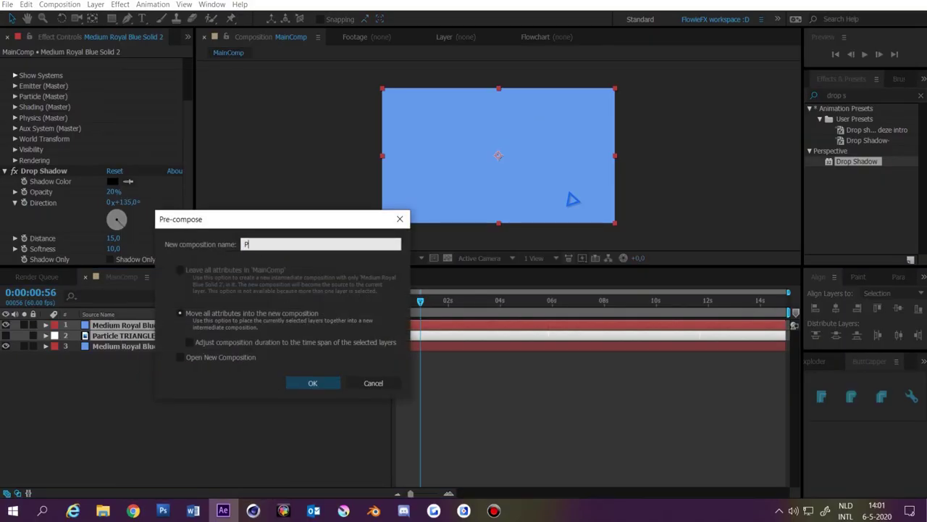
type("articles")
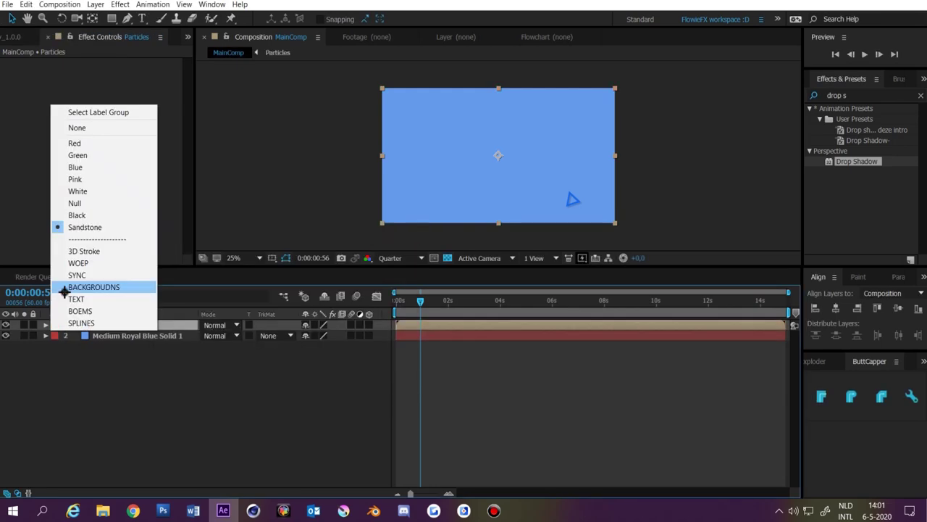
left_click(297, 383)
key("space")
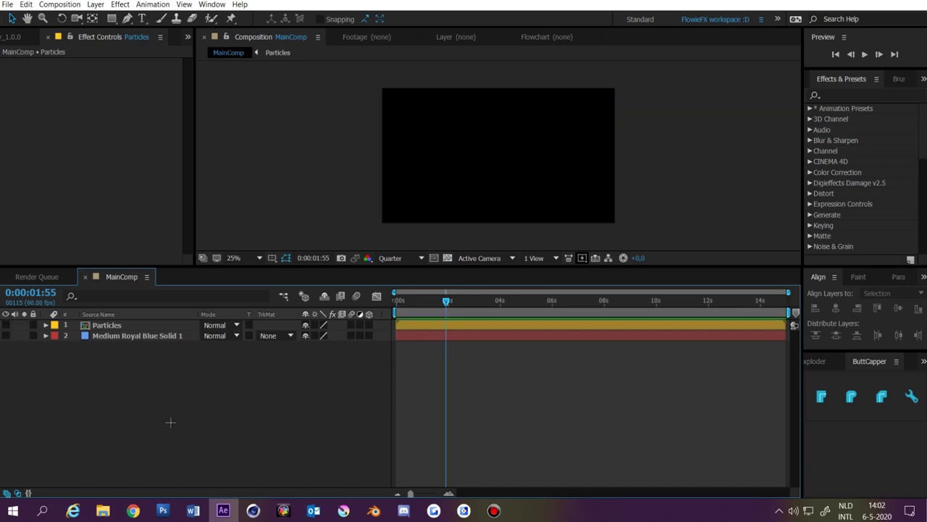
Create a new white 1920 x 1080 solid above the Particles layer.
right_click(148, 411)
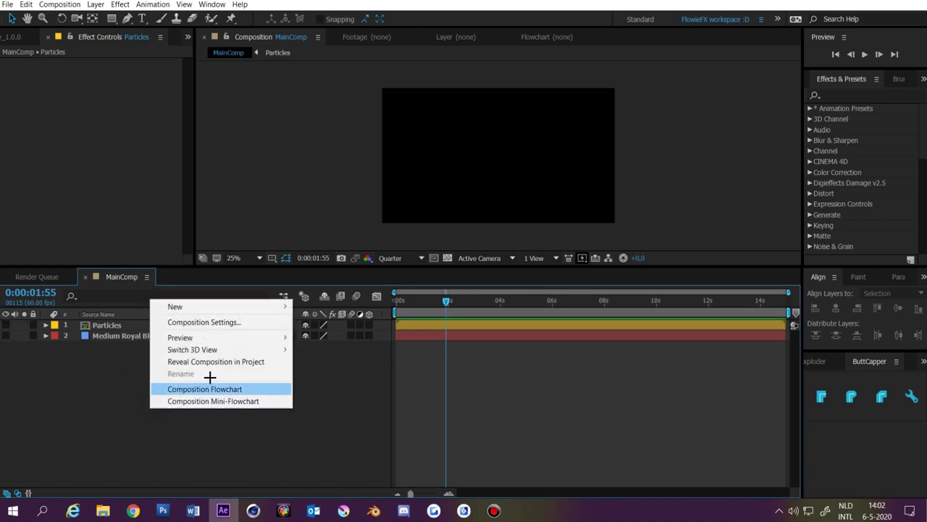
mouse_move(186, 305)
left_click(319, 334)
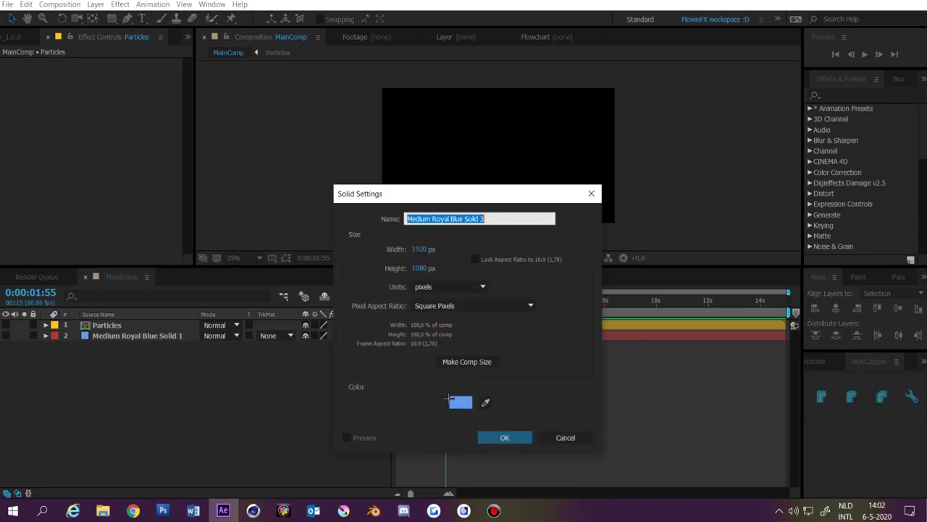
left_click(476, 437)
Apply Optical Flares to the white solid and set the flare's Y position to 540.
left_click(851, 91)
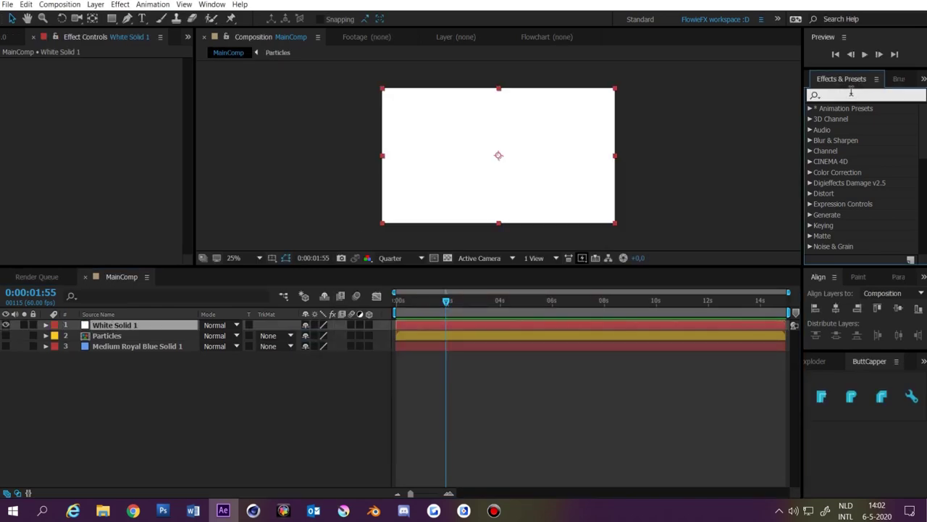
type("optical")
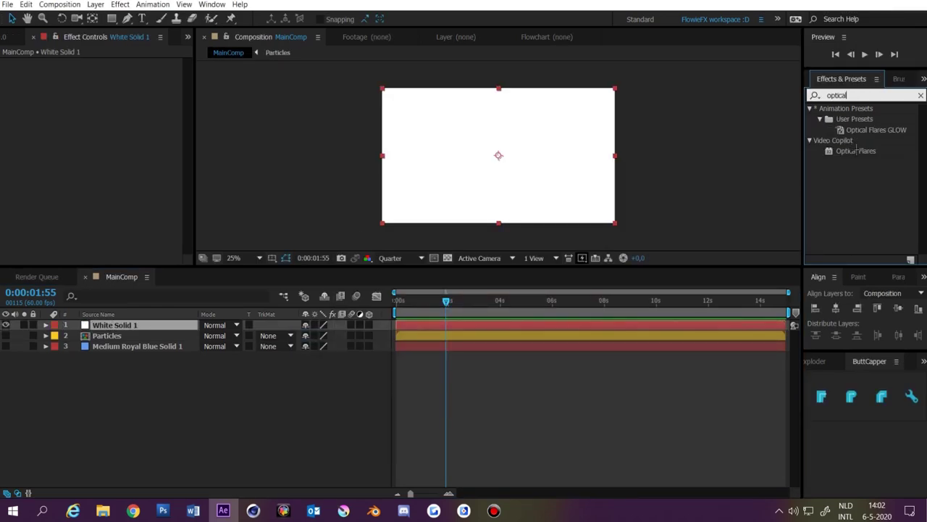
left_click_drag(856, 150, 244, 227)
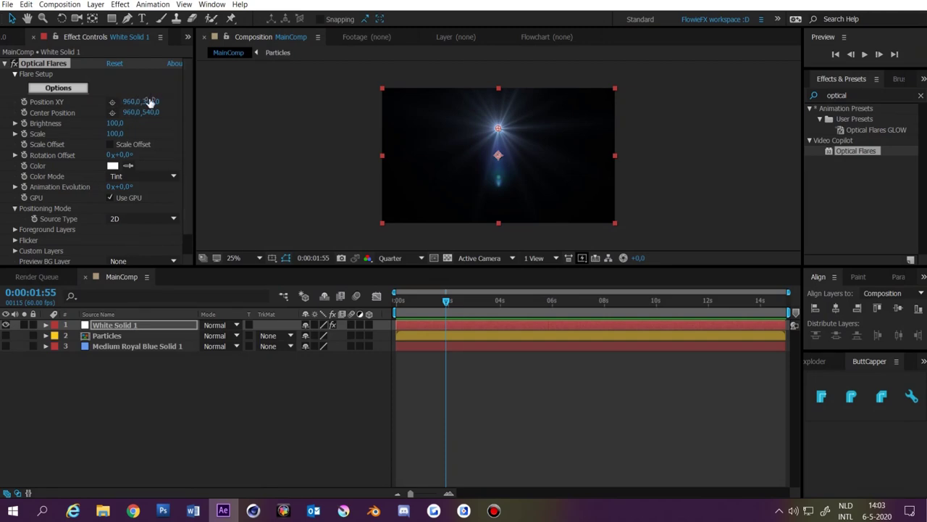
left_click(150, 102)
type("540")
left_click(227, 401)
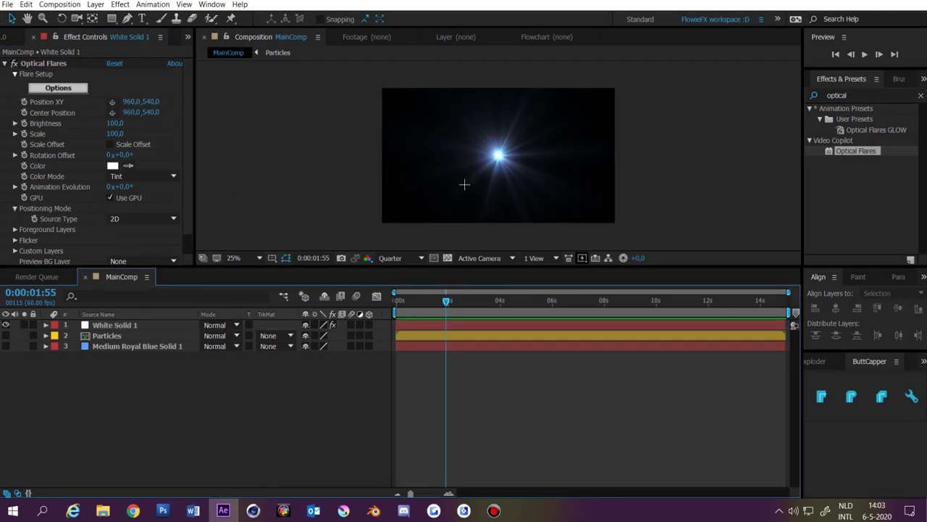
Replace all of the flare's default lens objects with a single Glow and accept the flare setup.
left_click(58, 88)
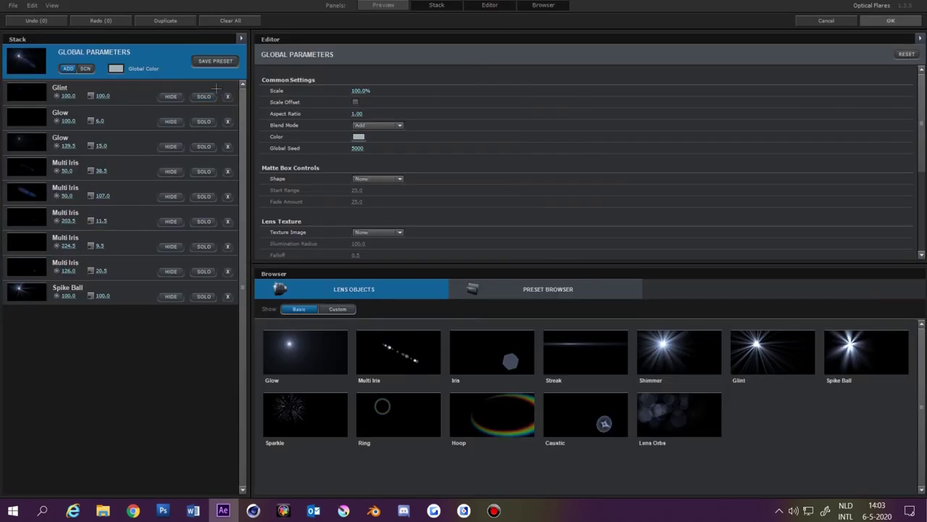
left_click(227, 96)
left_click(227, 96)
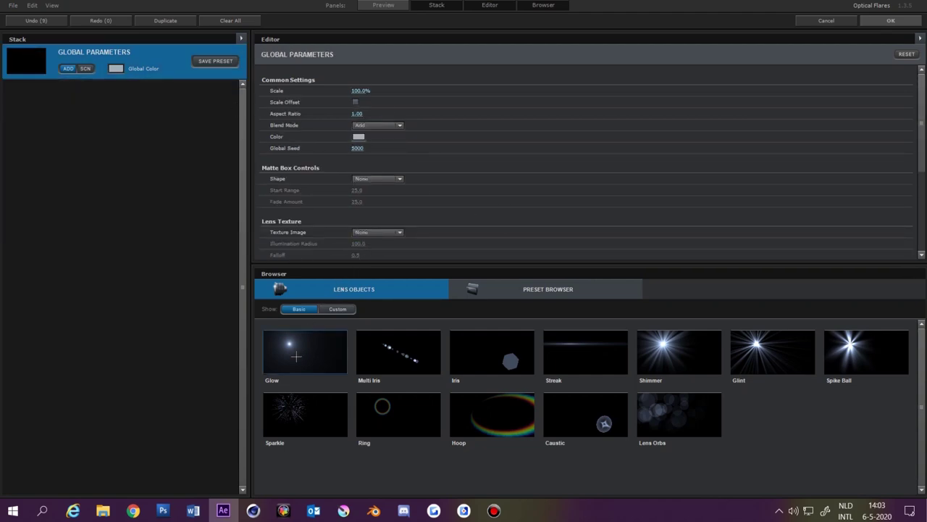
left_click(296, 355)
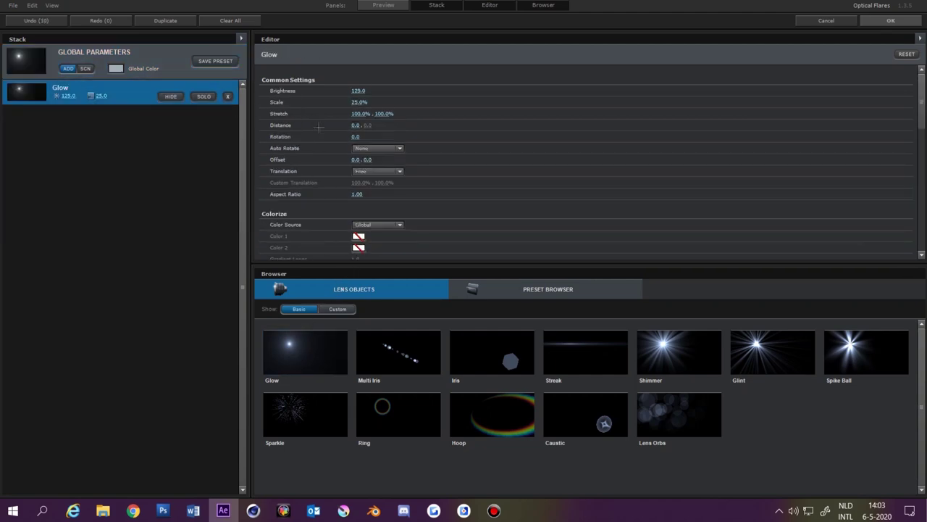
left_click(590, 351)
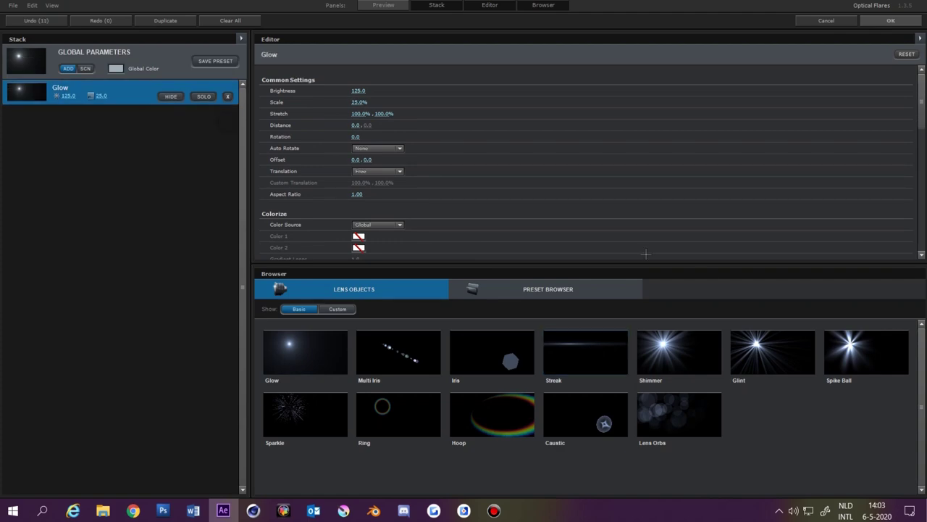
left_click(889, 20)
Change the optical flare's tint color to a strong blue.
left_click(112, 165)
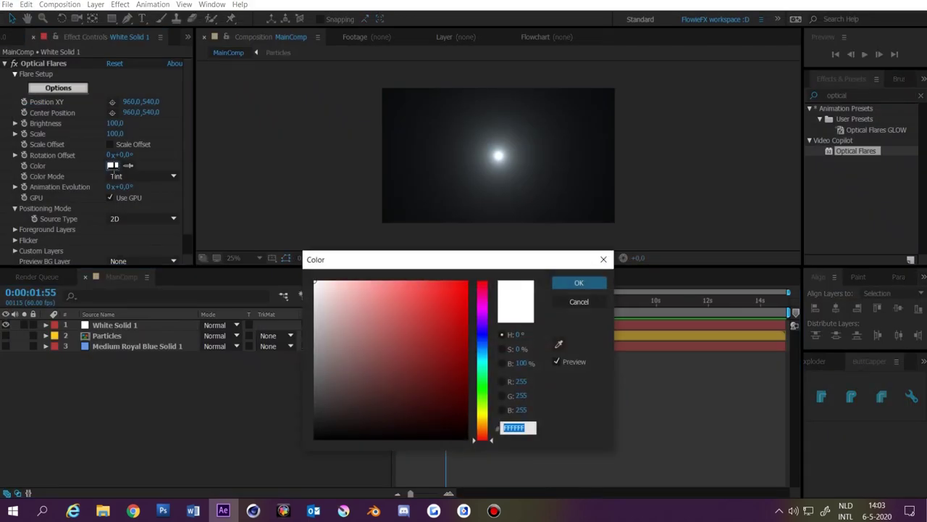
left_click_drag(367, 379, 480, 352)
left_click(579, 282)
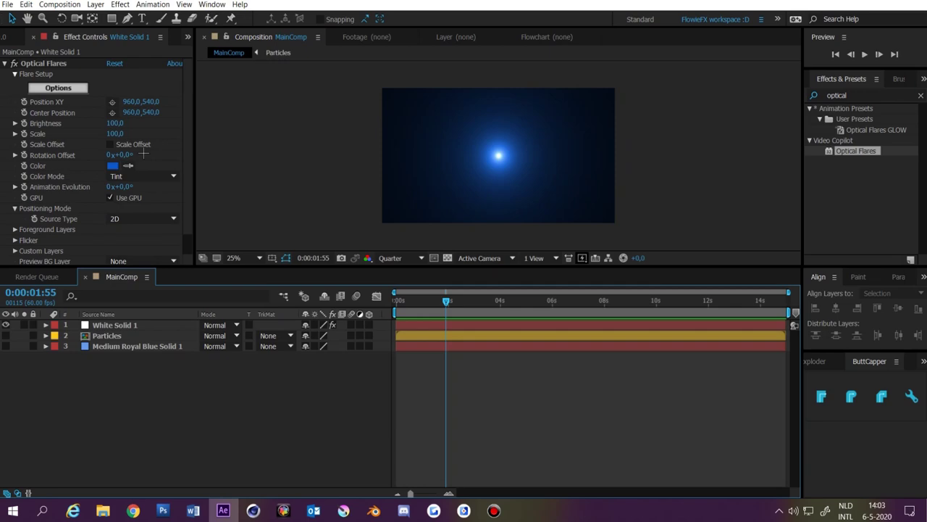
scroll(123, 163, "down", 2)
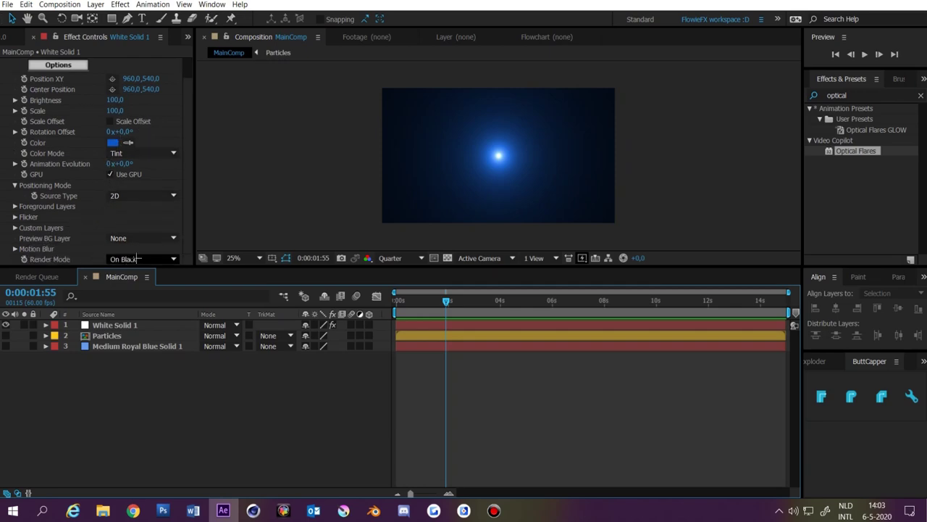
Set the optical flare's render mode to On Transparent and duplicate the white solid layer.
left_click(137, 258)
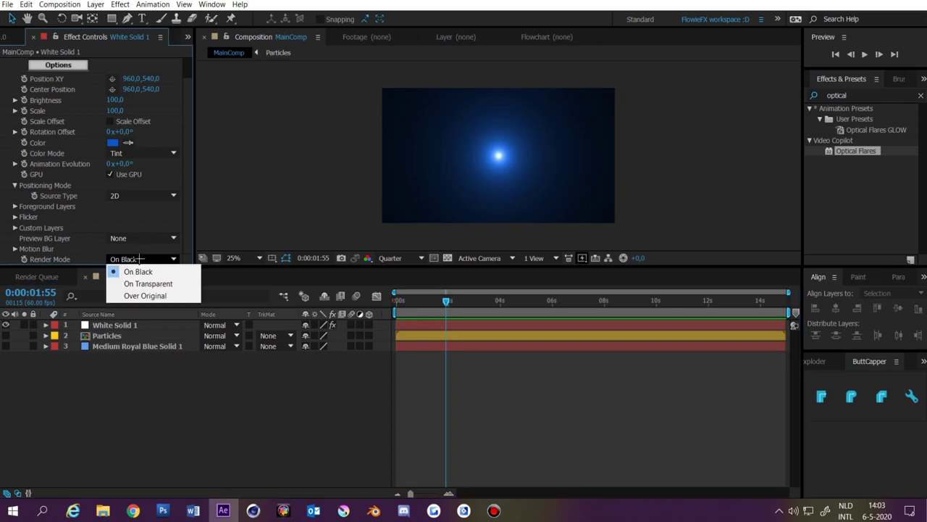
left_click(145, 283)
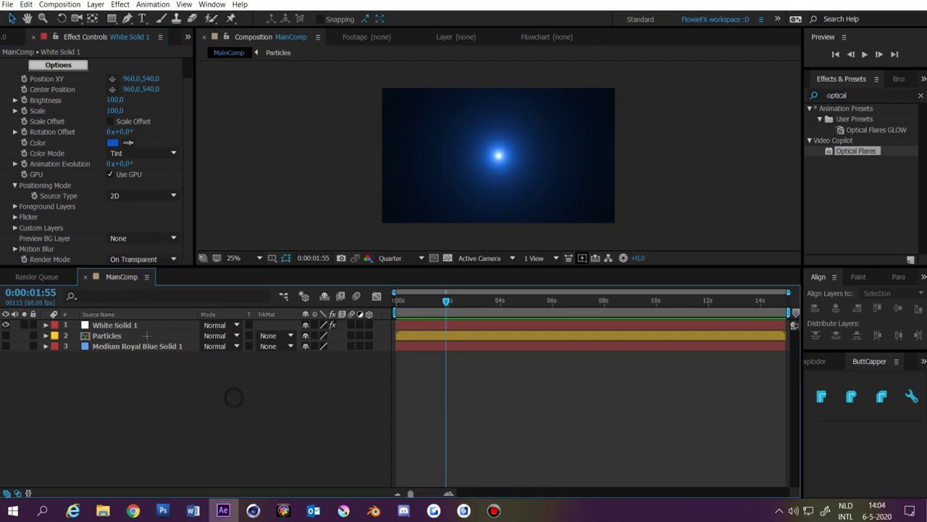
left_click(127, 325)
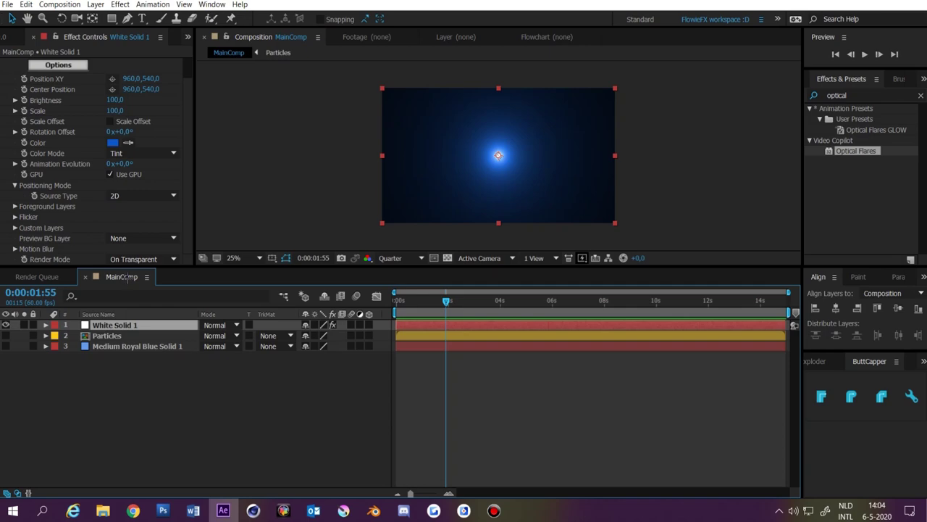
key("ctrl+d")
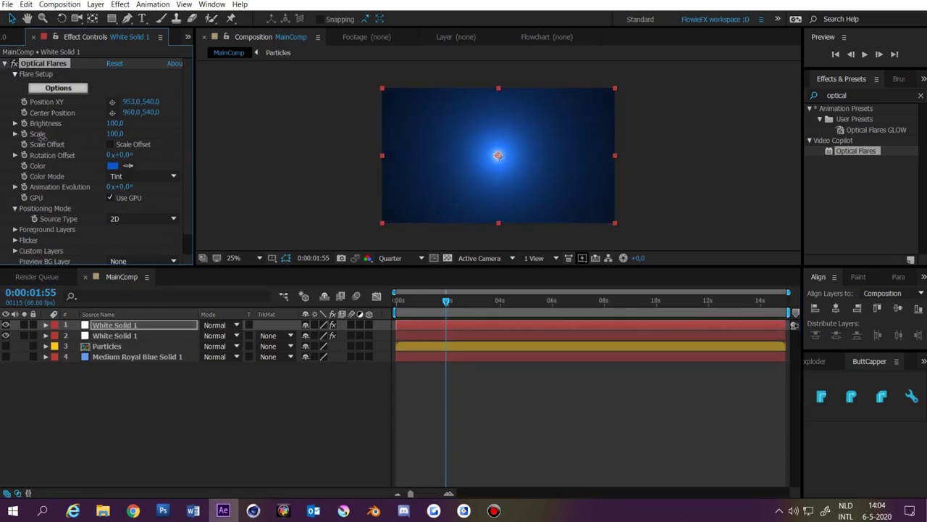
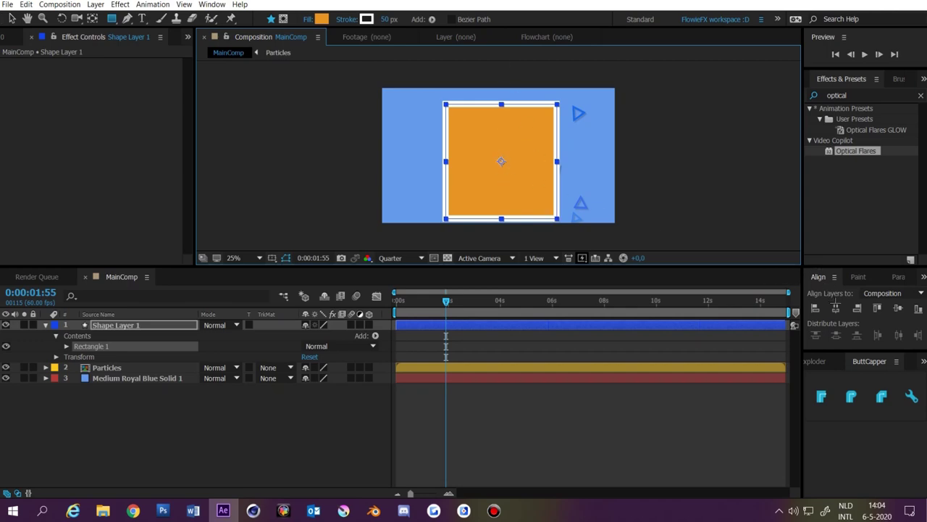
Center the square shape in the composition both horizontally and vertically and set its fill to None.
left_click(836, 307)
left_click(898, 308)
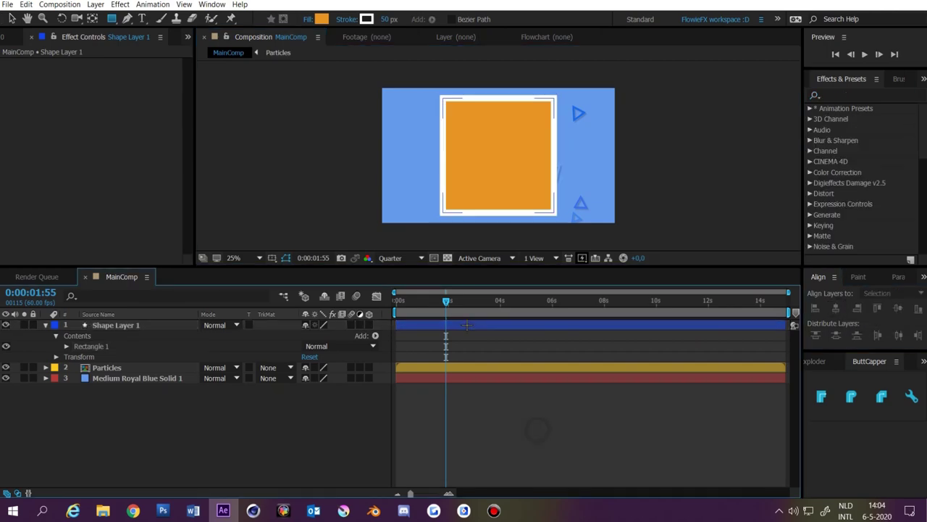
left_click(467, 326)
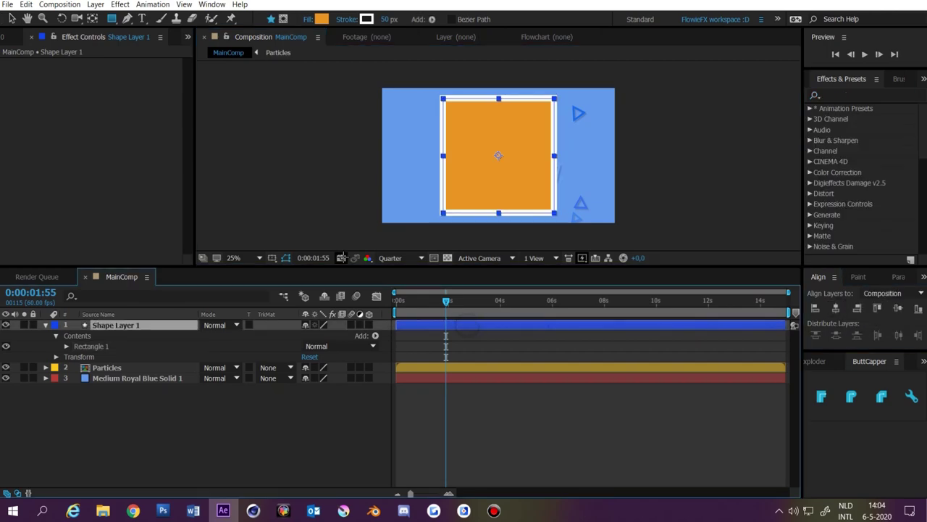
left_click(308, 20)
left_click(402, 213)
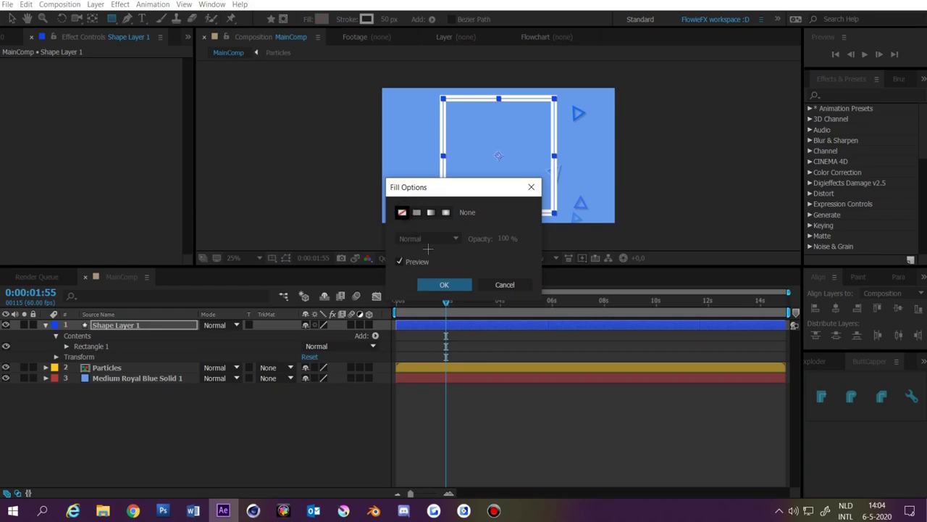
key("Return")
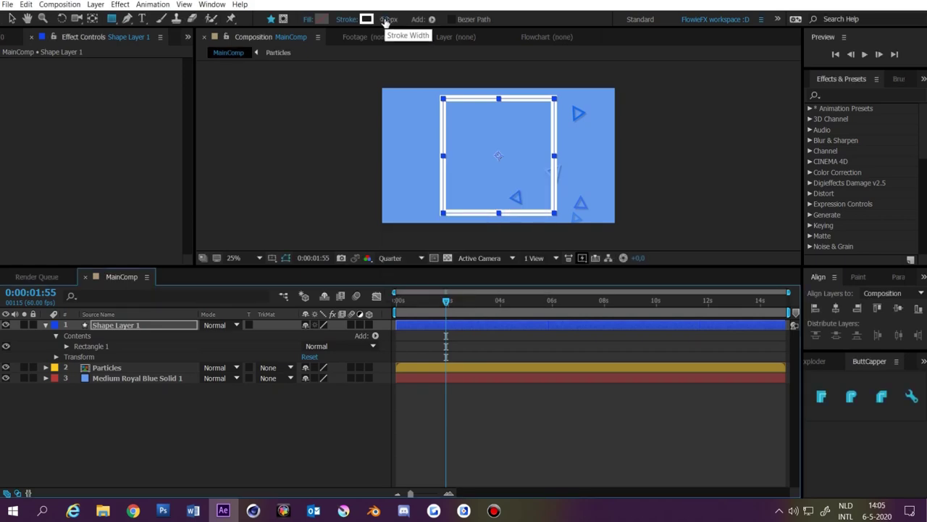
Set the square's stroke width to 175 px and keep its white stroke color.
mouse_move(384, 21)
left_mouse_down()
mouse_move(478, 54)
mouse_move(442, 62)
mouse_move(497, 69)
left_mouse_up()
left_click(366, 19)
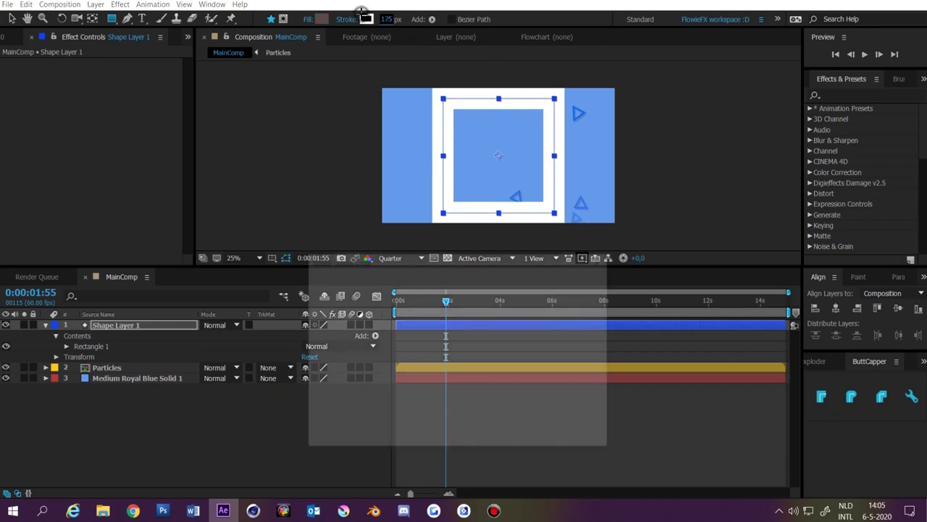
mouse_move(427, 317)
left_mouse_down()
mouse_move(447, 335)
mouse_move(413, 306)
left_mouse_up()
key("Escape")
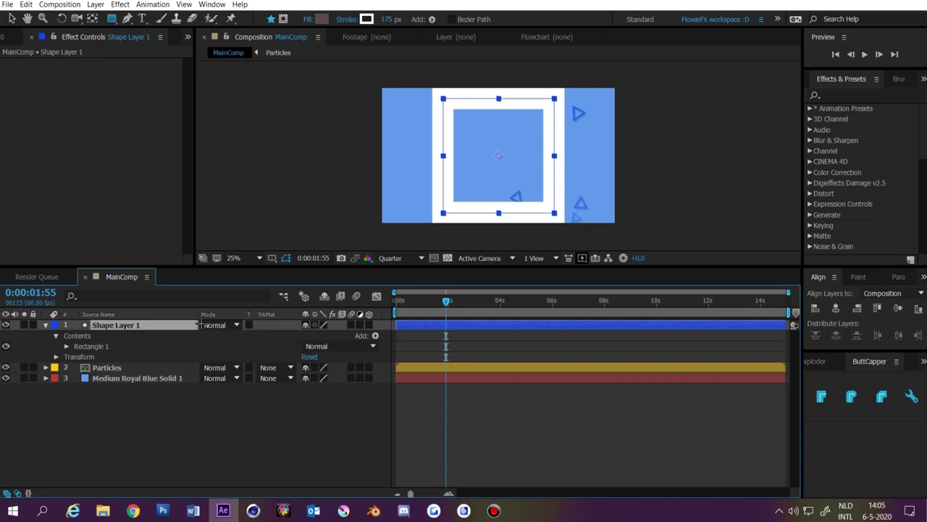
Animate the square's rotation from 0° at the start to 180° at 2 seconds.
key("r")
left_click_drag(318, 335, 442, 346)
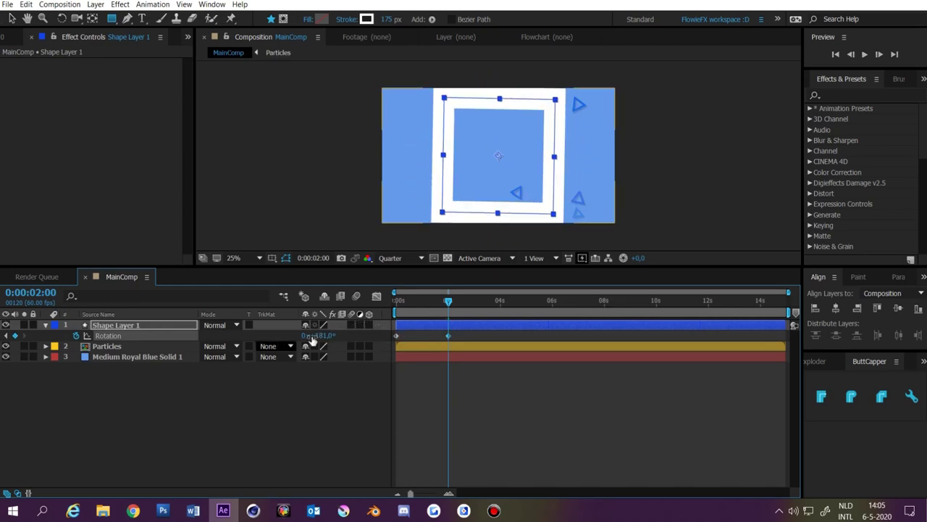
left_click(326, 335)
left_click(346, 381)
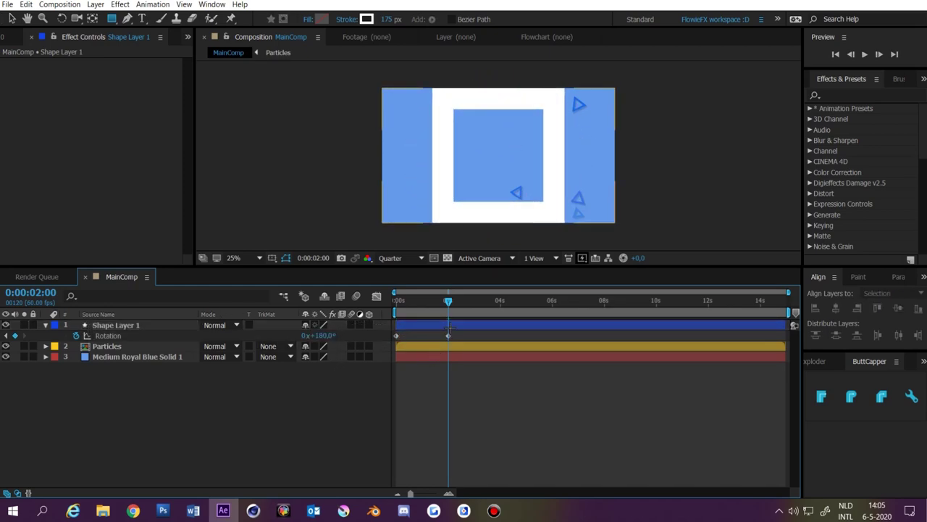
Animate the square's scale from 0% at the start to larger than the frame at 2 seconds and preview it.
key("Home")
left_click(154, 327)
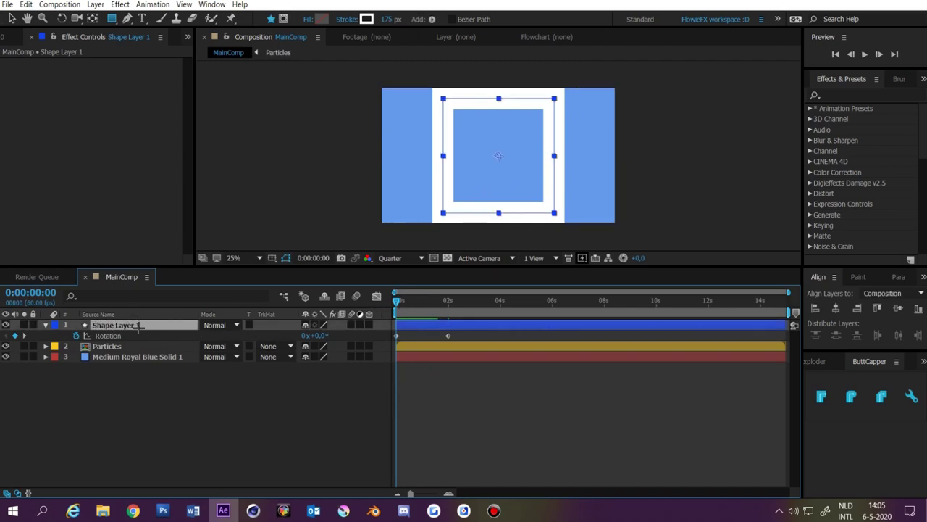
key("s")
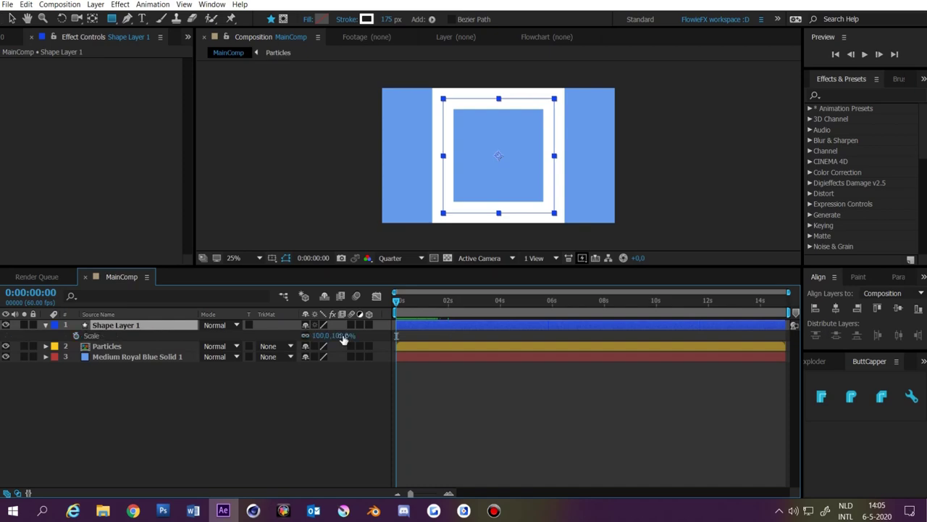
left_click(76, 335)
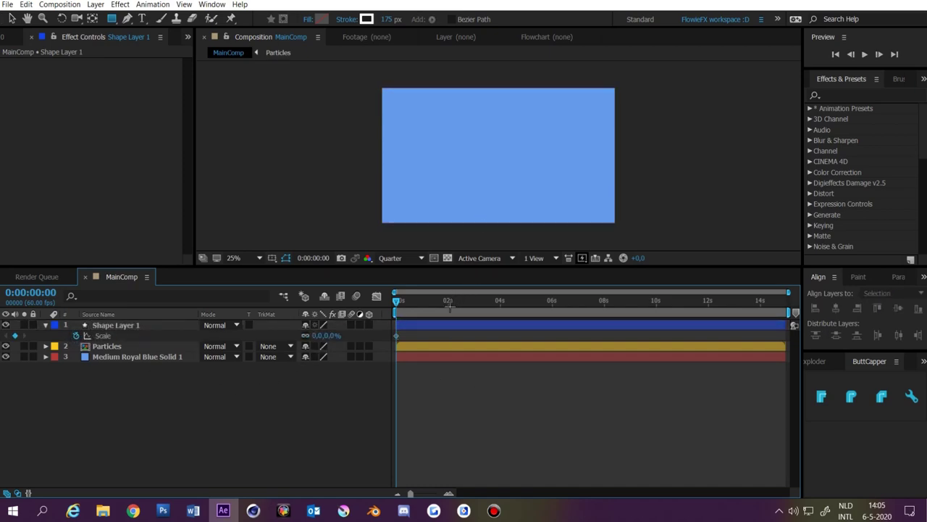
left_click(449, 303)
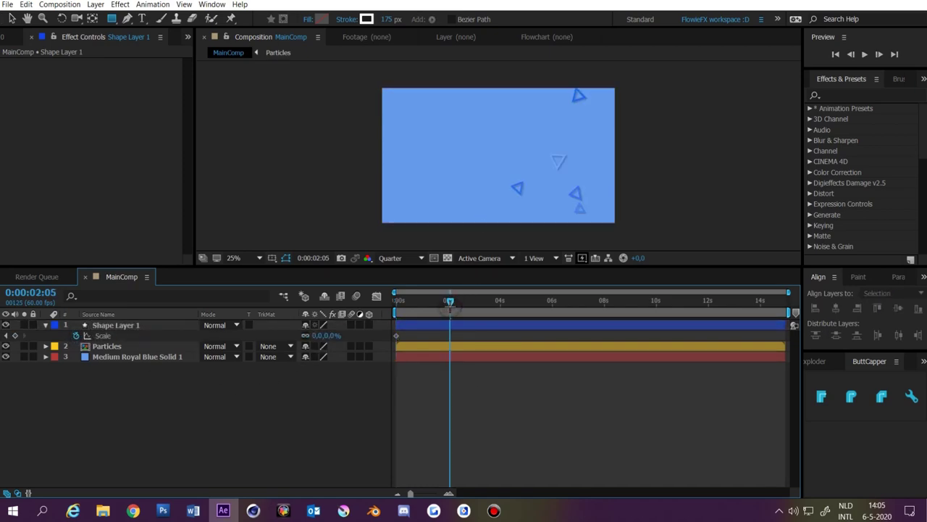
left_click(448, 303)
left_click_drag(326, 335, 589, 409)
key("space")
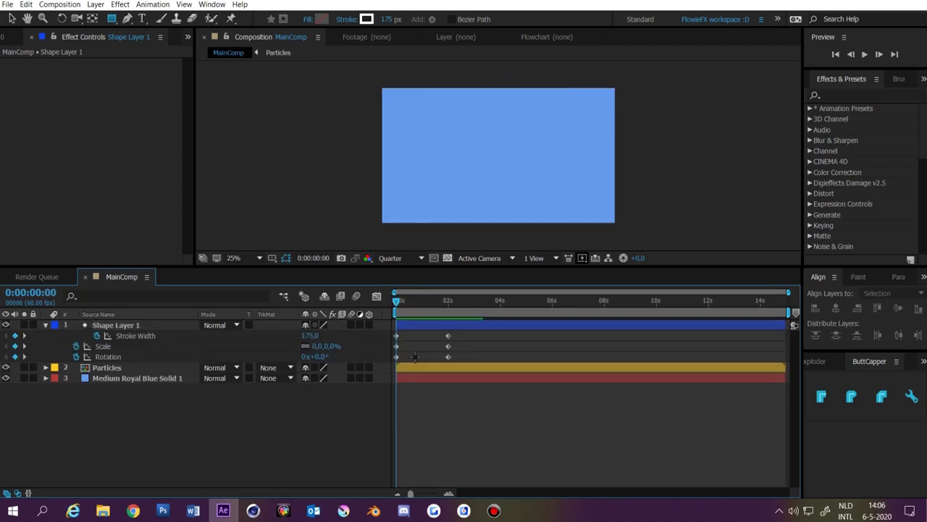
Pre-compose the animated square's shape layer under the name 1.
left_click(46, 325)
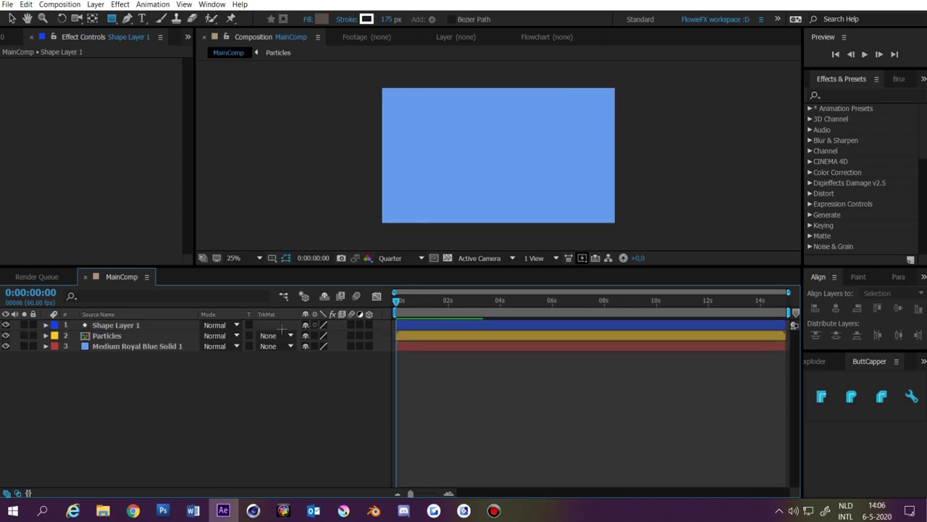
mouse_move(396, 301)
left_mouse_down()
mouse_move(431, 301)
mouse_move(410, 300)
left_mouse_up()
left_click(412, 323)
right_click(412, 323)
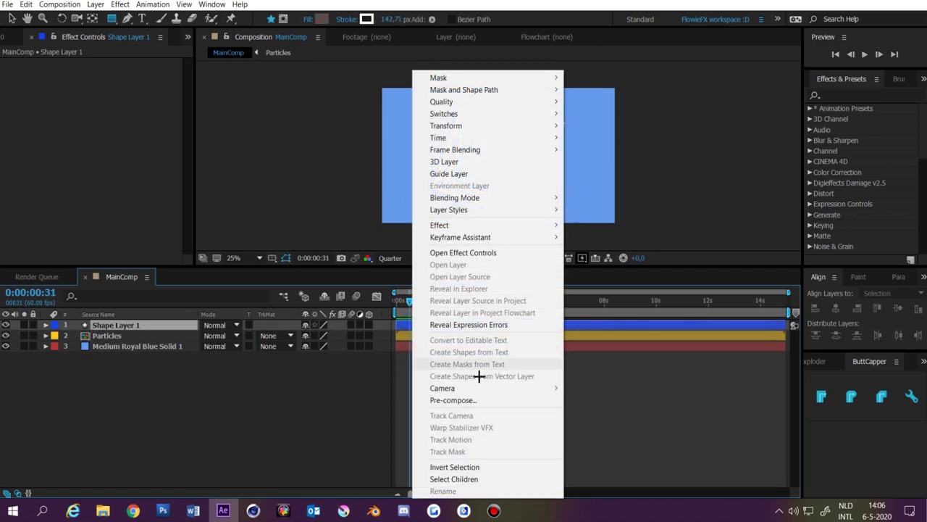
left_click(480, 376)
key("space")
Duplicate precomposition 1 and offset the upper copy so it starts at about 30 frames.
left_click_drag(405, 307, 465, 322)
key("ctrl+d")
scroll(404, 303, "up", 3)
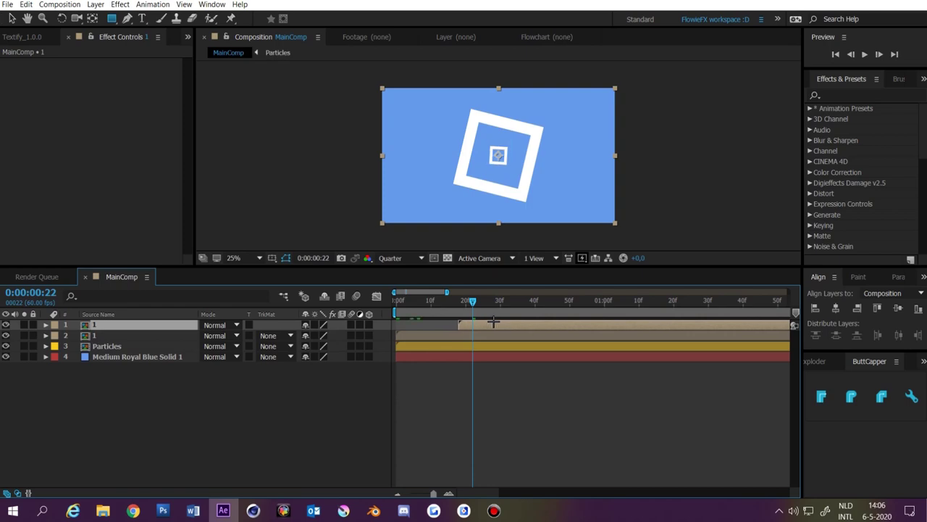
key("minus")
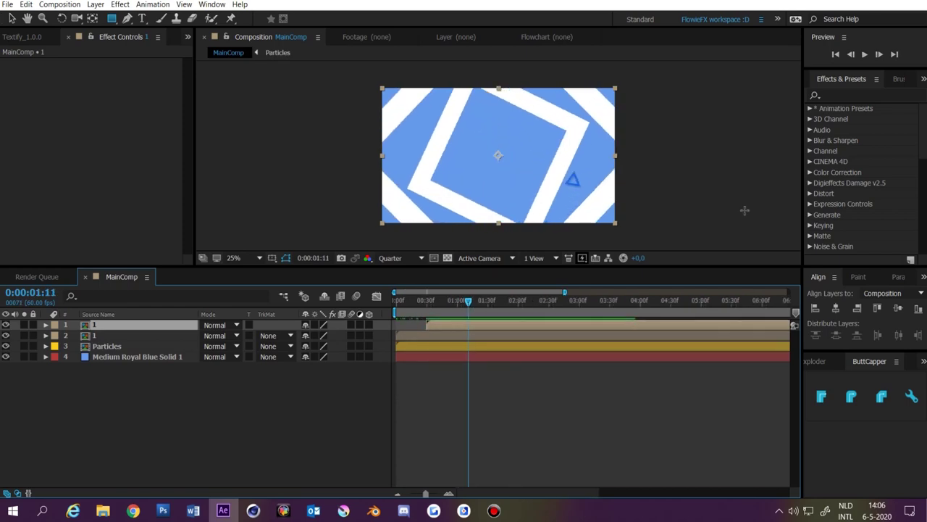
Find the Gradient Ramp effect and apply it to the upper copy of precomposition 1.
left_click(855, 95)
type("gradient")
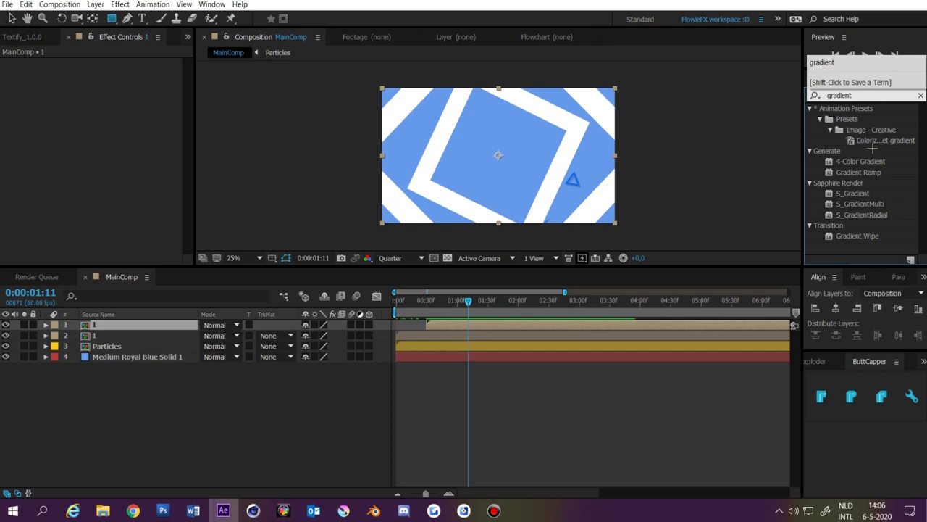
double_click(859, 172)
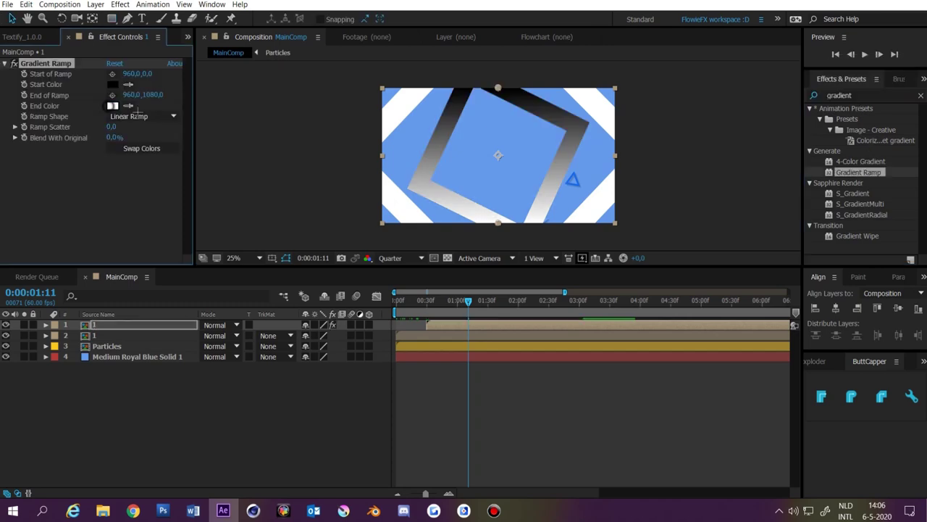
Set the Gradient Ramp's end color to blue 4667D6 and sample the same blue for its start color.
left_click(112, 106)
left_click(483, 338)
left_click(417, 306)
left_click(579, 283)
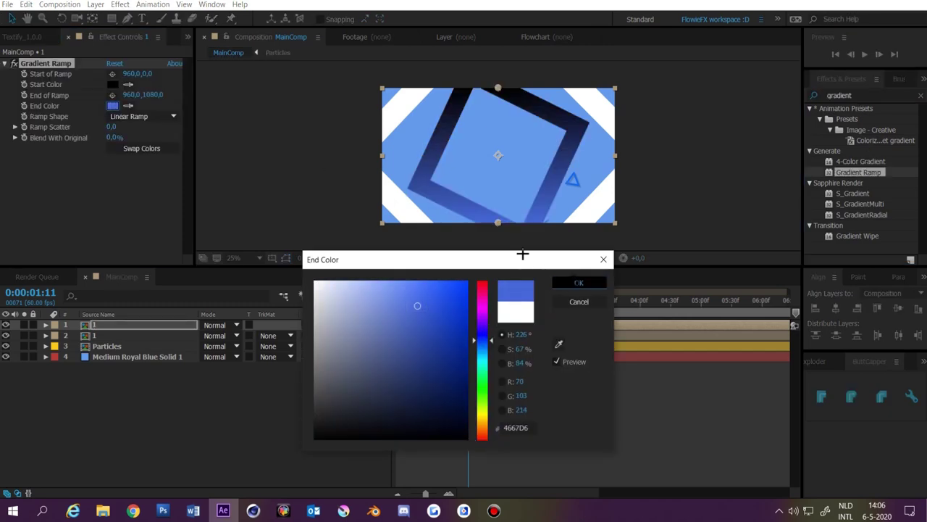
left_click(128, 85)
left_click(113, 105)
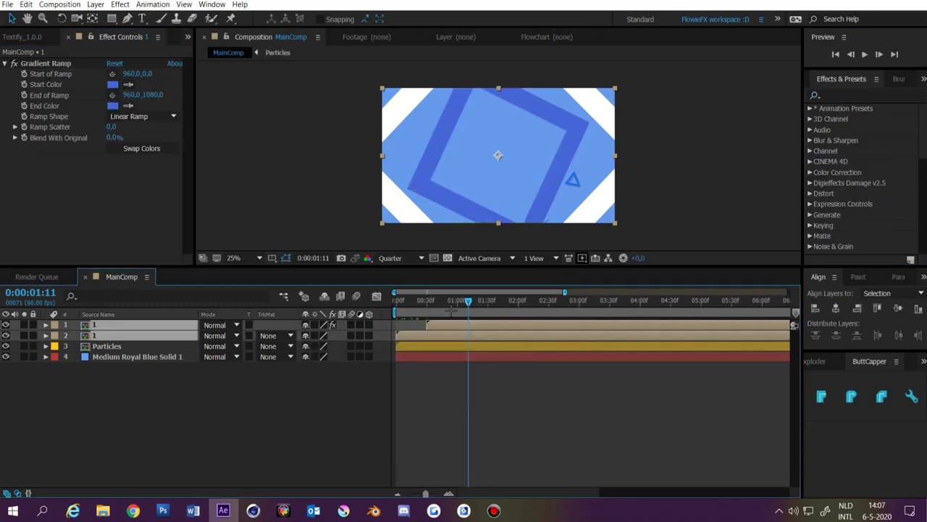
Pre-compose the white and blue square layers together under the name 2, moving all attributes into it.
right_click(456, 322)
left_click(490, 397)
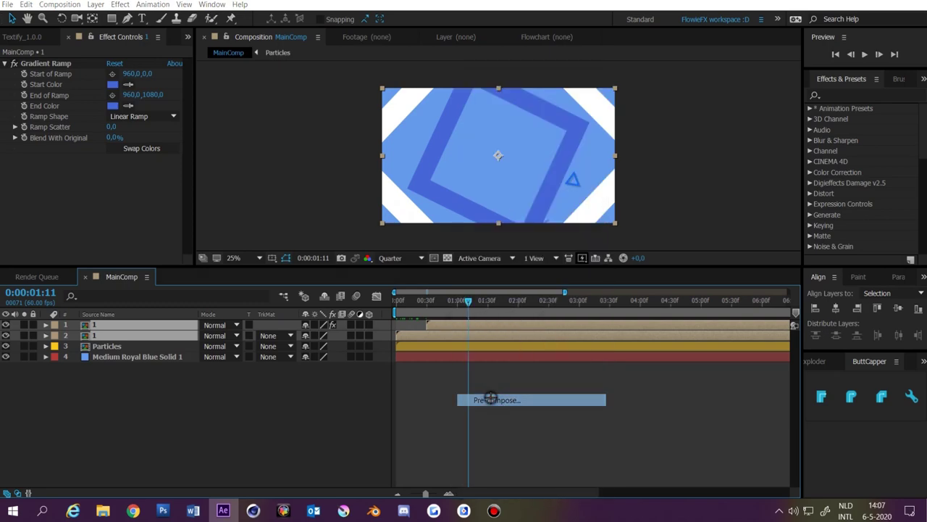
type("2")
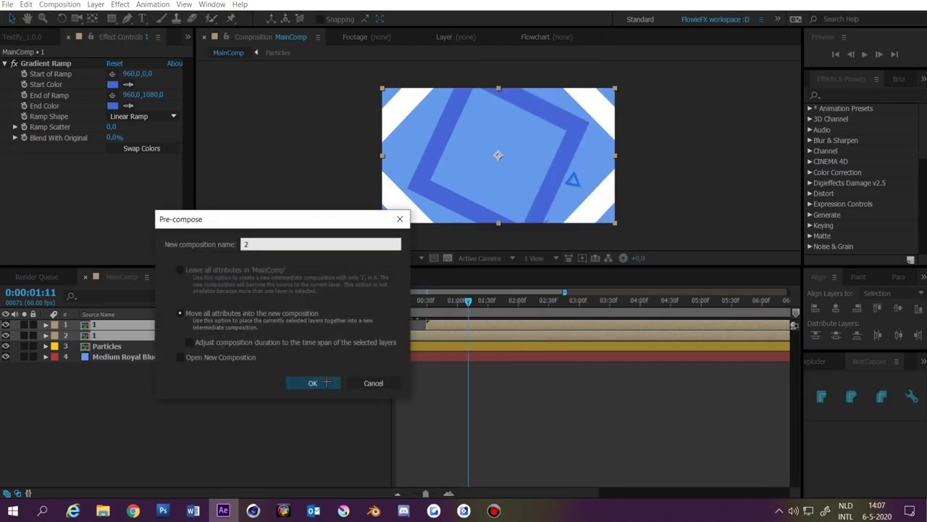
left_click(326, 382)
Find the Echo effect and apply it to precomposition 2.
left_click(846, 95)
type("ec")
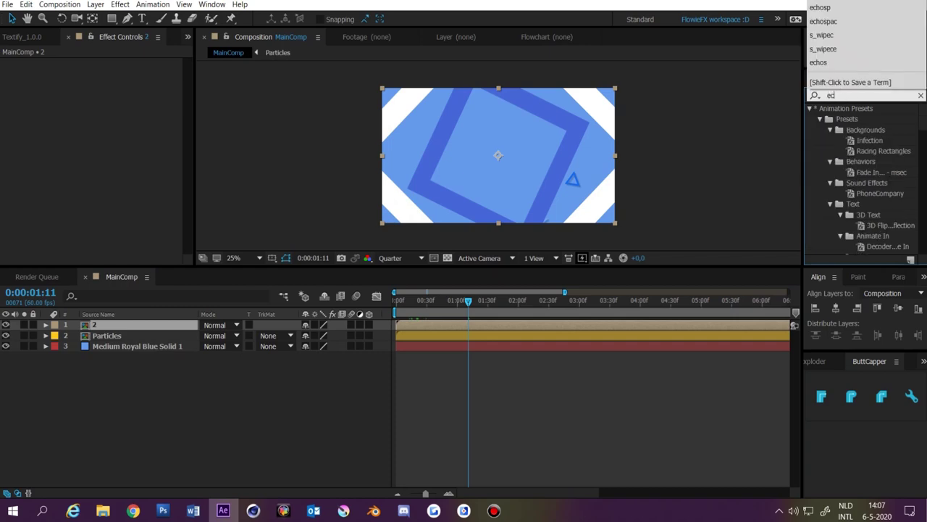
type("ho")
left_click_drag(843, 193, 504, 327)
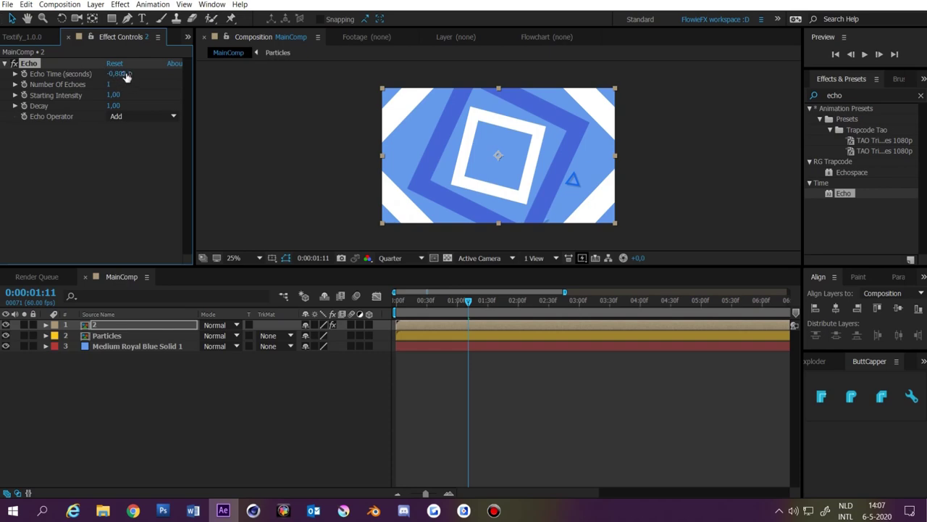
Set the Echo effect's echo time to -1.000 seconds and number of echoes to 50, and preview the repeating squares.
left_click_drag(126, 76, 118, 73)
mouse_move(469, 305)
left_mouse_down()
mouse_move(519, 306)
mouse_move(460, 303)
mouse_move(475, 303)
left_mouse_up()
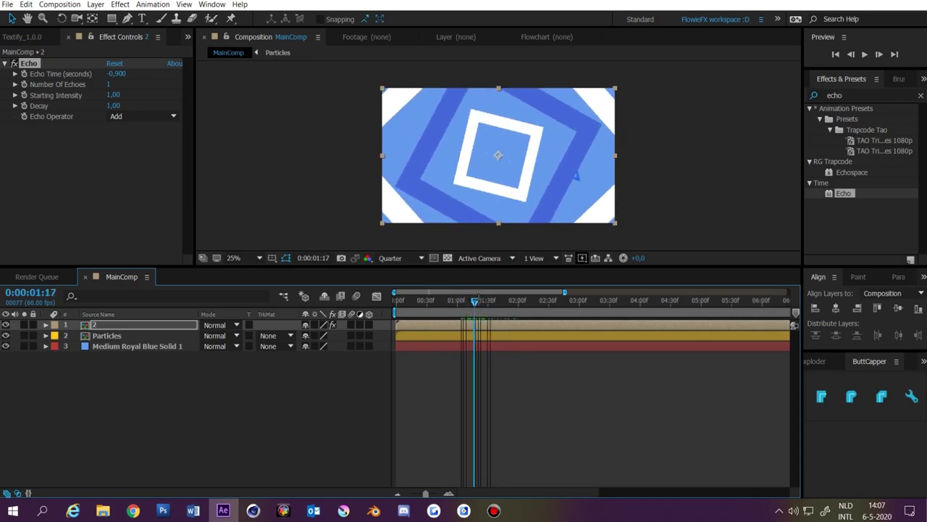
left_click(111, 86)
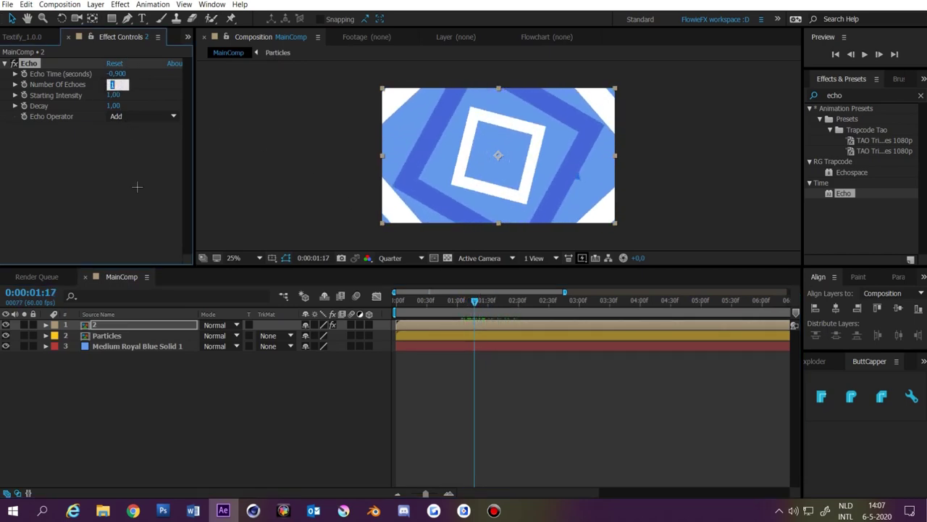
type("50")
key("Return")
key("space")
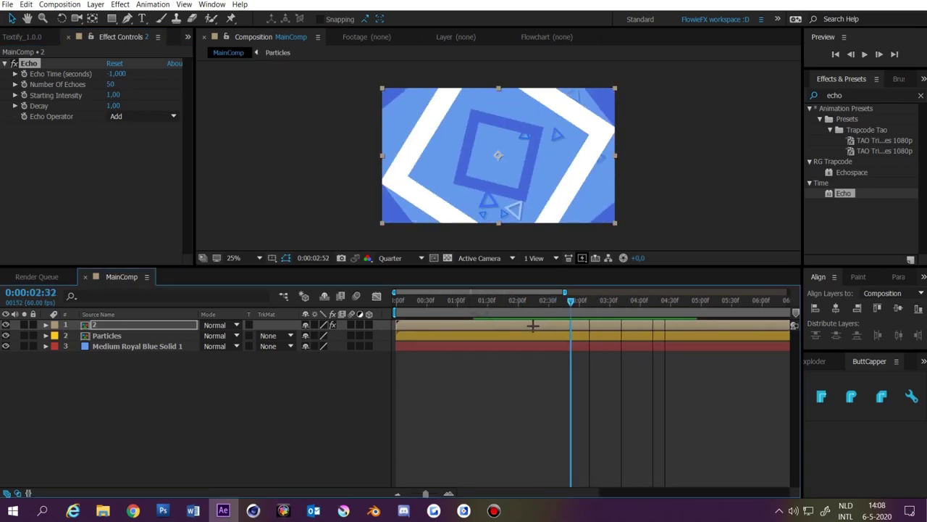
key("space")
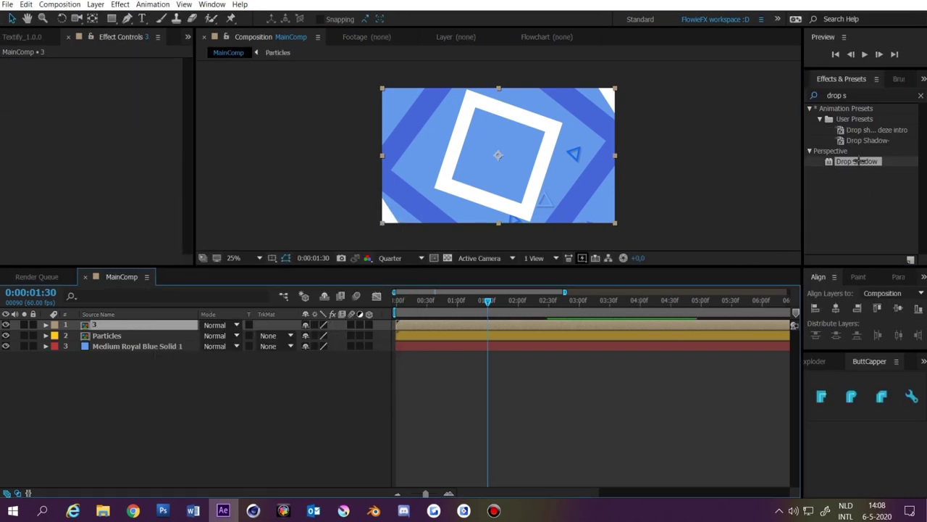
Apply a Drop Shadow effect with a distance of 68 to precomposition 3.
double_click(858, 161)
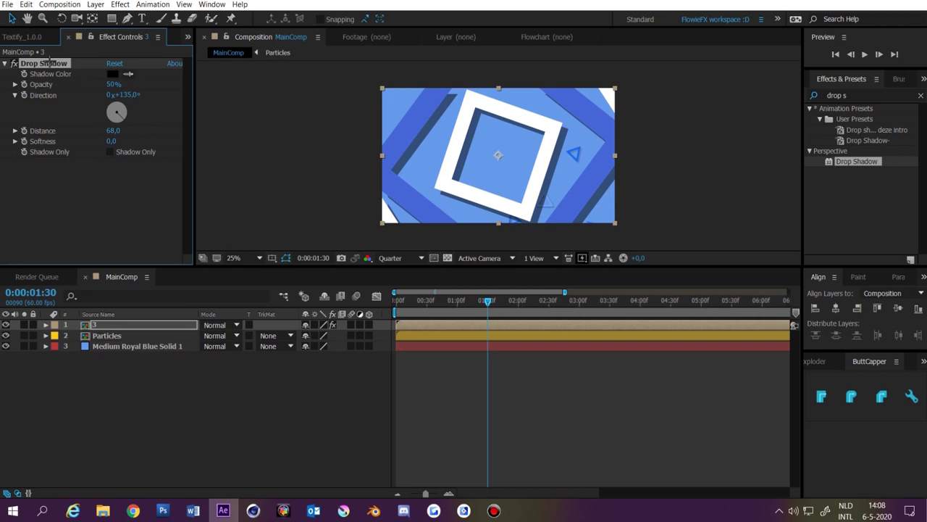
Remove the Drop Shadow effect from precomposition 3 and apply the Venetian Blinds effect to it.
key("Delete")
left_click(851, 208)
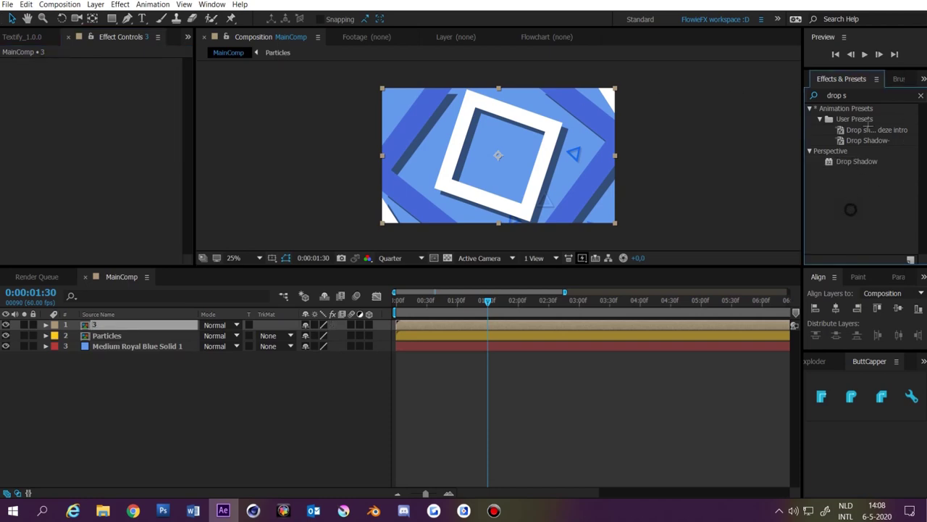
left_click(862, 95)
type("turb")
double_click(854, 119)
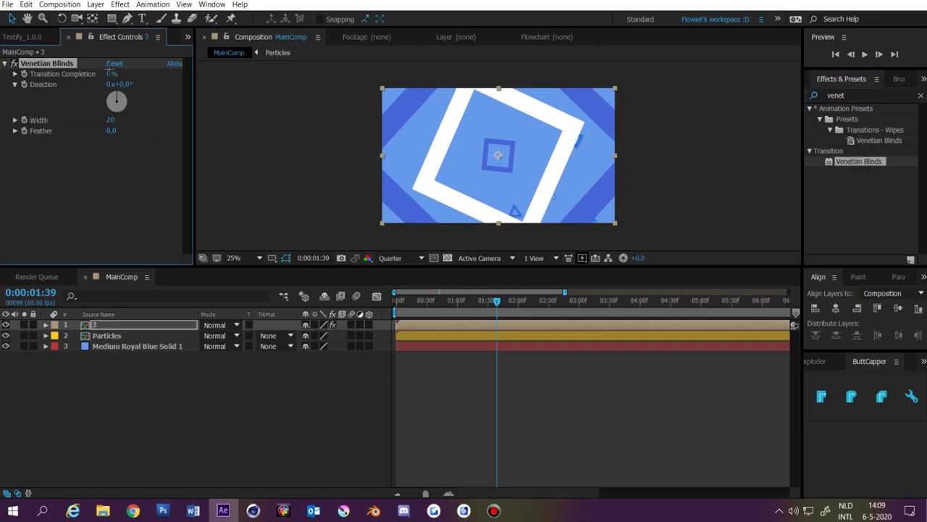
Set the Venetian Blinds transition completion to 40% and its direction to 90°.
left_click(112, 74)
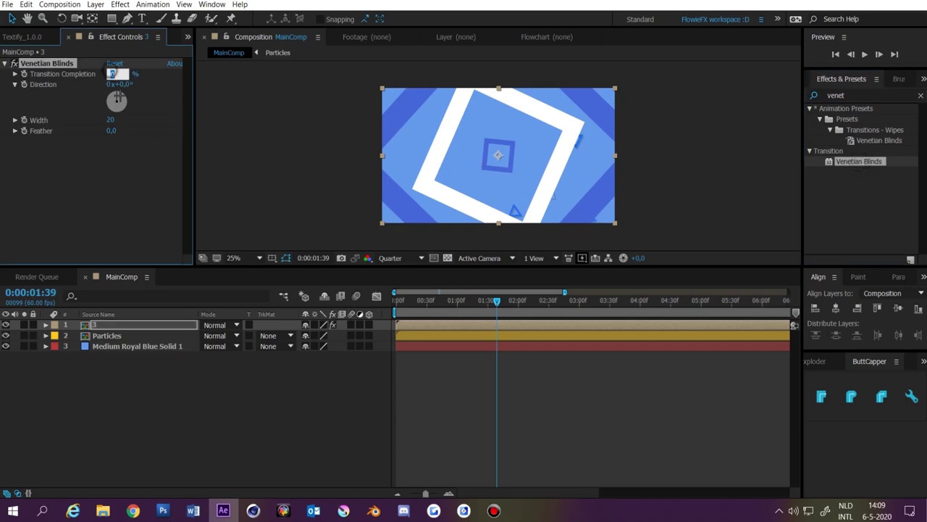
type("40")
key("Return")
left_click(123, 84)
type("90")
key("Return")
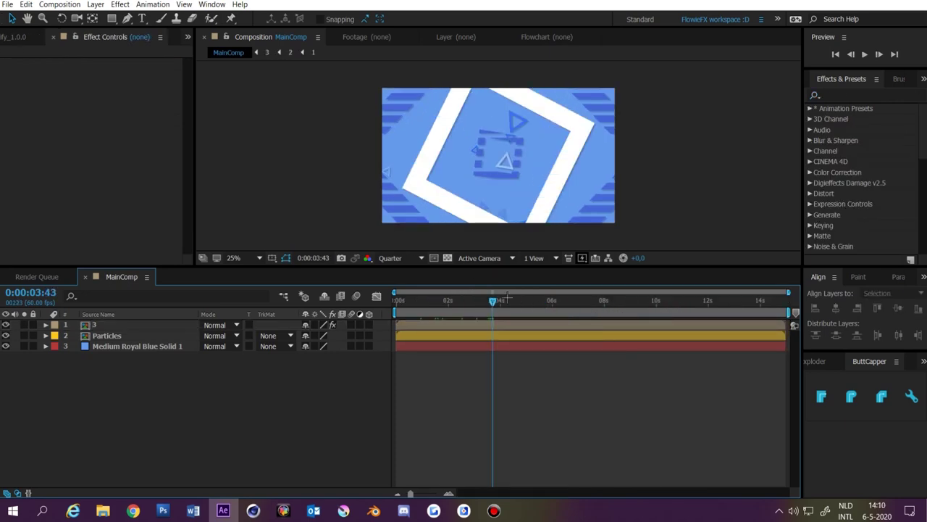
Draw a star shape in MainComp at about 4 seconds and centre it horizontally and vertically in the composition.
left_click(509, 301)
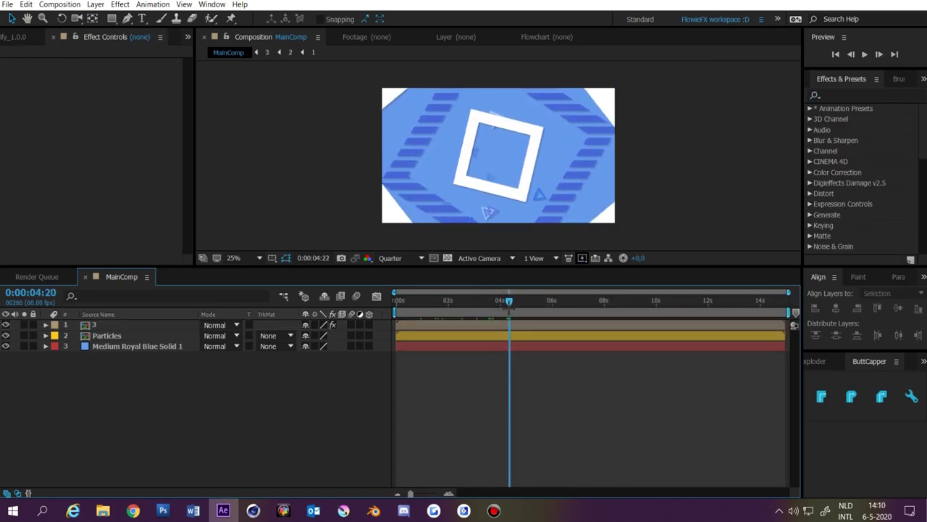
left_click_drag(509, 302, 500, 310)
left_click(111, 18)
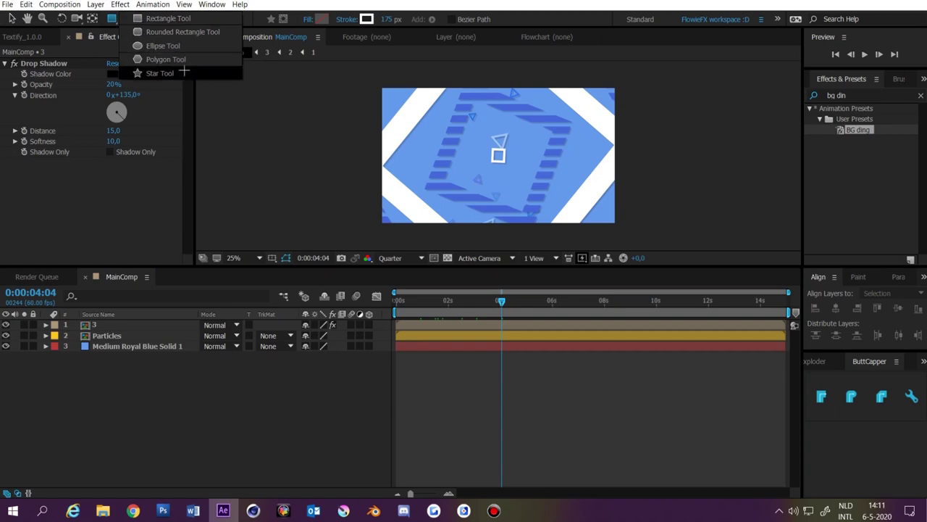
left_click(185, 72)
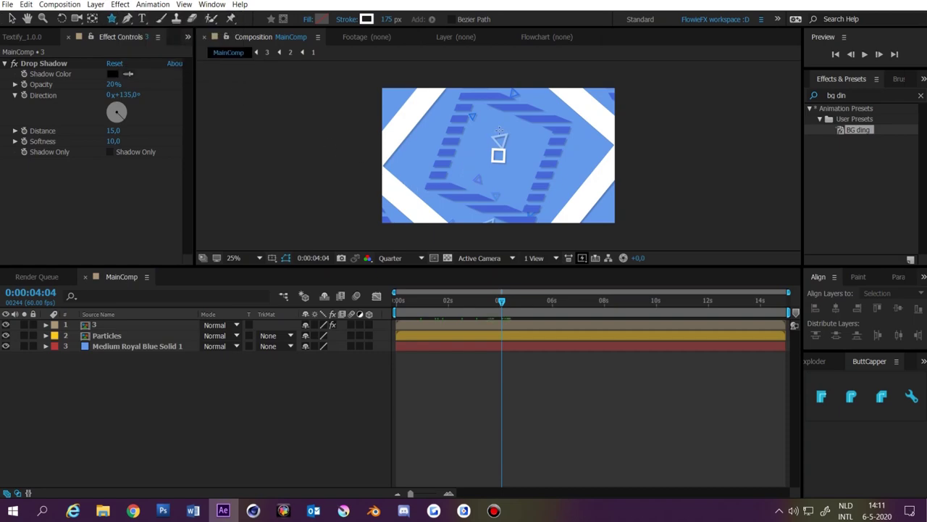
left_click_drag(498, 155, 512, 192)
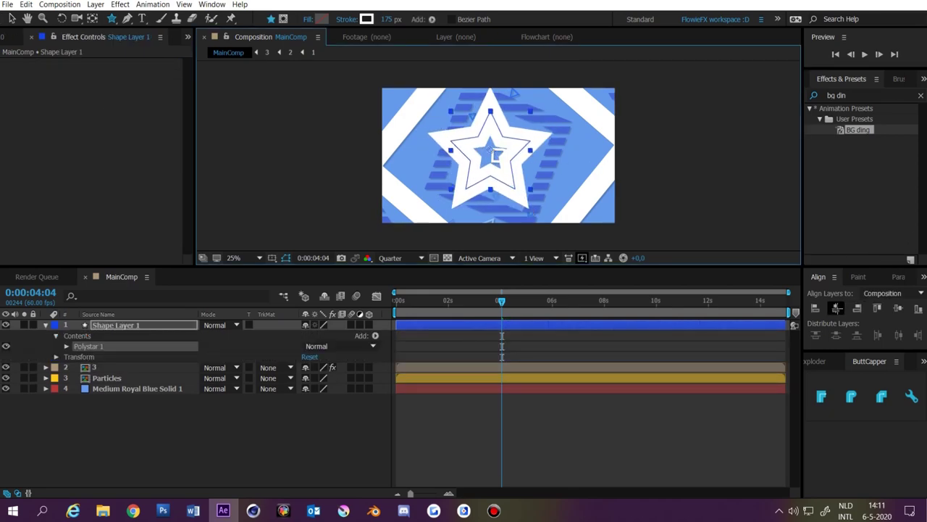
left_click(836, 308)
left_click(898, 308)
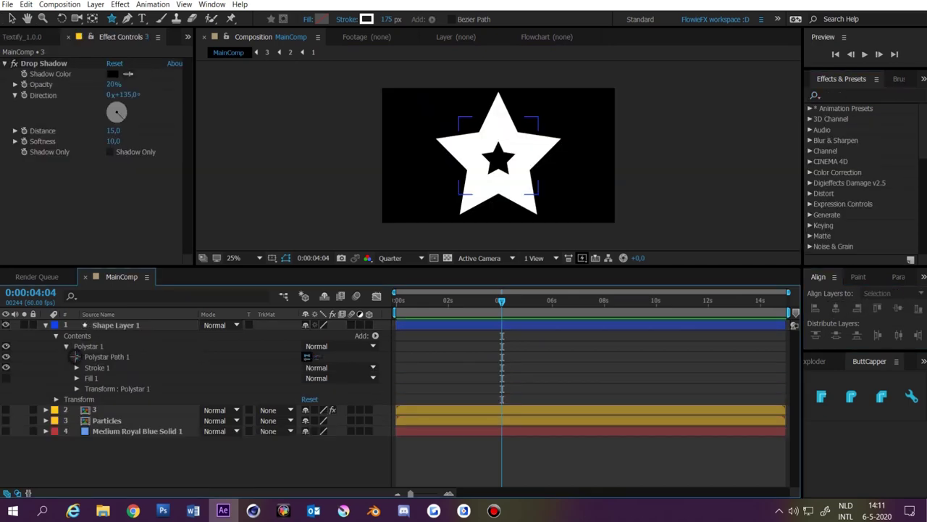
Turn the star into rays with 11 points, inner radius 0, outer radius 42069 and a 115 px stroke.
left_click(76, 356)
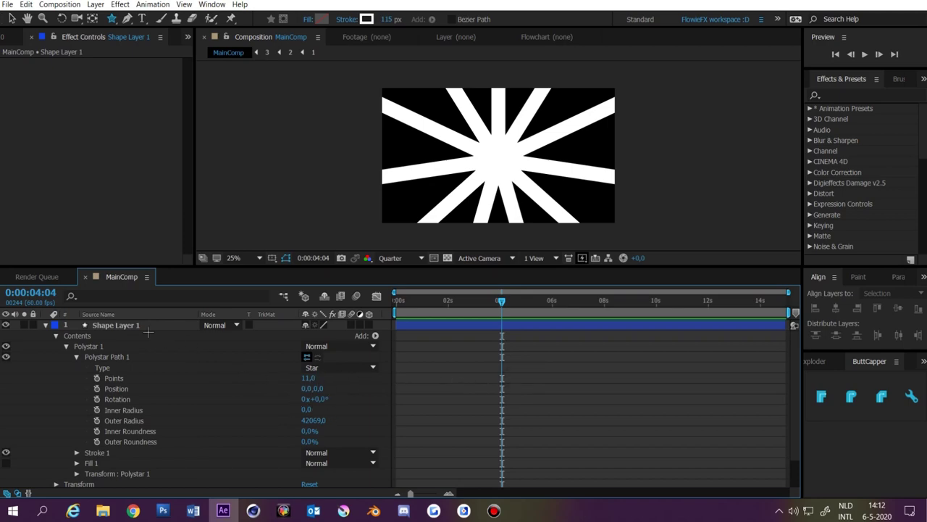
left_click(46, 326)
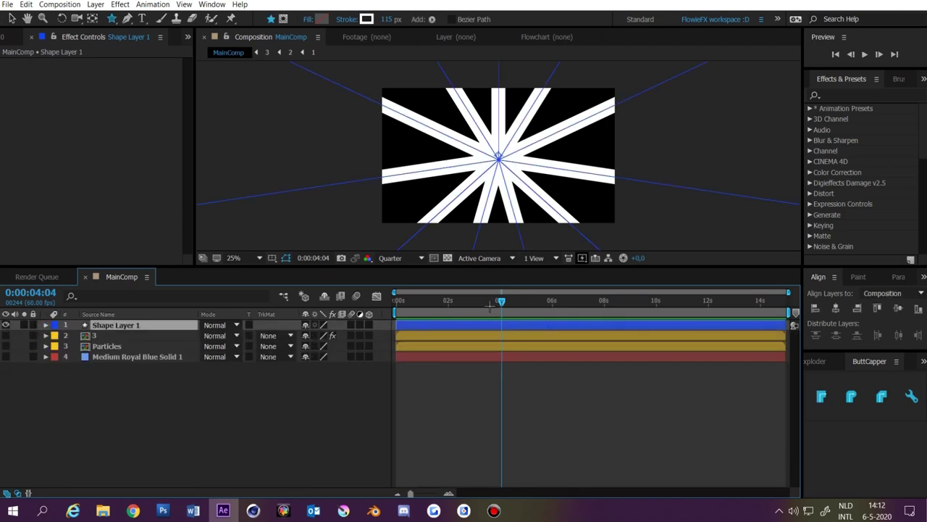
Add the expression time*100 to the star layer's rotation and preview the spinning rays.
left_click_drag(491, 304, 153, 326)
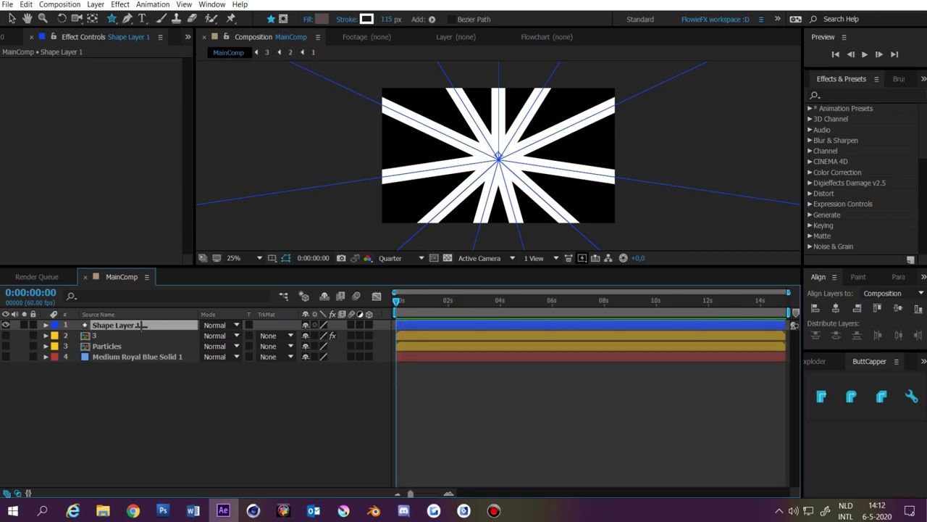
key("r")
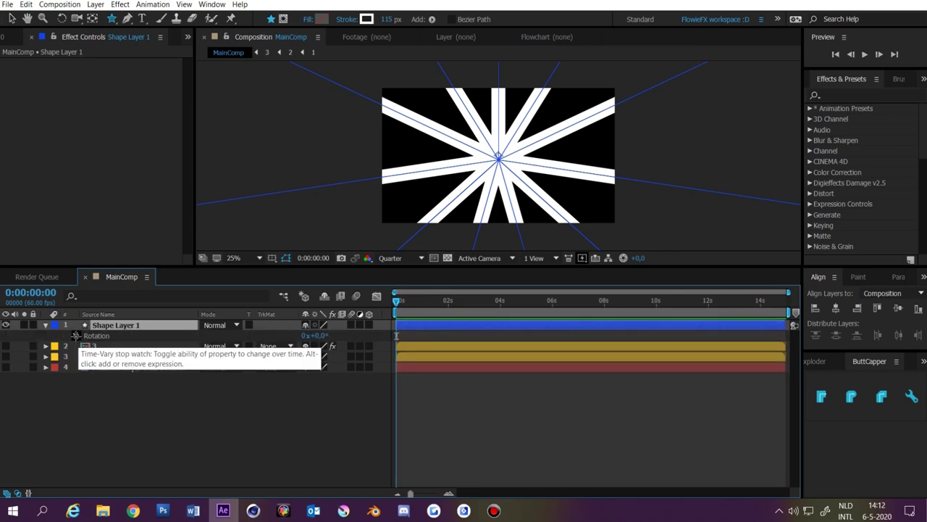
left_click(75, 335, "alt")
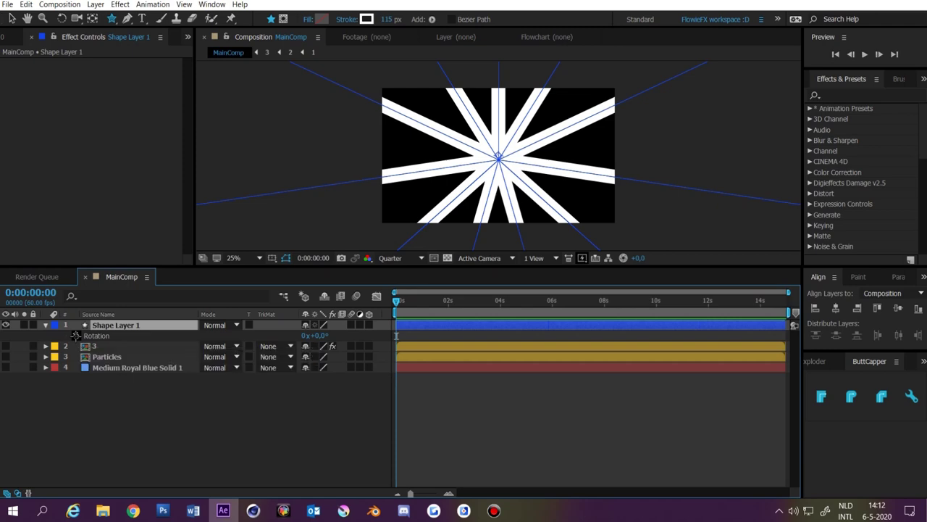
type("time*")
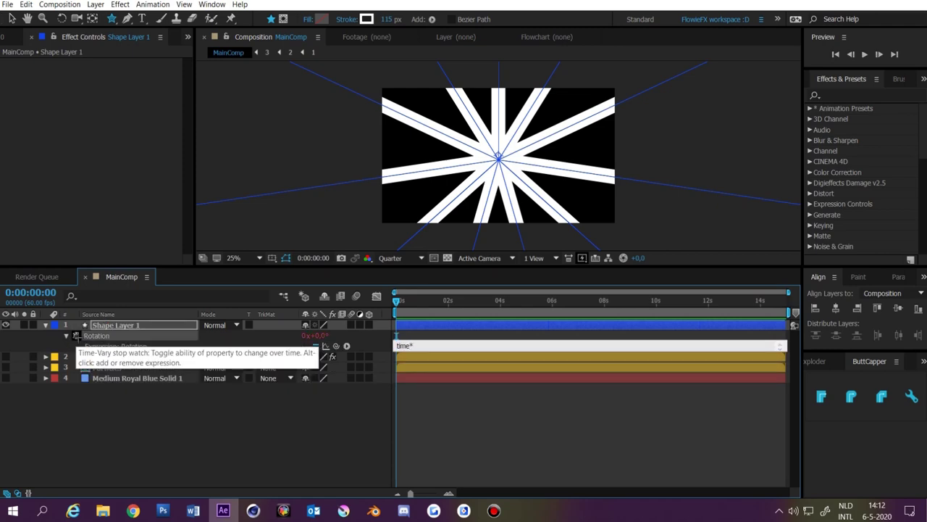
type("100")
left_click(444, 433)
key("space")
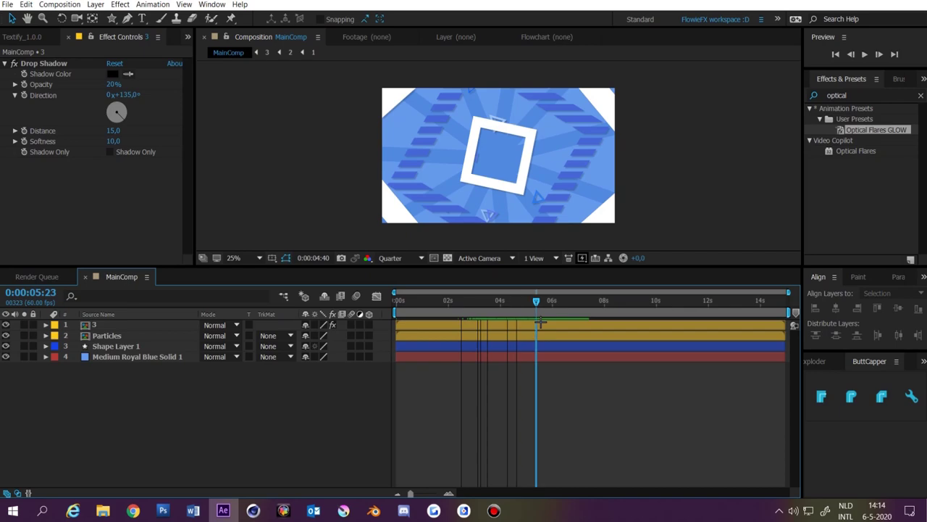
Pre-compose all four MainComp layers together under the name BG.
left_click_drag(281, 414, 105, 270)
right_click(116, 341)
left_click(189, 399)
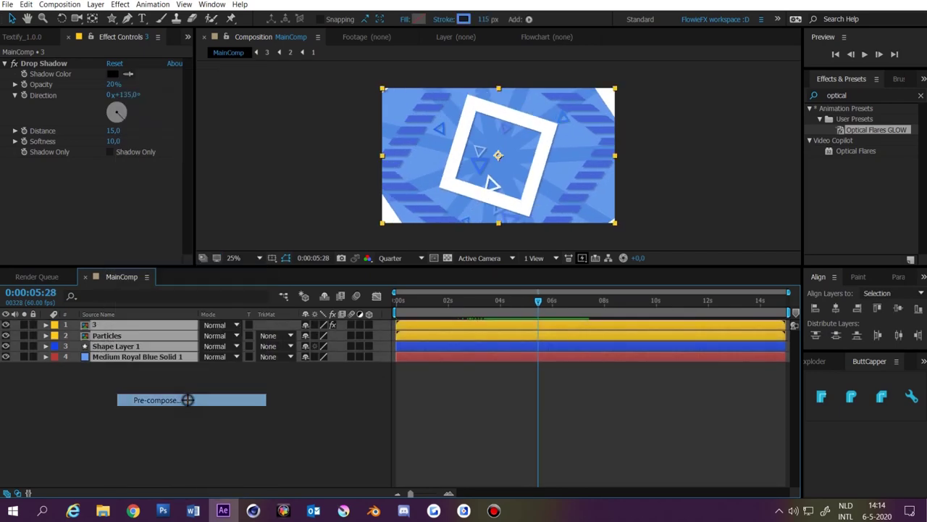
type("BG")
key("Return")
Enable time remapping on the BG precomposition.
left_click(465, 302)
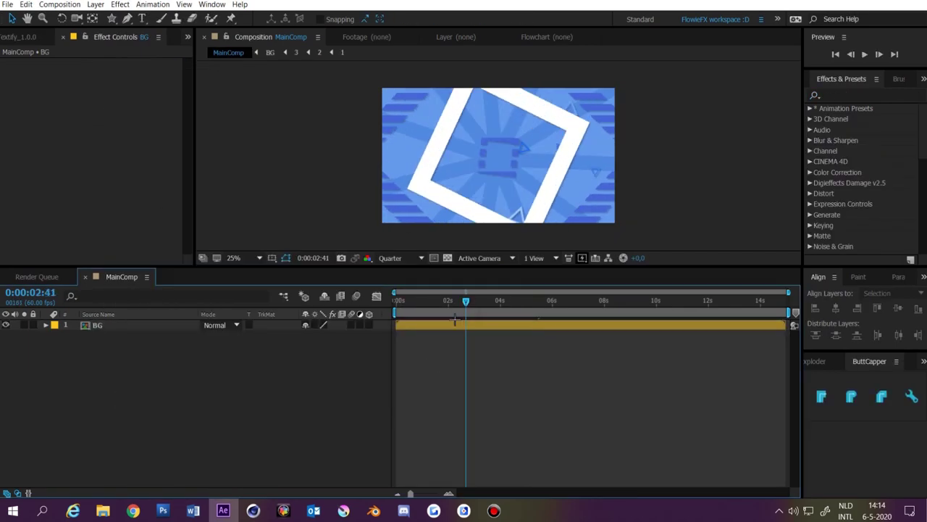
right_click(448, 326)
mouse_move(507, 136)
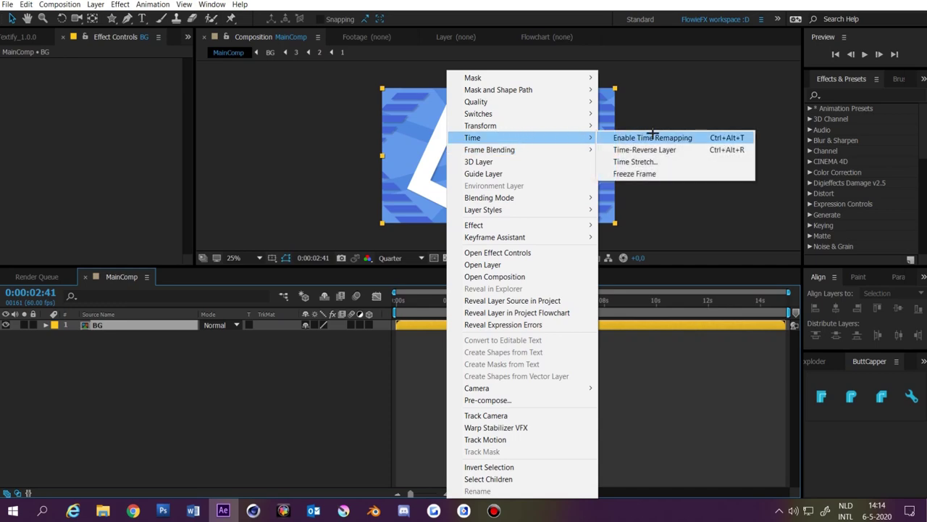
left_click(652, 138)
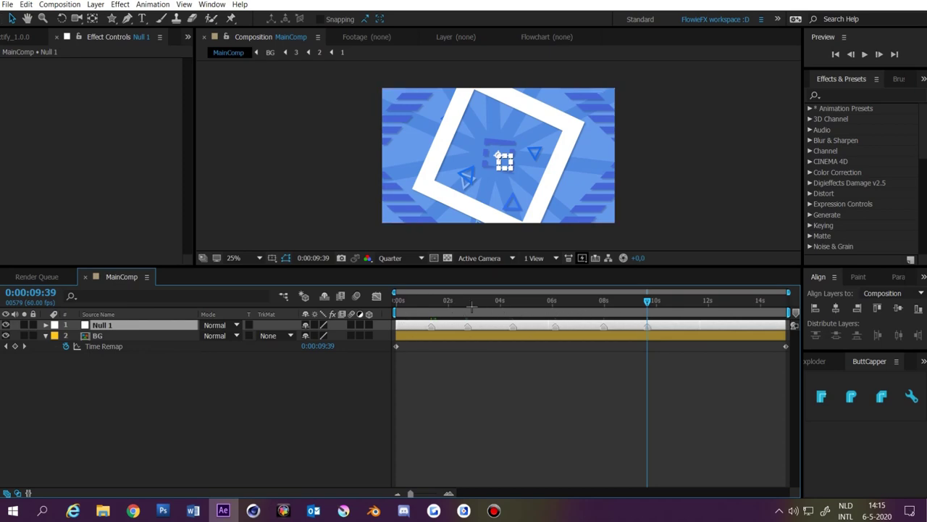
Add a Time Remap keyframe on the BG layer at each marker of the null layer.
mouse_move(449, 309)
left_mouse_down()
mouse_move(407, 309)
mouse_move(431, 309)
left_mouse_up()
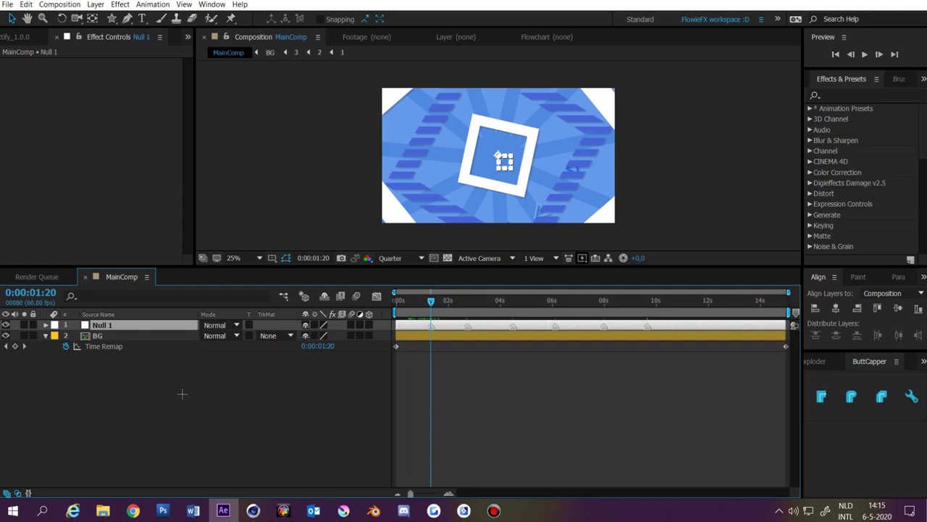
left_click(13, 347)
key("k")
left_click(13, 347)
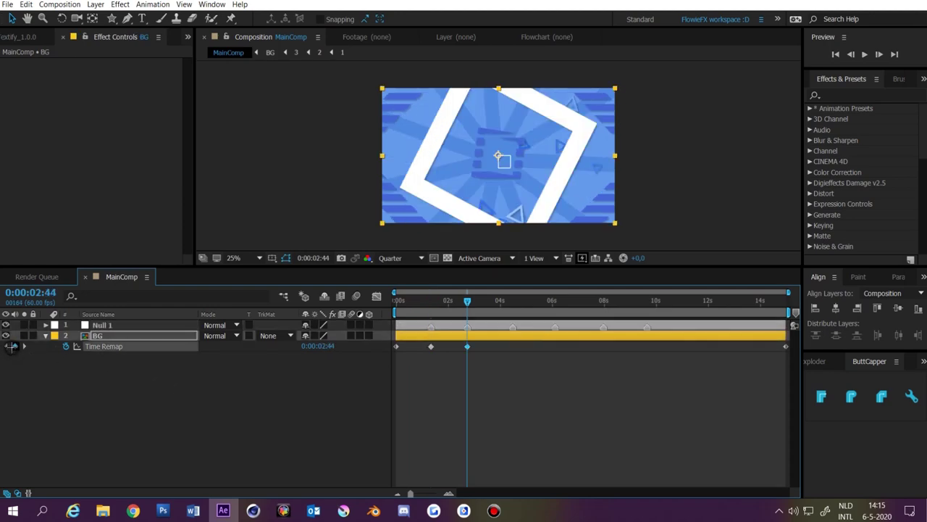
key("k")
left_click(13, 347)
key("k")
left_click(13, 347)
key("k")
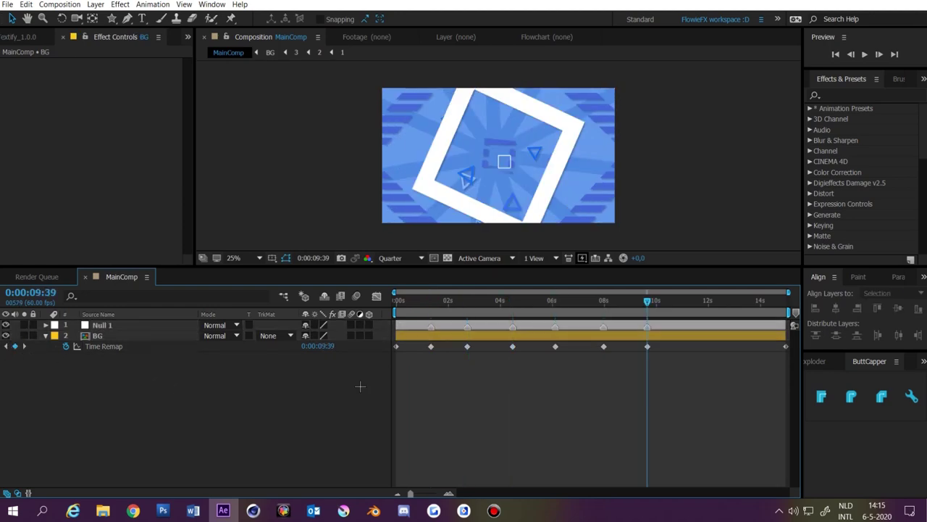
Select all of BG's Time Remap keyframes in the graph editor and convert them to Auto Bezier.
left_click_drag(360, 386, 816, 329)
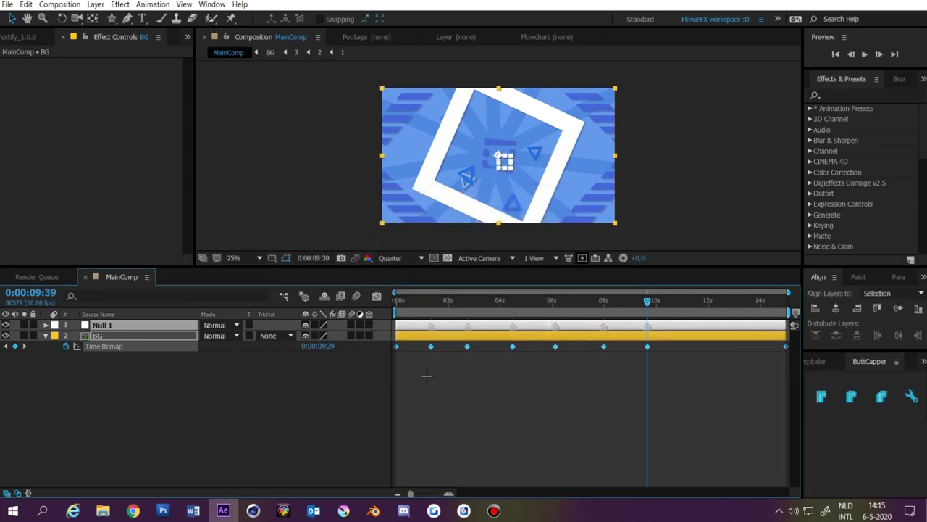
left_click(376, 295)
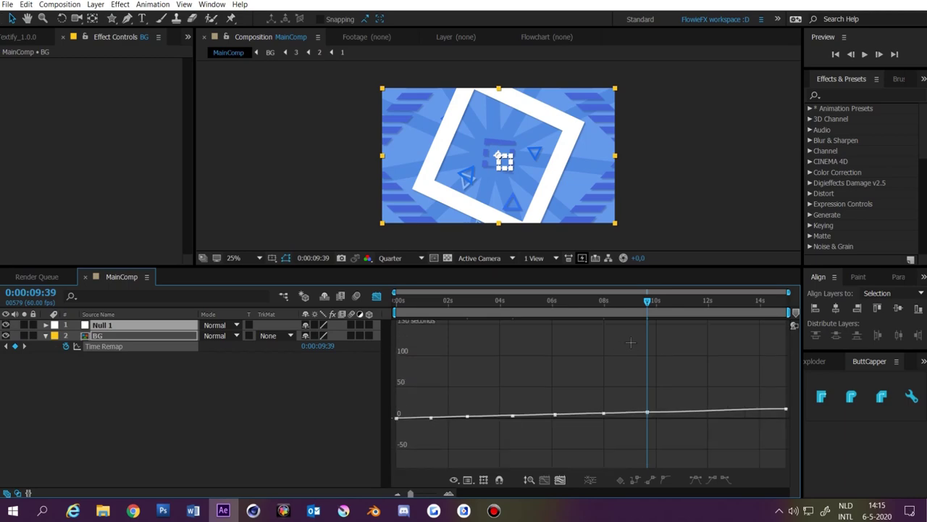
left_click_drag(789, 355, 391, 420)
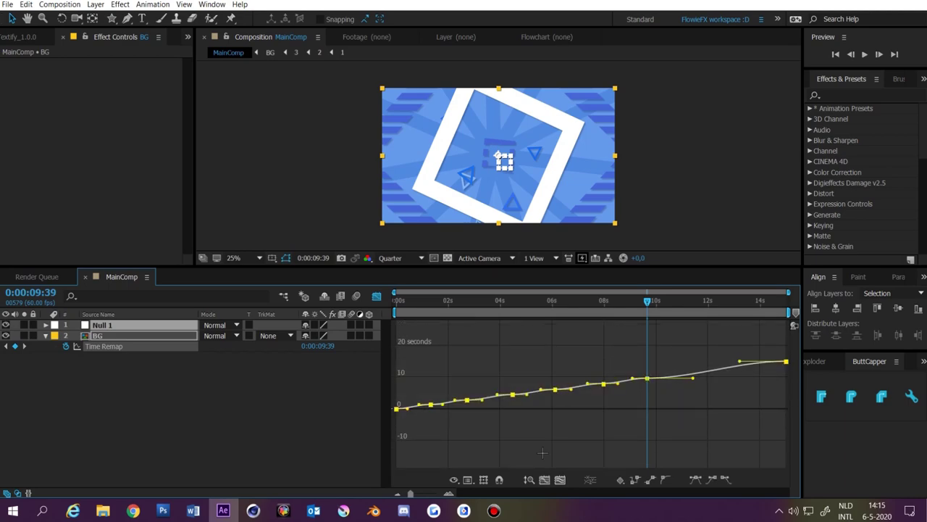
left_click(665, 480)
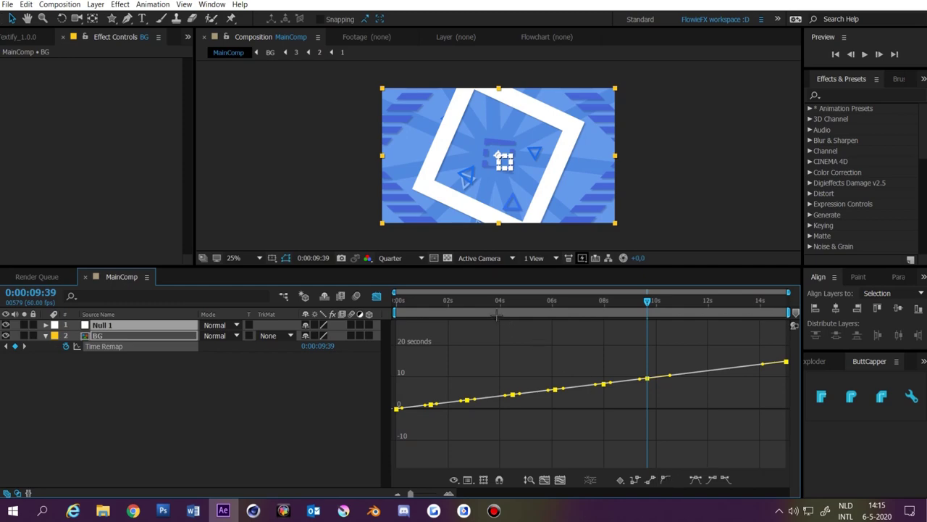
Steepen the handles of all selected Time Remap keyframes so the background speeds up sharply at each marker.
left_click(476, 303)
scroll(497, 373, "up", 3)
scroll(497, 373, "up", 2)
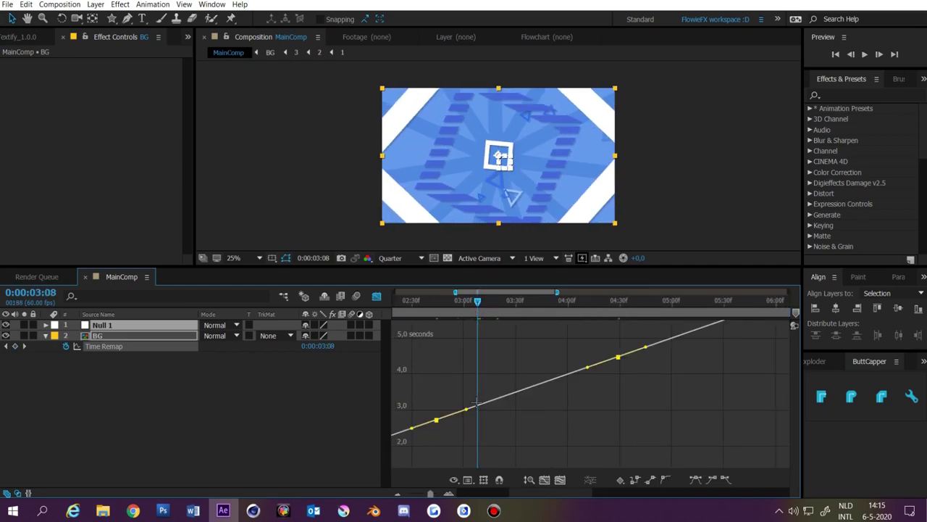
left_click_drag(467, 410, 447, 385)
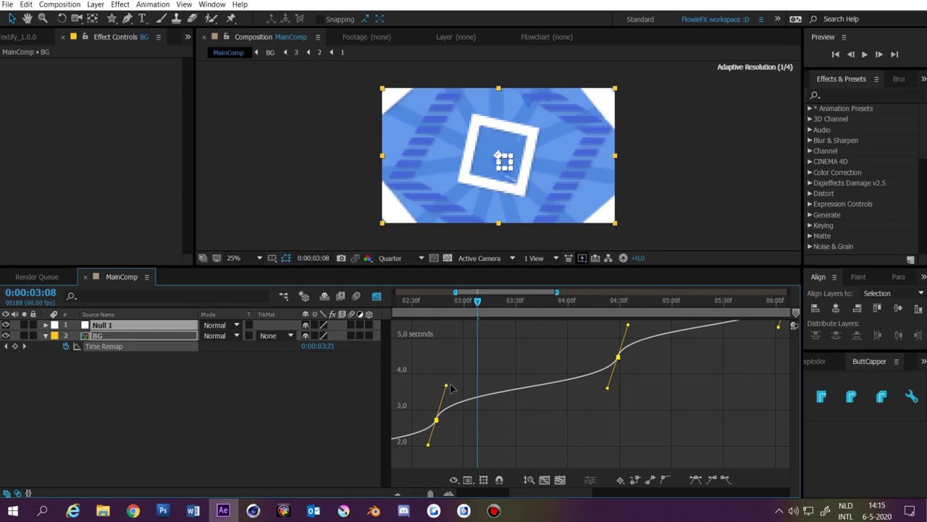
key("minus")
key("minus")
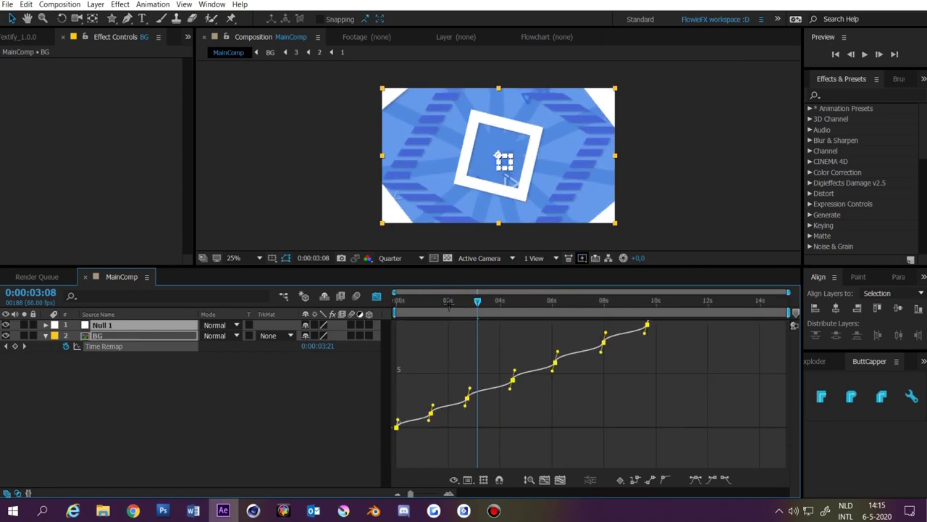
Remove the null layer, collapse BG's properties and preview the time-remapped background from about 2 seconds.
left_click(448, 304)
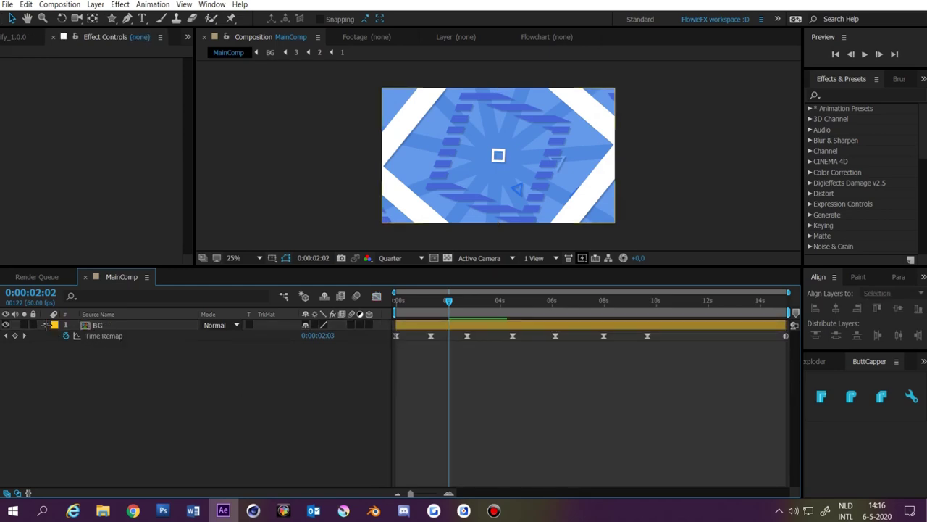
left_click(46, 325)
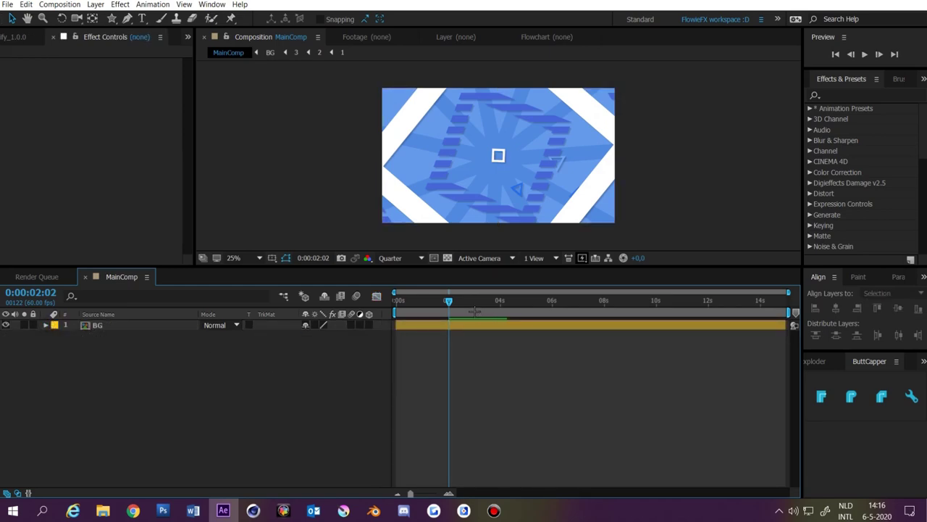
key("space")
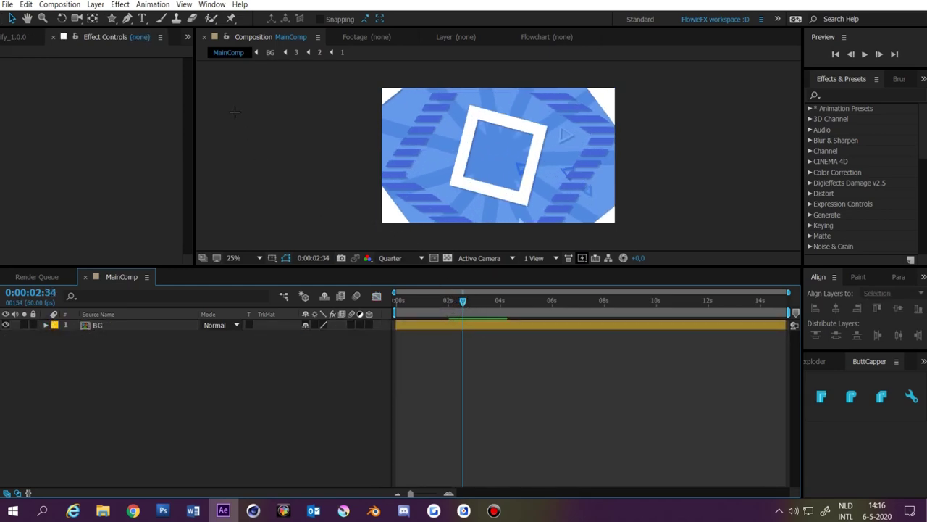
Draw a white-filled circle larger than the frame with the Ellipse tool and center it in the composition.
left_click(112, 18)
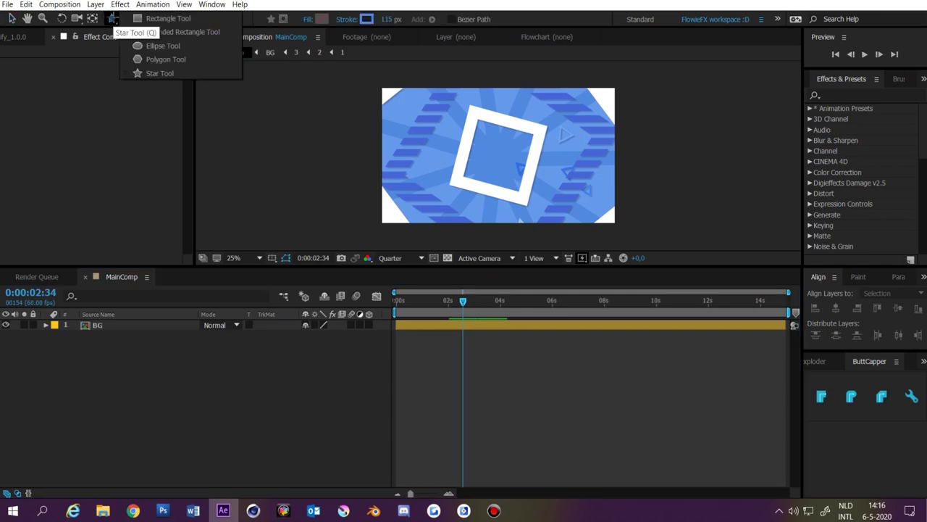
left_click(148, 44)
left_click(321, 19)
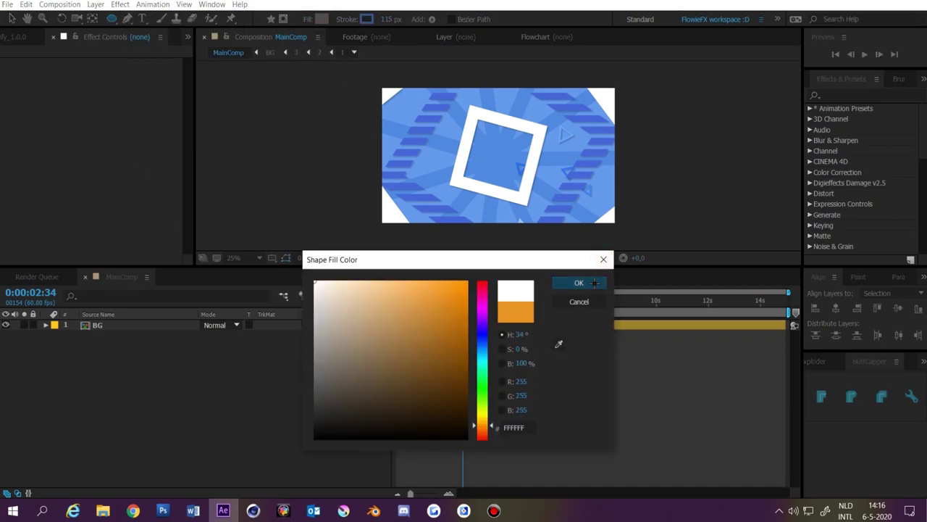
left_click(579, 283)
key("comma")
key("comma")
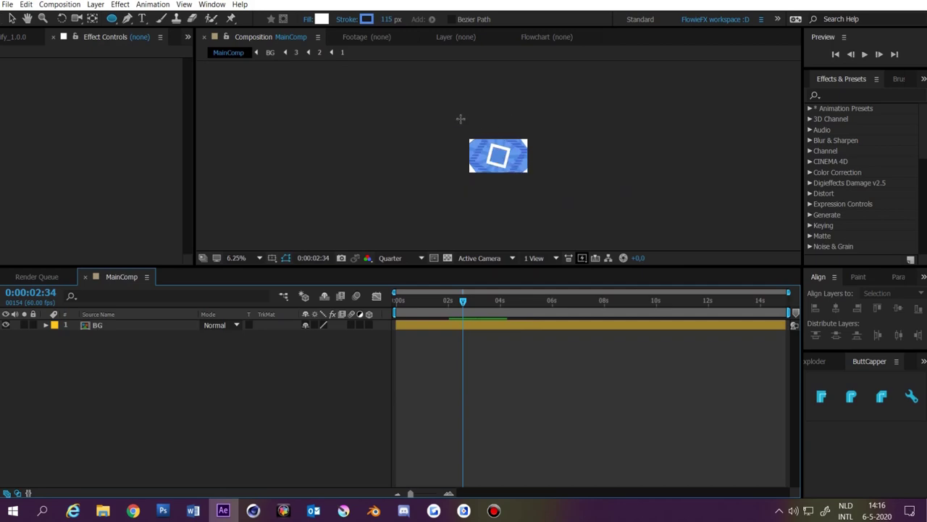
left_click_drag(455, 114, 540, 200)
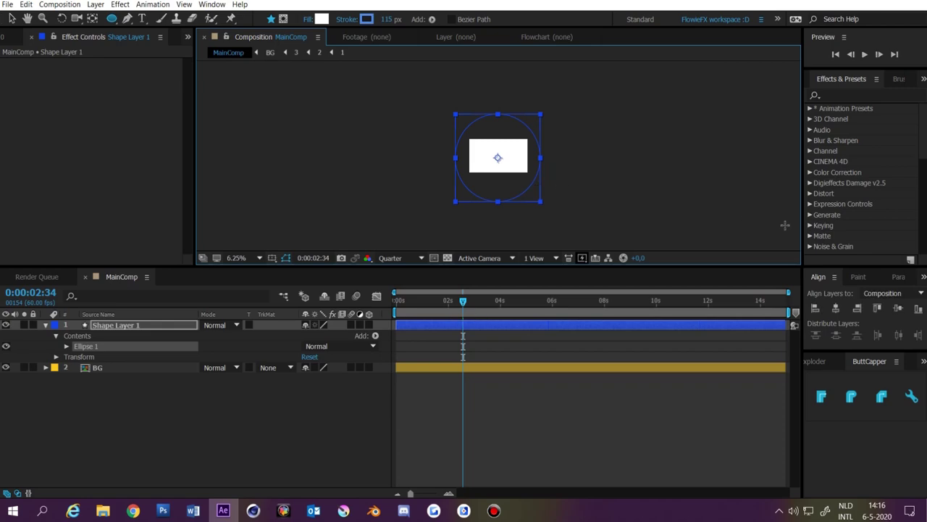
left_click(836, 308)
left_click(898, 309)
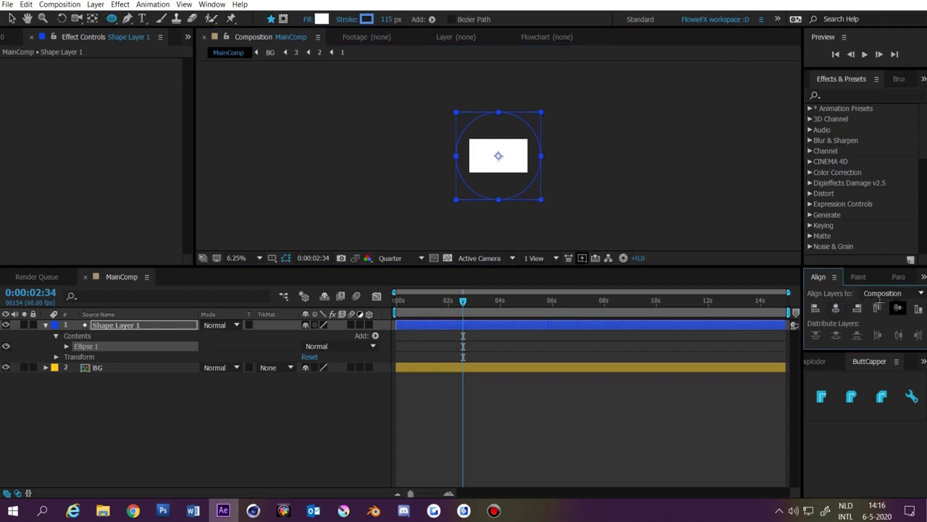
Animate the circle layer's scale with eased keyframes from 0% at the start to covering the whole frame at 0:00:01:14.
left_click(481, 419)
left_click_drag(421, 300, 395, 302)
left_click(415, 326)
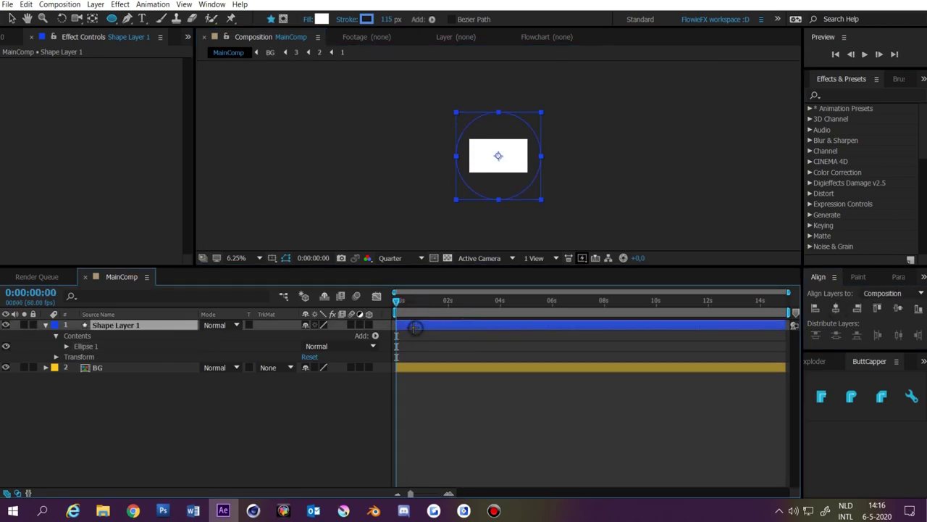
key("s")
left_click(337, 337)
type("0")
left_click(265, 397)
left_click(76, 336)
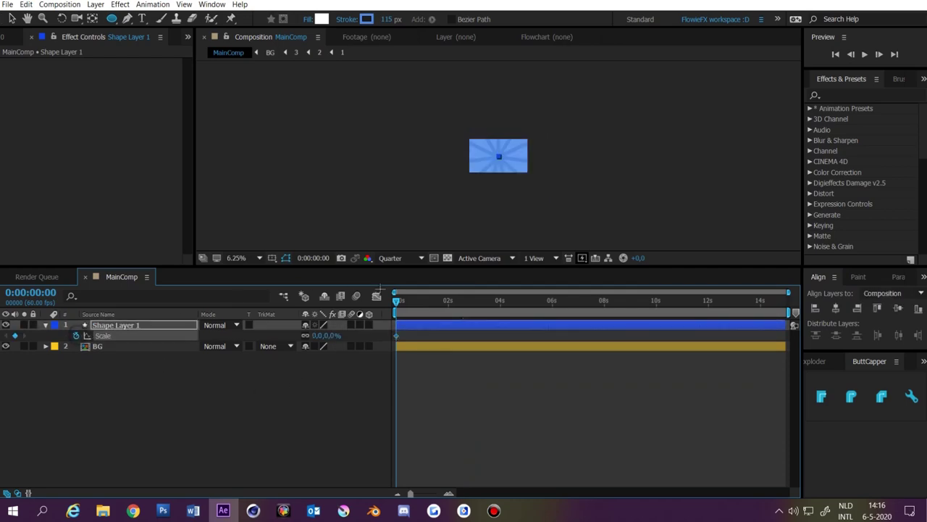
left_click(428, 300)
left_click_drag(332, 336, 386, 338)
Set the circle layer's blending mode to Stencil Alpha and preview the reveal from the start.
left_click(232, 325)
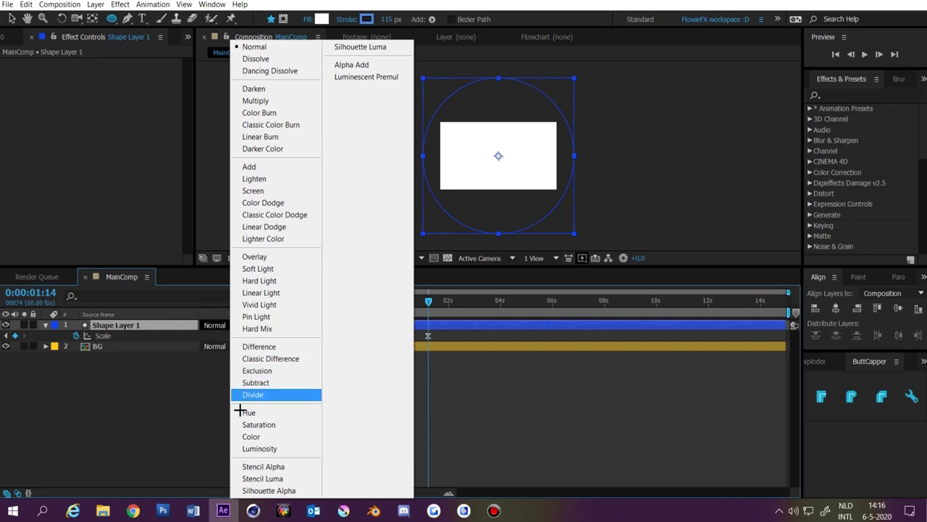
left_click(291, 467)
left_click_drag(428, 300, 396, 300)
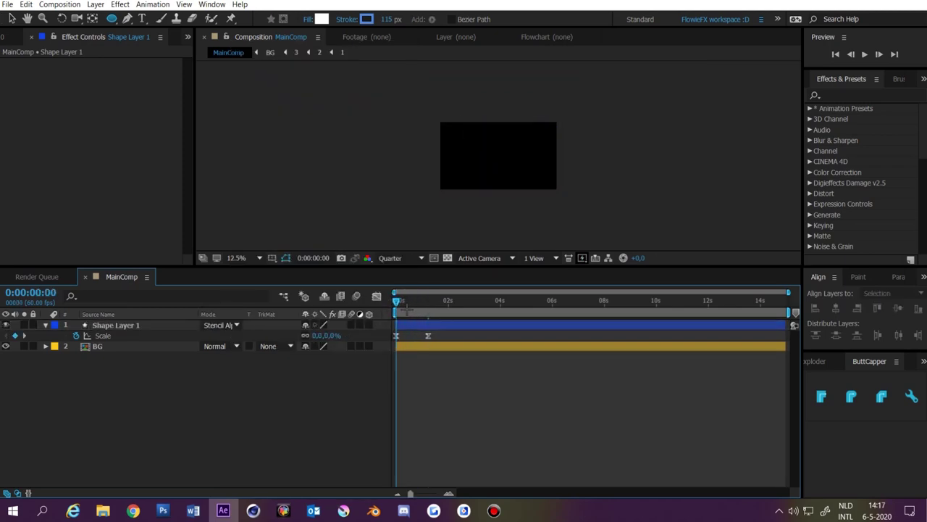
key("space")
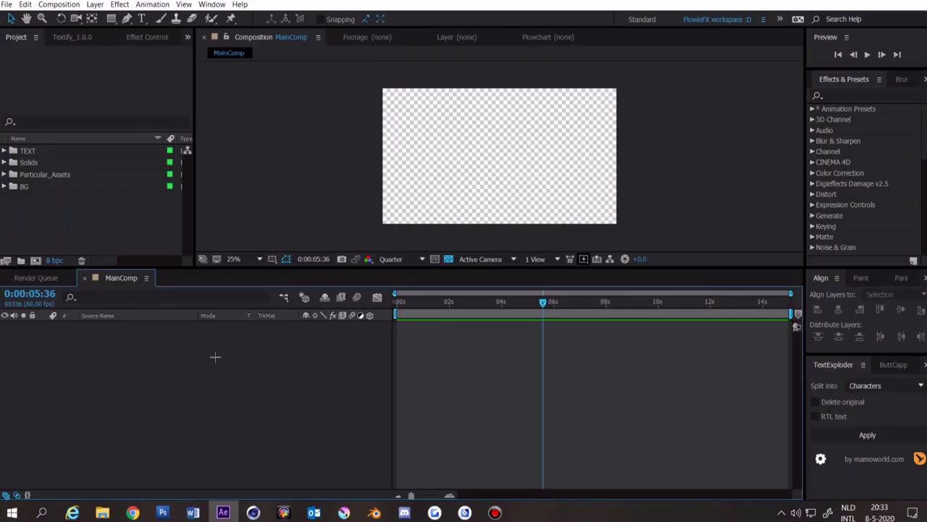
Set up the Pen tool with its fill option set to None for drawing in the empty MainComp.
left_click_drag(215, 357, 269, 397)
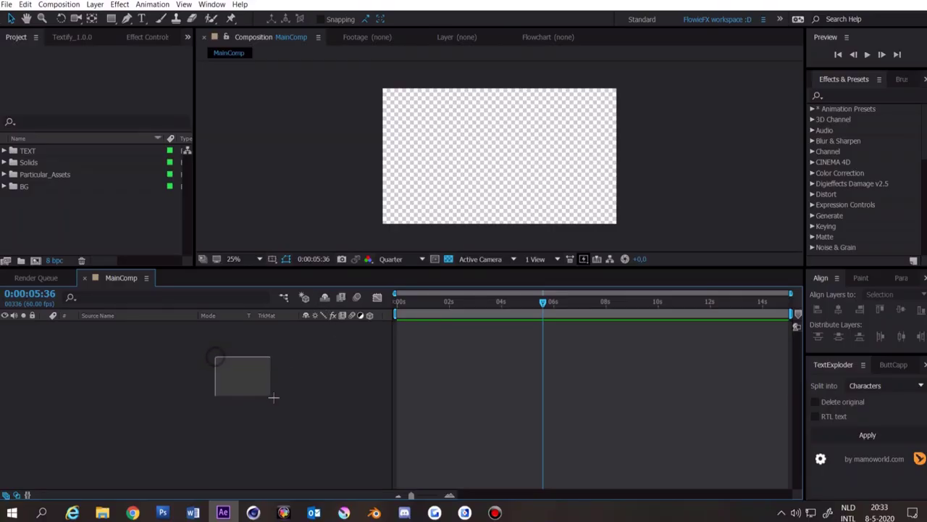
left_click(126, 19)
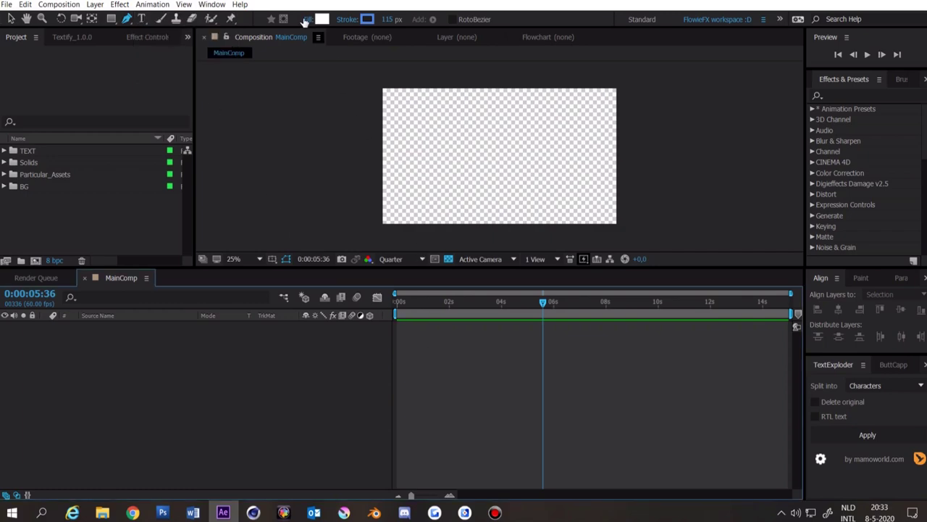
left_click(307, 19)
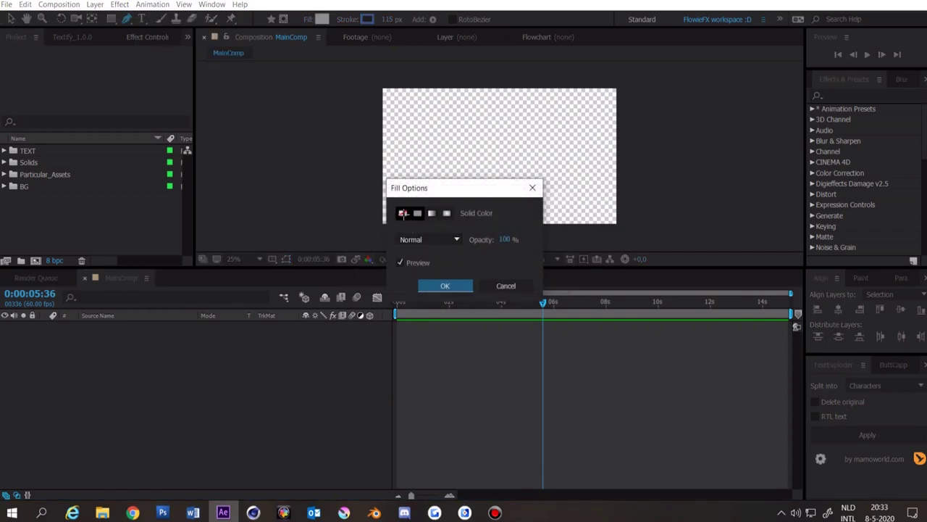
left_click(402, 213)
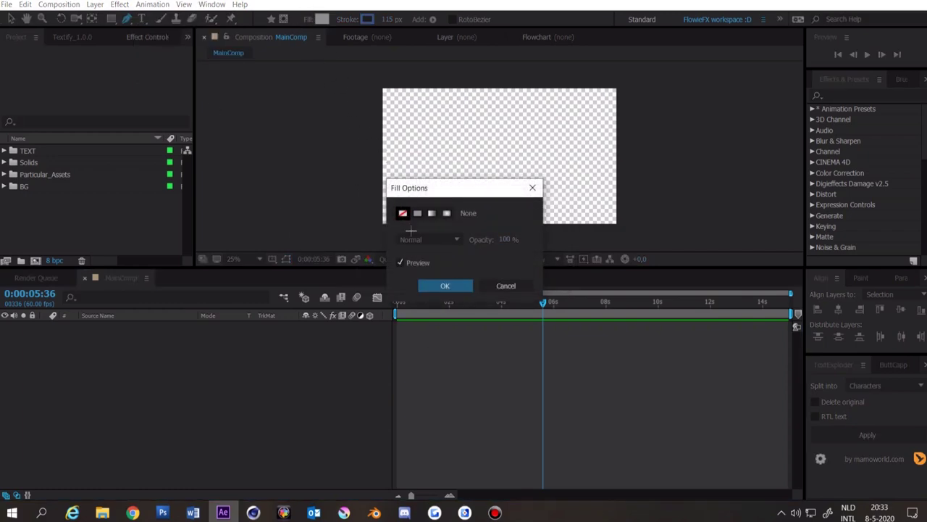
left_click(444, 285)
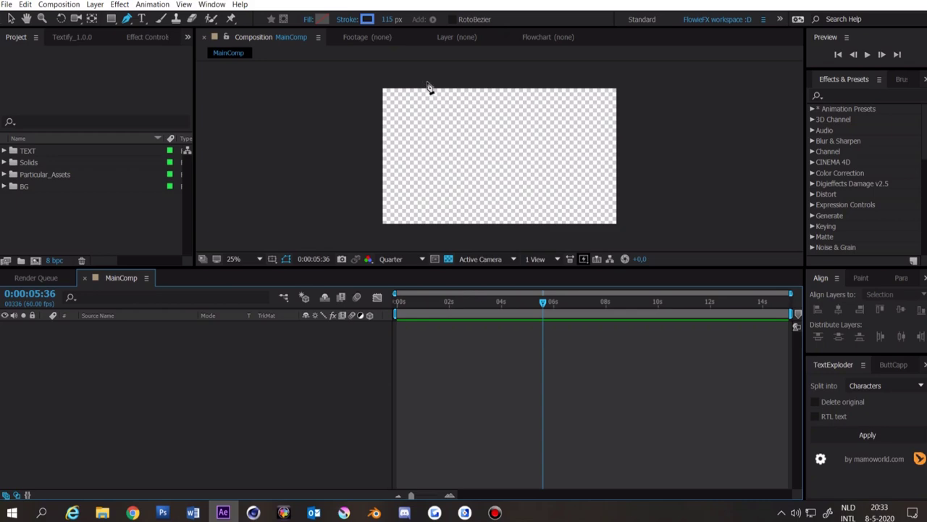
Draw a looping open path across MainComp with the Pen tool, starting above the frame and ending below its lower-right edge.
left_click_drag(417, 81, 391, 170)
left_click_drag(466, 202, 523, 200)
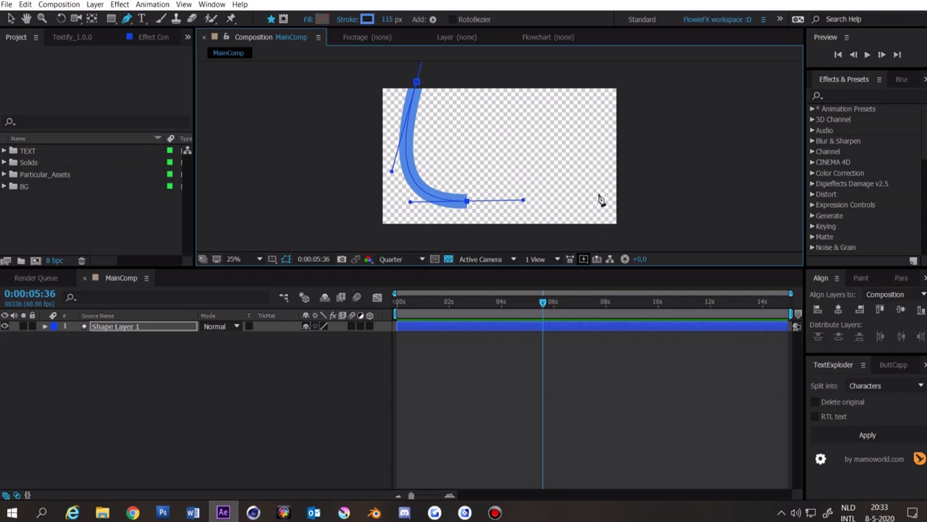
mouse_move(570, 136)
left_mouse_down()
mouse_move(532, 58)
mouse_move(553, 101)
left_mouse_up()
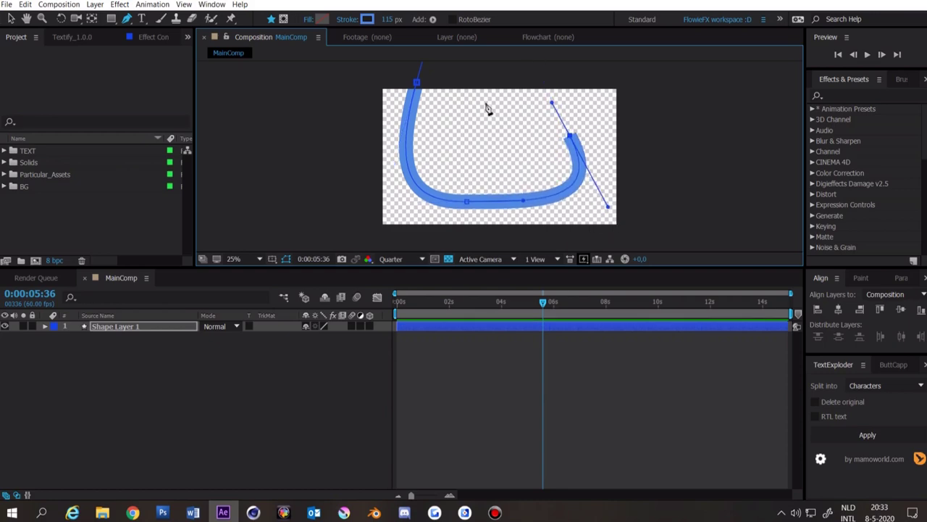
left_click_drag(469, 107, 431, 115)
left_click_drag(456, 184, 513, 184)
left_click_drag(644, 195, 651, 321)
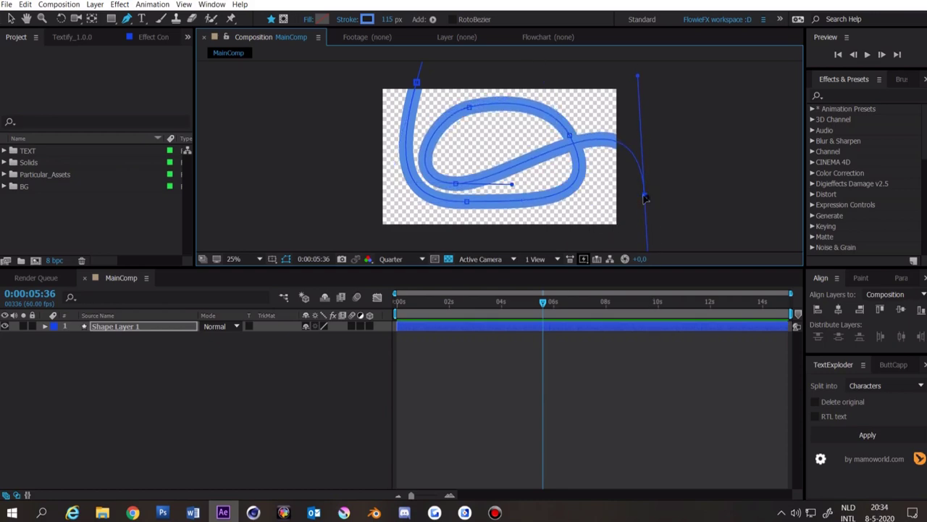
left_click(619, 360)
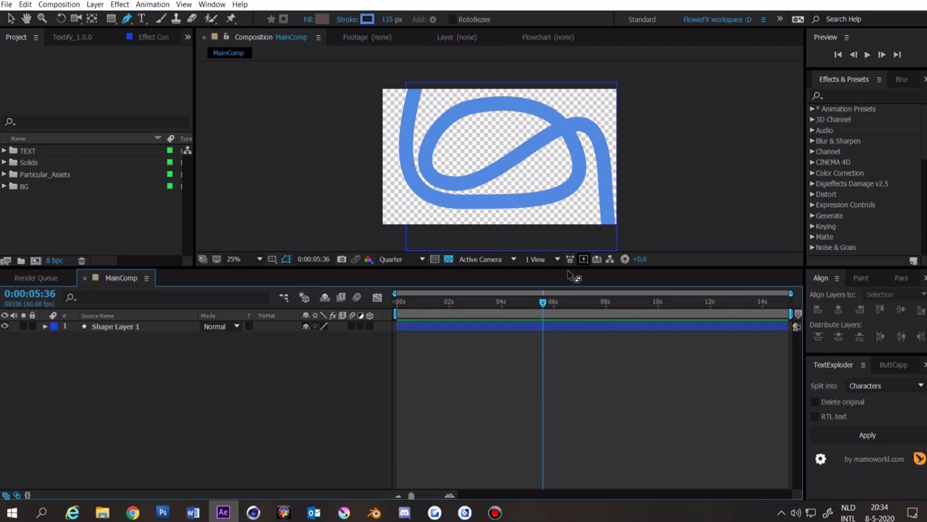
Set the looping path's stroke width to 50 px and its stroke colour to white.
left_click(527, 325)
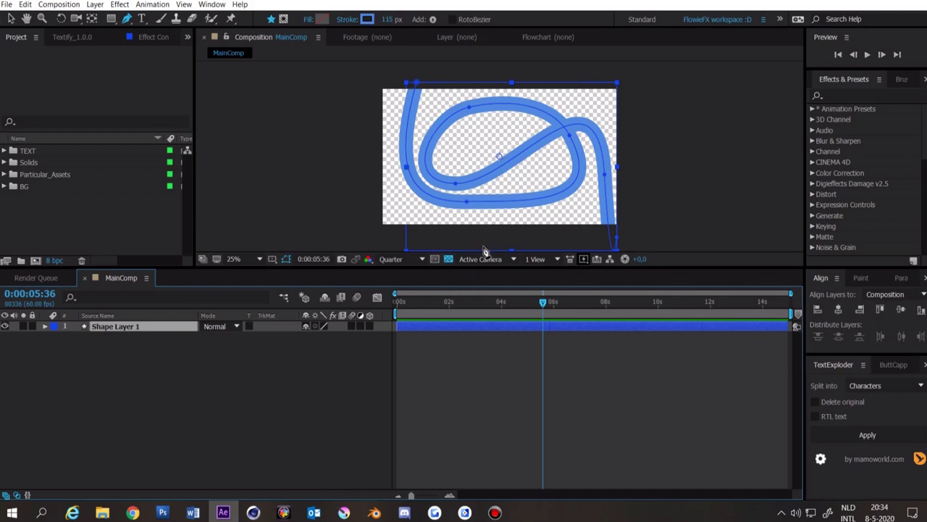
left_click_drag(395, 19, 389, 25)
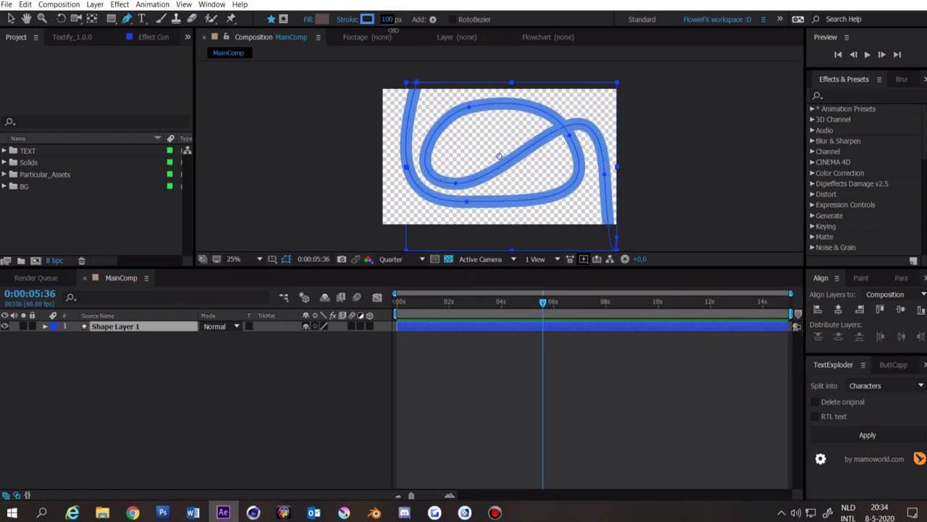
left_click(389, 21)
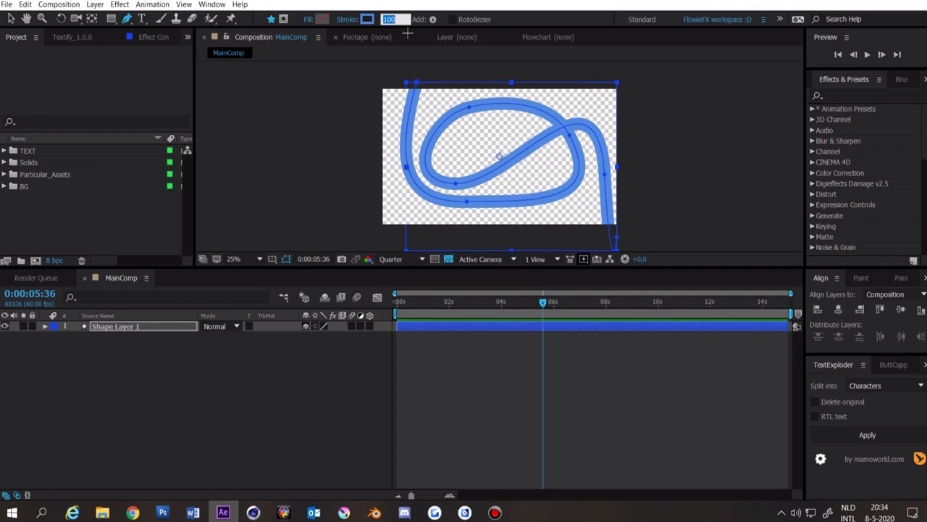
type("50")
key("Return")
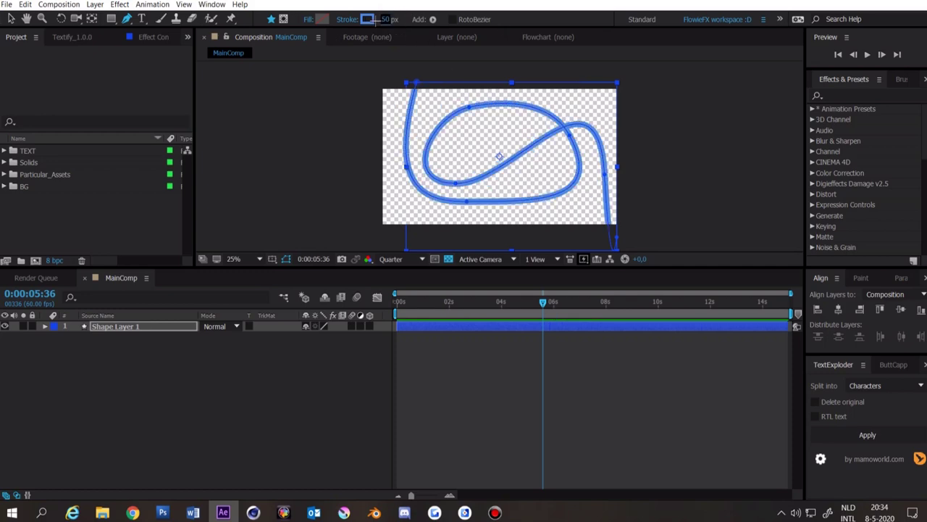
left_click(367, 18)
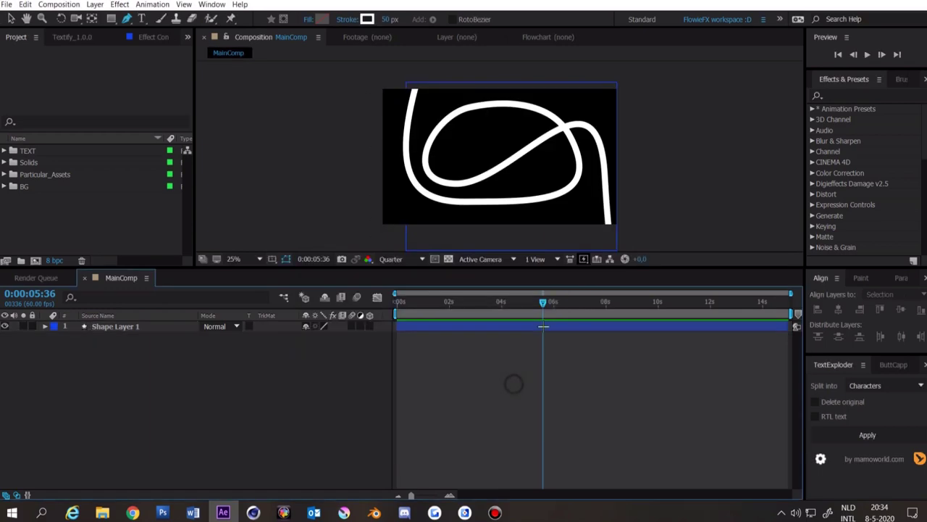
Move to the start of the composition and add Trim Paths to Shape Layer 1, revealing its properties.
mouse_move(517, 302)
left_mouse_down()
mouse_move(428, 303)
mouse_move(488, 325)
mouse_move(536, 323)
mouse_move(190, 334)
left_mouse_up()
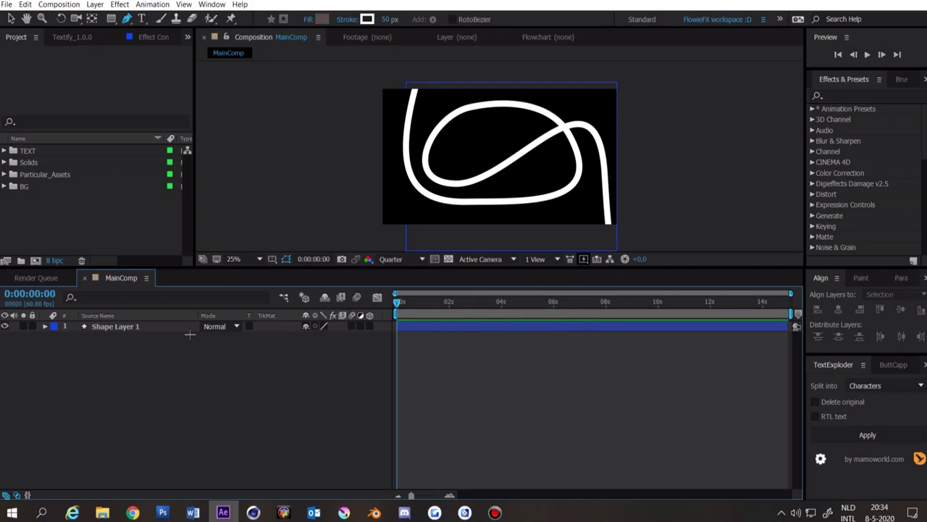
left_click(44, 327)
left_click(376, 336)
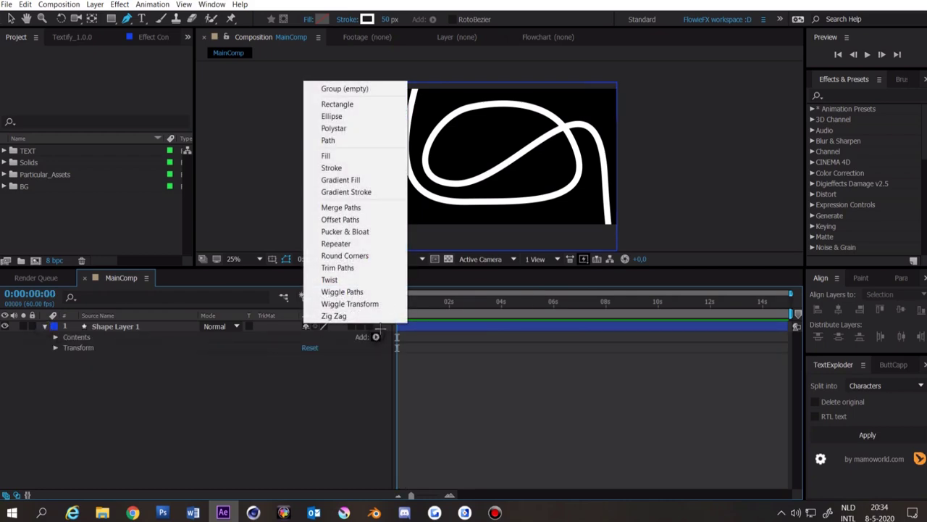
left_click(360, 268)
left_click(65, 358)
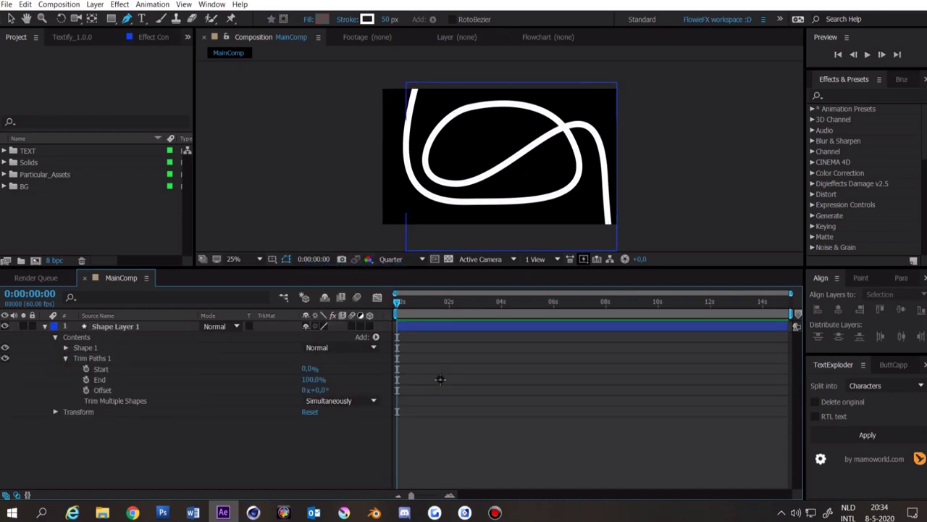
Set the Trim Paths End to 0% and add Start and End keyframes at 0:00:00:00.
left_click(310, 378)
type("0")
key("Return")
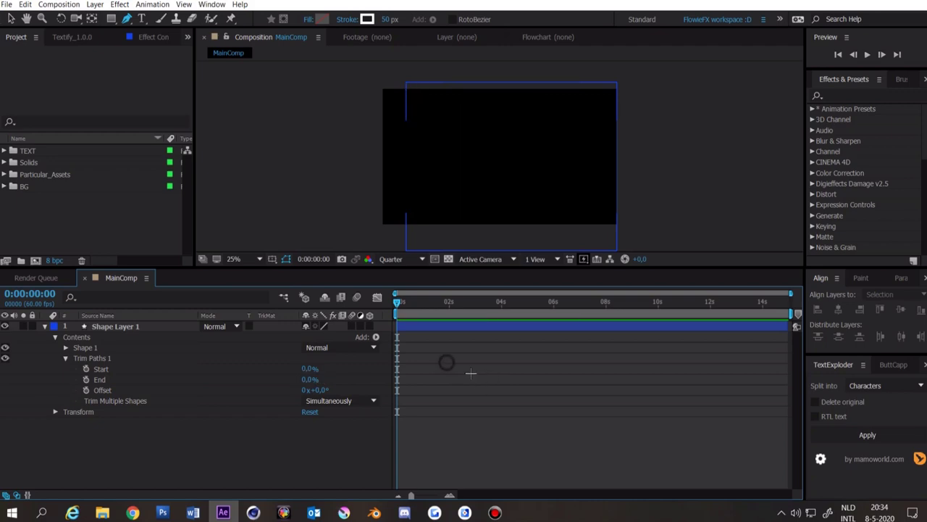
left_click(467, 369)
left_click(86, 369)
left_click(86, 380)
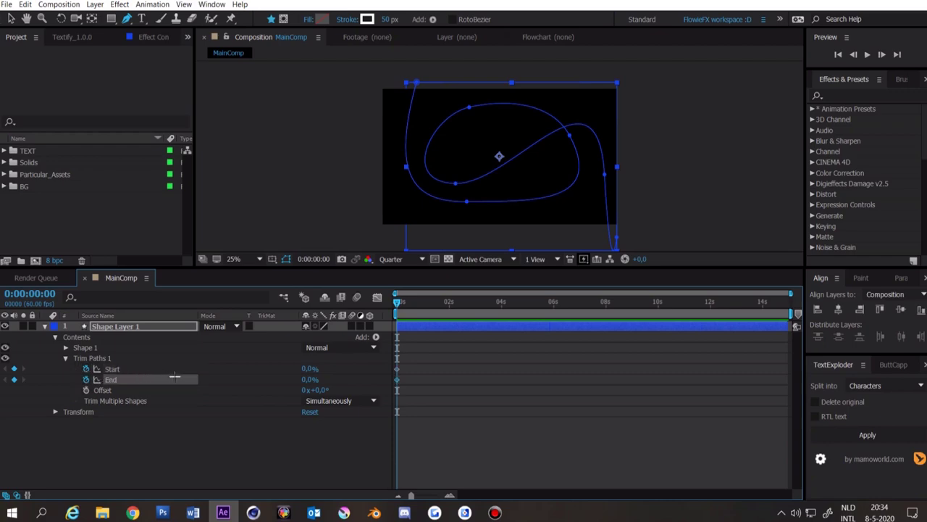
left_click(431, 347)
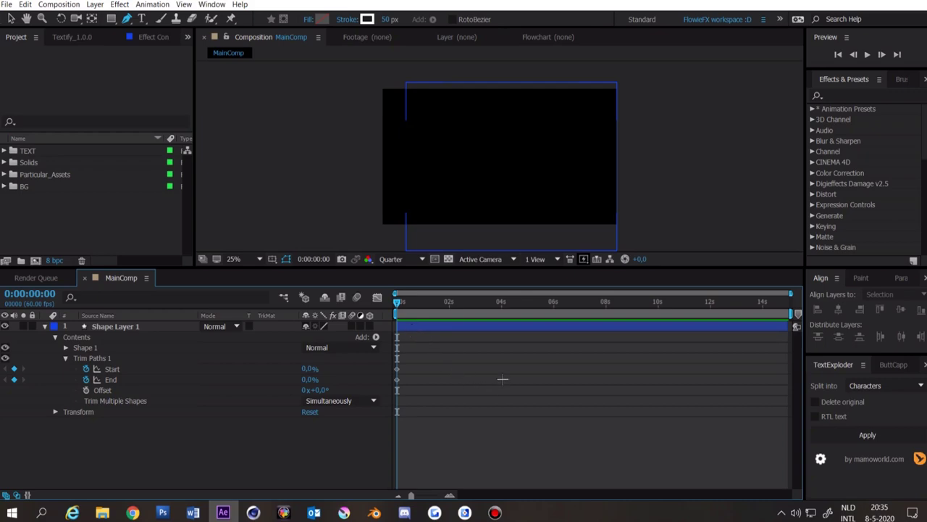
Keyframe both the Trim Paths Start and End at 100% at 0:00:02:00.
left_click(449, 303)
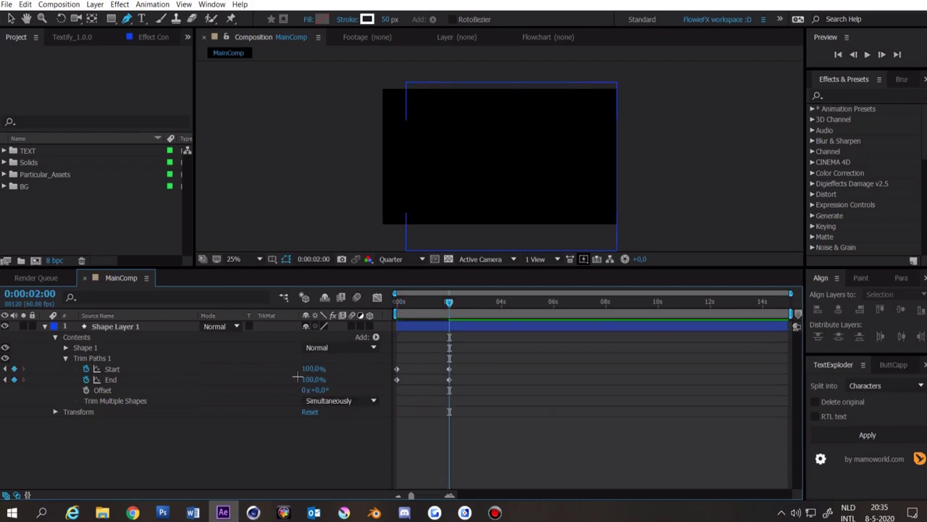
left_click(355, 372)
left_click(506, 303)
left_click(511, 374)
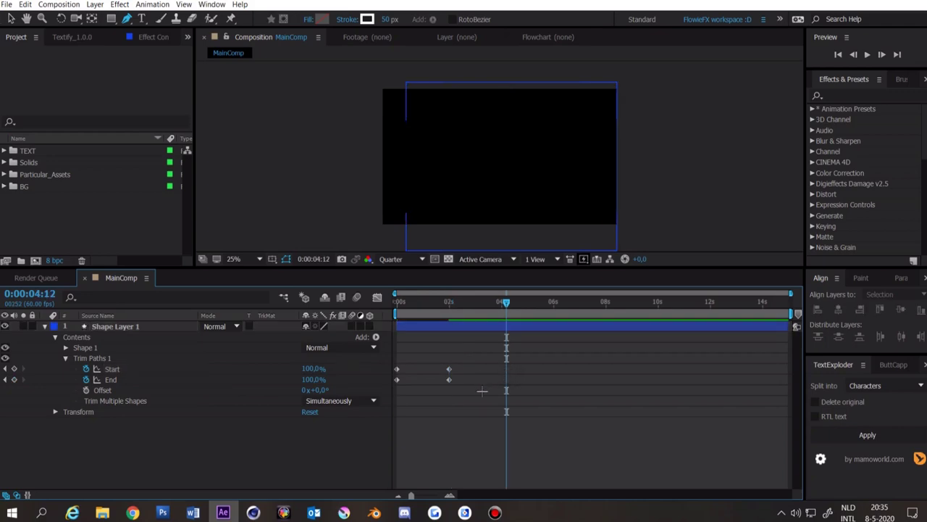
Shift both Trim Paths End keyframes about 0.4 seconds later than the Start keyframes and preview the line animation.
left_click_drag(492, 391, 393, 376)
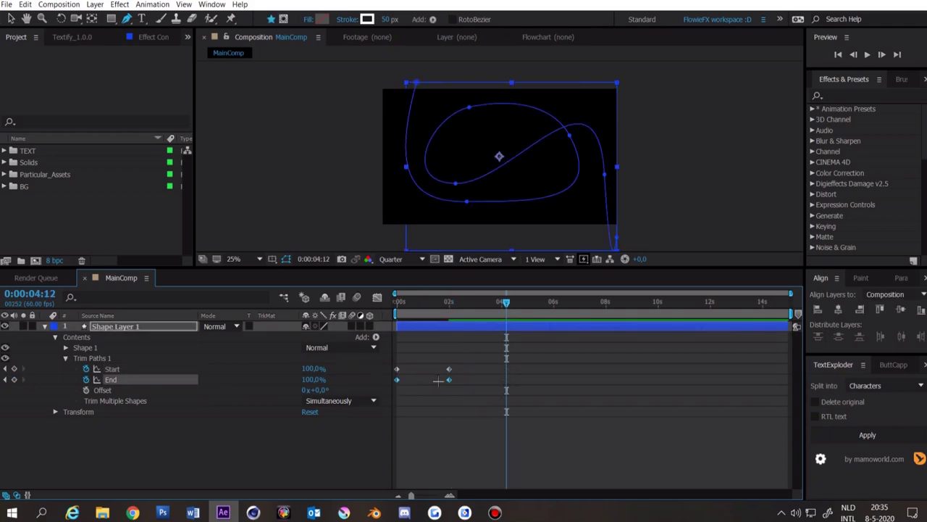
left_click_drag(450, 379, 459, 379)
left_click_drag(421, 303, 397, 303)
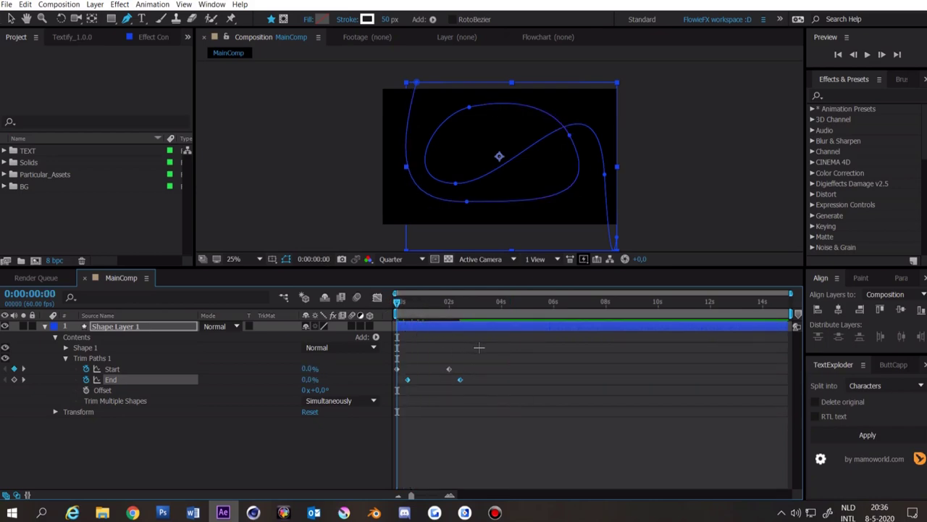
key("space")
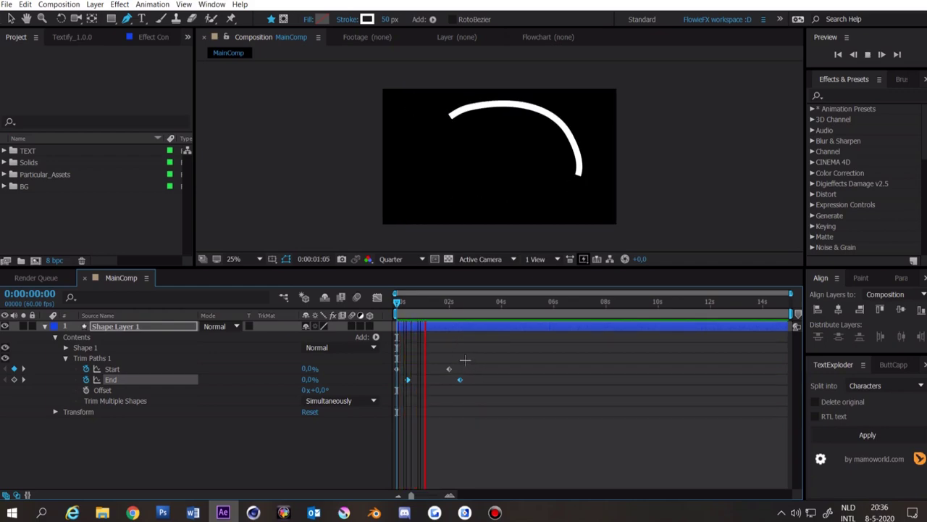
left_click(485, 380)
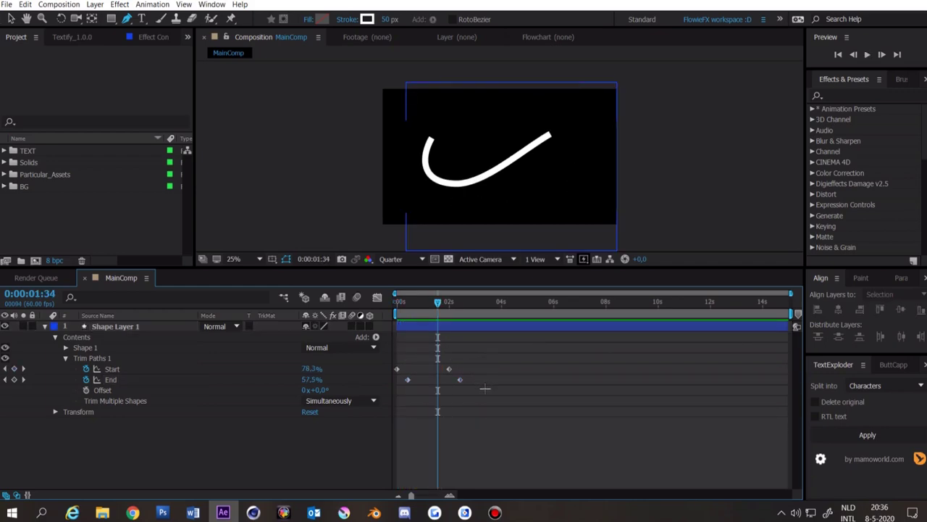
Try moving the last Start and End keyframes to about 4 and 4.4 seconds and preview the slower animation.
mouse_move(483, 394)
left_mouse_down()
mouse_move(433, 346)
mouse_move(500, 369)
left_mouse_up()
key("space")
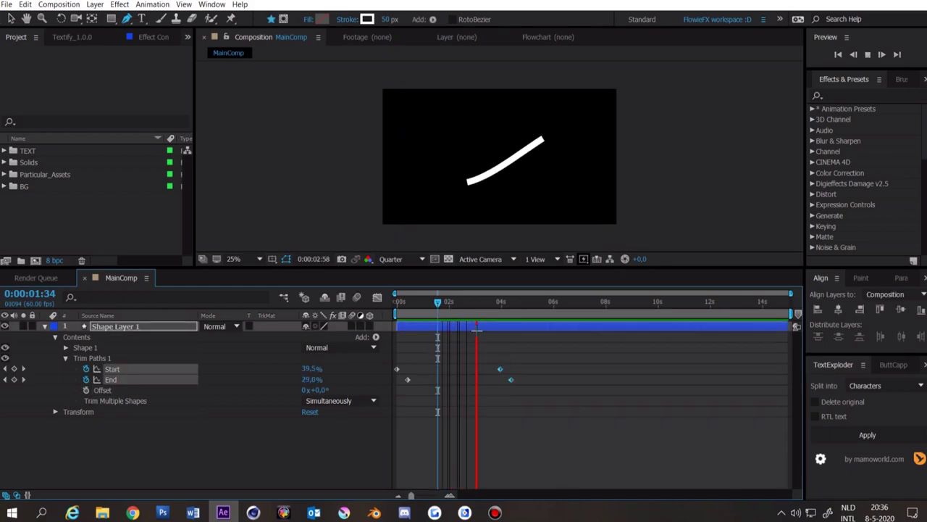
key("ctrl+z")
Place the last Start keyframe at about 2.1 seconds and the last End keyframe at about 2.5 seconds, previewing the timing.
left_click_drag(411, 302, 377, 298)
key("space")
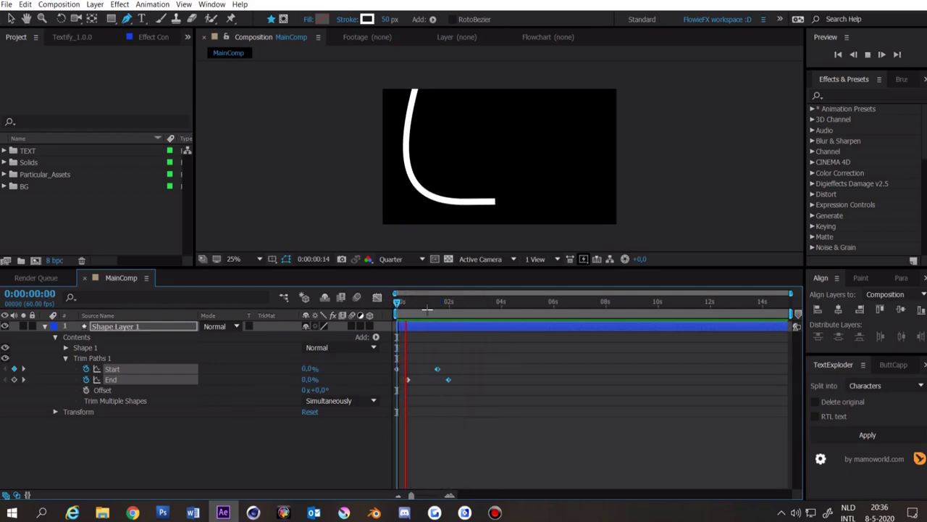
key("space")
key("space")
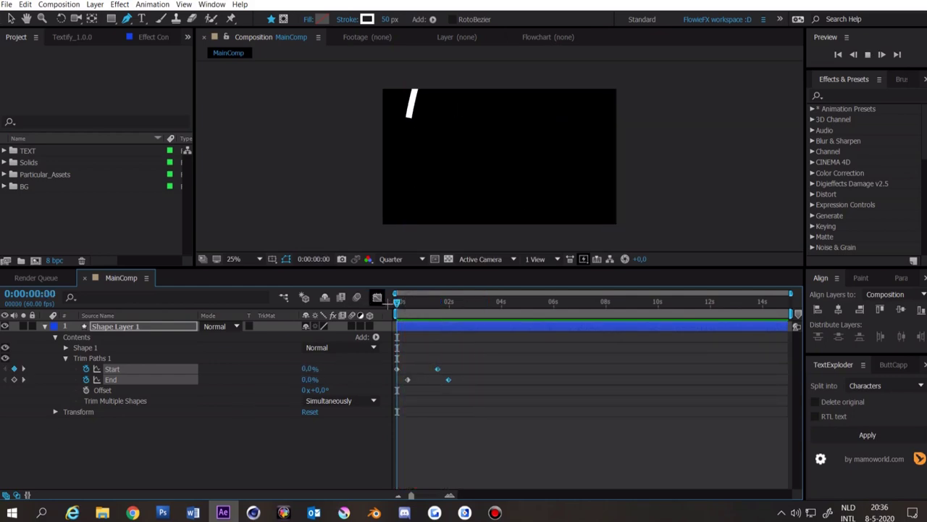
left_click(509, 350)
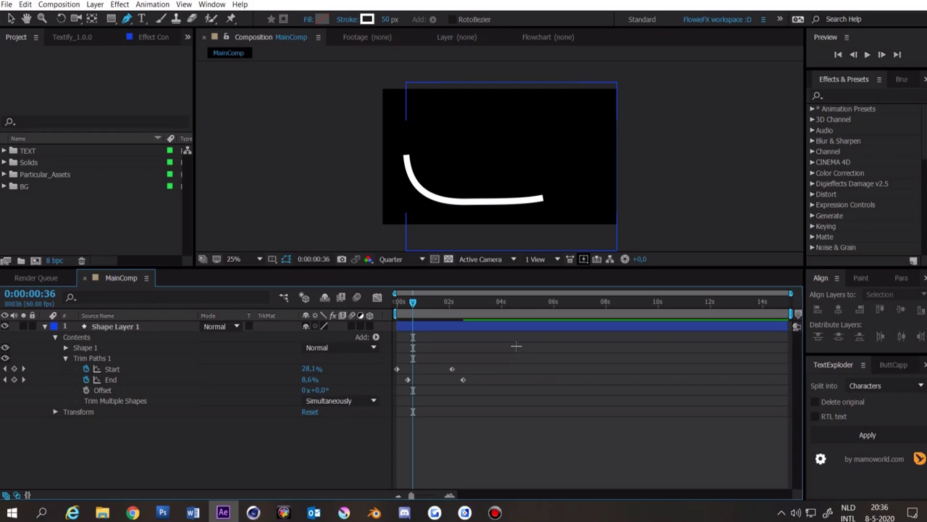
Apply Easy Ease to all Trim Paths Start and End keyframes and check the motion at about one second.
left_click_drag(498, 351, 383, 404)
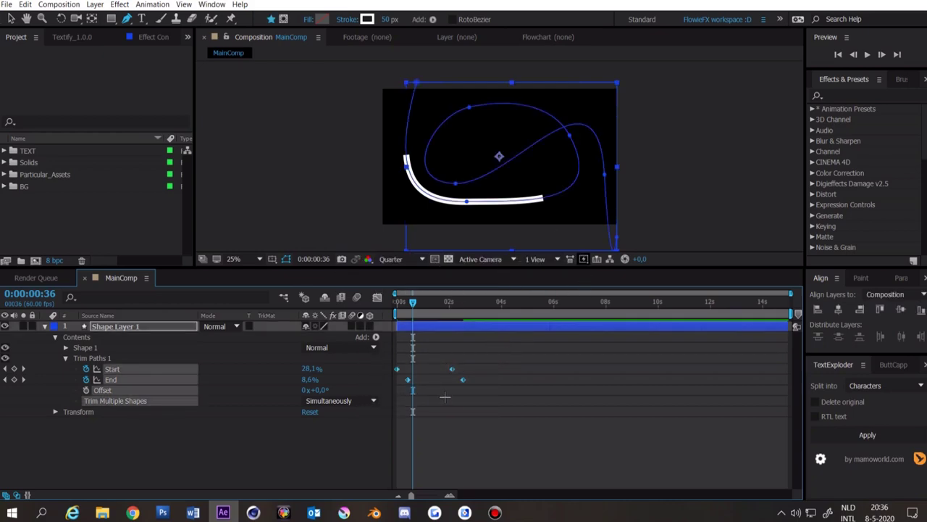
key("F9")
left_click_drag(416, 304, 425, 309)
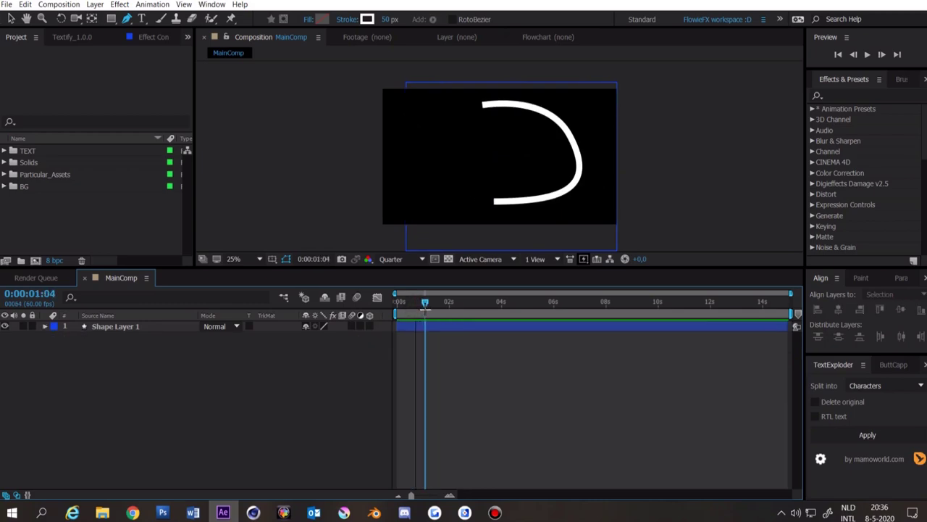
left_click(287, 395)
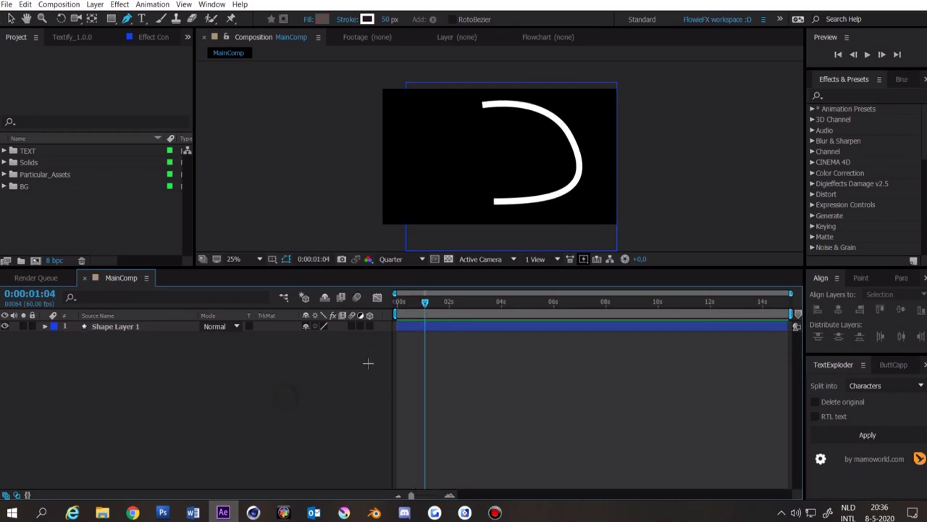
Duplicate Shape Layer 1 and set the copy's rotation to 180°.
left_click(128, 326)
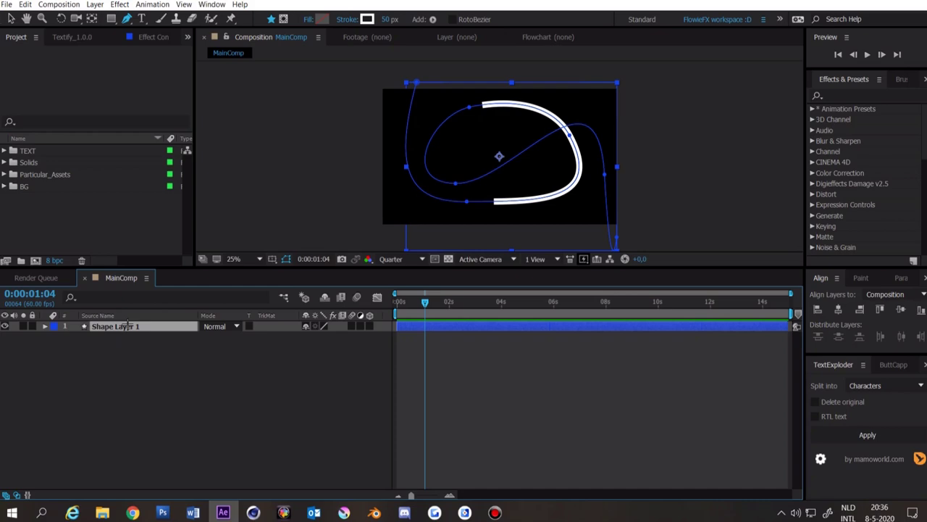
key("ctrl+d")
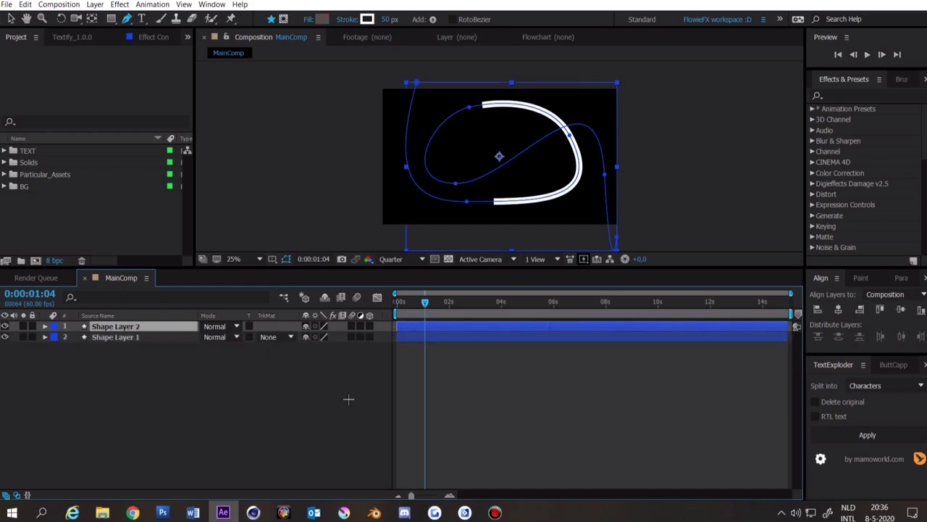
key("r")
left_click(317, 337)
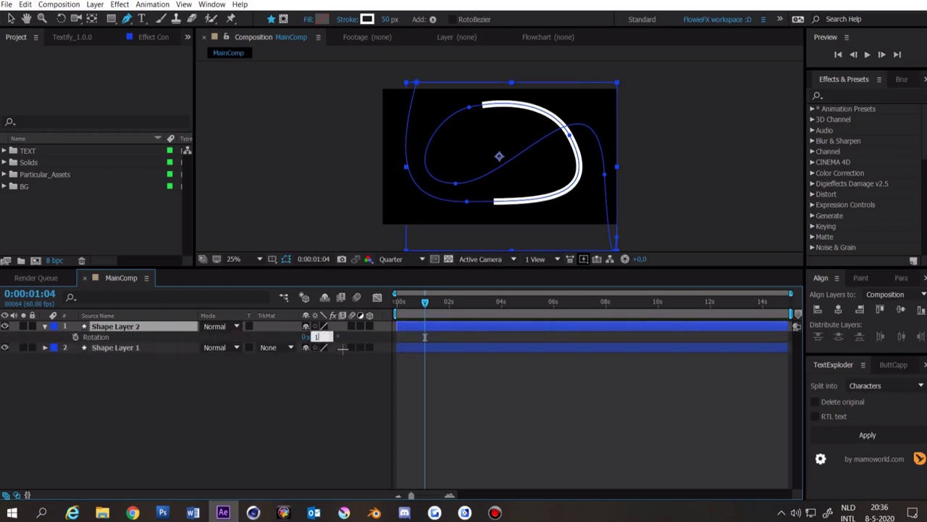
type("180")
left_click(418, 392)
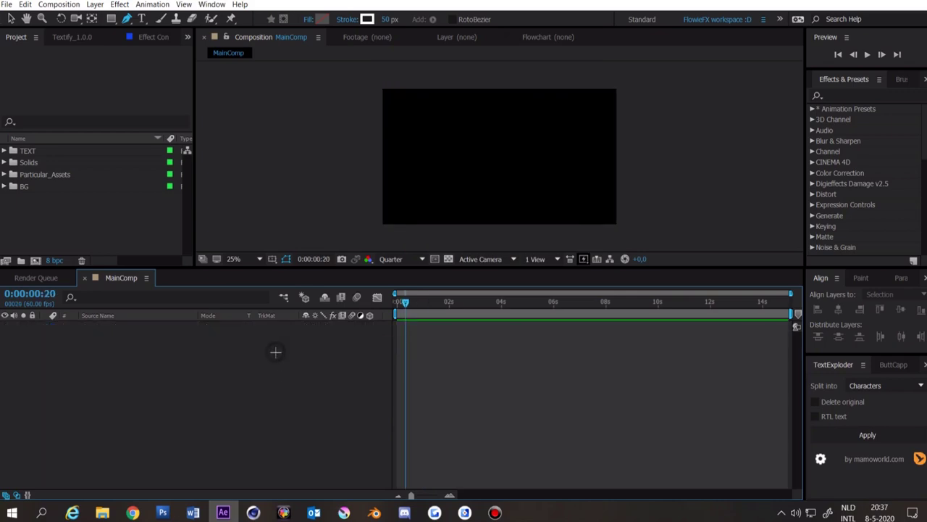
Create a white solid layer at 1920 x 1080 px in the empty MainComp.
right_click(157, 403)
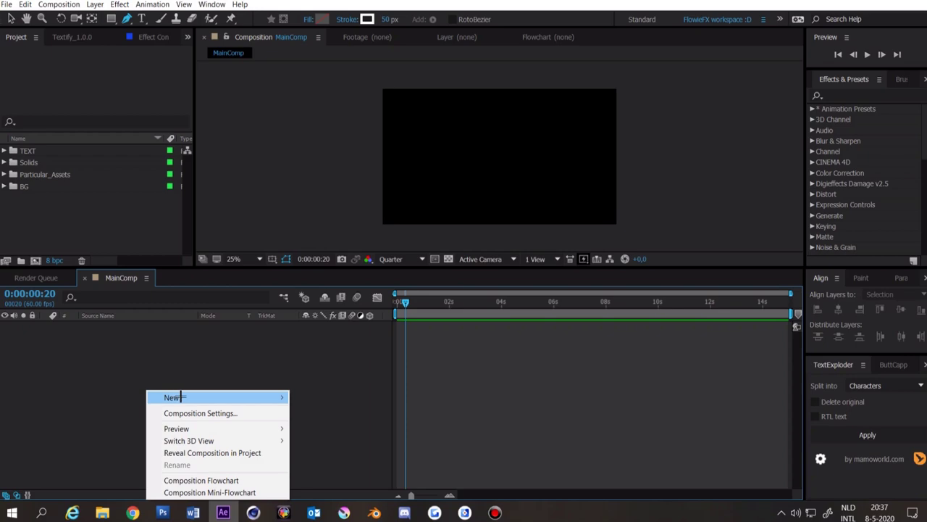
mouse_move(166, 396)
left_click(325, 425)
left_click(502, 439)
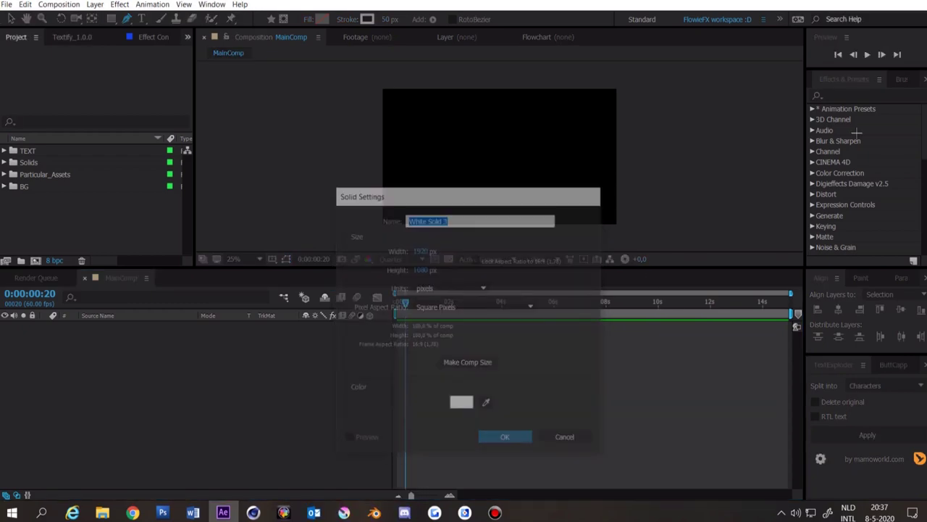
Find the 3D Stroke effect and apply it to the white solid.
left_click(881, 95)
type("3d str")
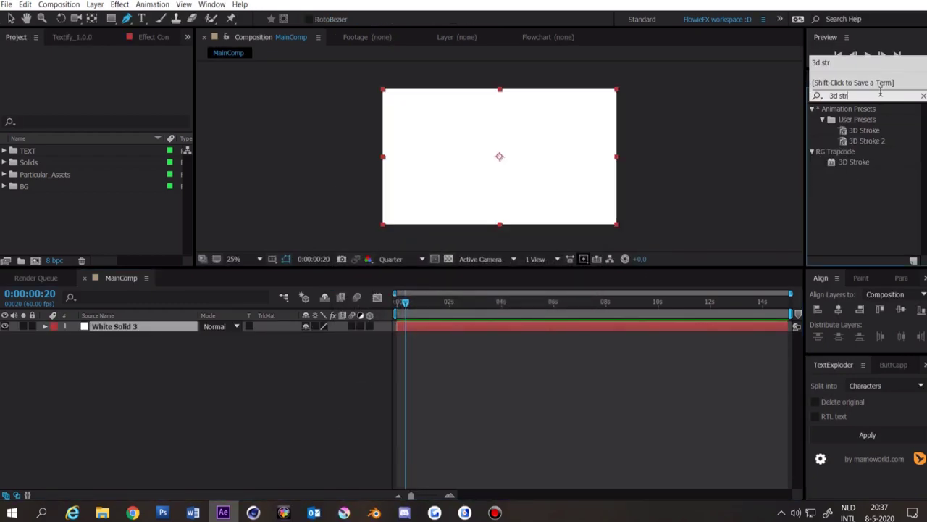
mouse_move(854, 161)
left_mouse_down()
mouse_move(652, 273)
mouse_move(431, 327)
left_mouse_up()
Draw a curved open mask path with the Pen tool, from above the frame's upper left around to the upper middle.
left_click(127, 18)
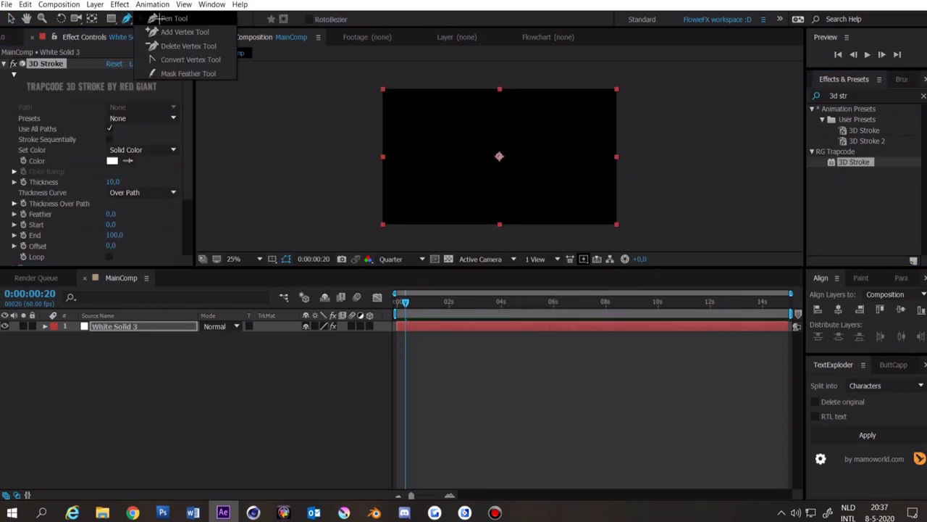
left_click(410, 69)
left_click_drag(513, 207, 561, 204)
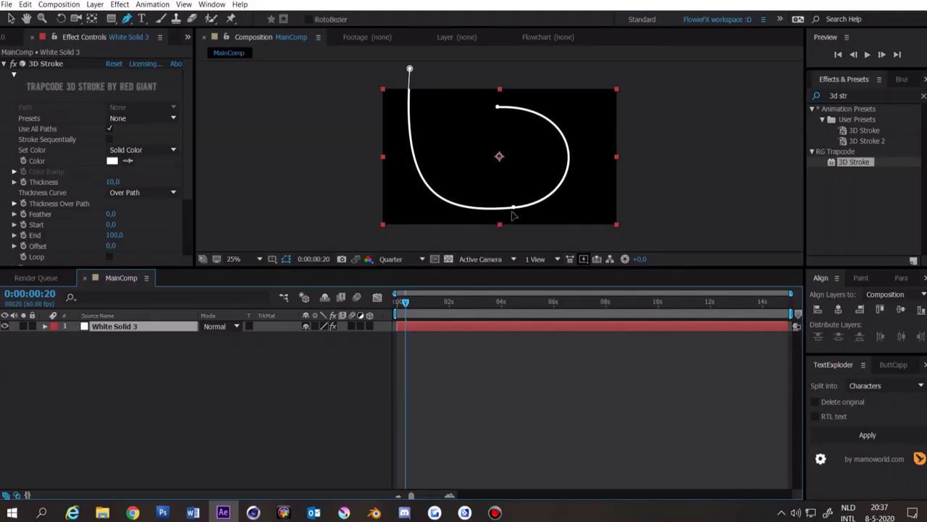
Set the 3D Stroke thickness to 50 and enable its taper so the line thins toward its start.
left_click(45, 325)
left_click(70, 336)
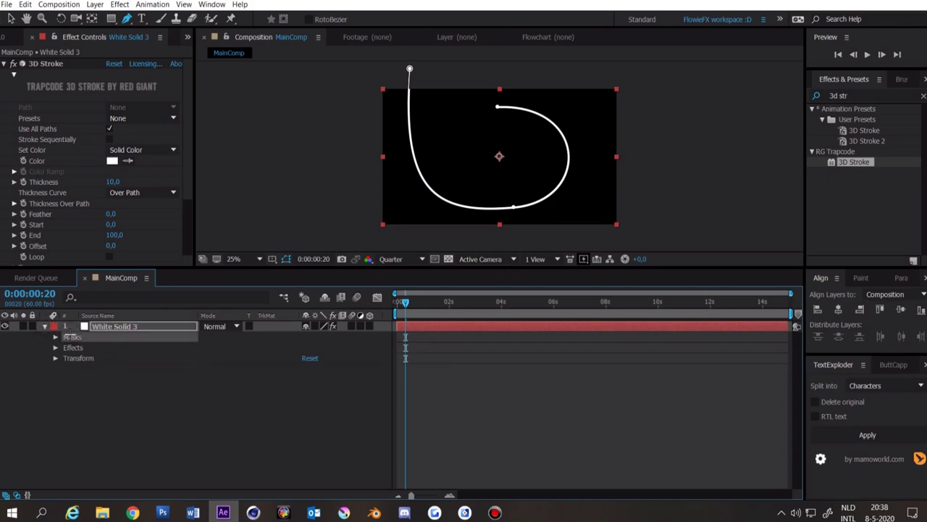
left_click(414, 324)
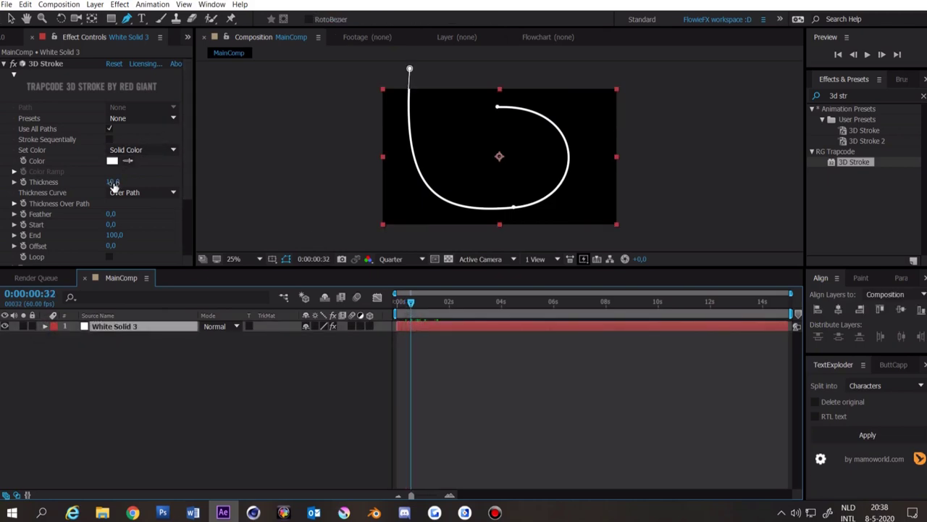
left_click(113, 183)
type("50")
key("Return")
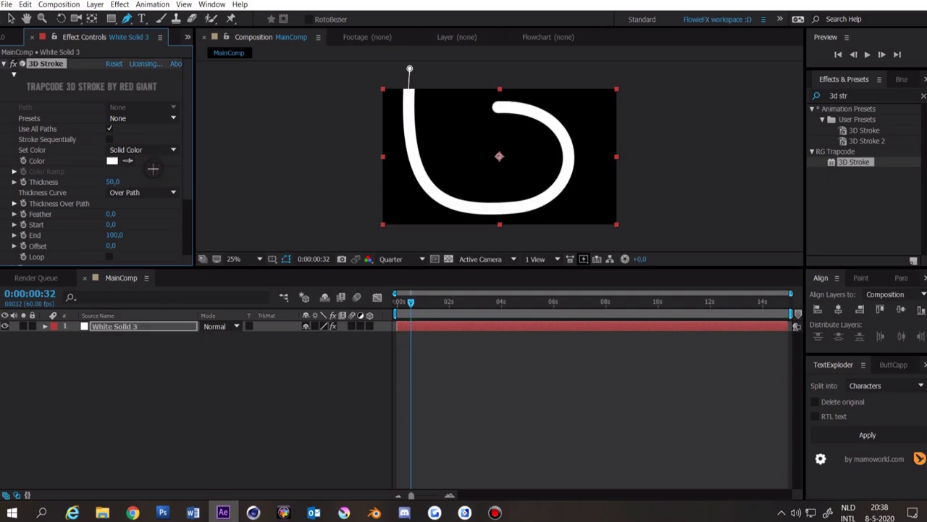
scroll(36, 197, "down", 3)
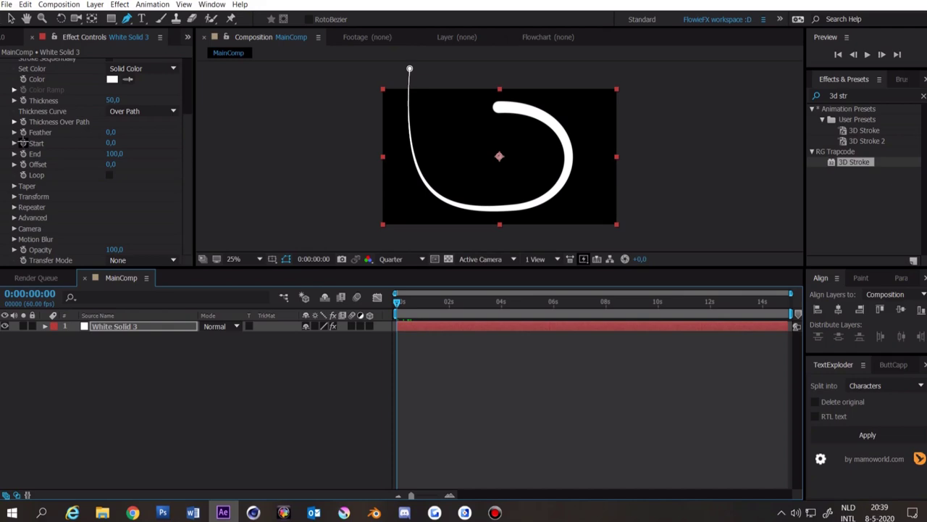
Add keyframes for the 3D Stroke Start and End at 0 seconds and reveal them in the timeline.
left_click(24, 144)
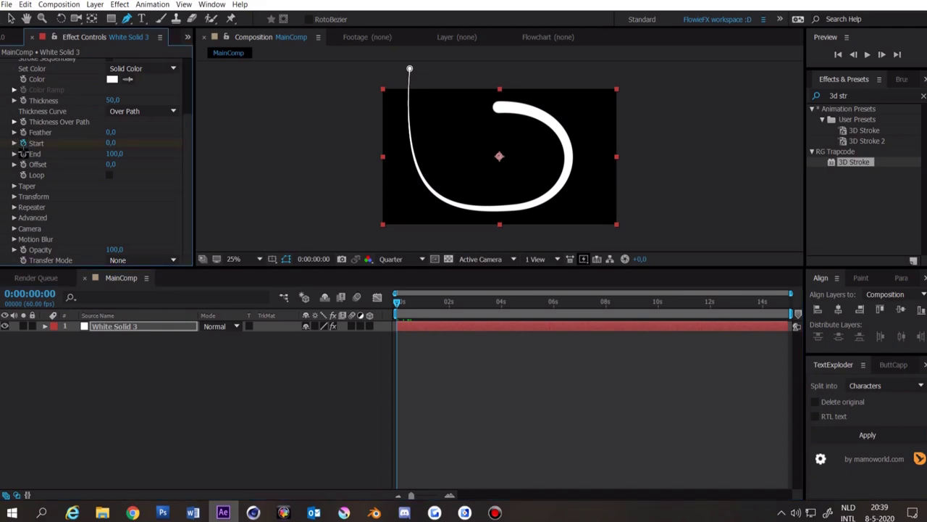
left_click(23, 154)
left_click(411, 301)
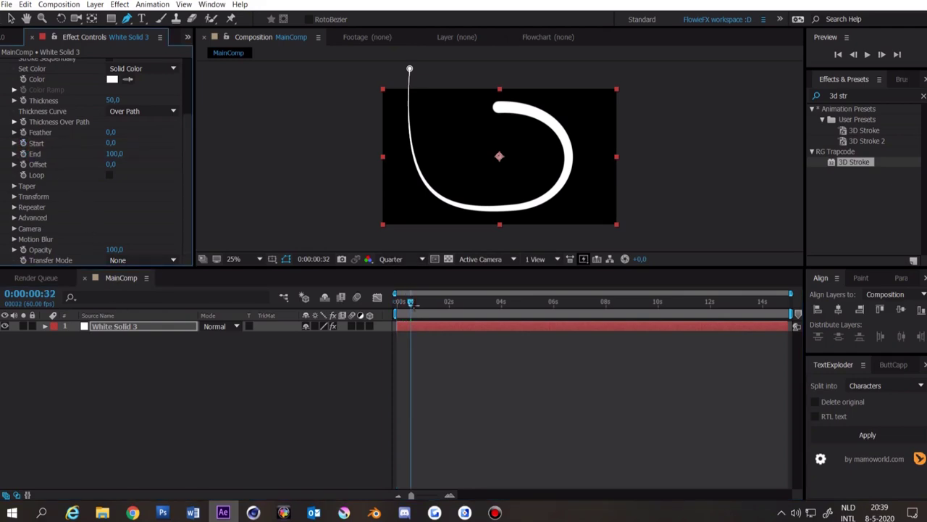
left_click_drag(415, 303, 397, 303)
key("u")
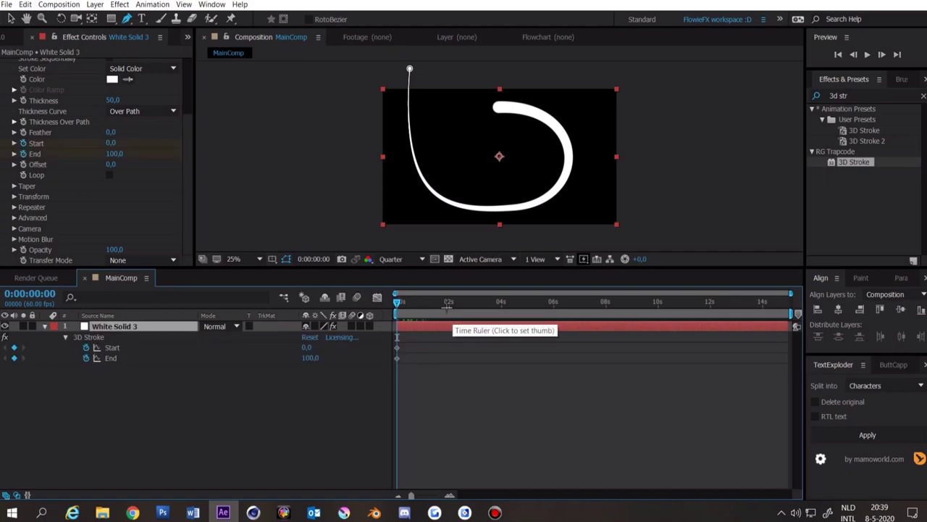
Add a raised Start keyframe at 2 seconds and preview the stroke animation.
left_click(449, 304)
left_click_drag(307, 347, 372, 351)
left_click(466, 374)
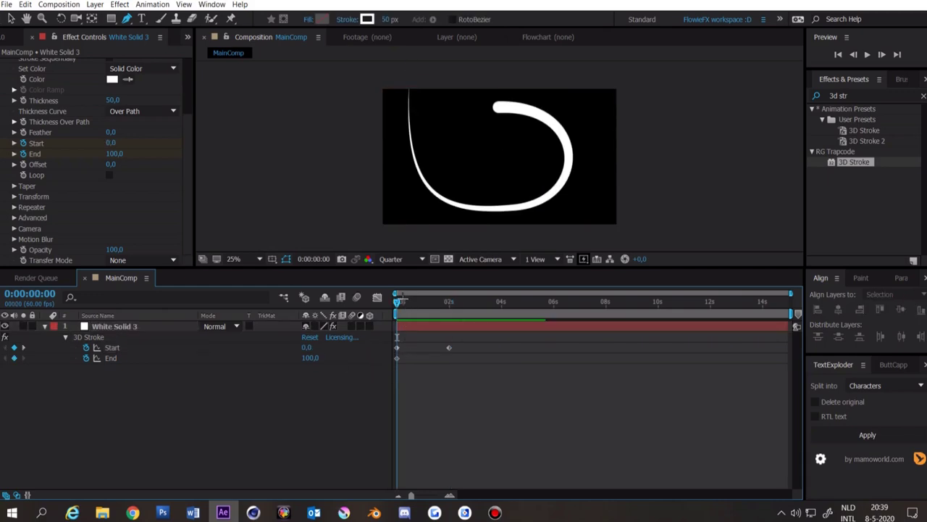
left_click_drag(400, 303, 454, 312)
key("space")
Set the 3D Stroke's End keyframe at 0 seconds to 0.
left_click(310, 357)
type("0")
key("Return")
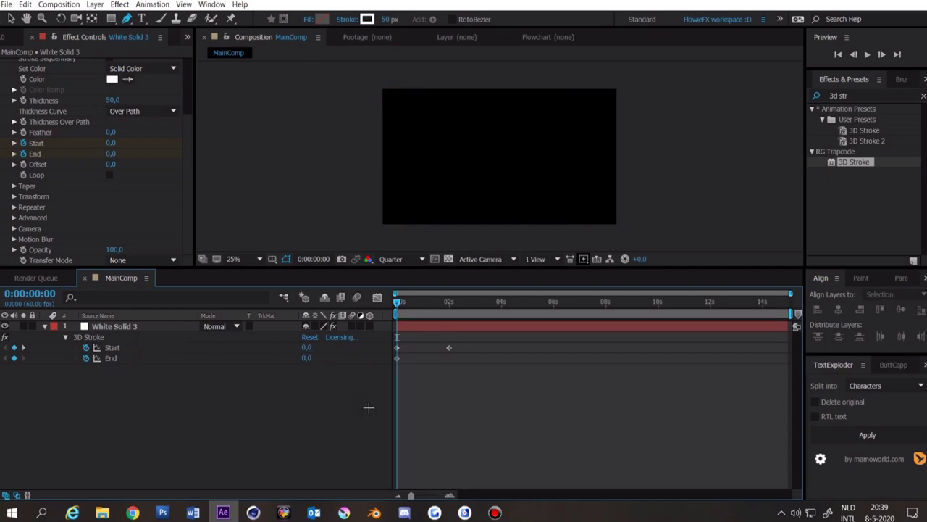
Add a raised End keyframe at 2 seconds, shift both Start keyframes about 0.4 seconds later, and preview the motion.
key("space")
left_click_drag(441, 310, 448, 313)
mouse_move(308, 359)
left_mouse_down()
mouse_move(463, 367)
mouse_move(433, 346)
mouse_move(393, 352)
mouse_move(407, 347)
left_mouse_up()
left_click(472, 367)
key("space")
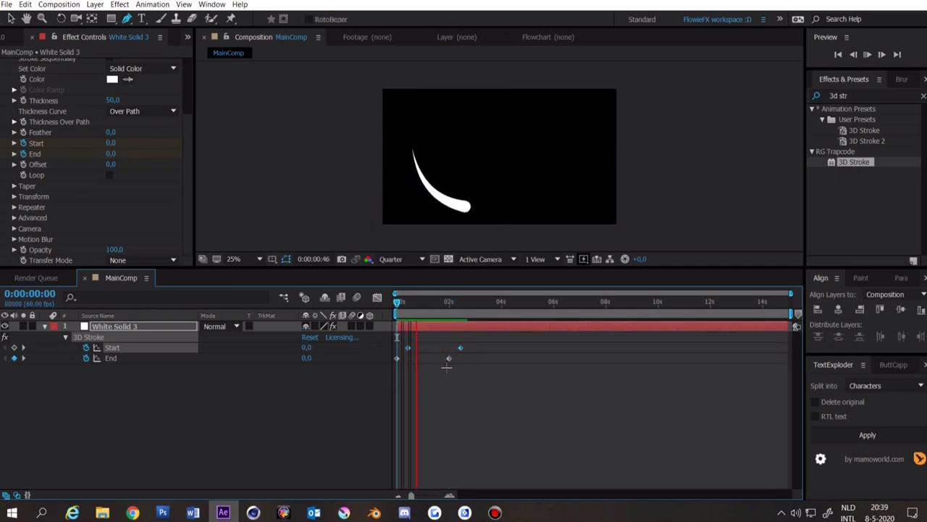
left_click(415, 303)
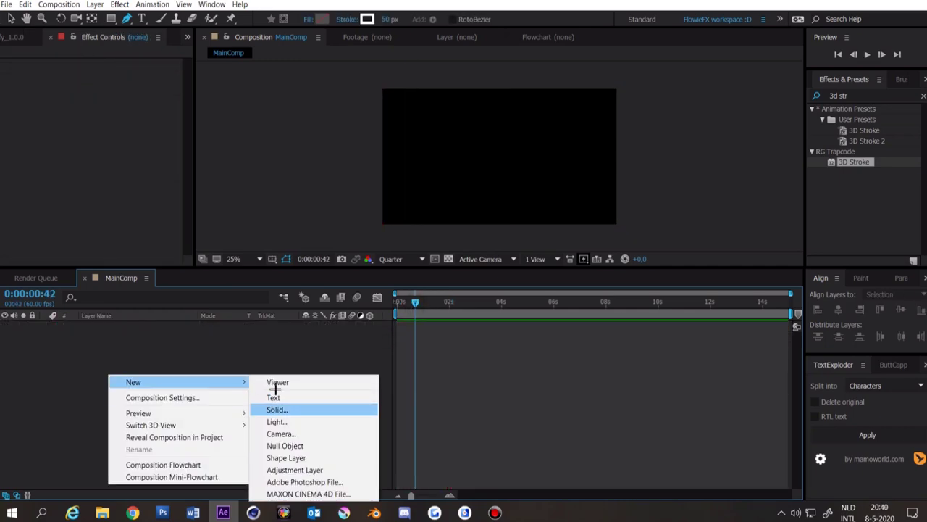
Create a new white solid layer at 1920 x 1080 px in the emptied MainComp.
left_click(275, 409)
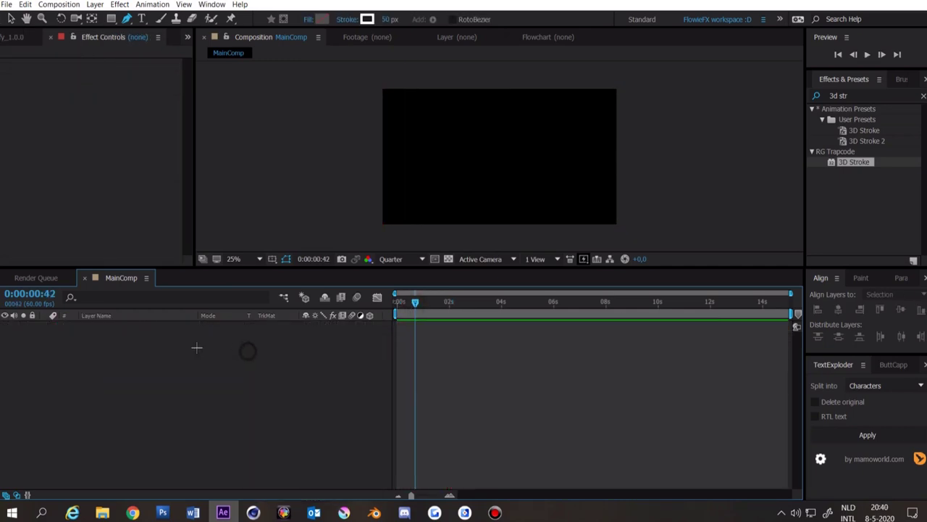
right_click(117, 367)
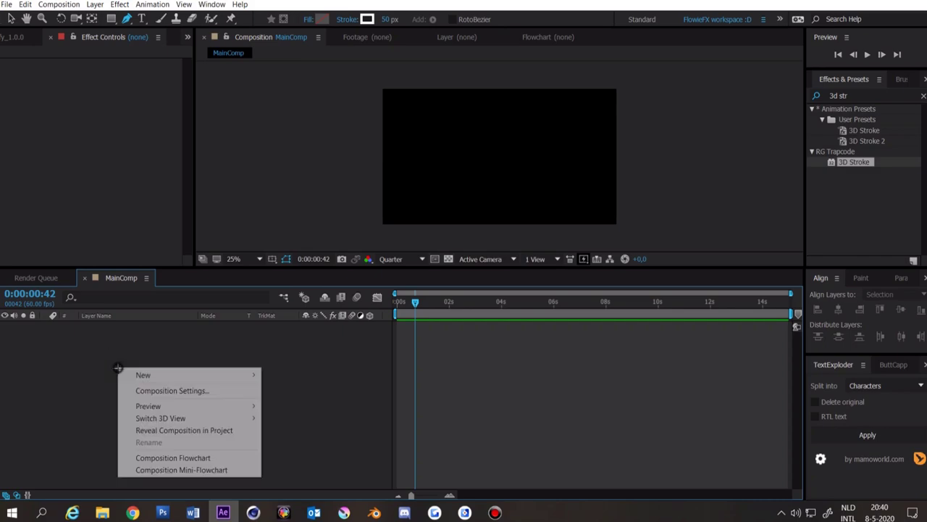
mouse_move(242, 374)
left_click(315, 403)
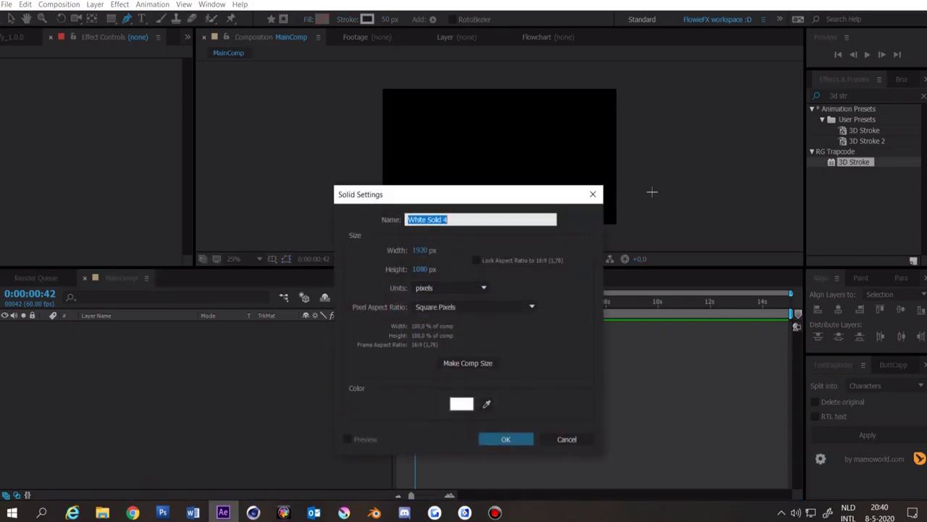
key("Return")
Apply the Saber effect to the new solid and draw a curved, inward-curling open mask path on it.
left_click(862, 95)
type("saber")
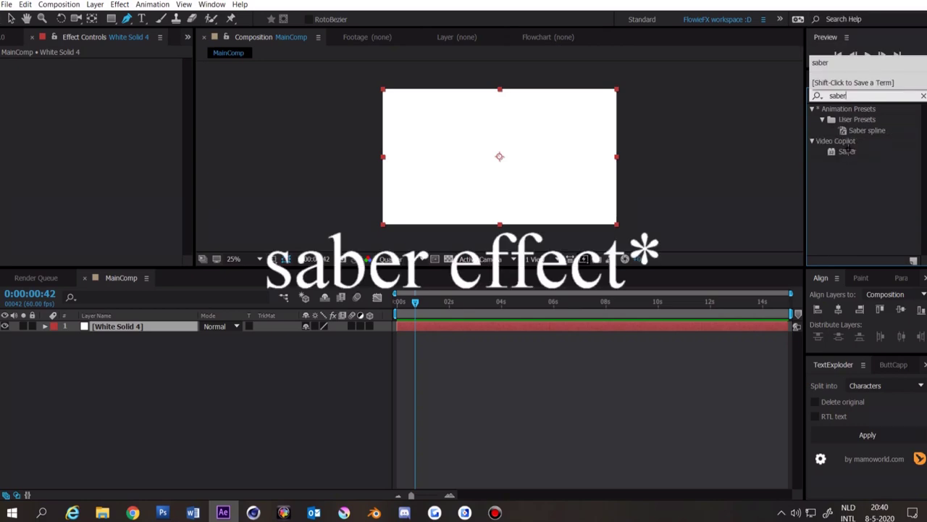
left_click_drag(847, 151, 465, 328)
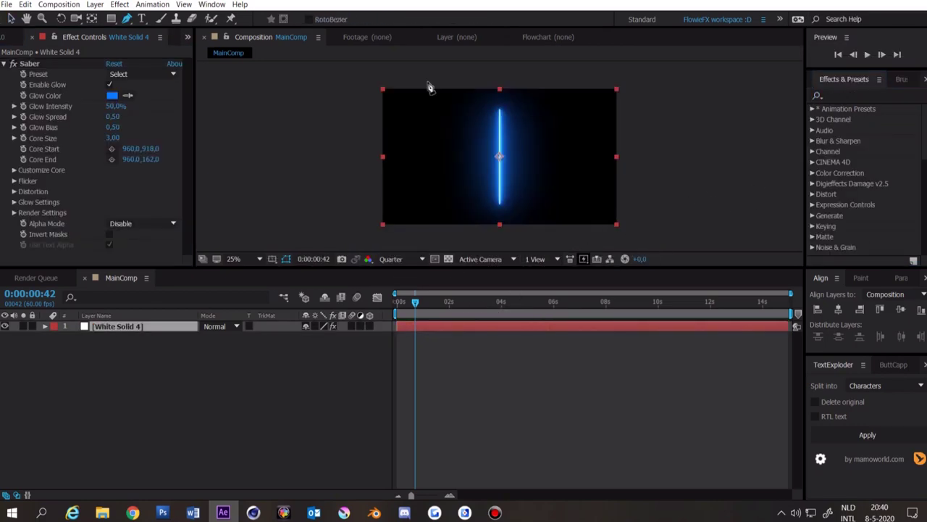
left_click_drag(415, 72, 413, 183)
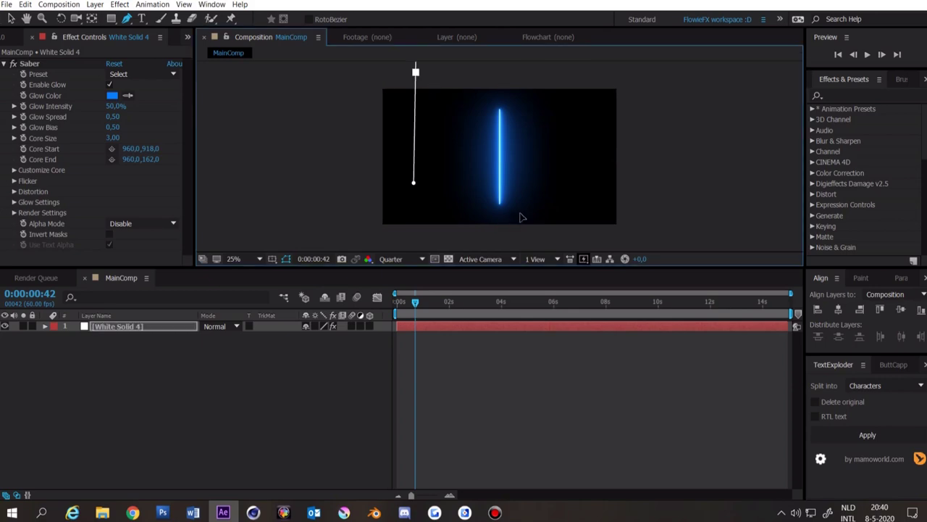
mouse_move(512, 215)
left_mouse_down()
mouse_move(559, 209)
mouse_move(605, 221)
left_mouse_up()
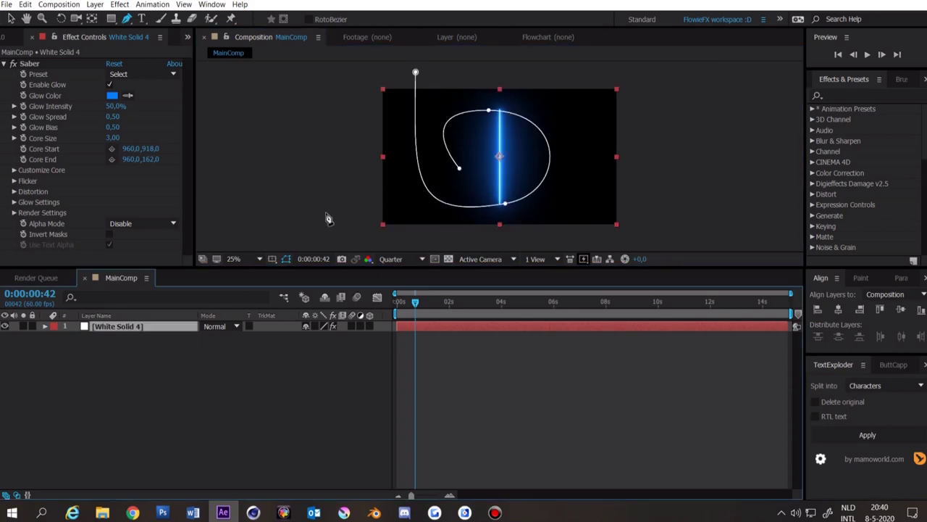
Choose the Myst preset for Saber and set its core type to Layer Masks.
left_click(123, 74)
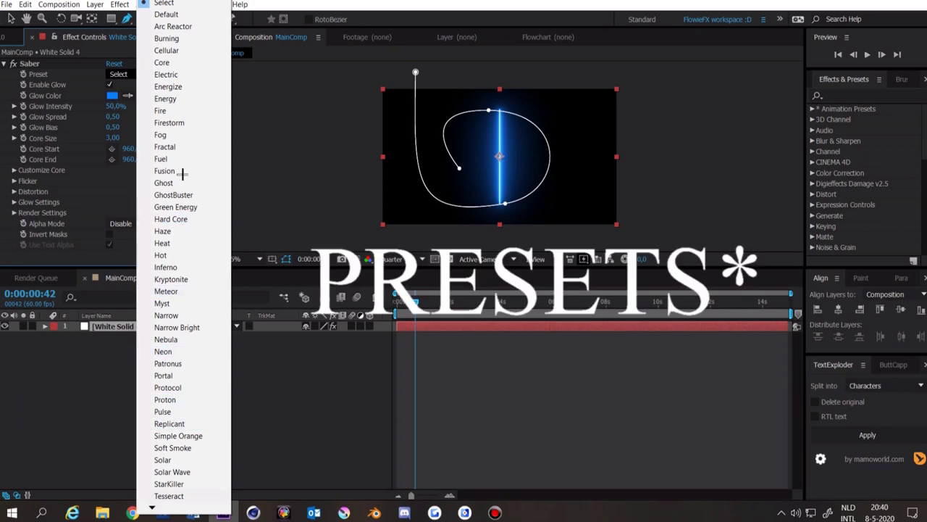
left_click(170, 302)
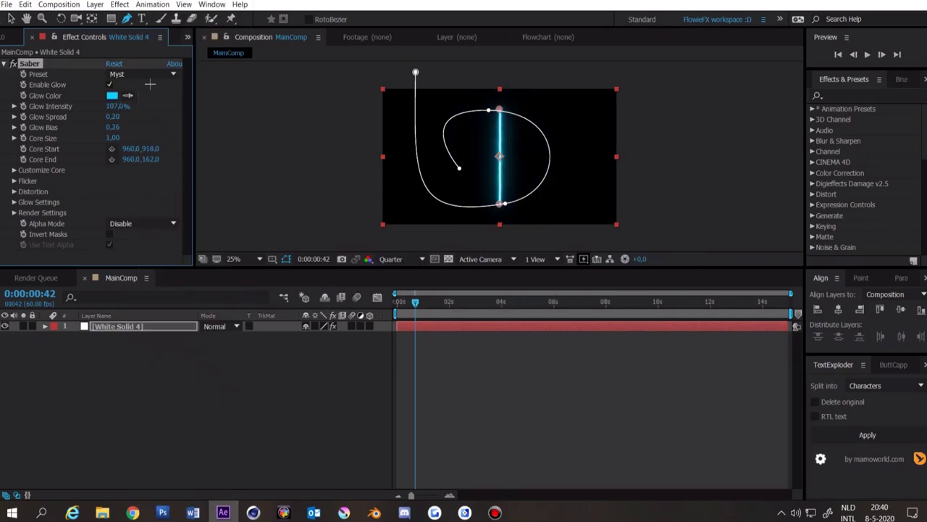
left_click(11, 170)
left_click(141, 132)
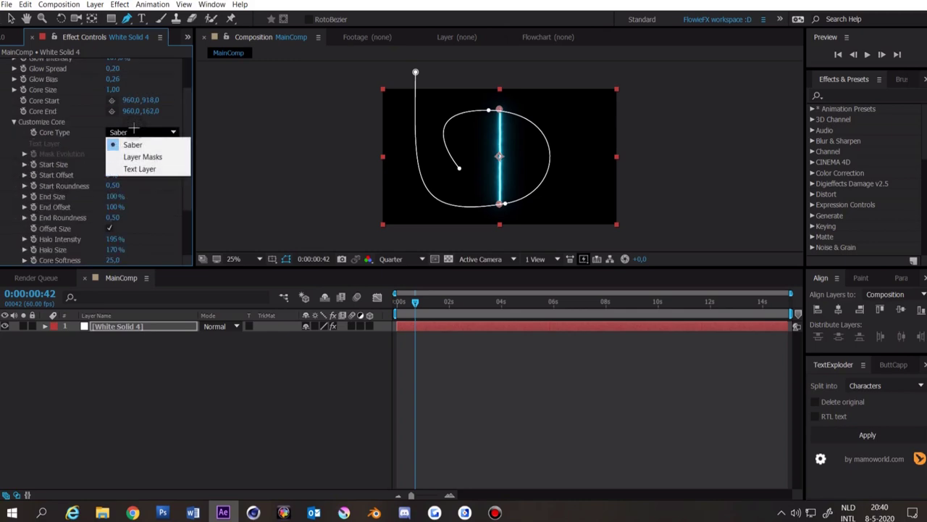
left_click(151, 155)
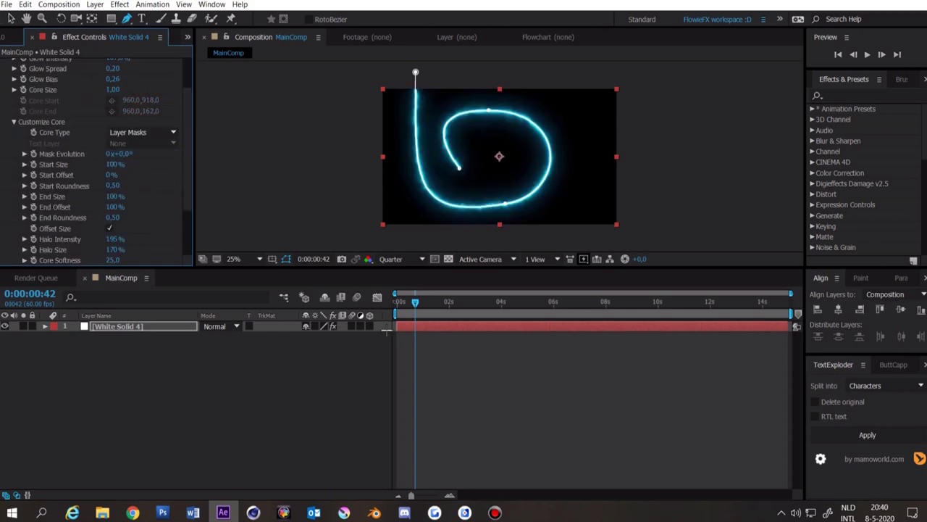
At 0 seconds, set Saber's End Offset to 0%, then keyframe both Start Offset and End Offset and reveal the keyframes.
left_click(439, 375)
left_click(430, 302)
left_click_drag(443, 309, 399, 302)
left_click(422, 327)
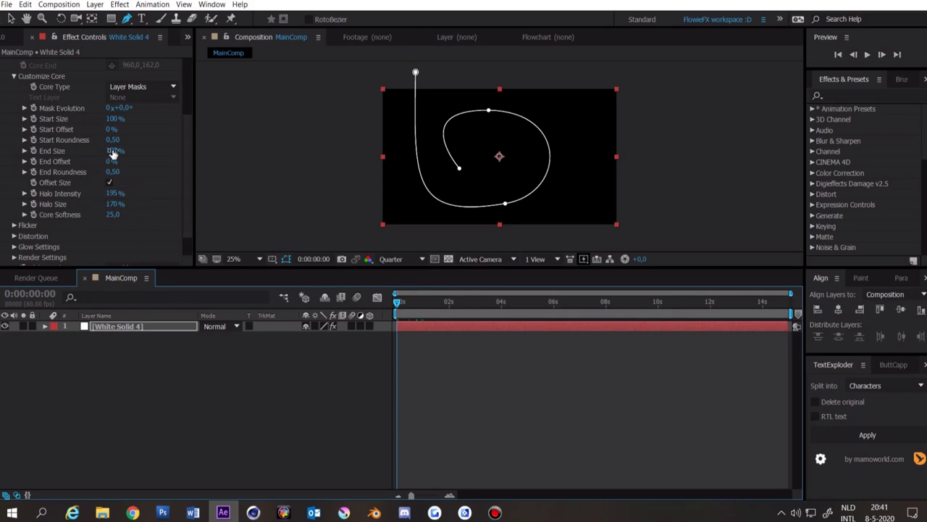
left_click(33, 161)
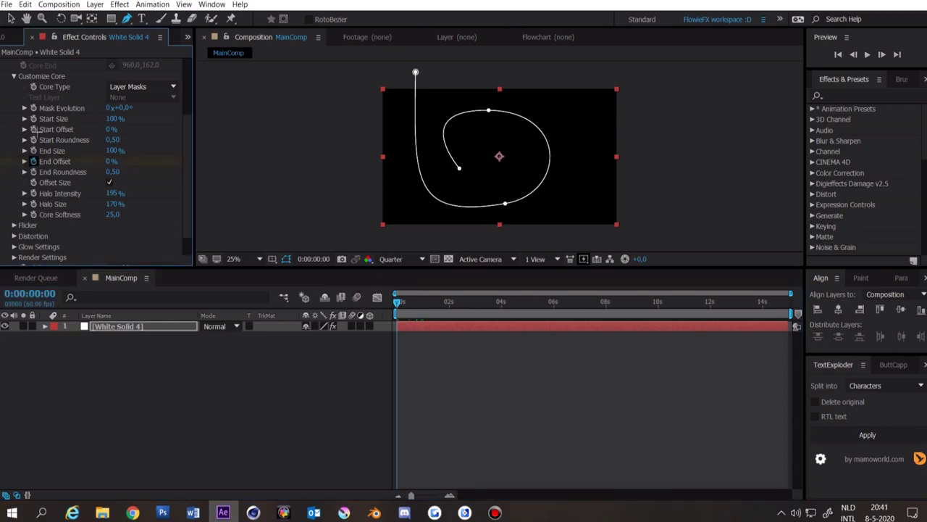
left_click(32, 129)
left_click(139, 326)
key("u")
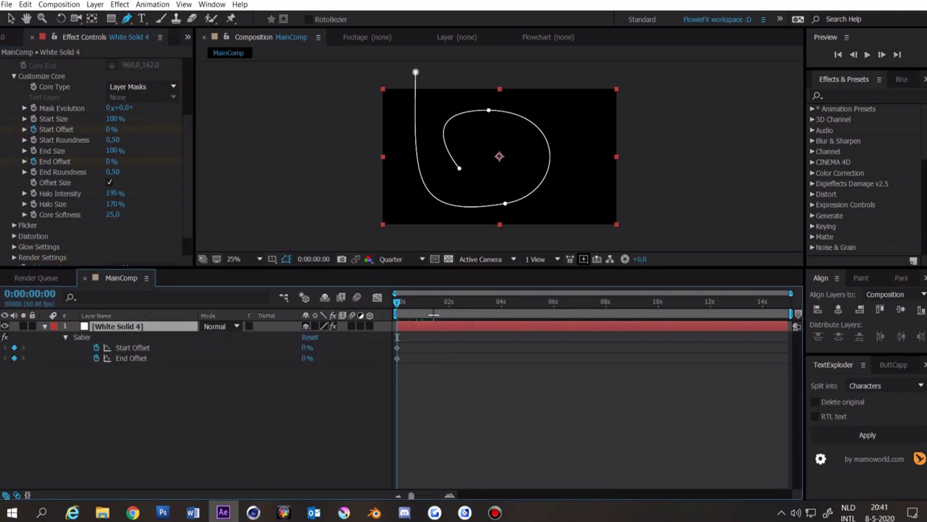
Set Saber's Start Offset to 100% at 2 seconds.
left_click(449, 302)
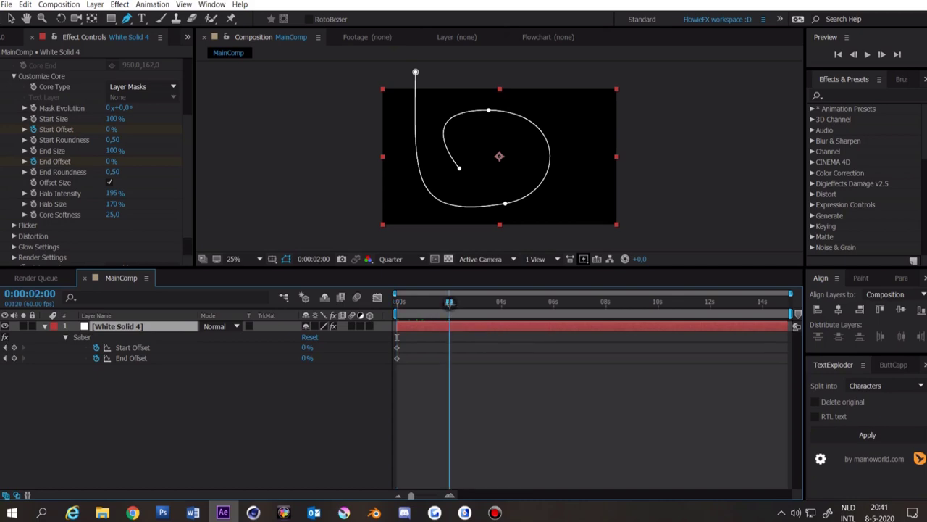
left_click(306, 349)
type("100")
key("Return")
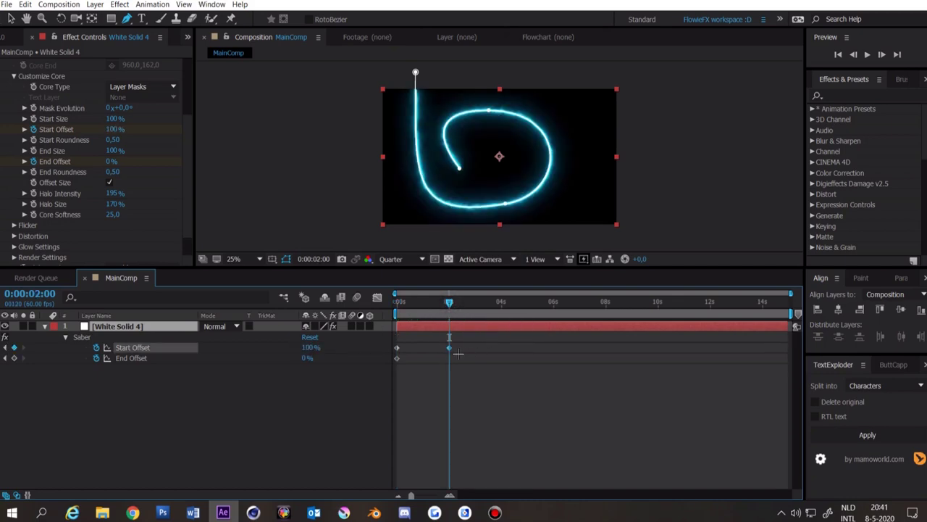
Set Saber's End Offset to 100% at 2 seconds and shift both End Offset keyframes about 0.4 seconds later.
left_click_drag(306, 357, 392, 359)
left_click(449, 384)
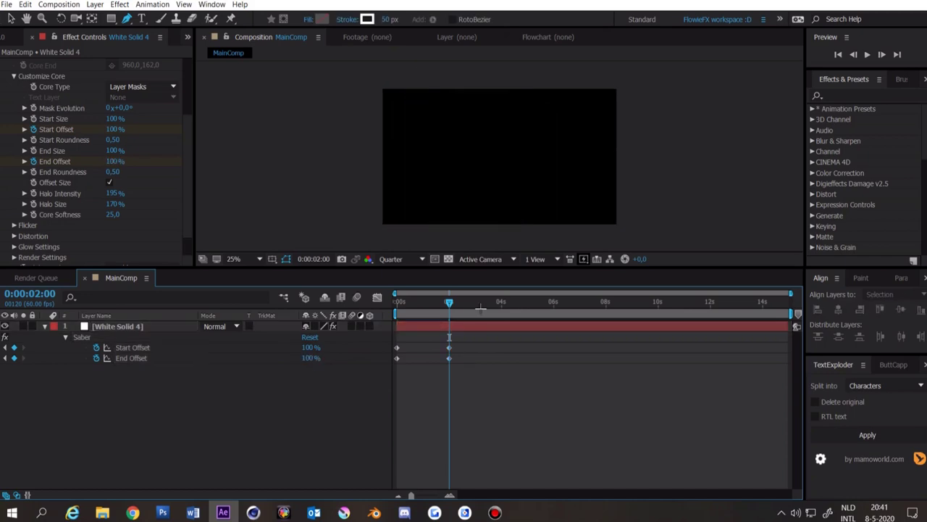
left_click(478, 303)
left_click_drag(478, 375, 406, 358)
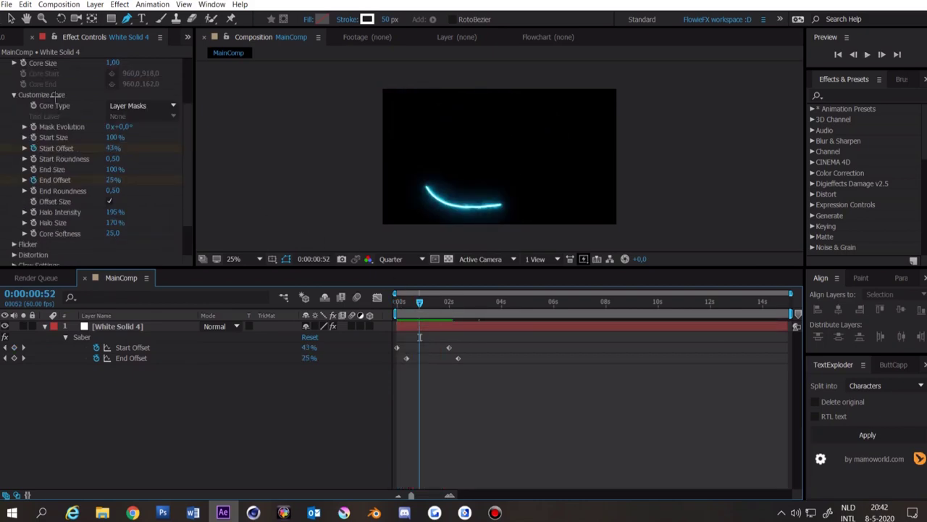
scroll(55, 96, "down", 5)
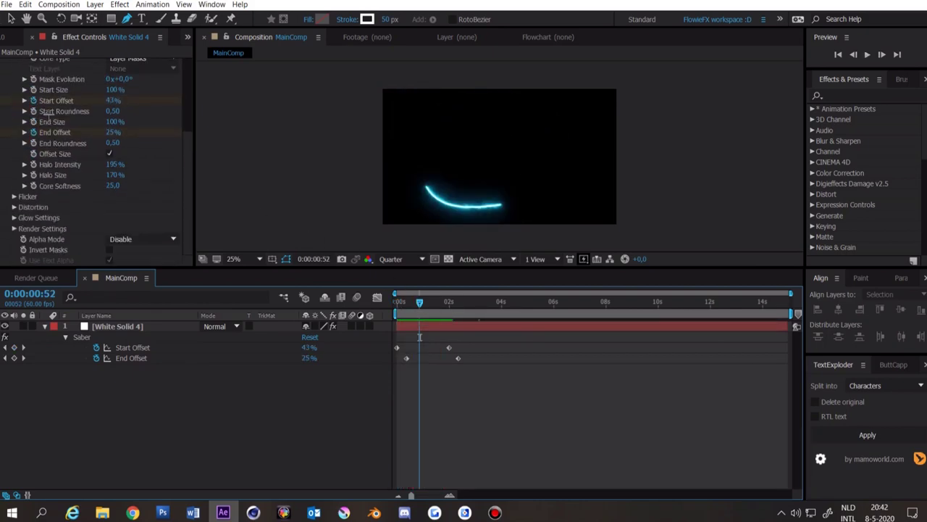
left_click(13, 122)
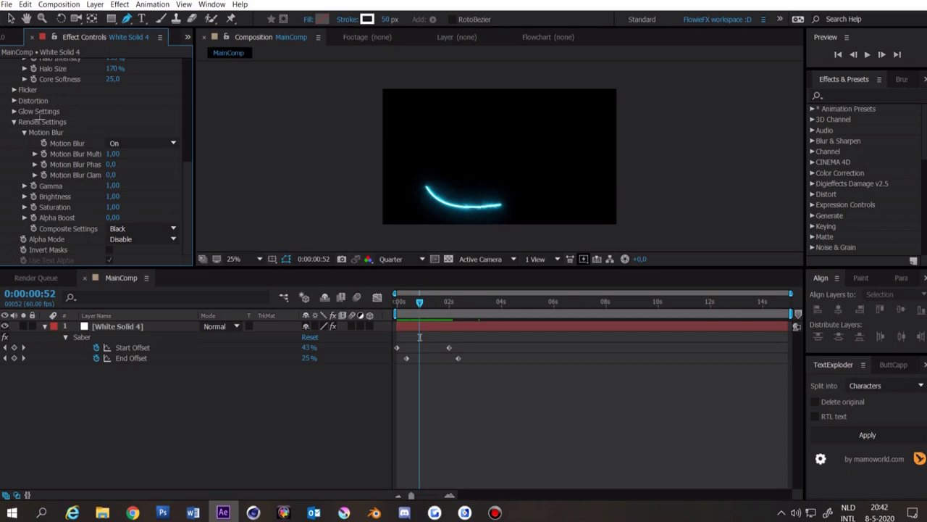
left_click(13, 121)
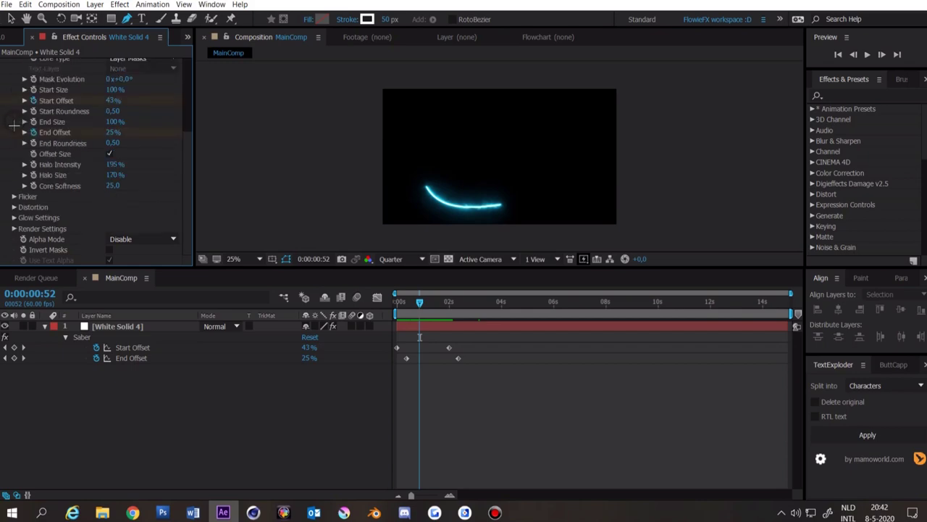
Expand Saber's Render Settings and open the Composite Settings options for the white solid.
left_click(13, 228)
scroll(12, 228, "down", 5)
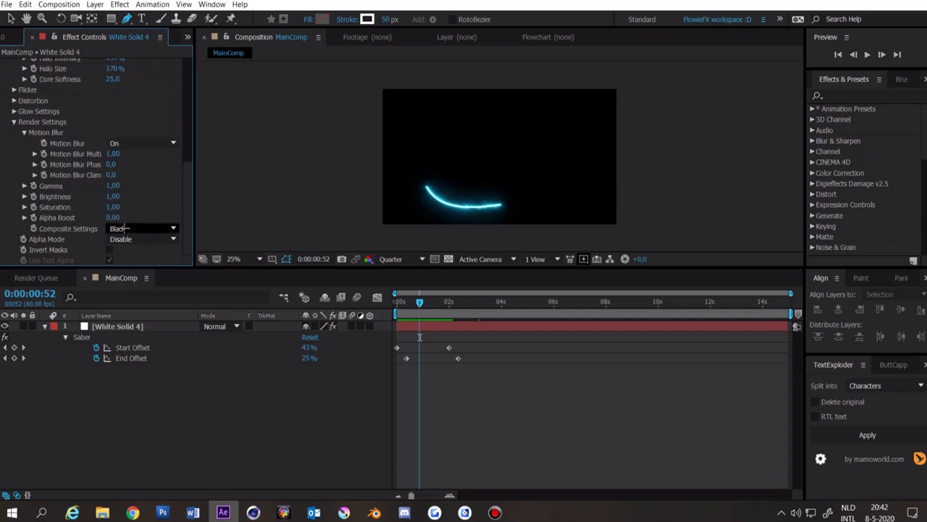
left_click(125, 228)
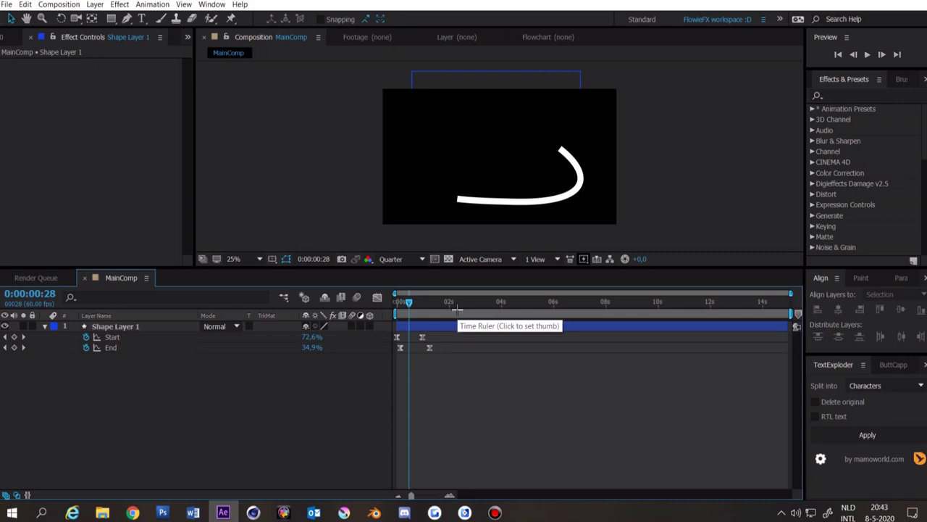
Collapse the shape layer's keyframes and try the Turbulent Displace effect on its stroke.
left_click(431, 328)
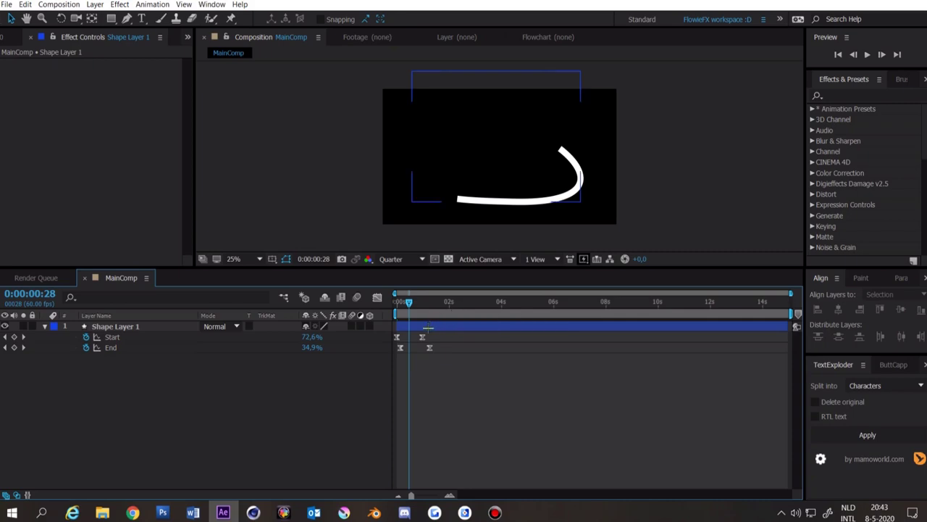
left_click(44, 326)
left_click(848, 93)
type("turbul")
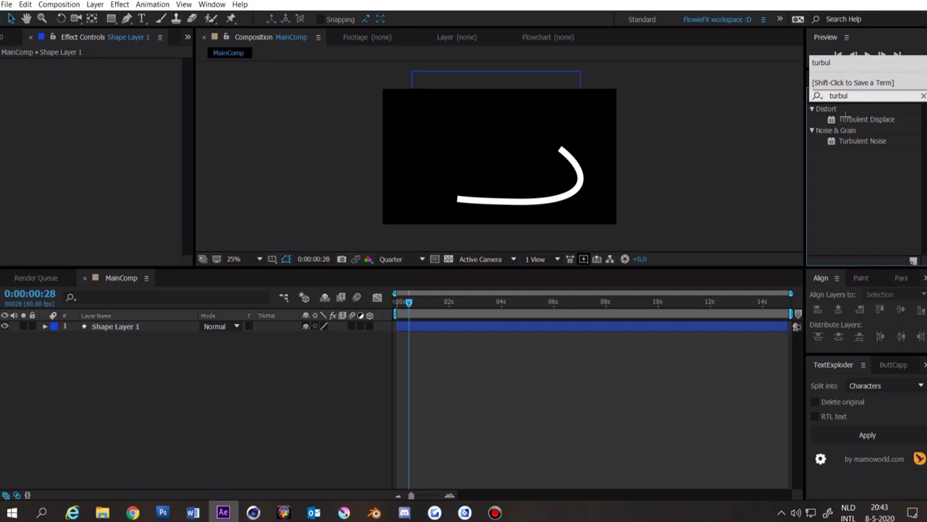
double_click(862, 119)
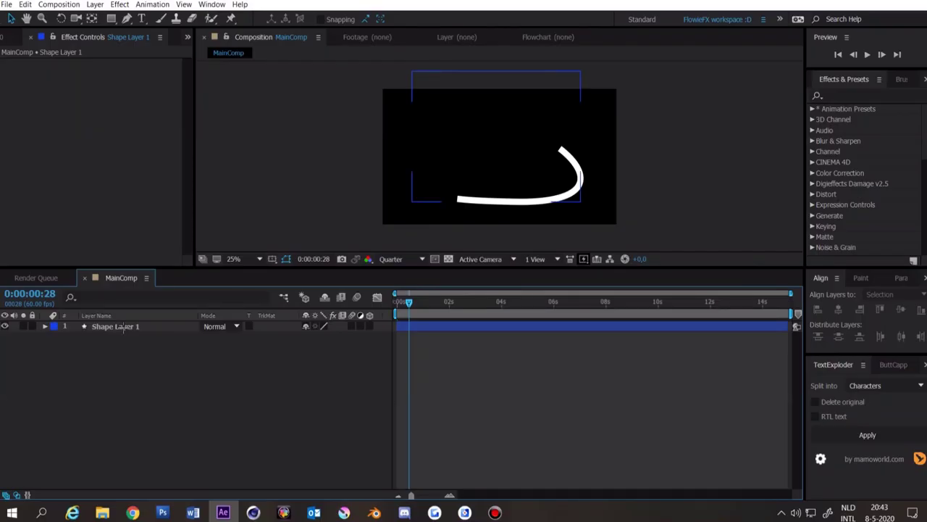
Try Round Cap as the line cap of the shape layer's stroke and return it to Butt Cap.
left_click(134, 326)
left_click(105, 297)
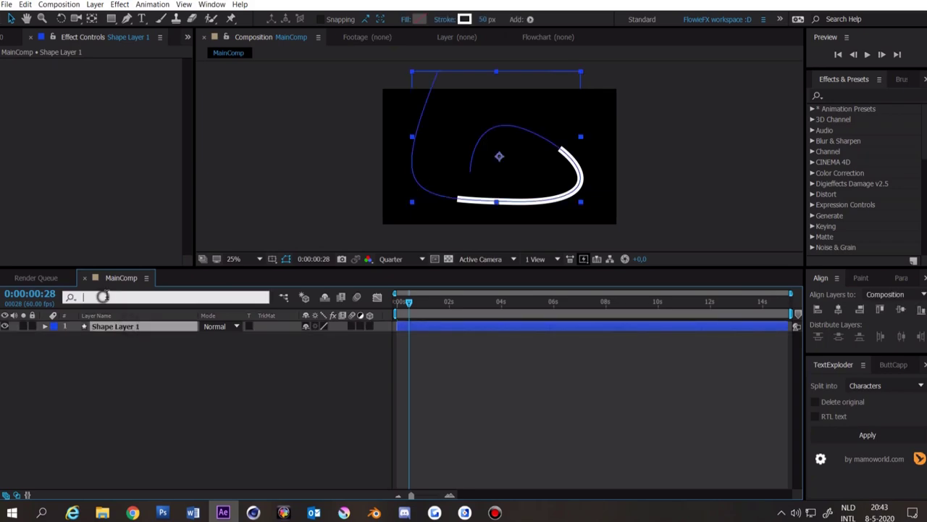
type("cap")
left_click(234, 361)
left_click(339, 369)
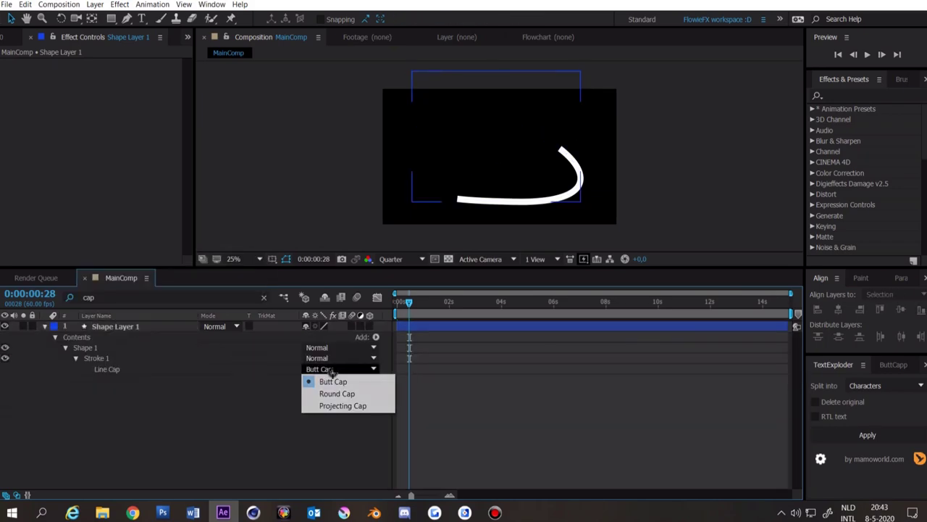
left_click(320, 390)
left_click(479, 379)
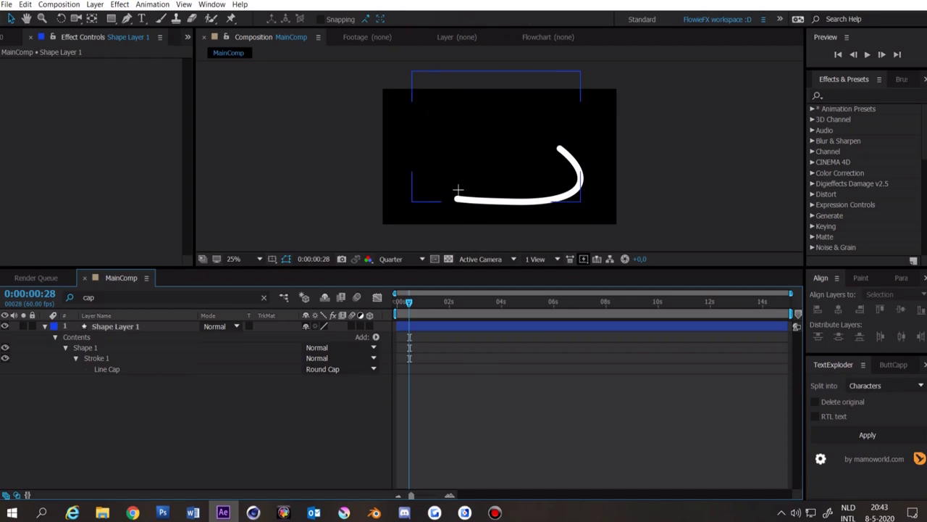
left_click(331, 369)
left_click(320, 379)
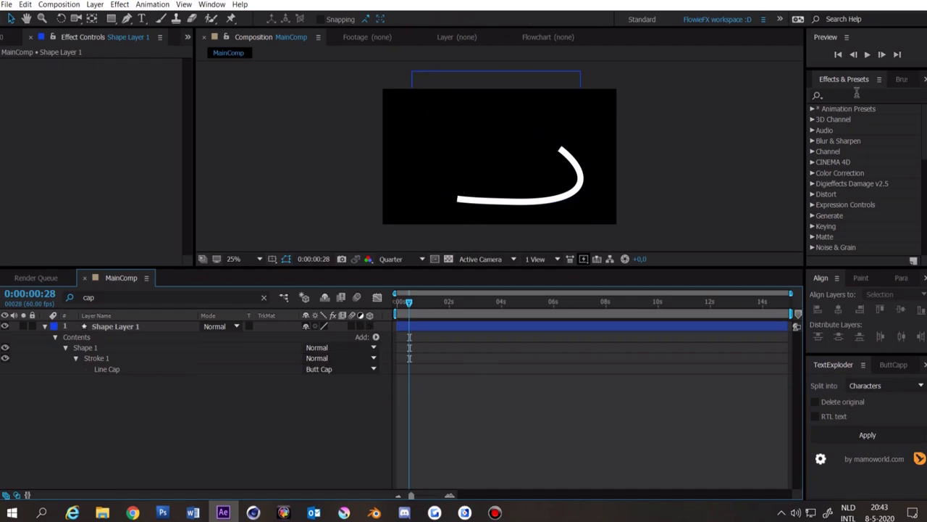
Apply Drop Shadow to the shape layer with 30% opacity, distance 26 and softness 28, and show the transparency grid.
left_click(856, 95)
type("drop s")
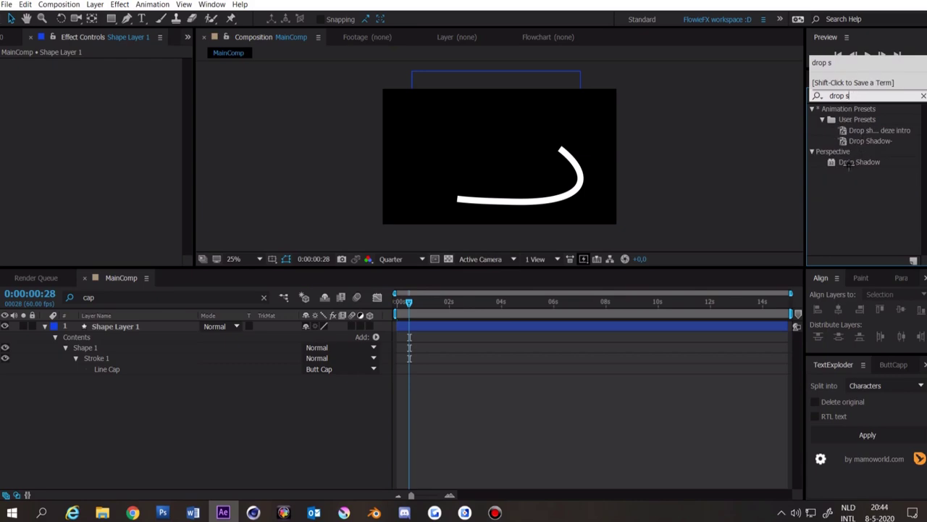
left_click_drag(847, 165, 452, 326)
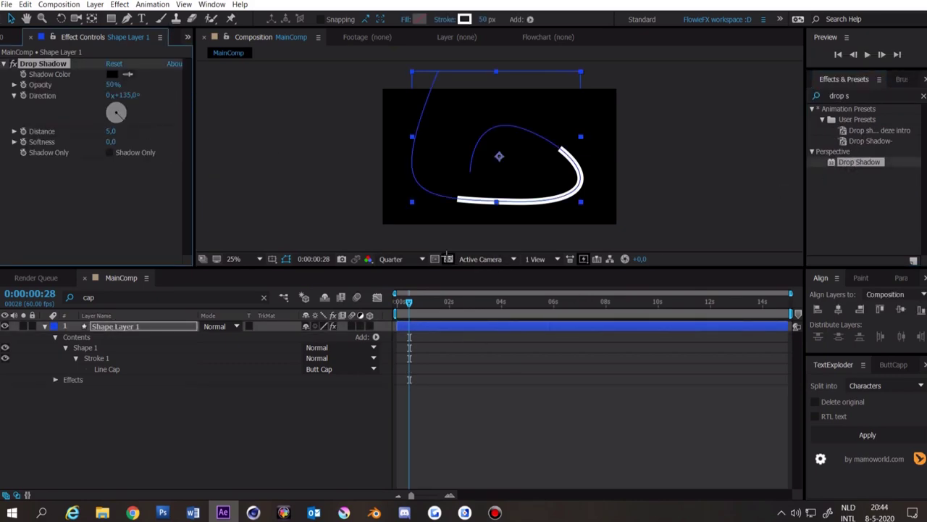
left_click(448, 259)
left_click(544, 372)
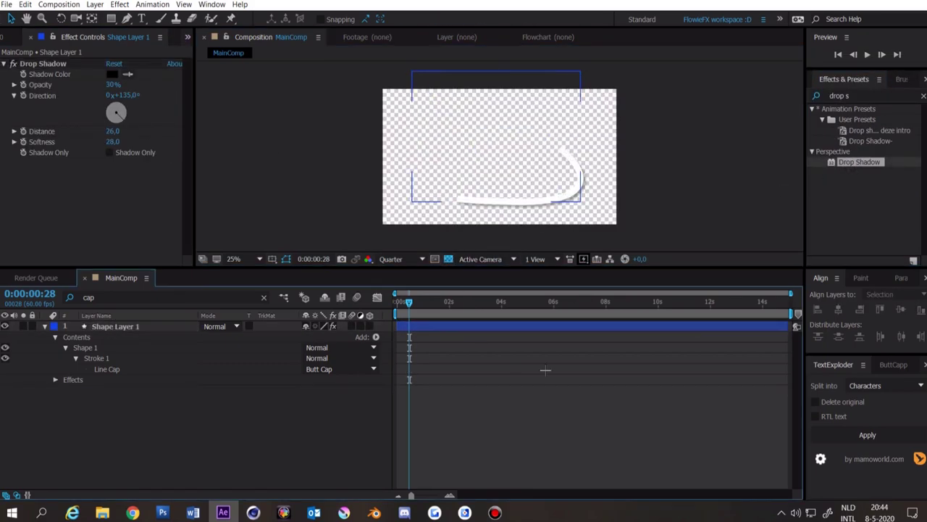
left_click(44, 326)
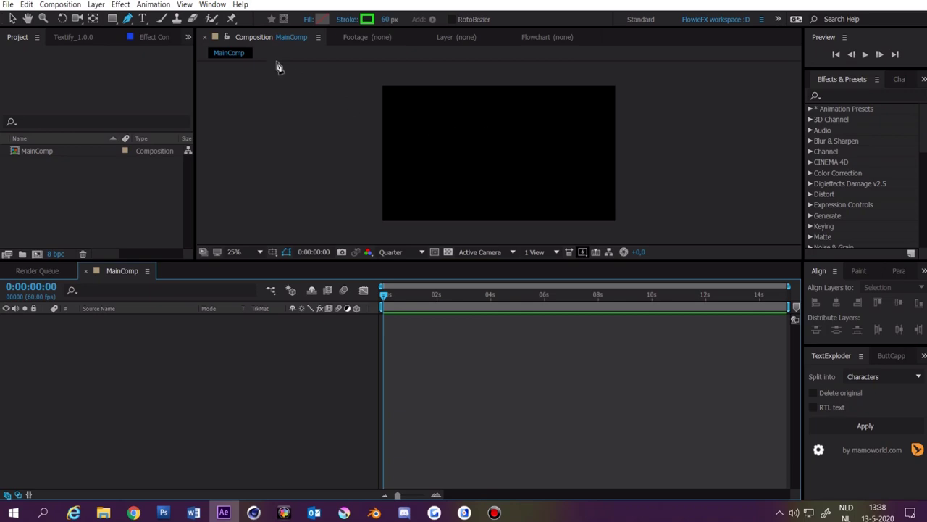
Draw an open arched path with a 60 px green stroke, running from the composition's center toward its right side.
left_click(128, 20)
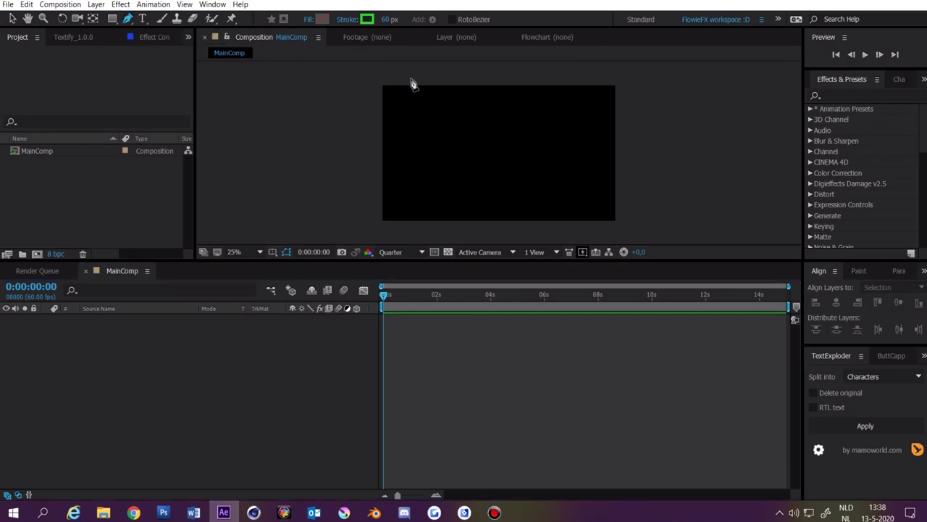
left_click_drag(500, 158, 540, 134)
left_click(580, 170)
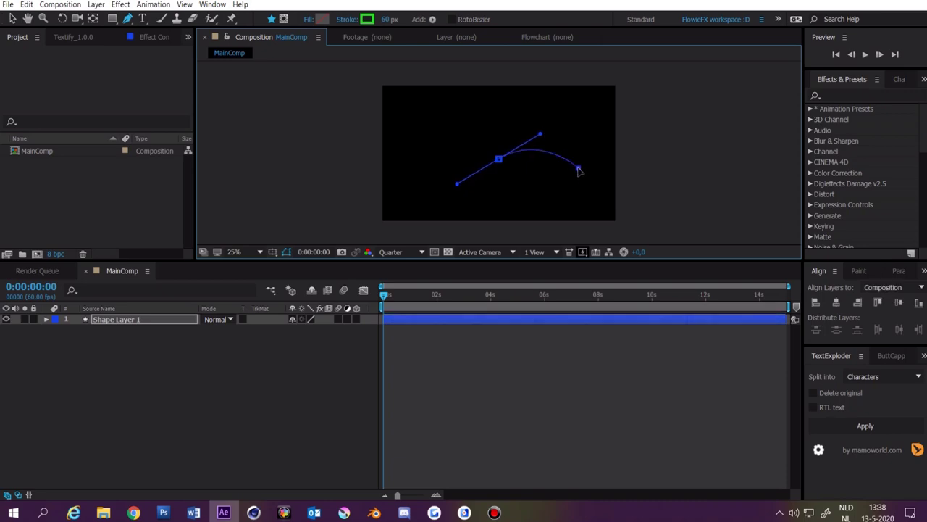
left_click(399, 344)
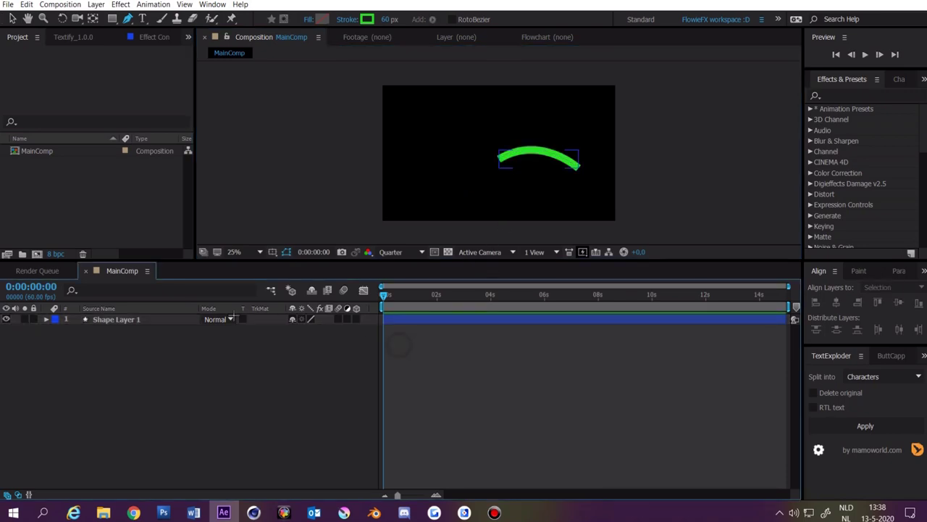
Expand the shape layer's contents and offset Transform: Shape 1 to position 30, -58 relative to the layer's anchor point.
left_click(121, 319)
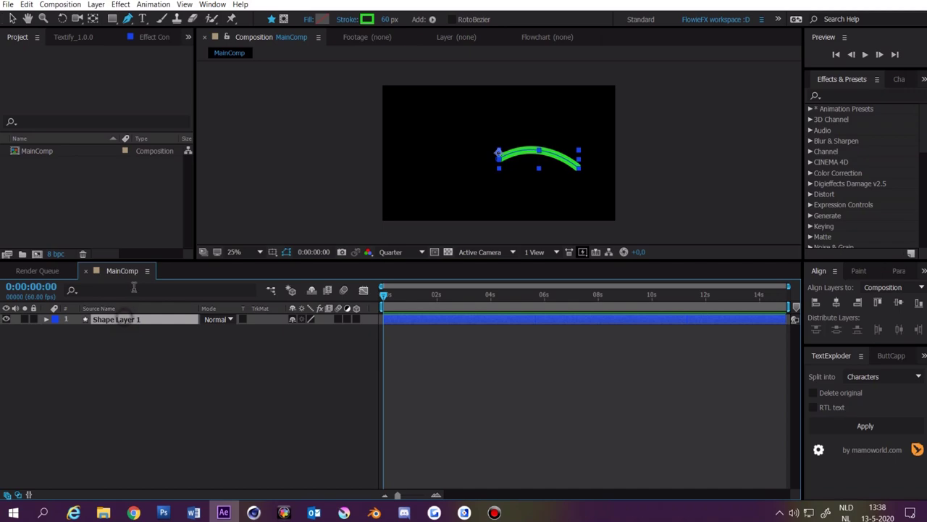
left_click(12, 19)
scroll(499, 161, "up", 4)
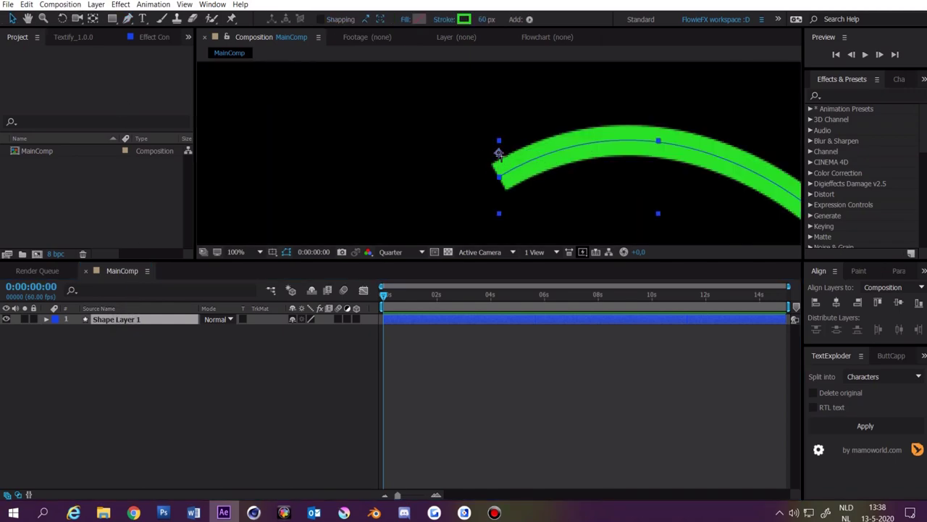
scroll(498, 156, "up", 2)
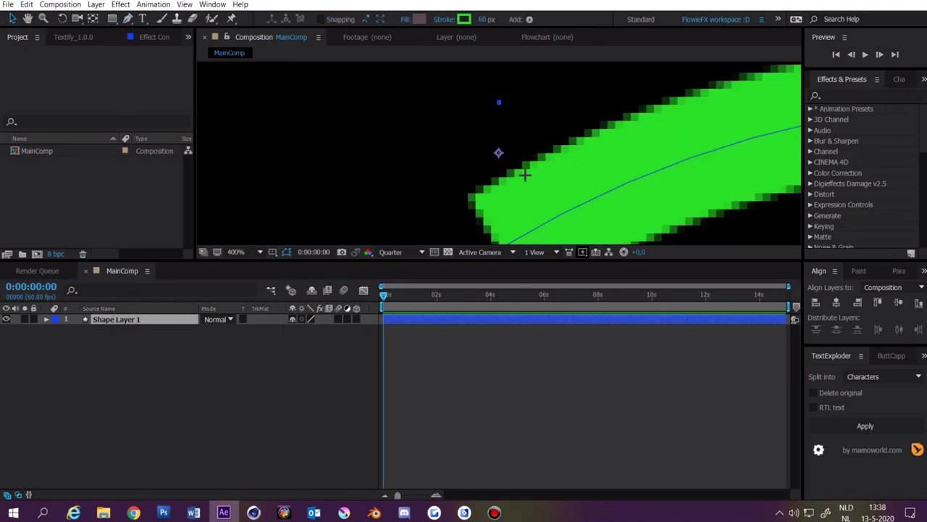
scroll(522, 178, "down", 3)
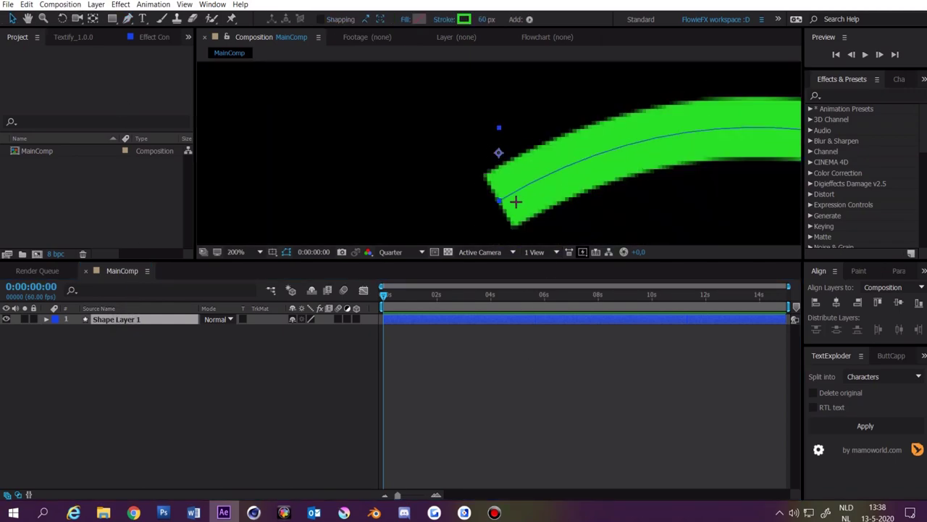
left_click(47, 320)
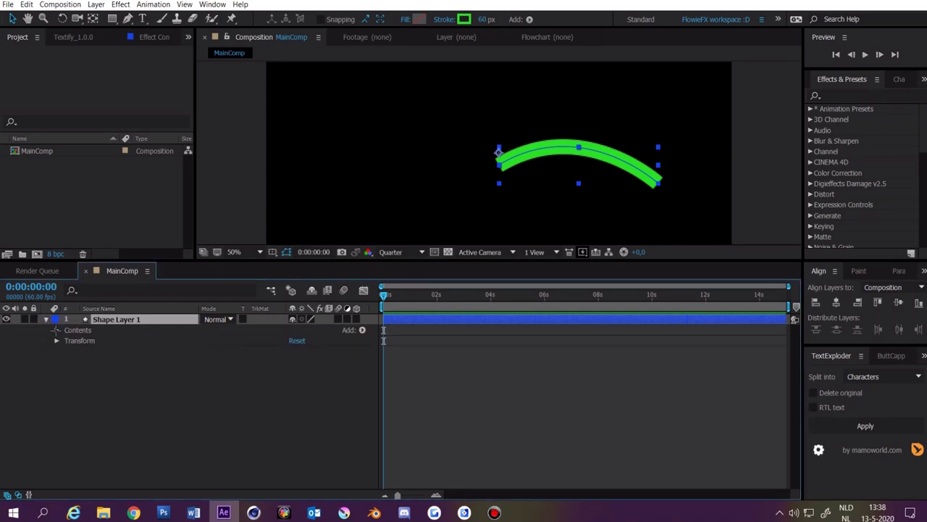
left_click(56, 330)
left_click(66, 341)
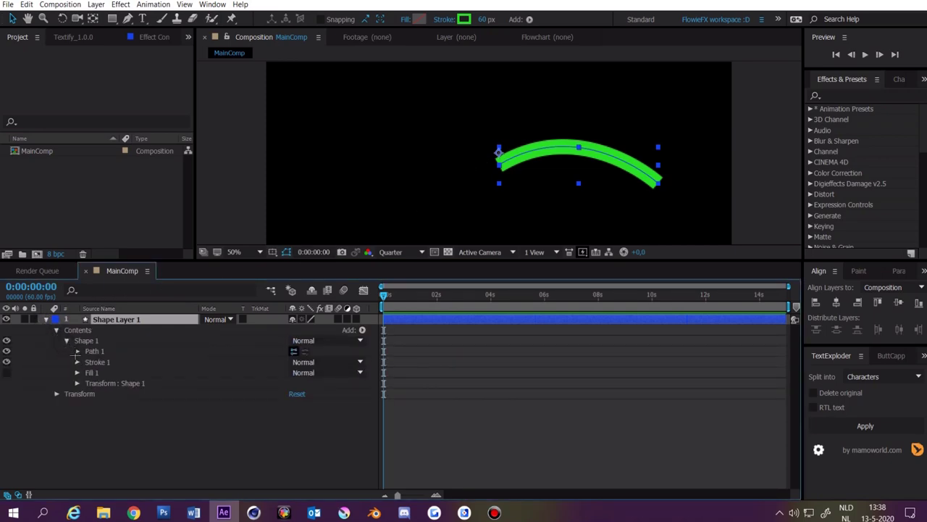
left_click(76, 382)
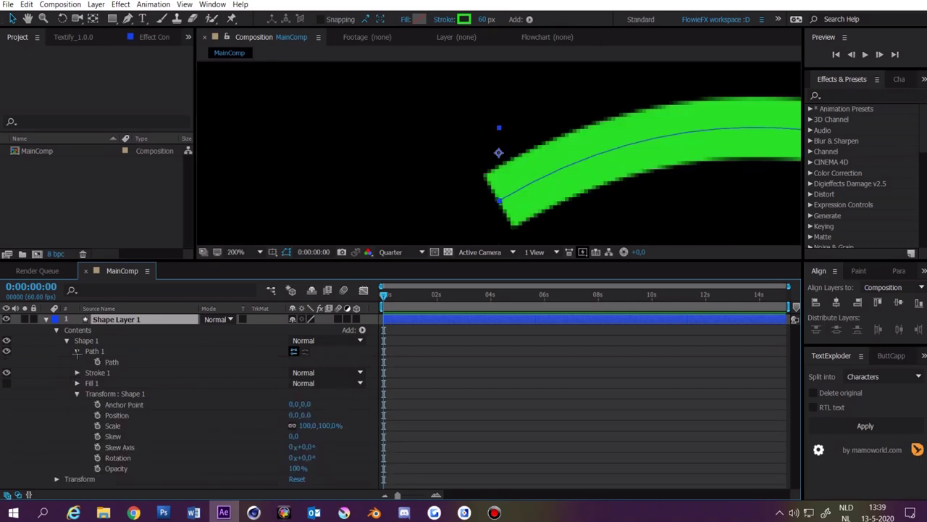
left_click(78, 352)
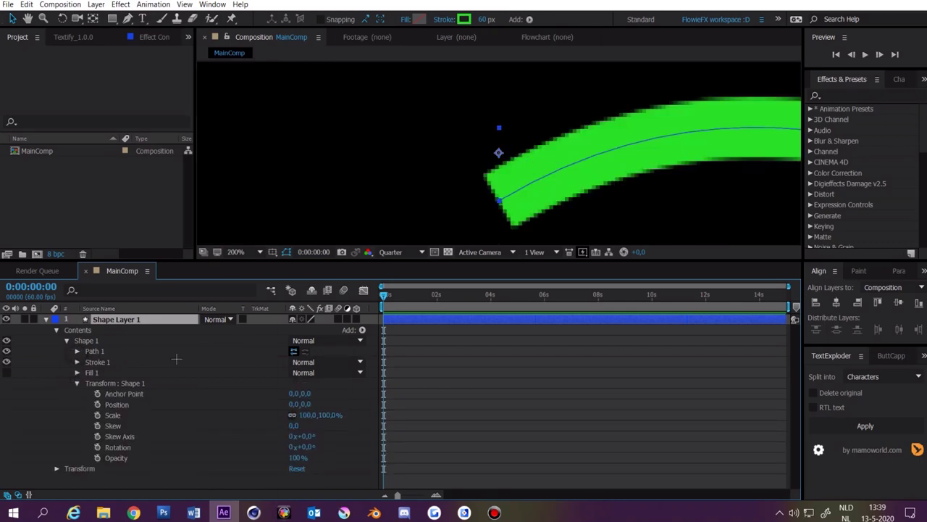
left_click_drag(294, 405, 317, 403)
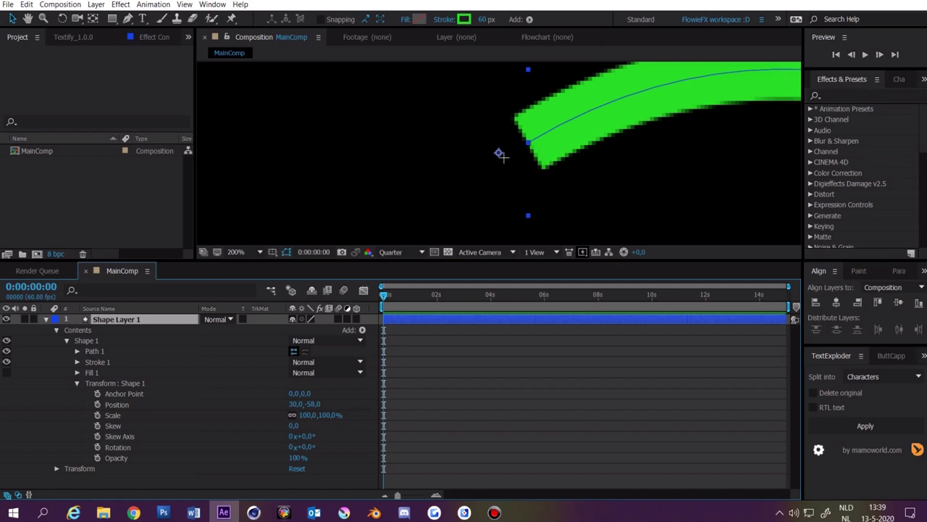
scroll(500, 154, "down", 6)
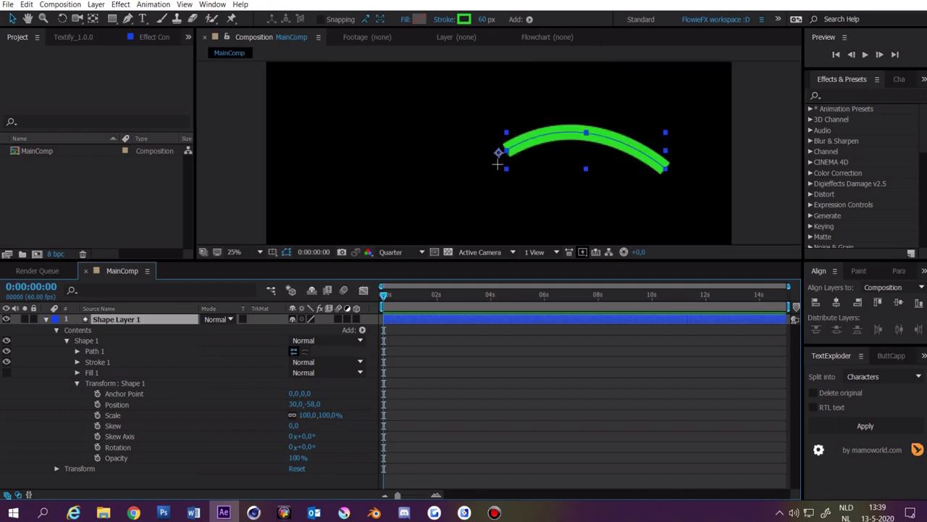
Add Trim Paths and a Repeater to the contents of the green shape layer.
left_click(362, 330)
left_click(337, 258)
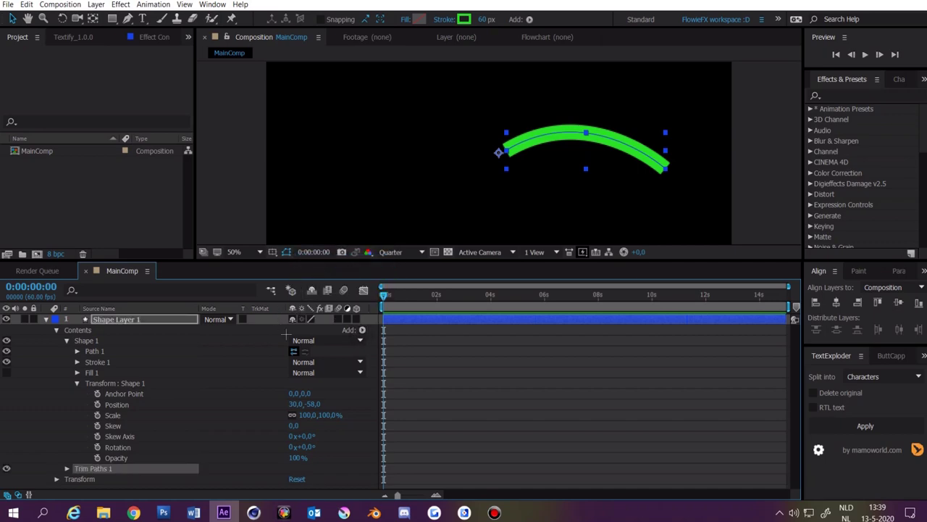
left_click(362, 329)
left_click(325, 239)
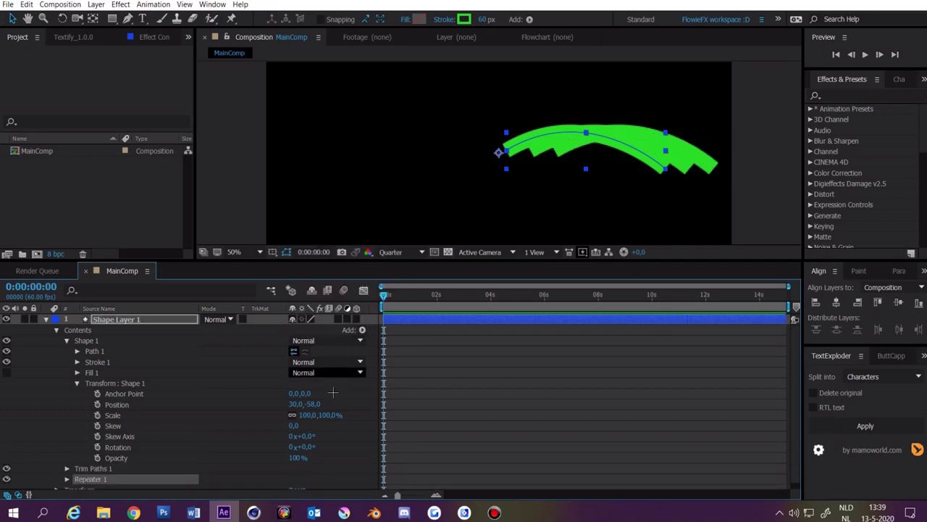
left_click(333, 392)
scroll(288, 393, "down", 1)
scroll(407, 343, "up", 1)
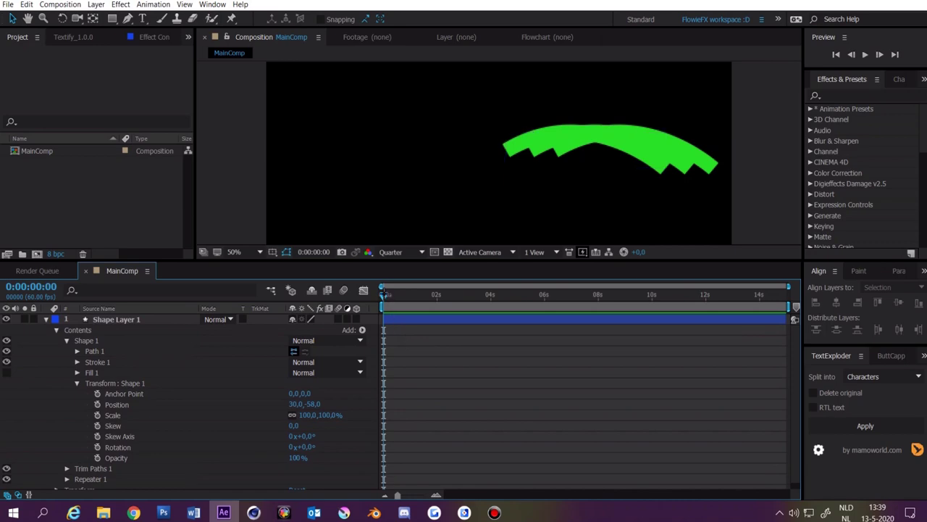
Set Trim Paths End to 0% and keyframe both Start and End at 0 seconds.
left_click(66, 468)
scroll(222, 382, "down", 4)
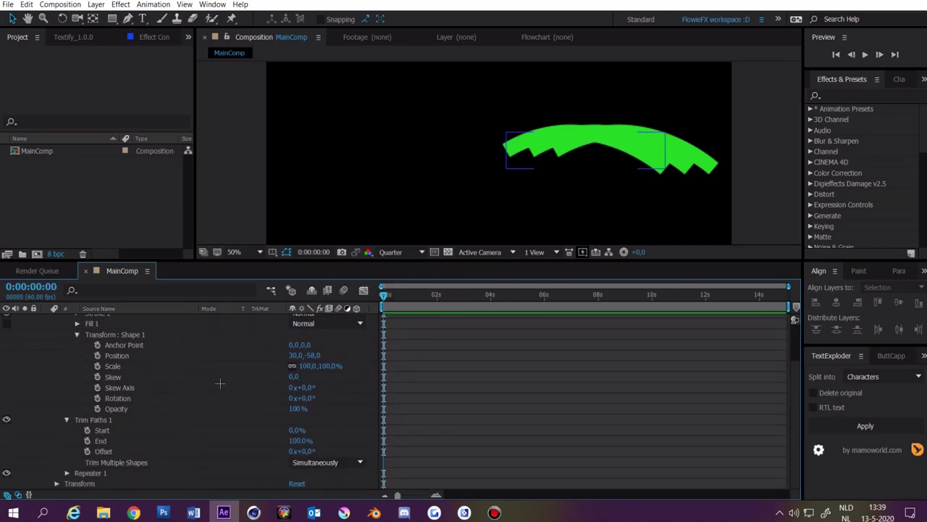
left_click(297, 441)
type("0")
key("Return")
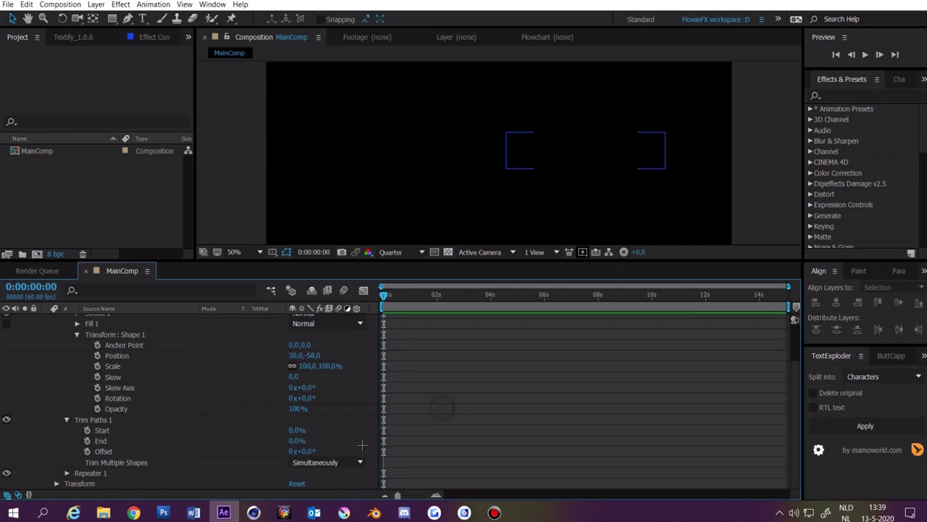
left_click(87, 429)
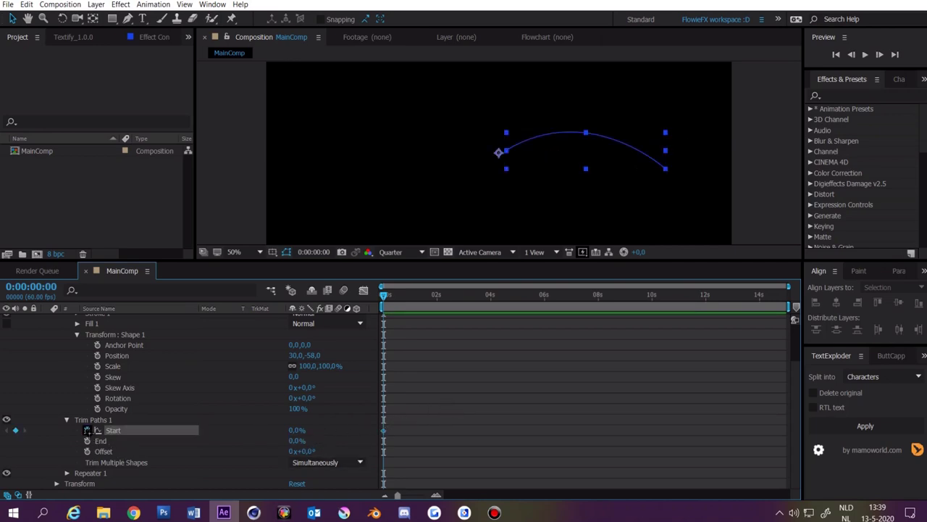
left_click(87, 441)
left_click(419, 357)
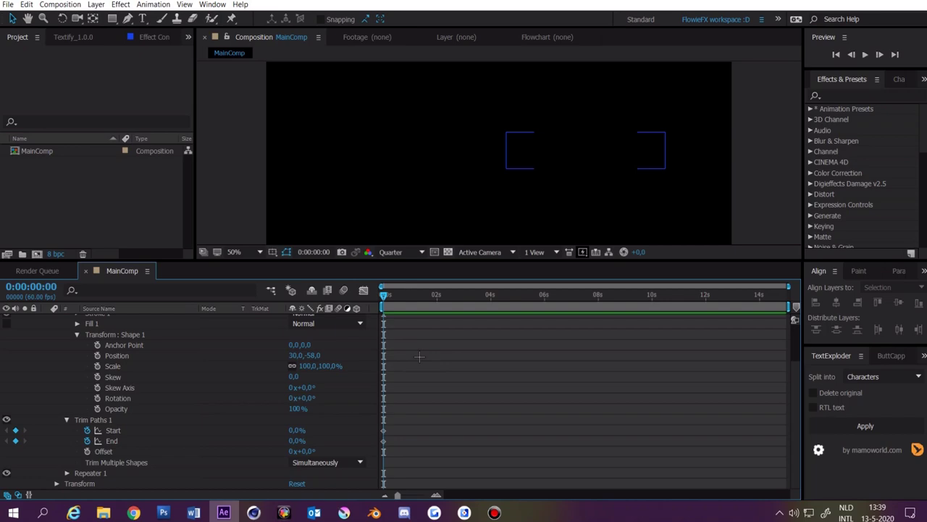
Set Trim Paths Start to 100% at 1 second.
key("equal")
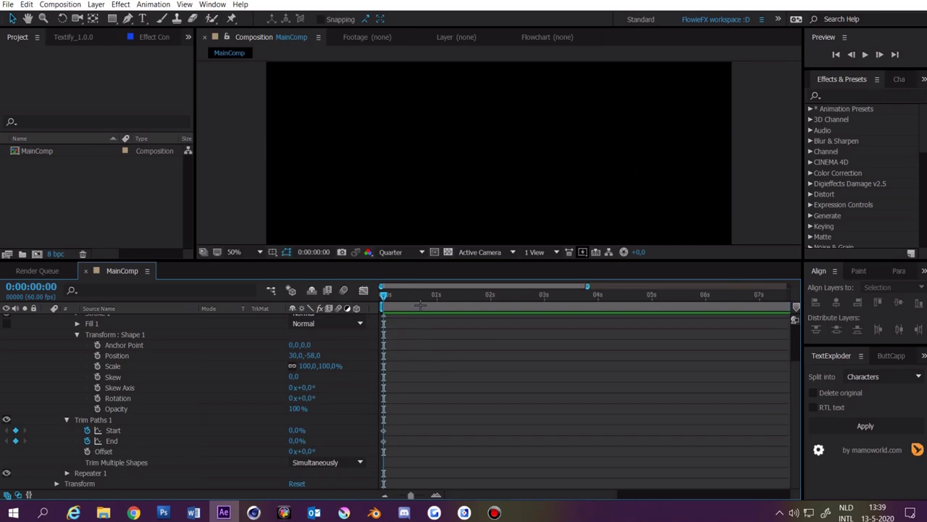
left_click(438, 297)
left_click_drag(294, 431, 396, 439)
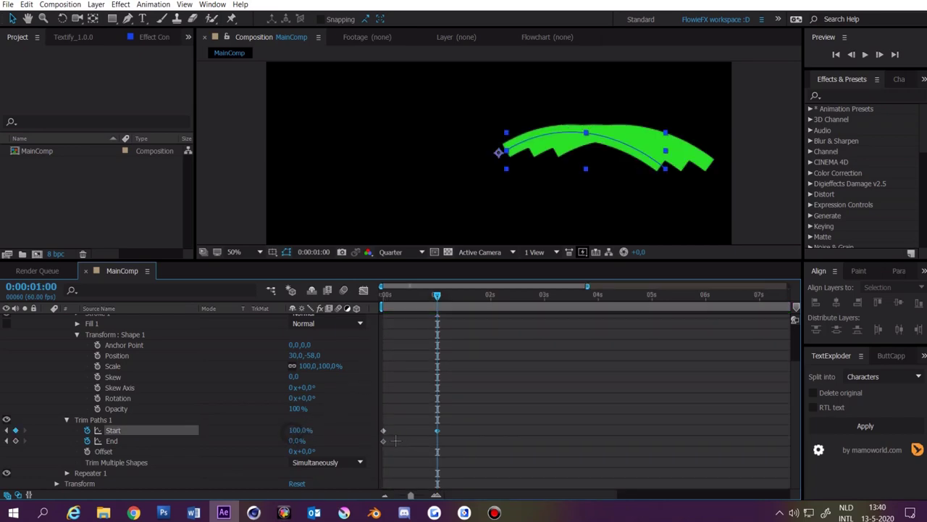
Set Trim Paths End to 100% at 1 second and shift both End keyframes about 20 frames after the Start keyframes.
left_click_drag(294, 442, 397, 441)
left_click(456, 455)
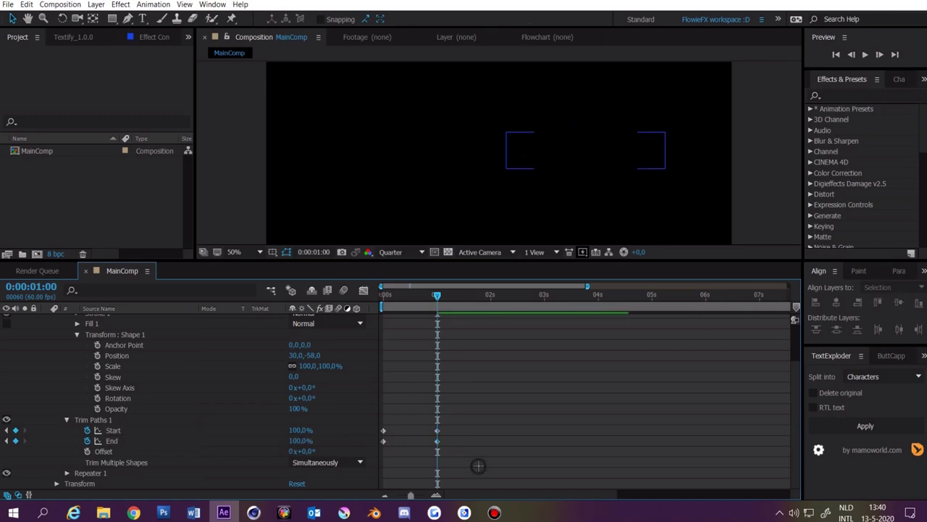
left_click_drag(473, 458, 401, 442)
left_click(435, 391)
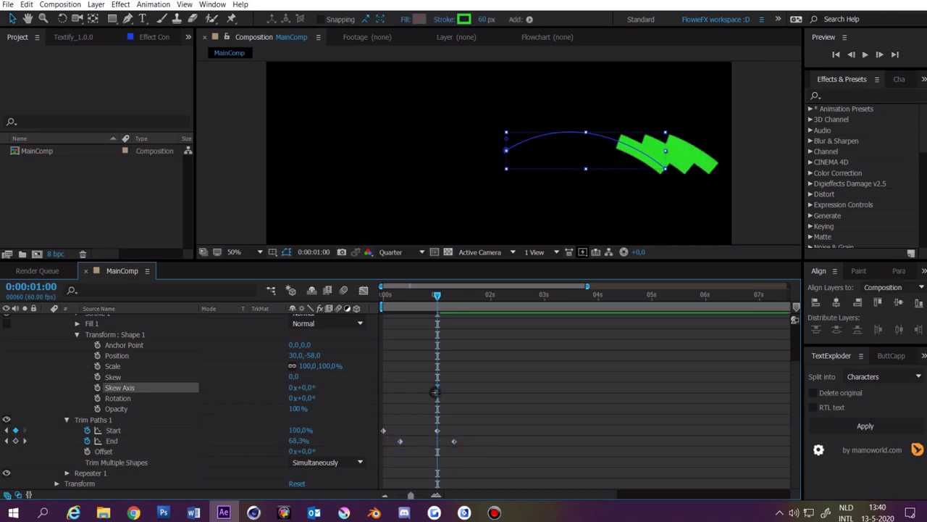
Preview the staggered Trim Paths animation from the start of the composition.
key("Home")
key("space")
key("space")
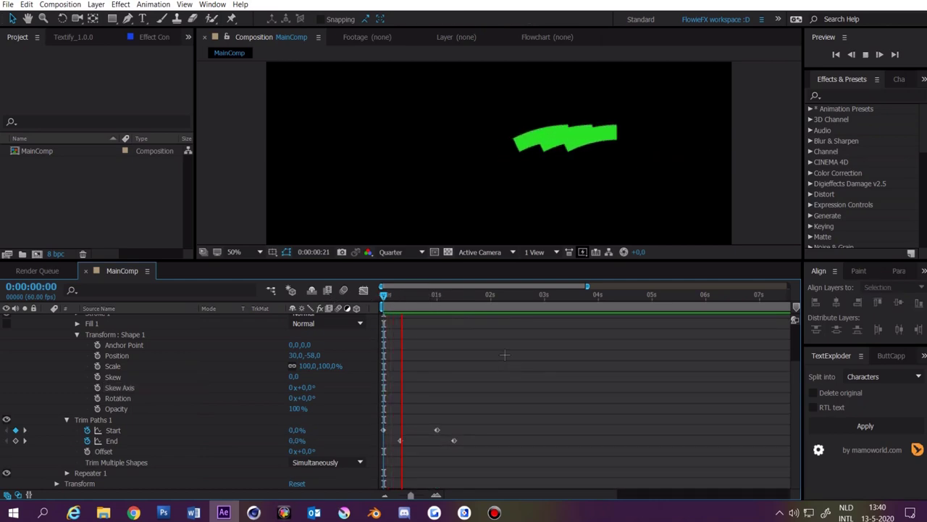
left_click(415, 299)
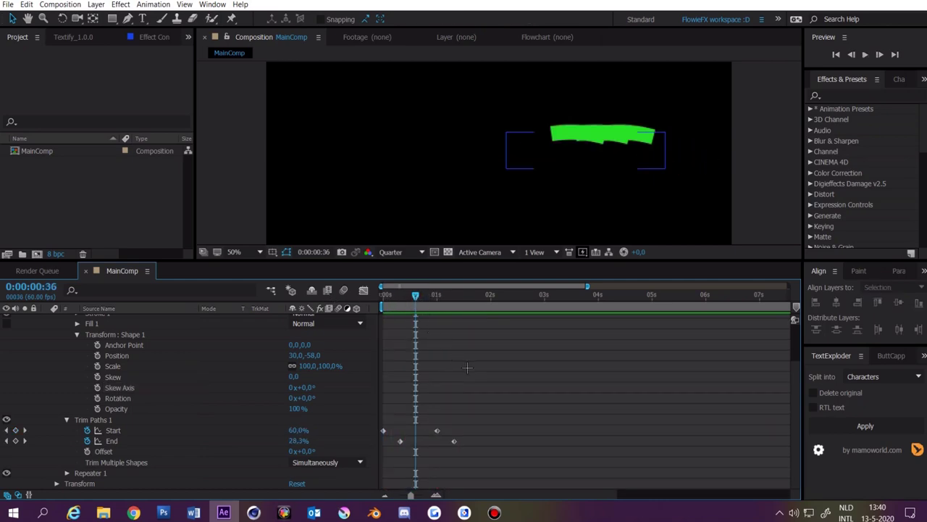
Set the last Trim Paths End keyframe, at 0:00:01:19, to 70%.
left_click(435, 299)
left_click_drag(435, 298, 454, 298)
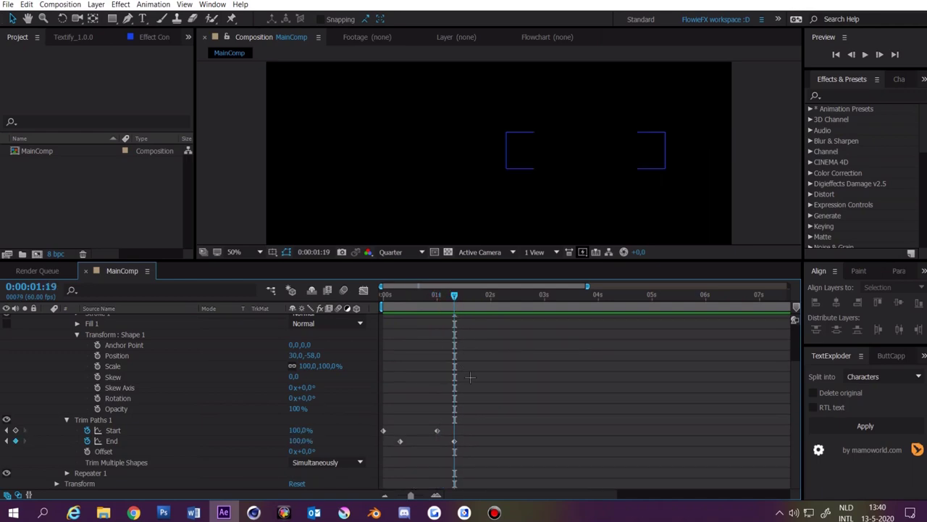
left_click(299, 440)
type("70")
key("Return")
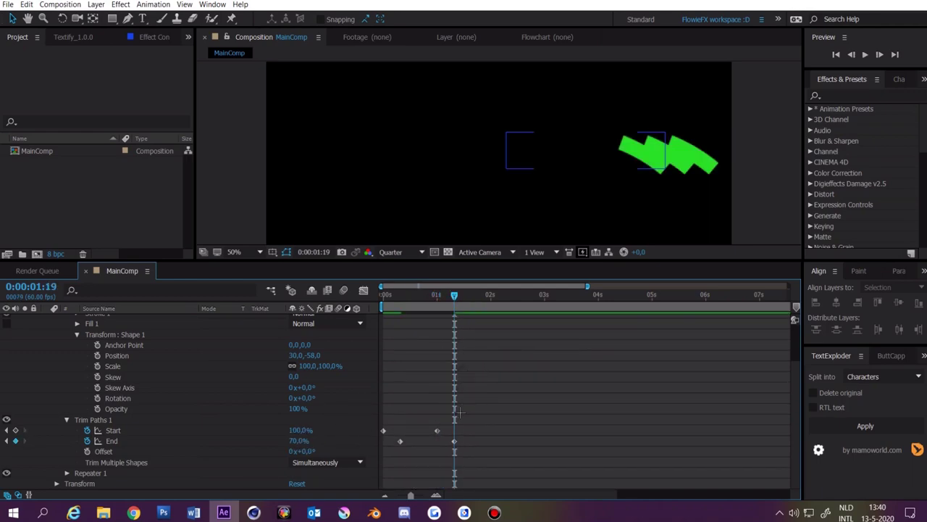
Apply Easy Ease to all Start and End keyframes and show only the shape layer's keyframed properties.
left_click_drag(494, 460, 371, 419)
scroll(110, 340, "up", 3)
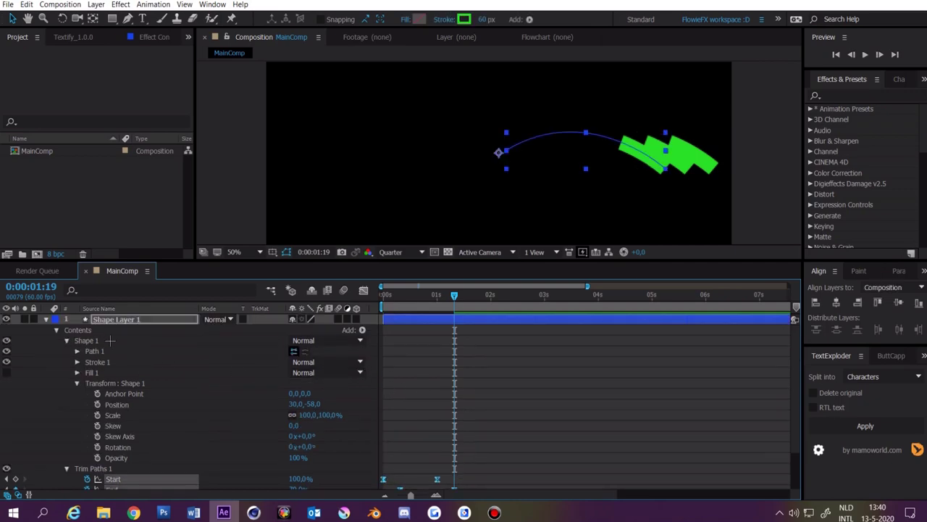
left_click(46, 319)
left_click(325, 355)
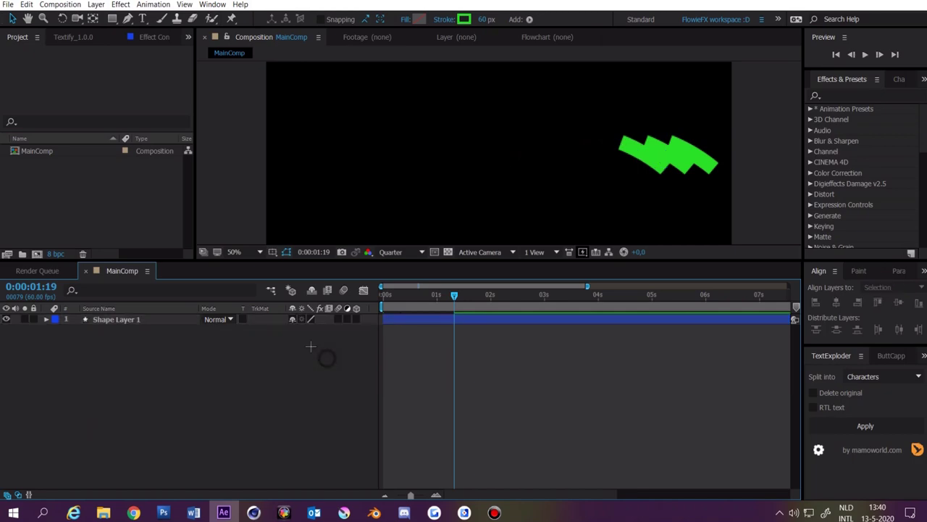
left_click(409, 321)
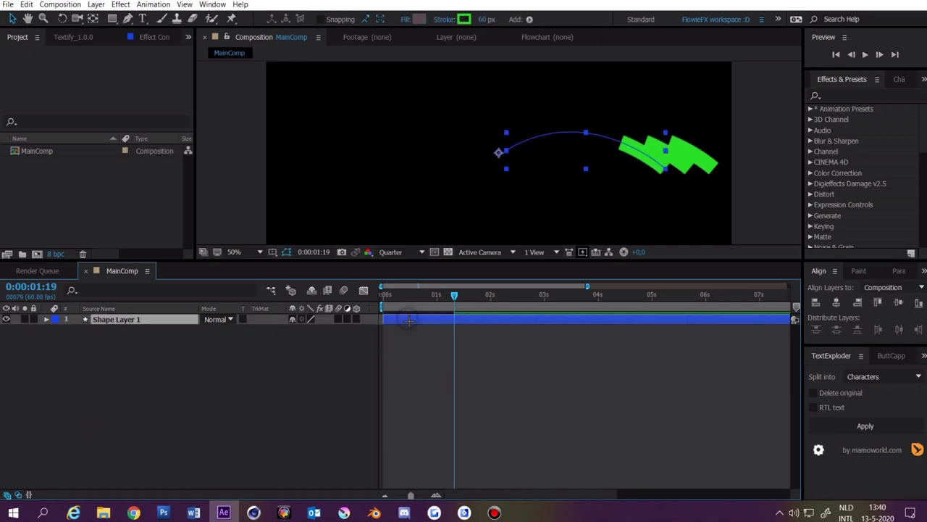
key("u")
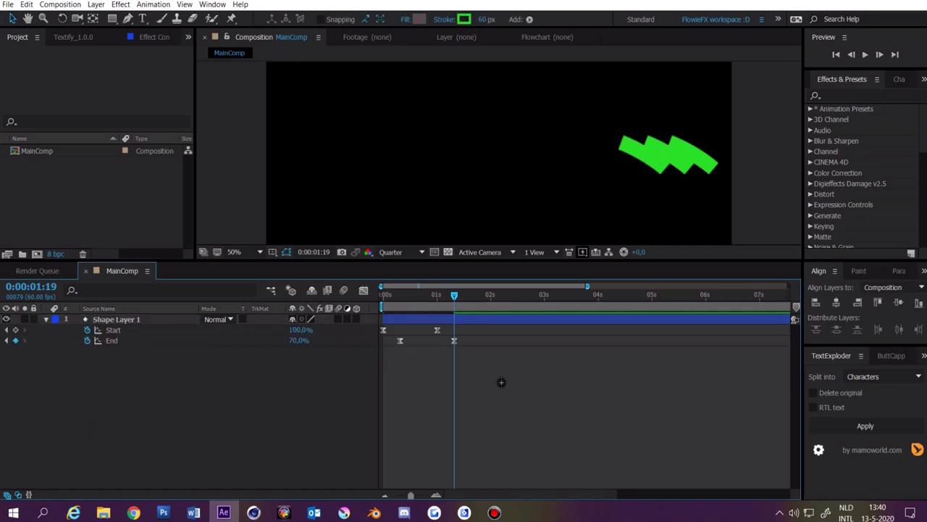
In the Graph Editor, lengthen the incoming ease of the final Start and End keyframes for a fast start and slow finish, and preview it.
left_click_drag(500, 382, 369, 315)
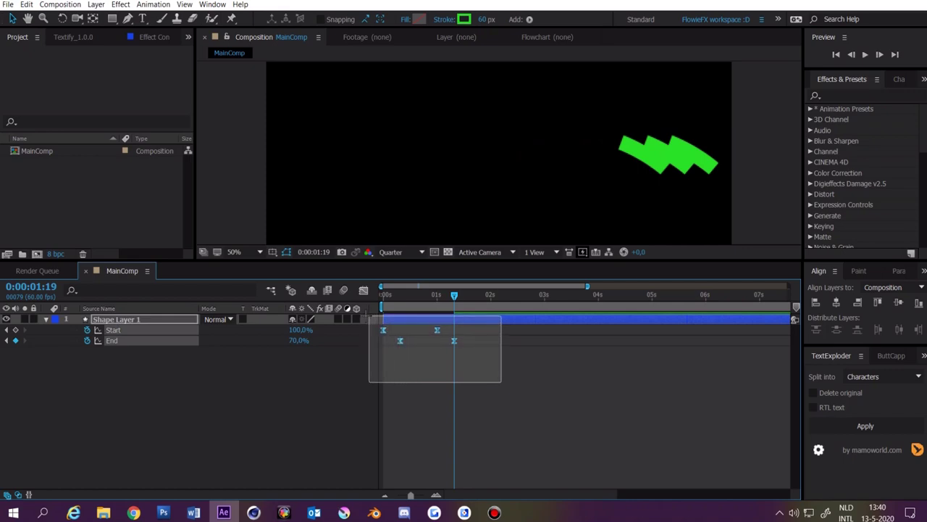
left_click(364, 289)
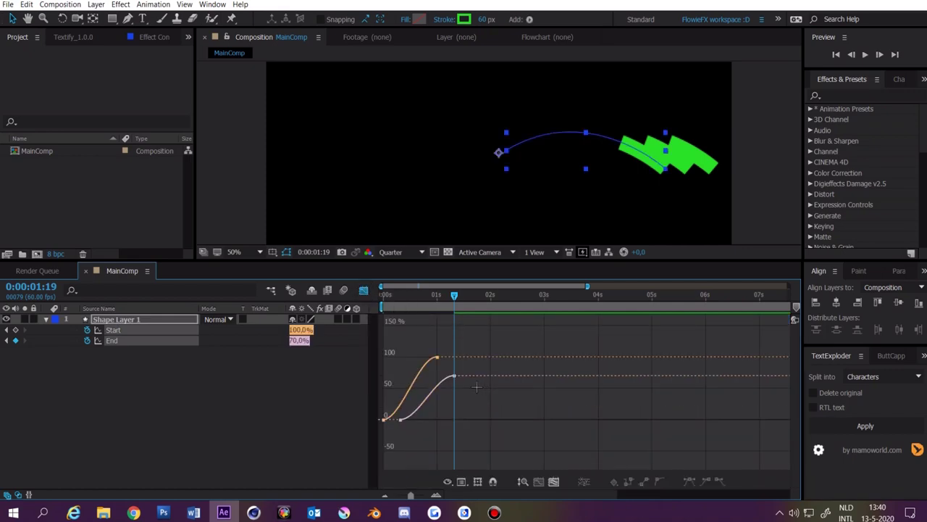
left_click(461, 481)
left_click(468, 329)
left_click(462, 481)
left_click(474, 337)
left_click_drag(486, 388, 415, 332)
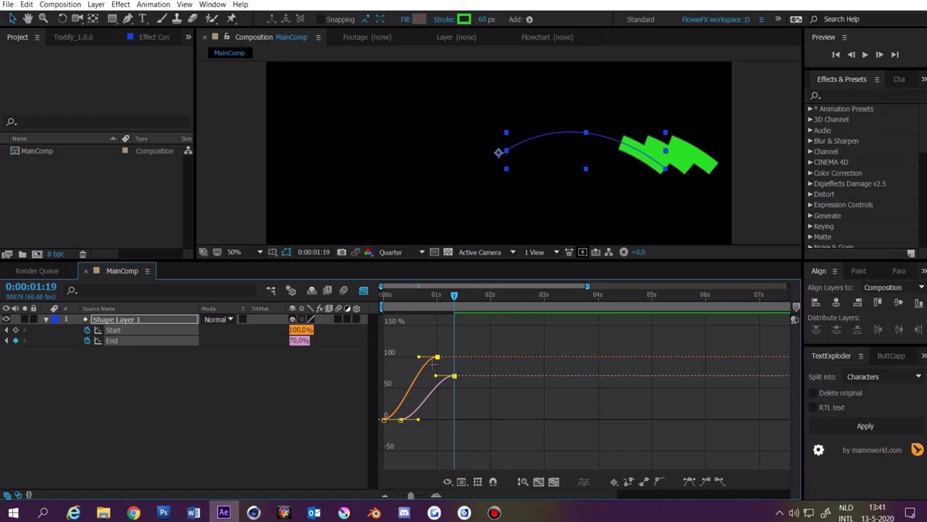
key("space")
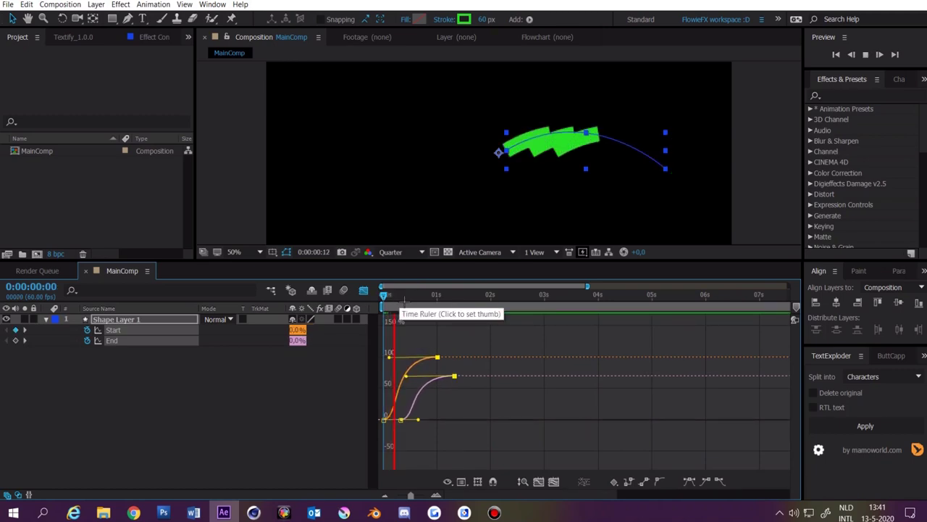
left_click(410, 307)
left_click(363, 290)
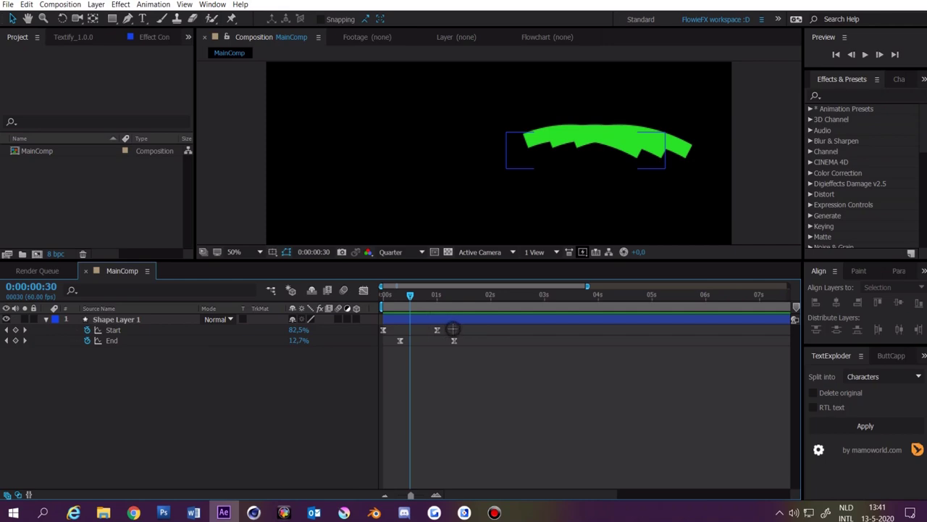
Add a Stroke Width keyframe at frame 28 and show it together with the layer's other animated properties.
key("Page_Up")
key("Page_Up")
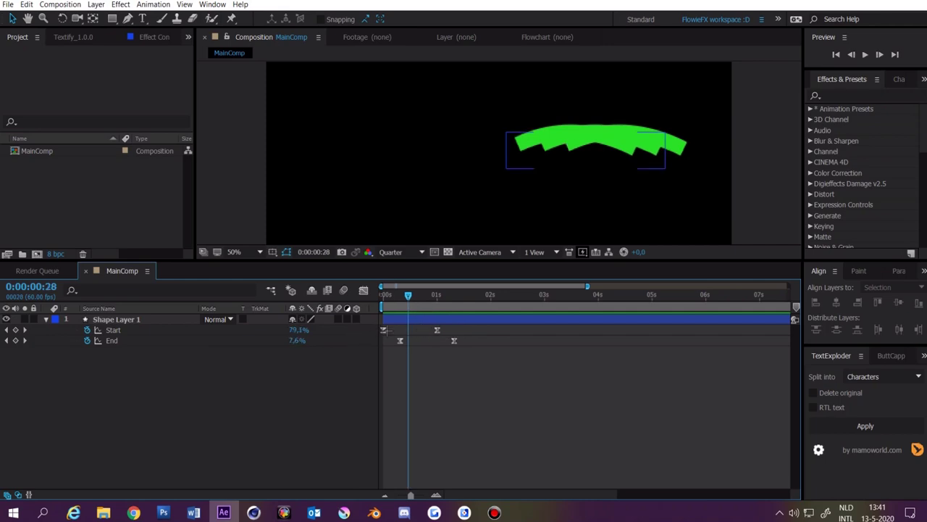
left_click(138, 318)
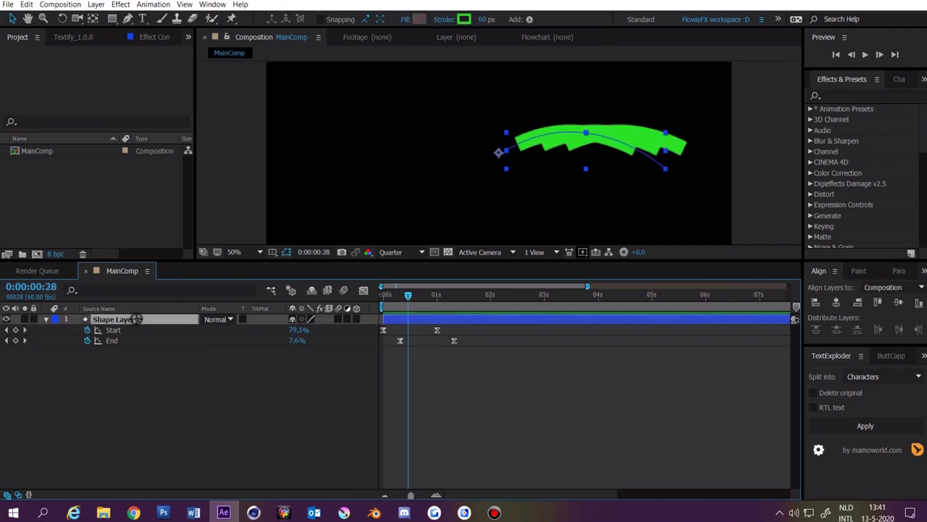
left_click(107, 290)
type("str")
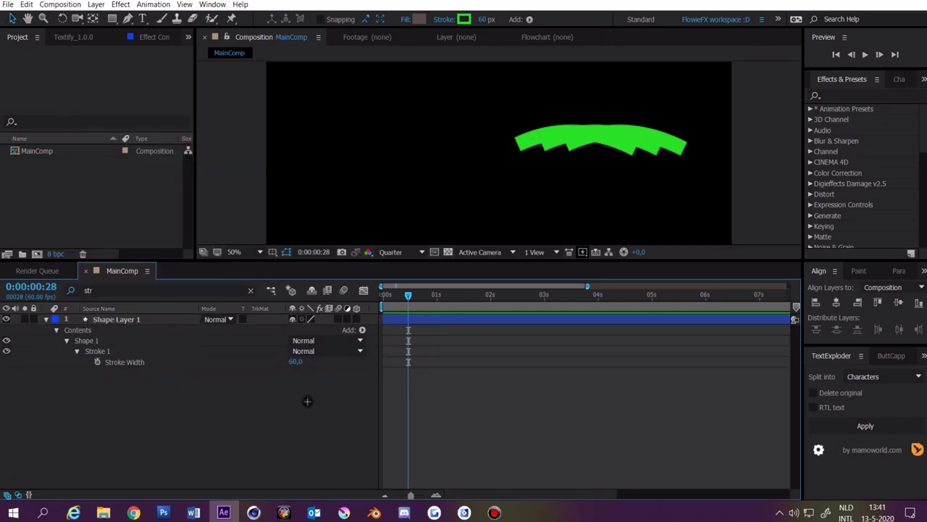
left_click(97, 362)
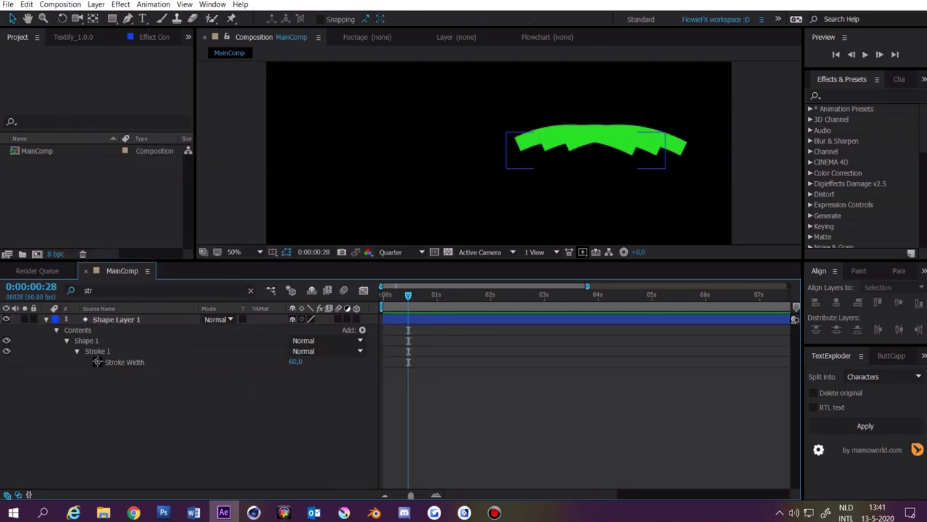
left_click(97, 361)
left_click(118, 320)
key("u")
left_click(457, 390)
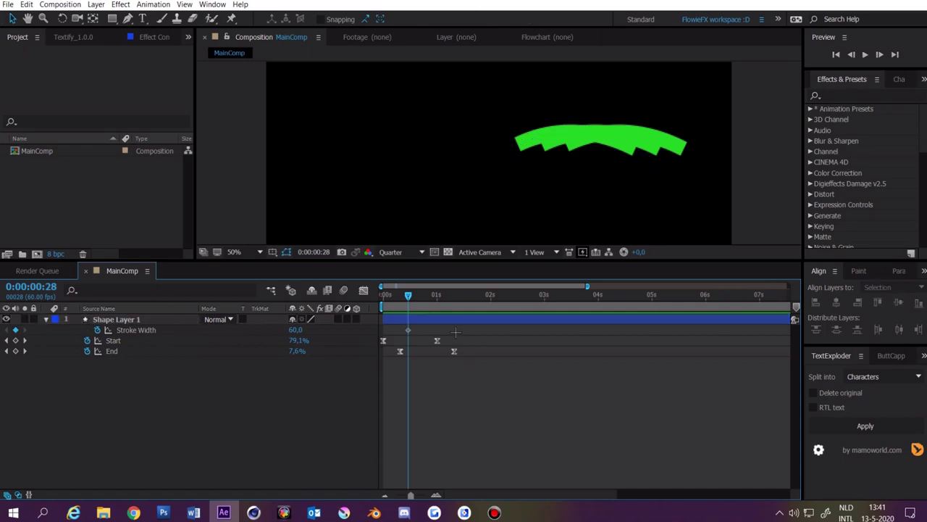
Keyframe a smaller Stroke Width at 0:00:01:19 so the stroke thins out, and preview the result.
left_click_drag(445, 305, 454, 304)
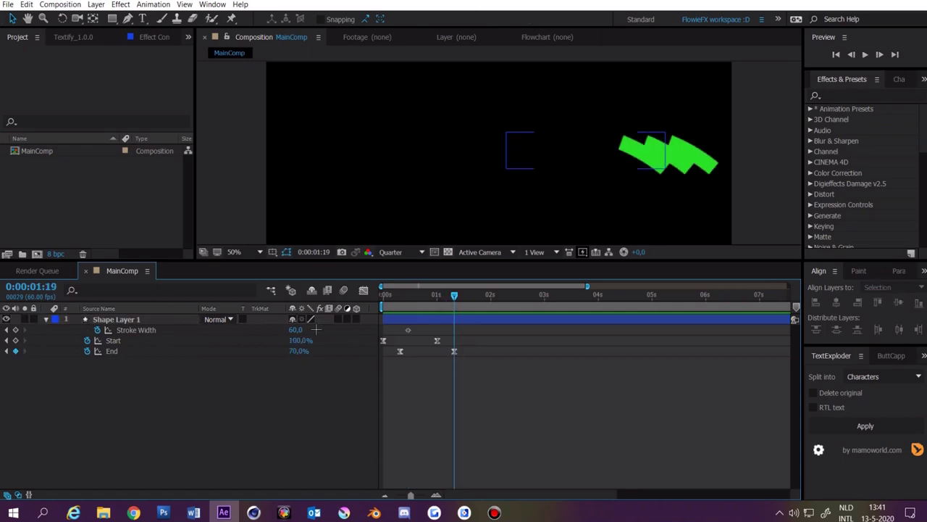
key("Return")
key("space")
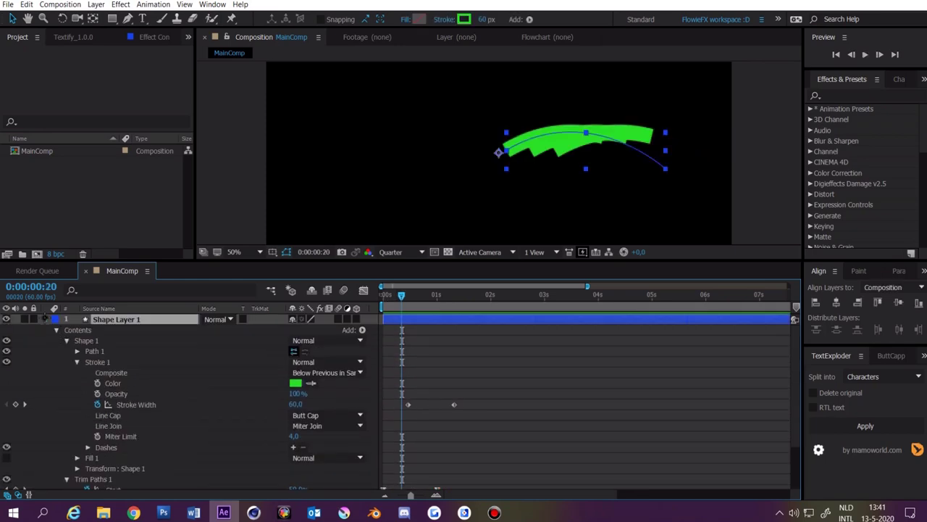
Set the number of copies in Repeater 1 to 5 and expand its transform properties.
left_click(46, 319)
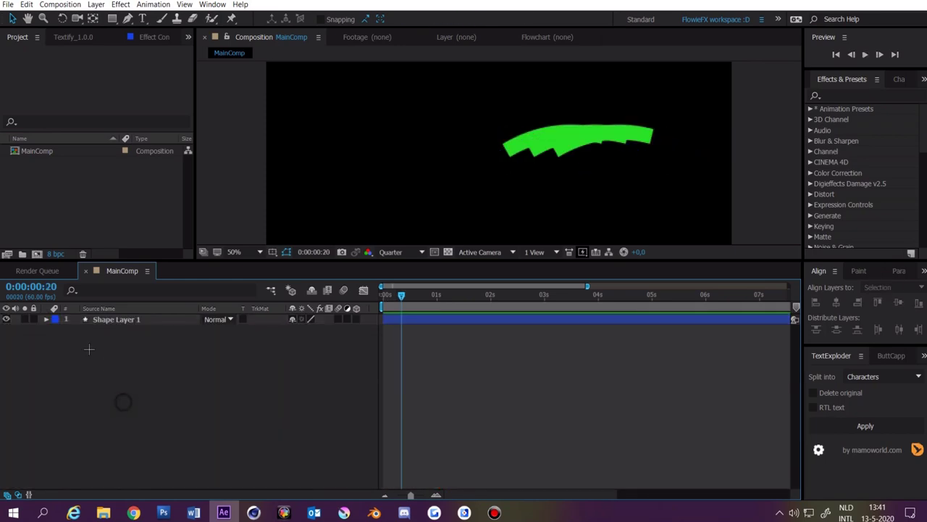
left_click(47, 319)
scroll(61, 345, "down", 5)
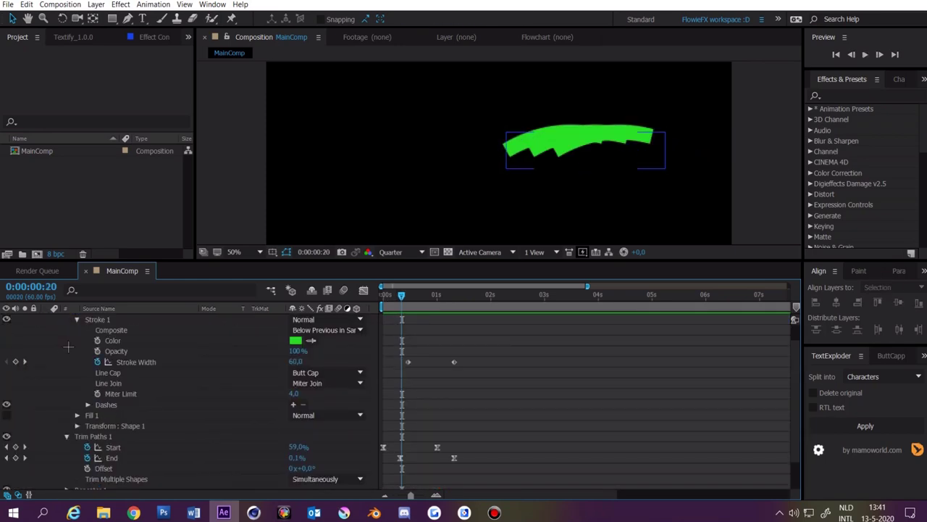
left_click(295, 439)
left_click(405, 445)
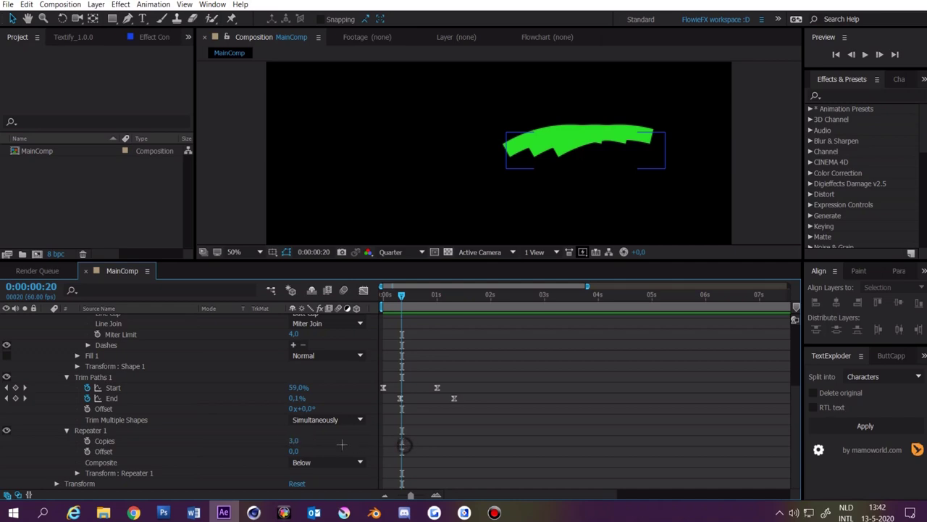
left_click(295, 441)
type("5")
left_click(411, 441)
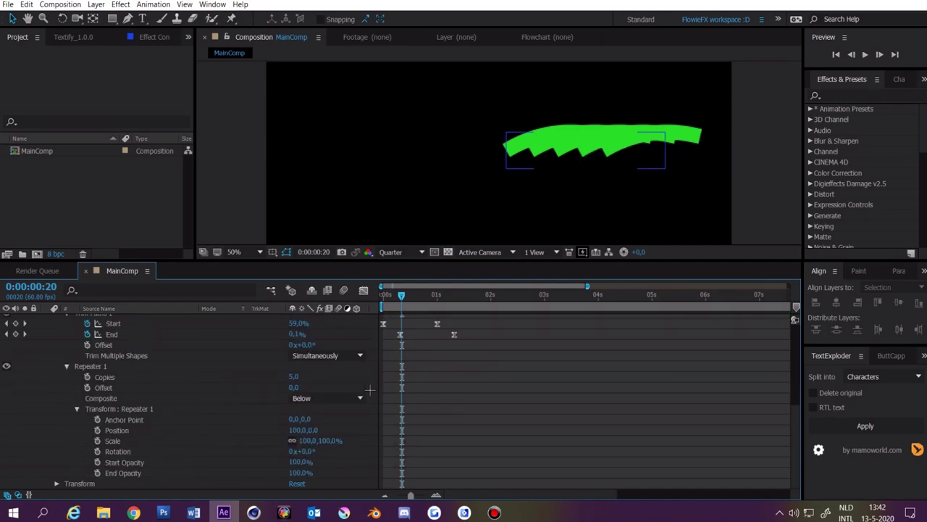
Set the Repeater transform's rotation to 72° and its position to 0, 0, and preview the radial burst.
left_click(302, 451)
type("72")
key("Return")
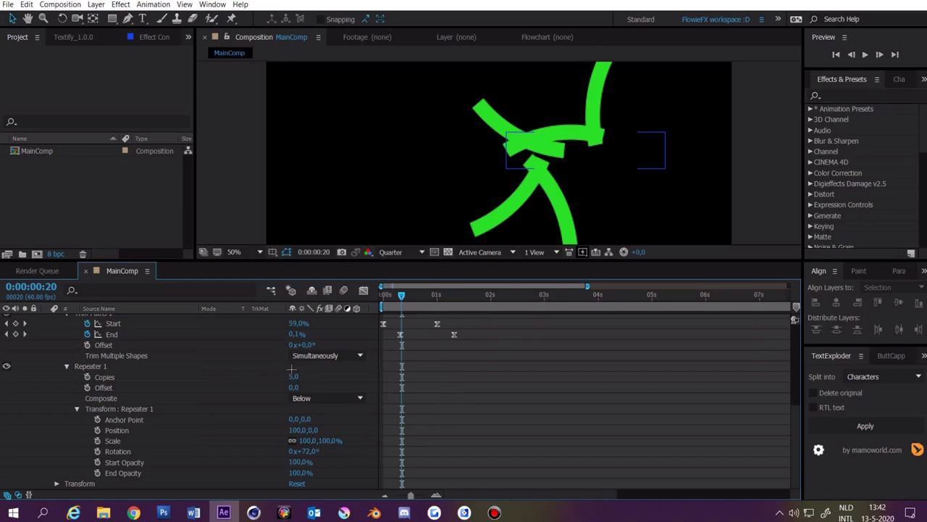
left_click(294, 431)
type("0")
key("Return")
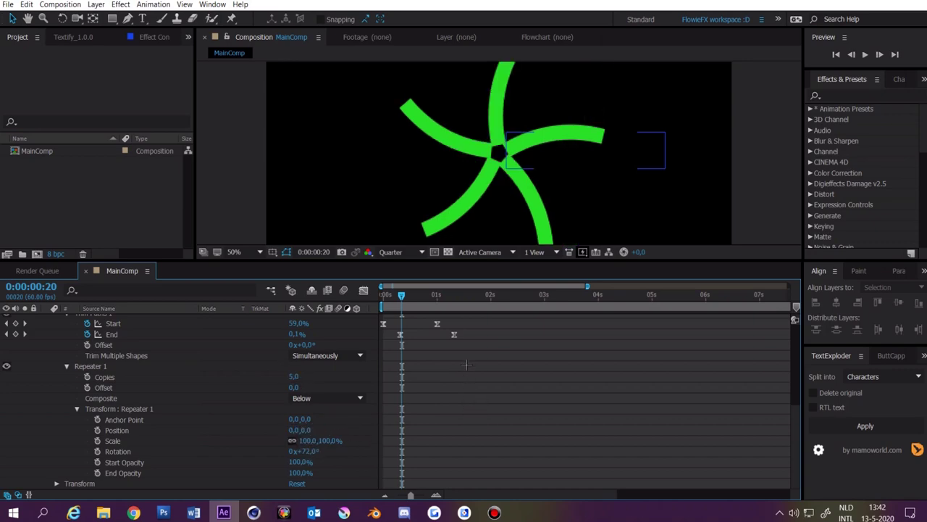
key("comma")
key("space")
key("space")
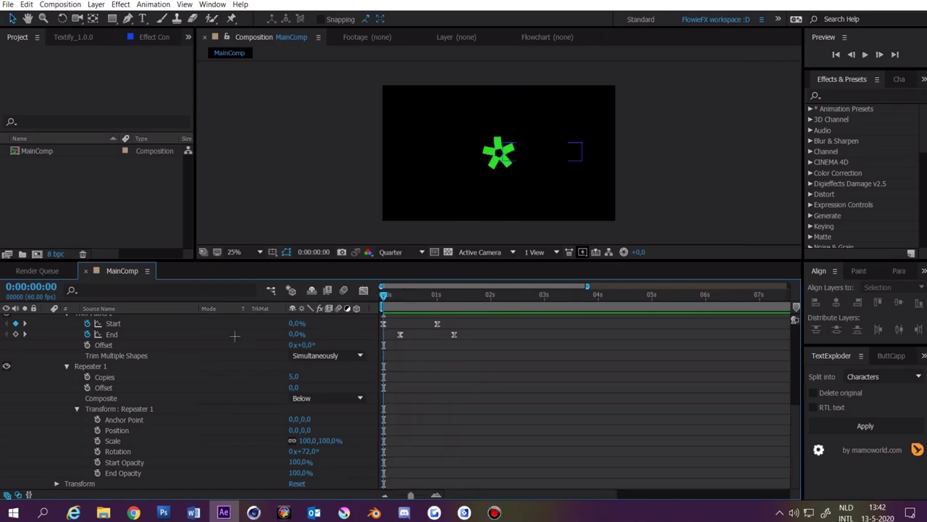
Duplicate the shape layer, rotate the copy 36° and preview both bursts together.
scroll(125, 343, "up", 5)
left_click(47, 319)
left_click(131, 320)
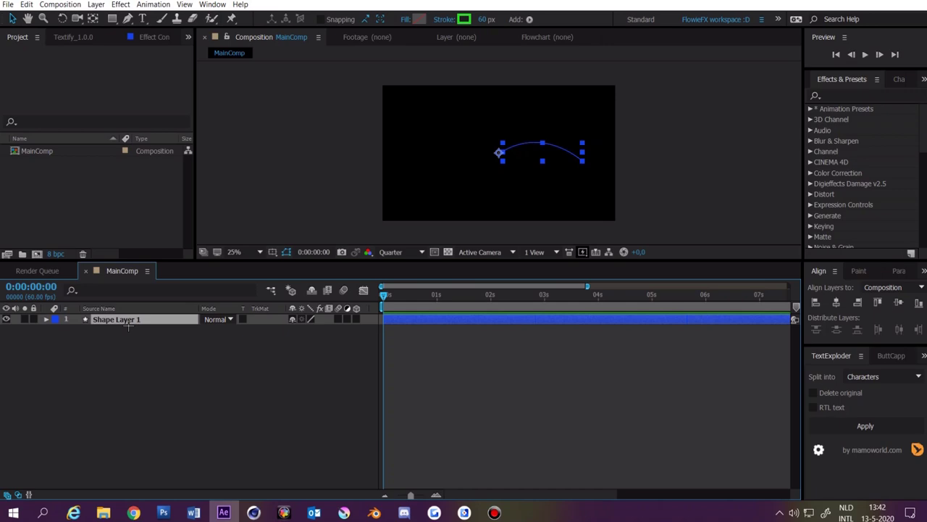
key("ctrl+d")
key("r")
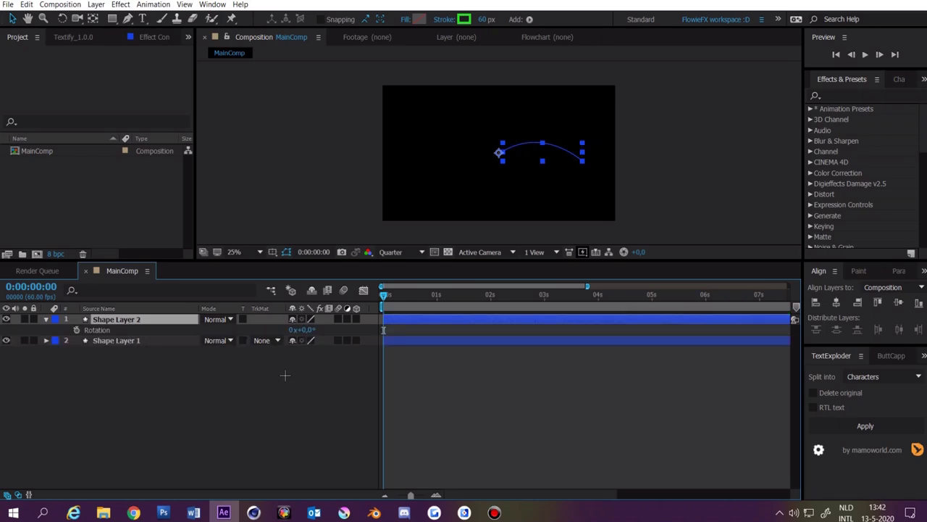
left_click(307, 330)
type("72")
key("Return")
key("space")
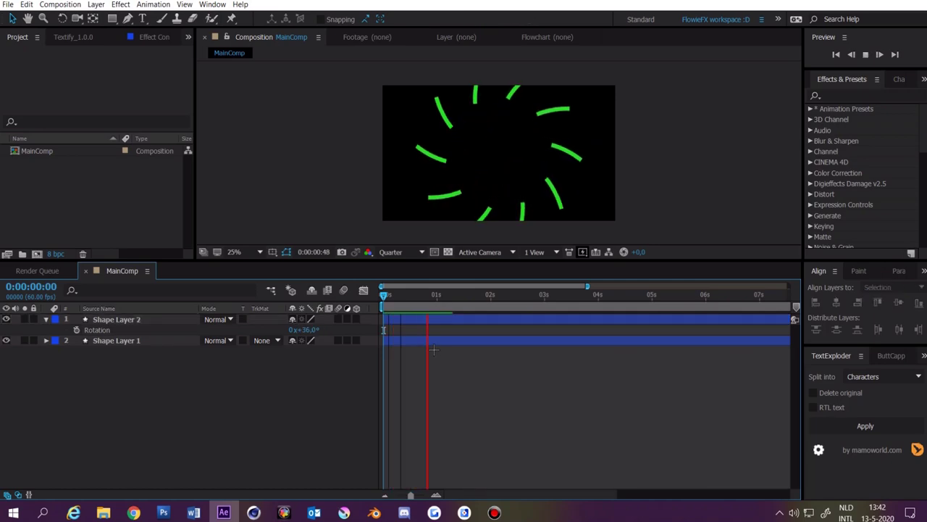
Change the duplicate shape layer's stroke colour to white (FFFFFF).
left_click_drag(401, 296, 415, 297)
left_click(416, 319)
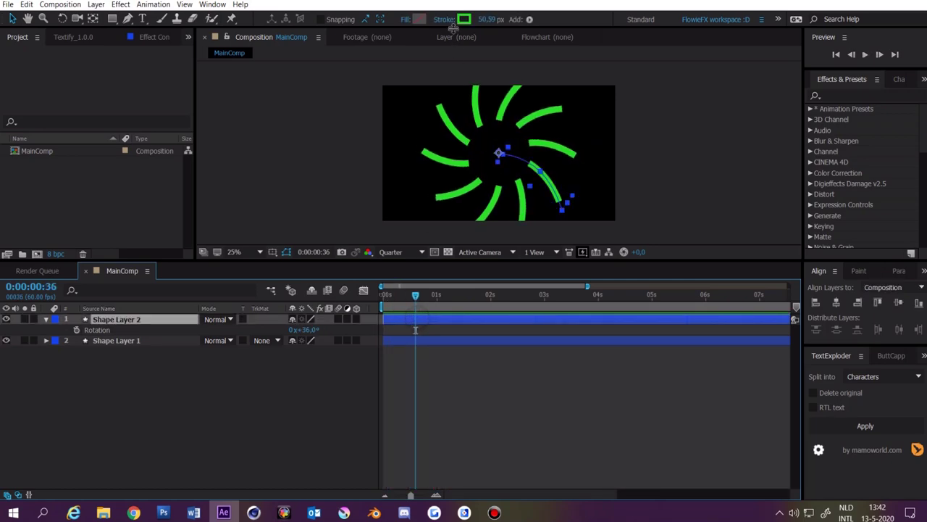
left_click(464, 19)
left_click(317, 283)
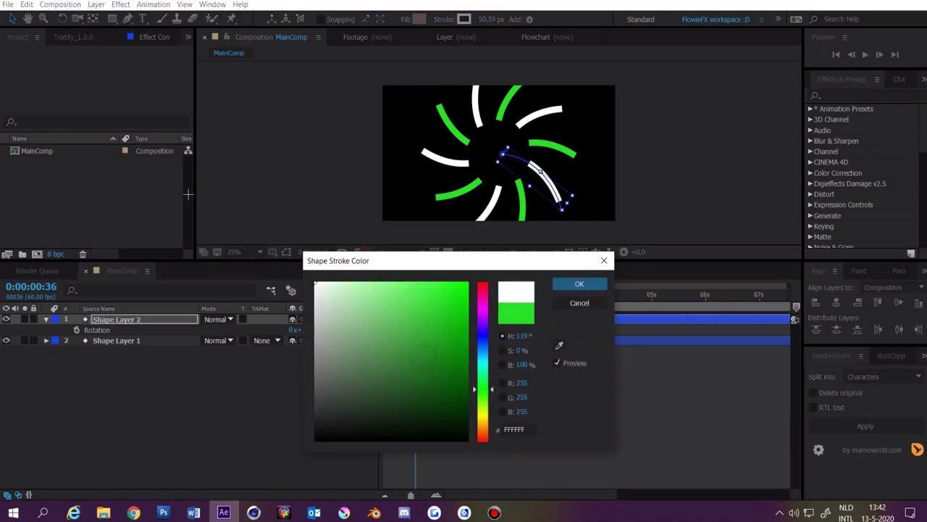
left_click(572, 285)
Shift the white duplicate burst layer a few frames later than the green one and preview the result.
key("Home")
key("=")
key("=")
key("=")
key("=")
key("=")
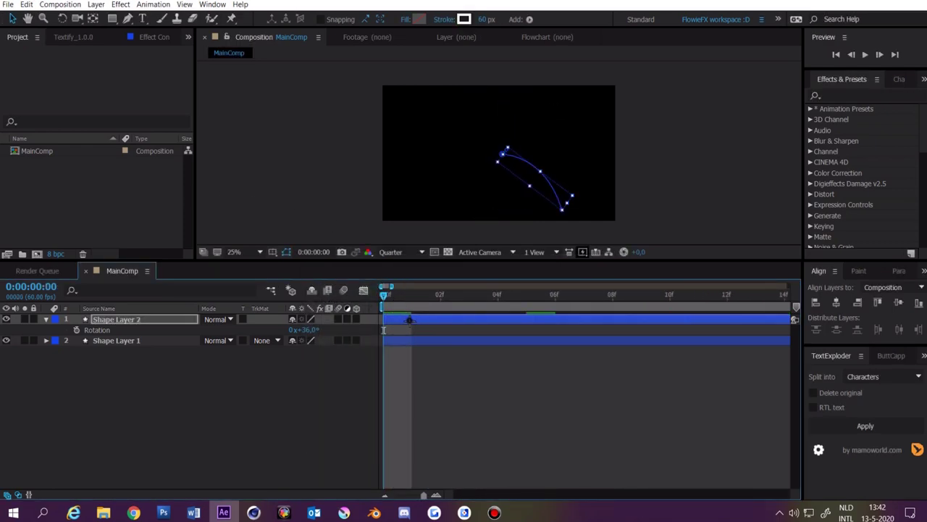
left_click_drag(409, 320, 530, 321)
key("-")
key("-")
key("-")
key("-")
key("-")
key("-")
left_click(439, 390)
key("space")
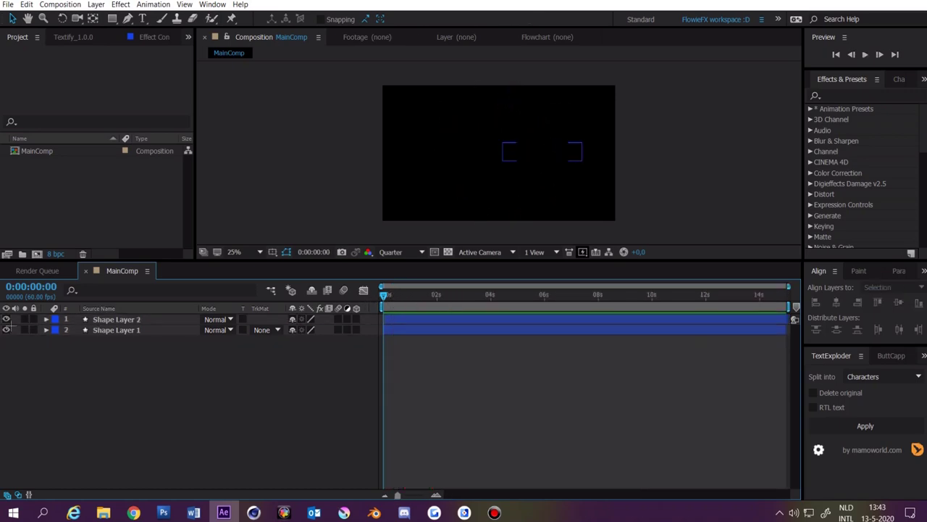
Hide both burst layers and draw an unfilled circle with a 60 px white stroke in the middle of the composition.
left_click(6, 319)
left_click(7, 330)
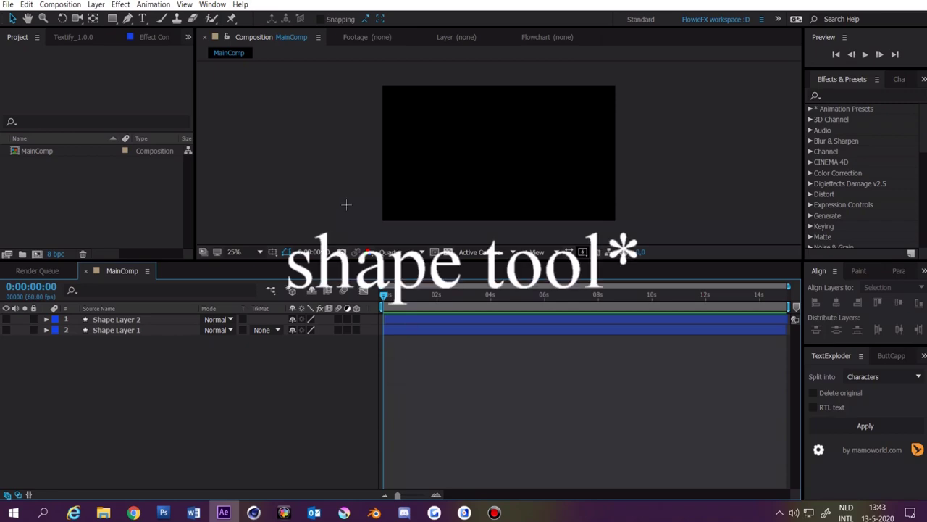
left_click_drag(113, 18, 176, 46)
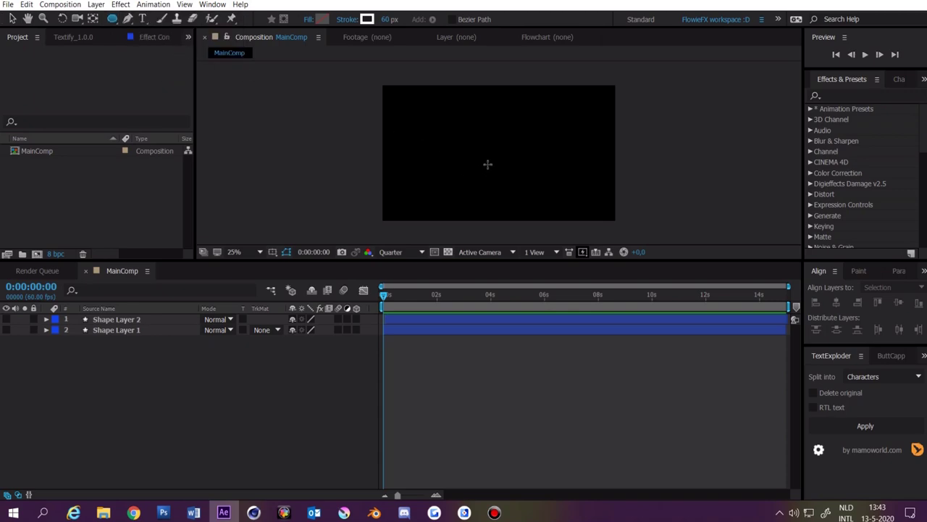
left_click_drag(467, 118, 534, 188)
left_click(476, 337)
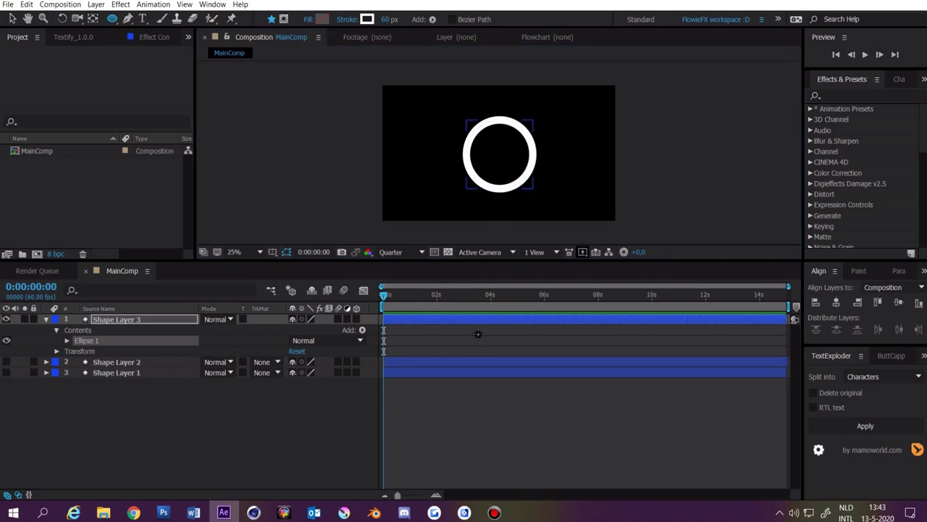
Centre the circle layer horizontally and vertically in the composition.
left_click(403, 318)
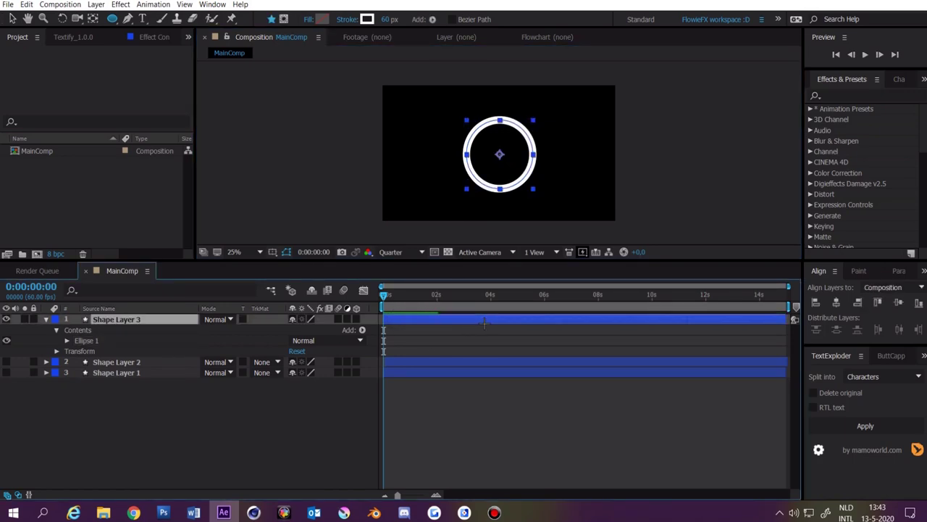
left_click(836, 302)
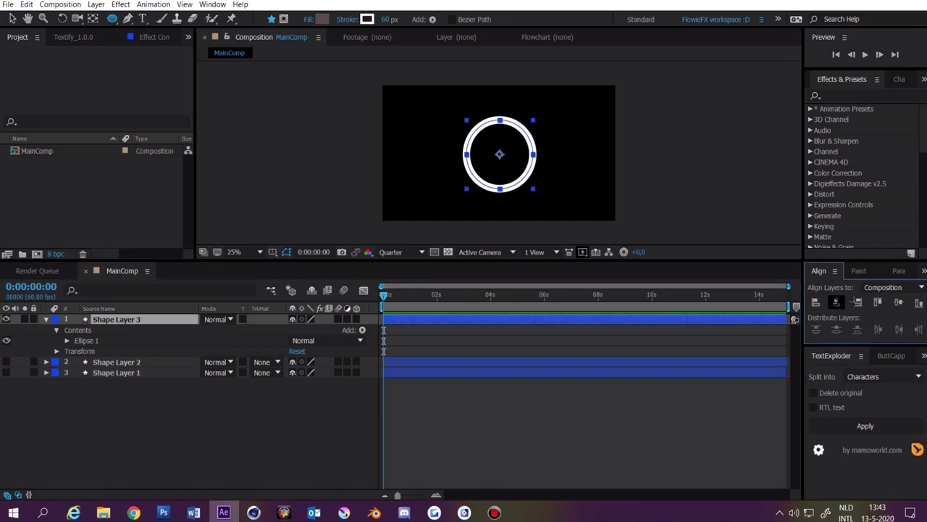
left_click(898, 302)
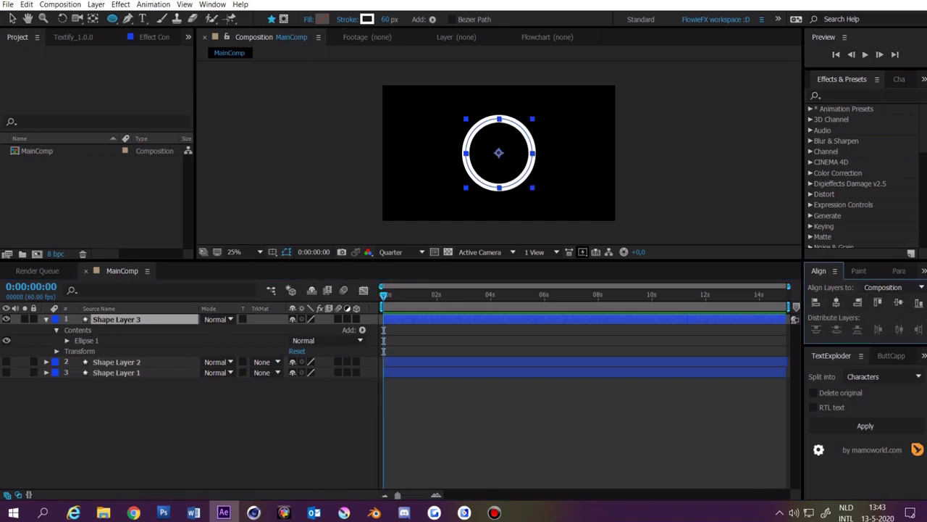
left_click(212, 4)
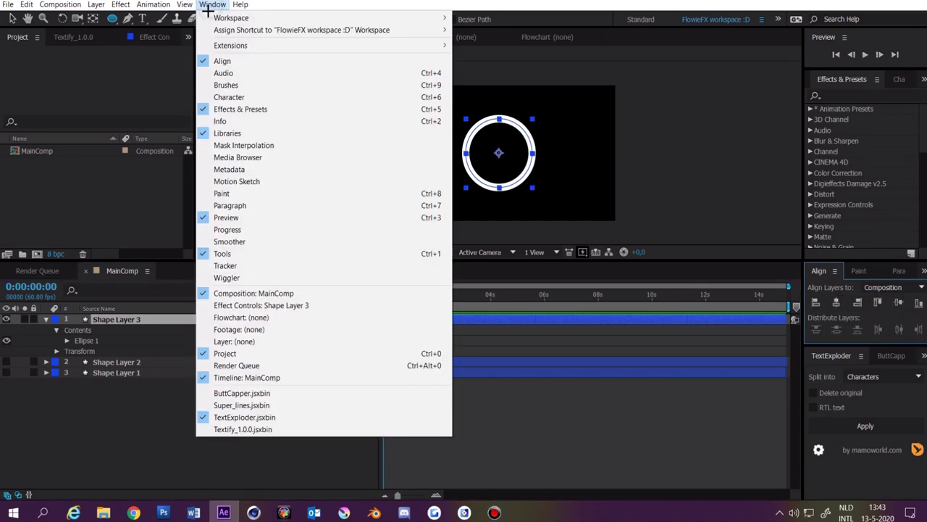
left_click(526, 407)
Set the circle layer's scale to 0% at the start of the composition and keyframe it.
left_click(391, 295)
mouse_move(390, 294)
left_mouse_down()
mouse_move(407, 295)
mouse_move(384, 295)
left_mouse_up()
left_click(399, 328)
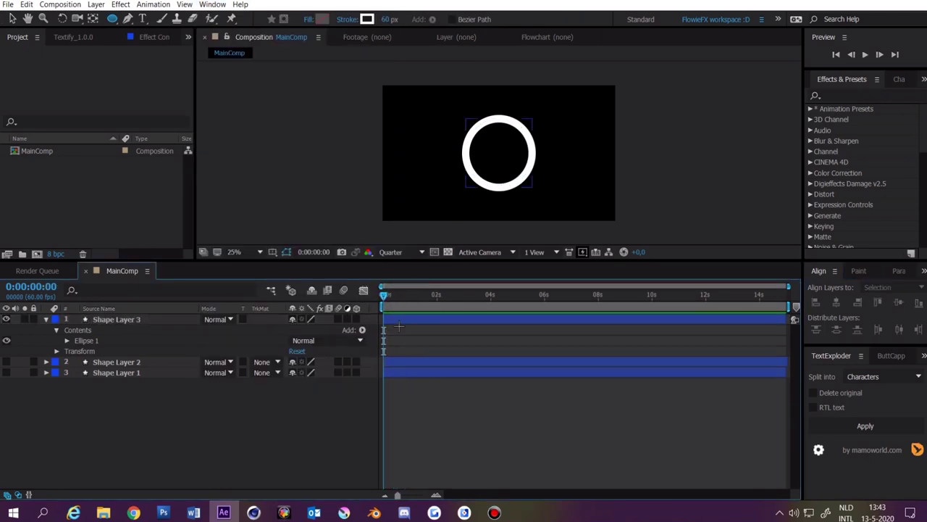
left_click(402, 321)
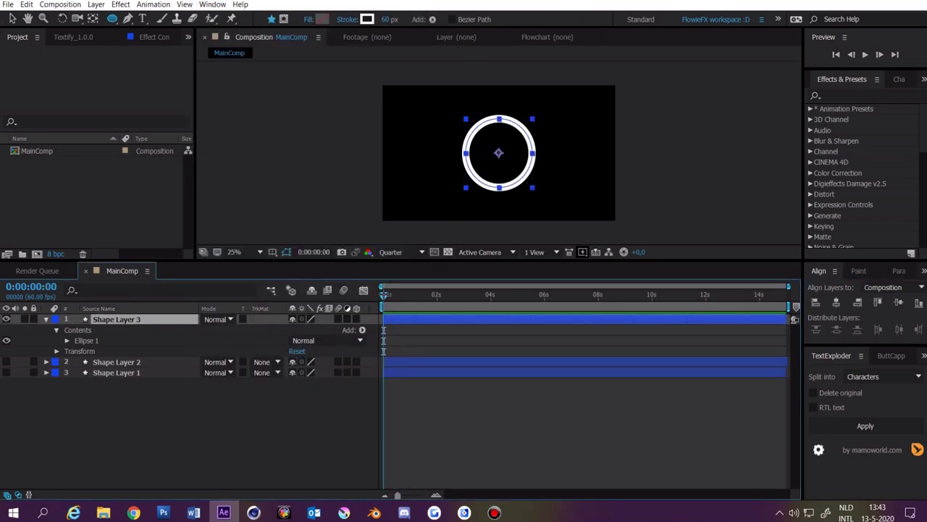
key("s")
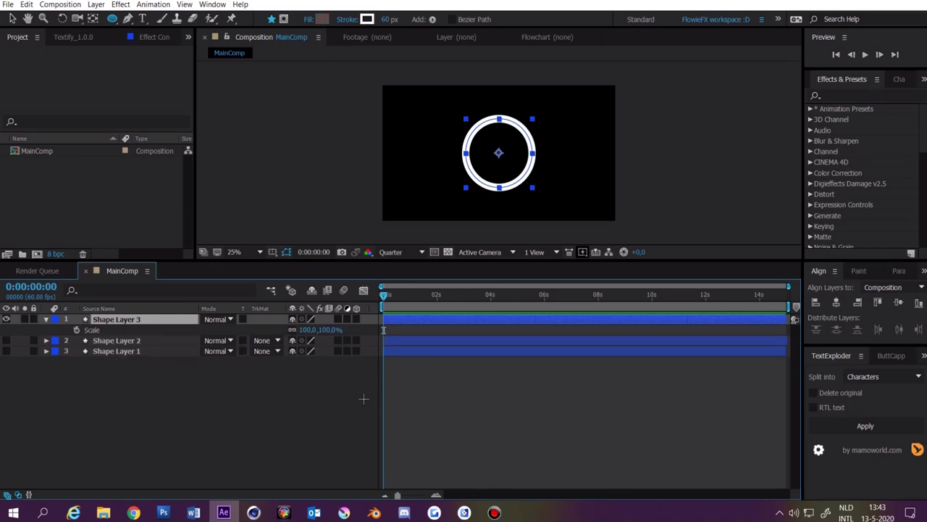
left_click(333, 391)
left_click(325, 331)
type("0")
left_click(321, 402)
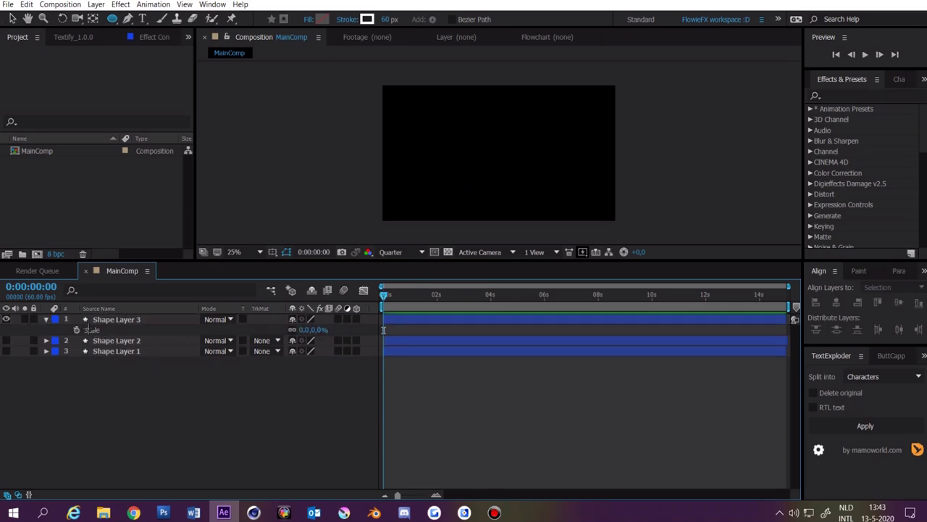
left_click(76, 329)
Set a second scale keyframe of 100% for the circle layer at 0:00:01:27.
left_click(456, 395)
key("equal")
left_click_drag(450, 303, 461, 300)
left_click(317, 329)
type("100")
key("Return")
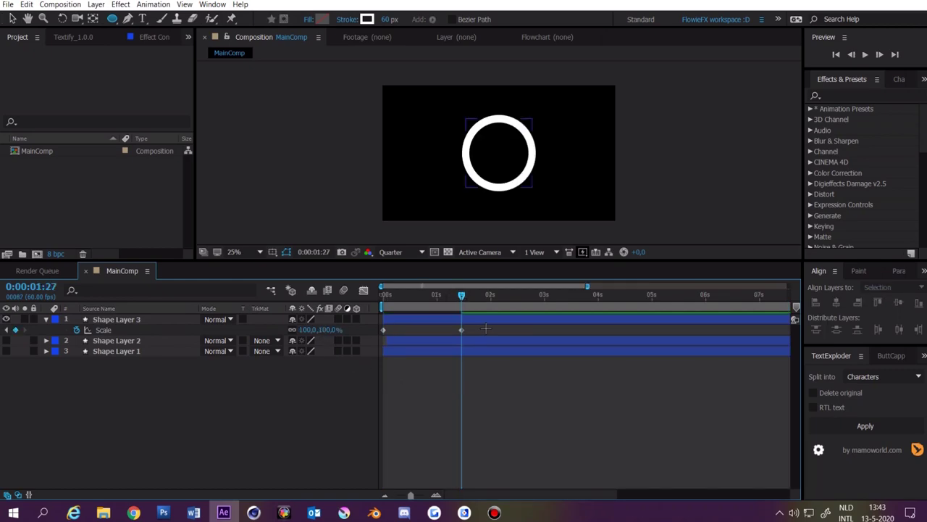
Apply Easy Ease to both scale keyframes, reshape the value curve to rise fast and settle slowly, and preview the circle's growth.
left_click_drag(489, 328, 347, 366)
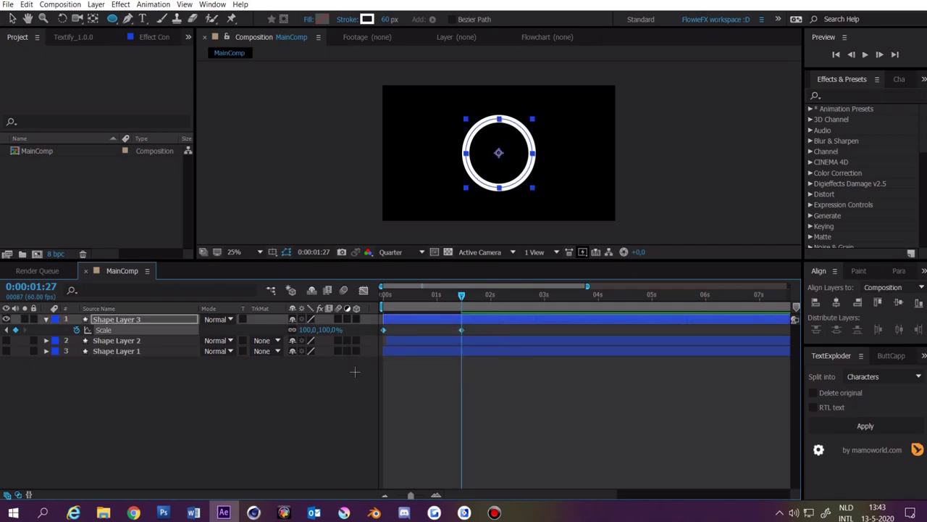
key("F9")
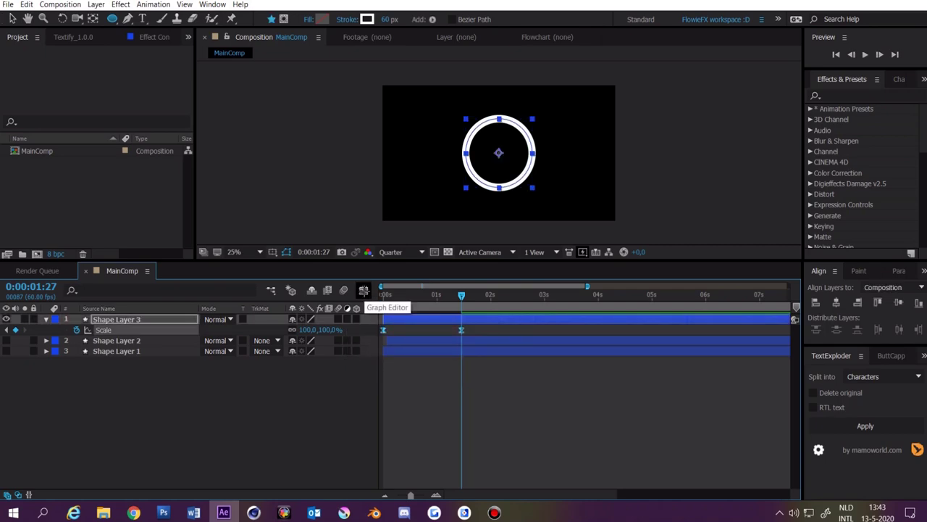
left_click(363, 290)
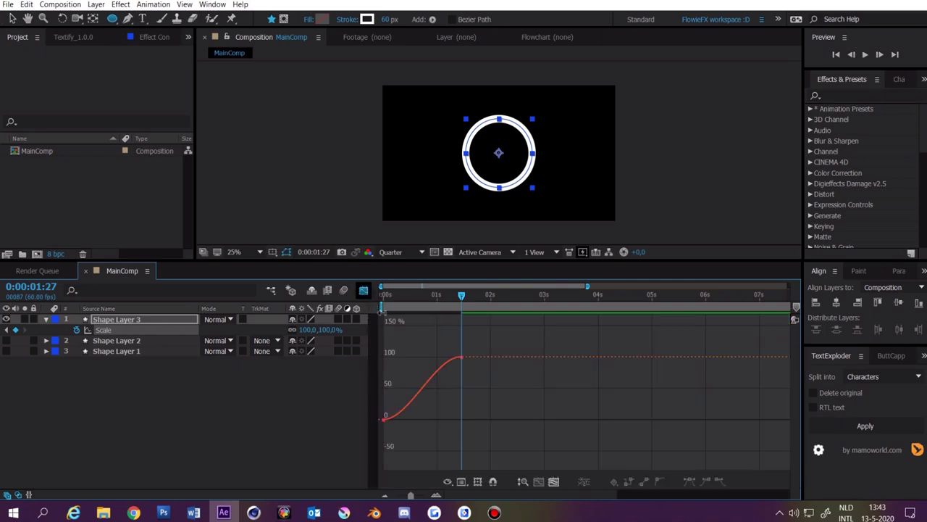
scroll(418, 412, "up", 1)
left_click_drag(408, 433, 372, 406)
left_click_drag(411, 419, 397, 395)
left_click(396, 395)
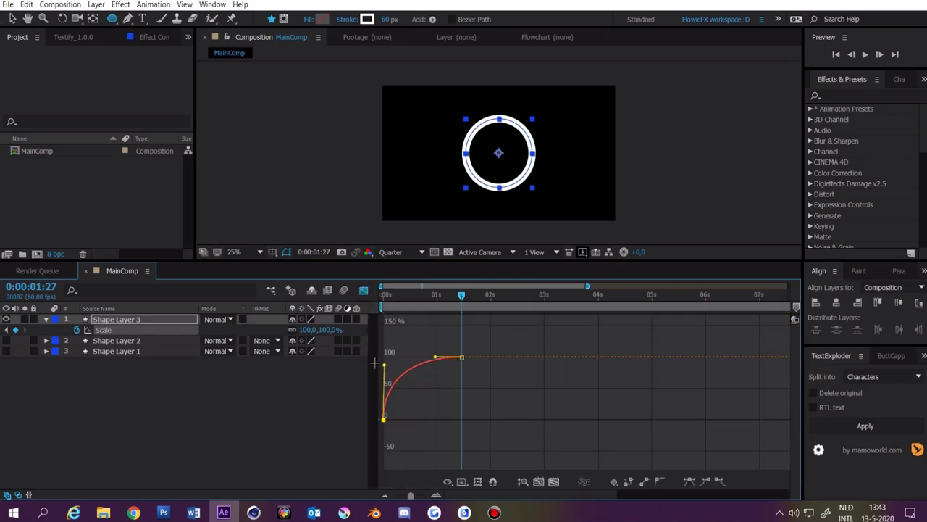
left_click(387, 294)
key("space")
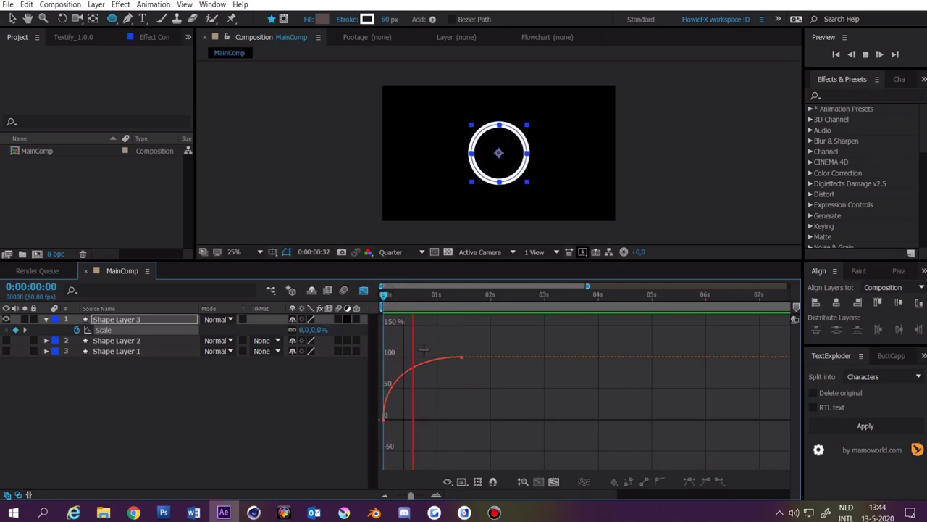
left_click(364, 290)
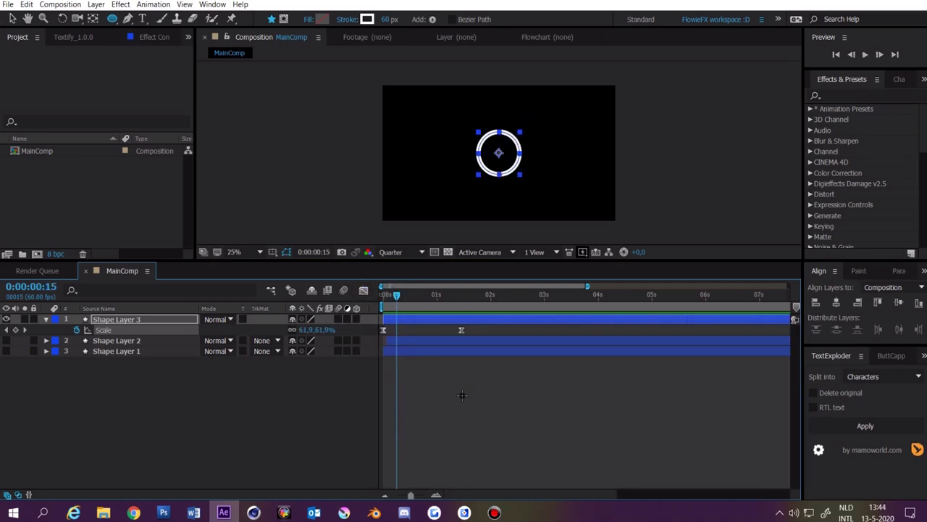
left_click(462, 395)
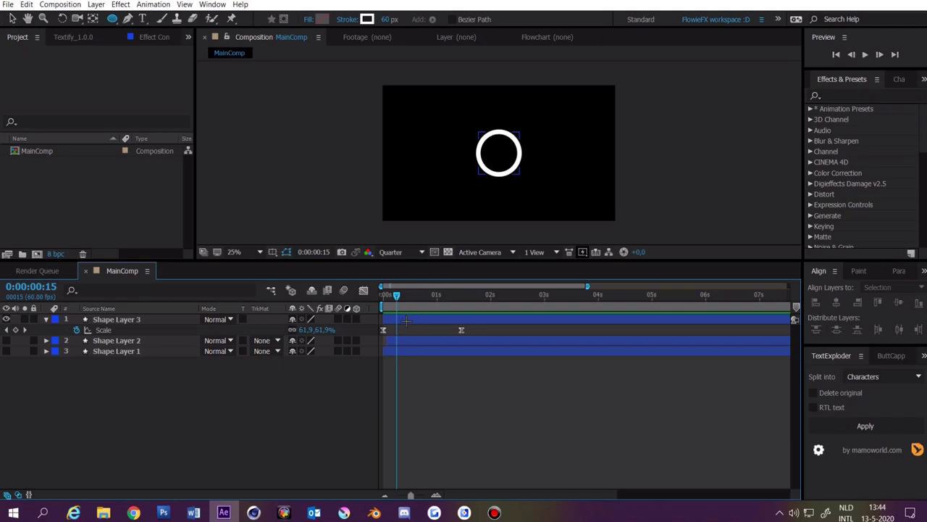
Filter the circle layer's properties by "str" and add a Stroke Width keyframe at 0:00:00:15.
left_click(402, 319)
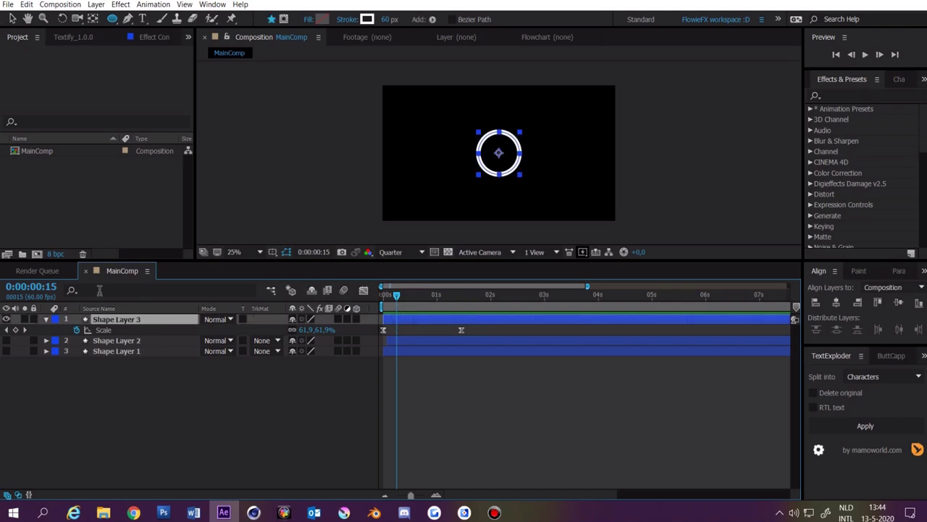
left_click(99, 289)
type("str")
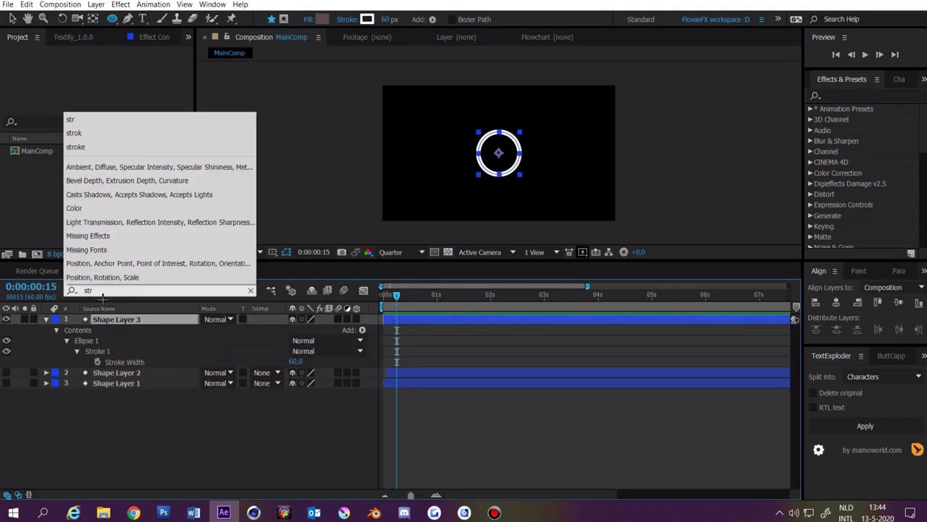
left_click(97, 361)
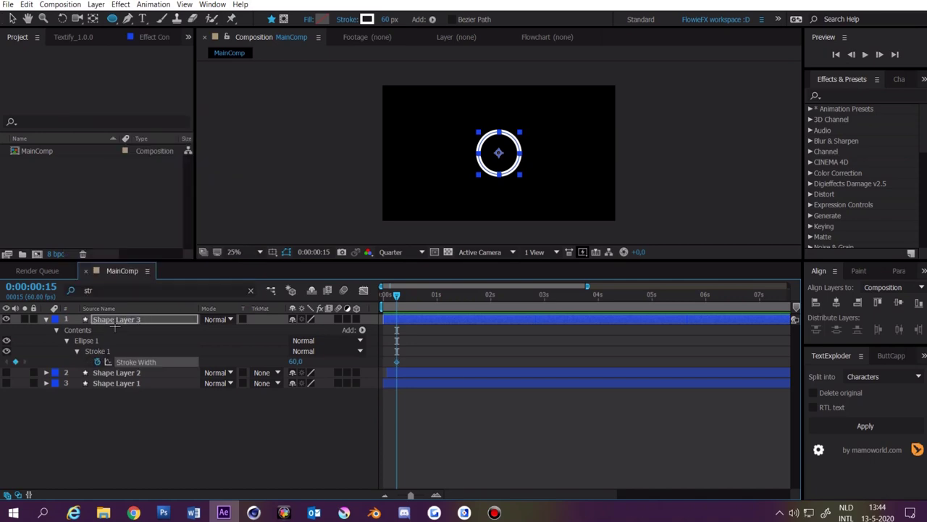
Set the circle's stroke width to 0 at the final scale keyframe, 0:00:01:27.
mouse_move(401, 311)
left_mouse_down()
mouse_move(366, 312)
mouse_move(441, 311)
left_mouse_up()
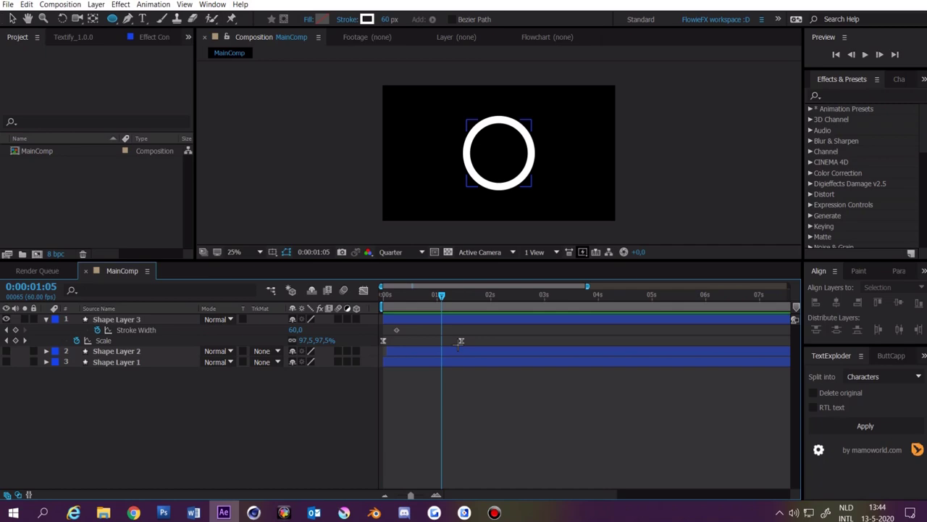
key("k")
left_click(295, 331)
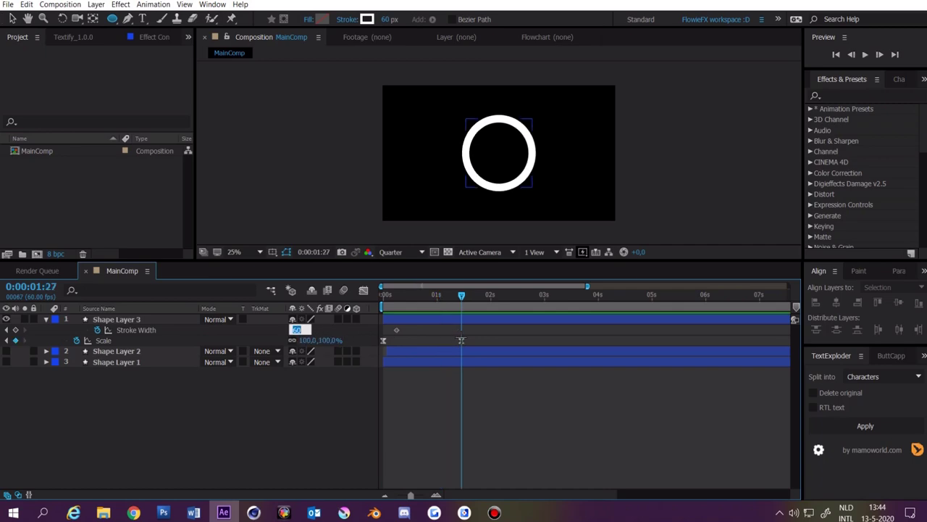
type("0")
left_click(496, 333)
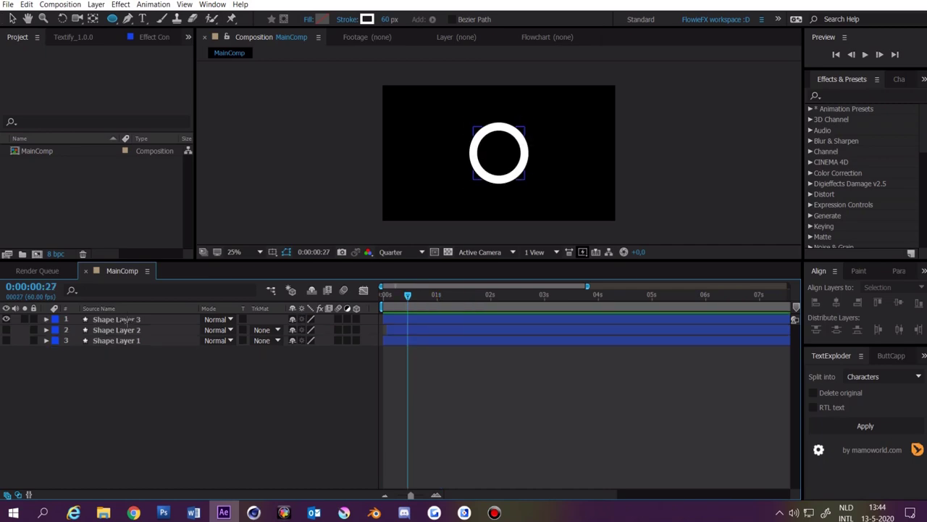
Duplicate the circle layer and move the copy right to an X position of about 1394 and slightly down.
left_click(126, 322)
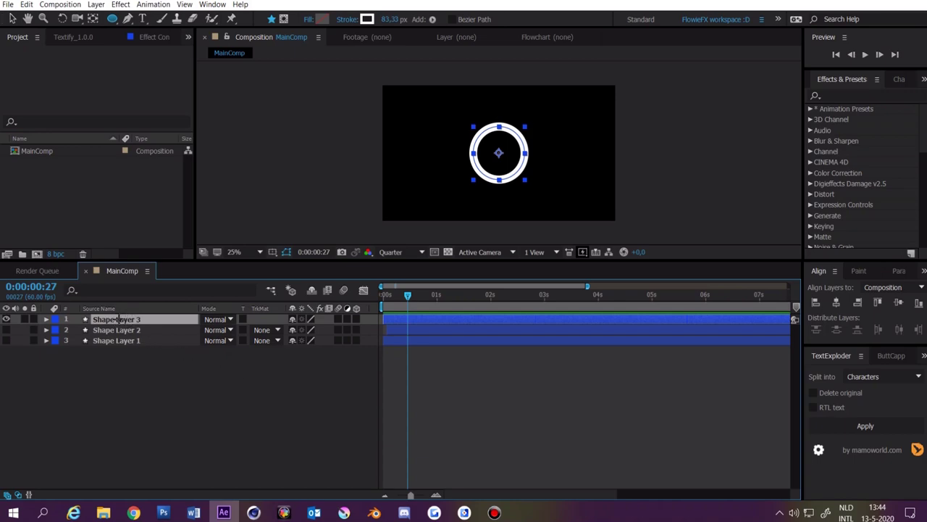
key("ctrl+d")
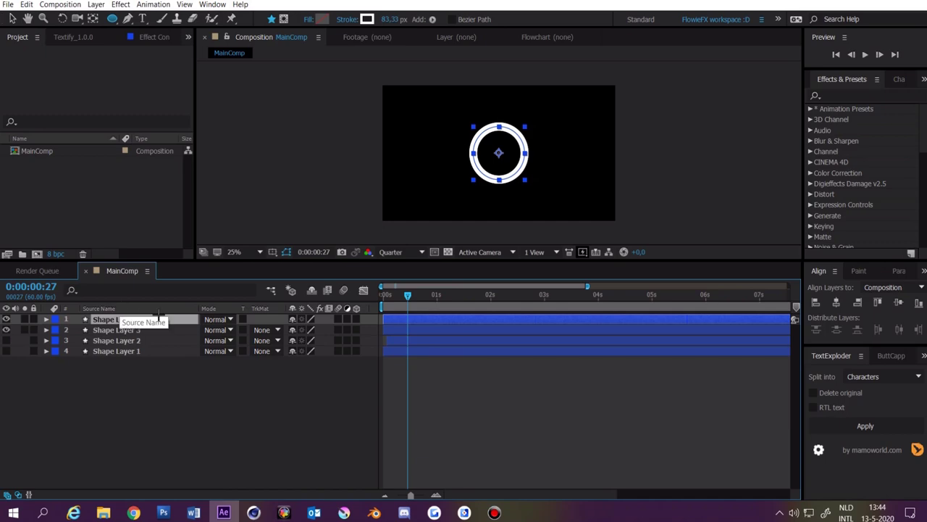
key("p")
left_click(294, 392)
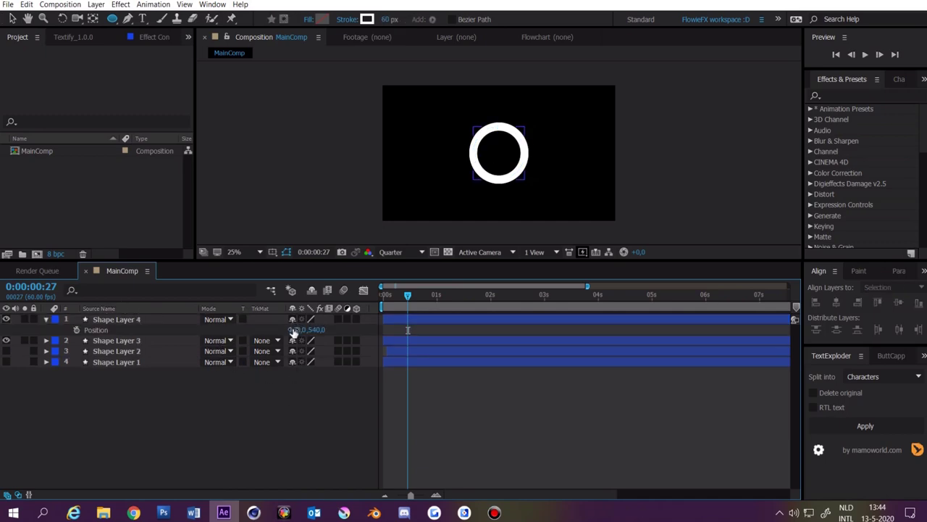
left_click_drag(297, 330, 525, 315)
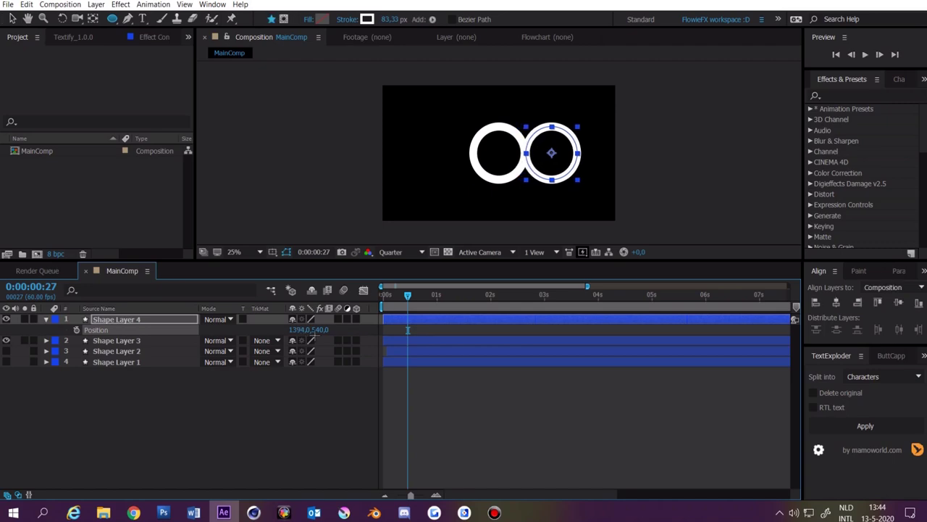
left_click_drag(320, 330, 355, 327)
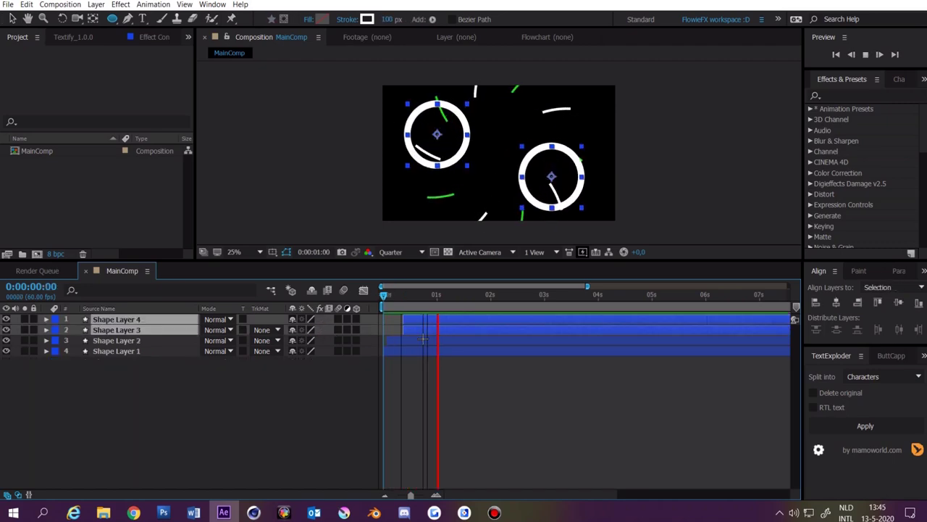
left_click(431, 382)
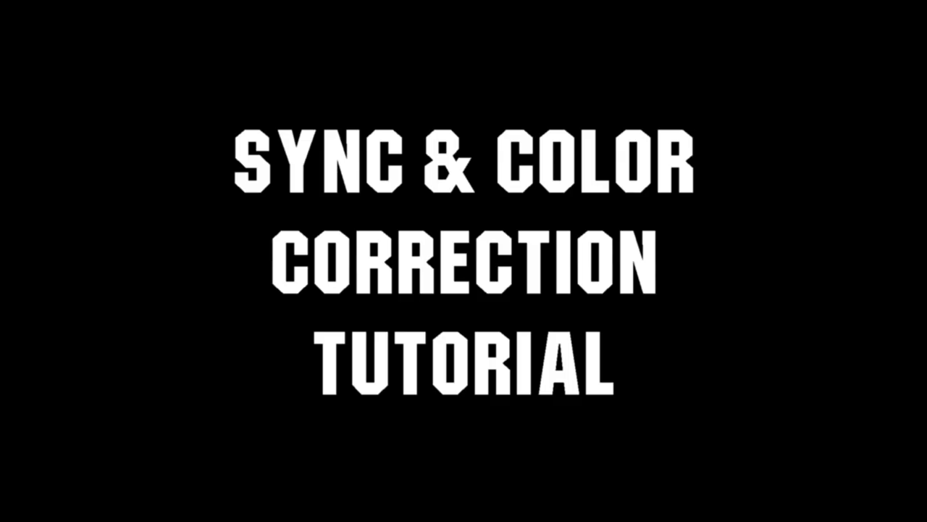
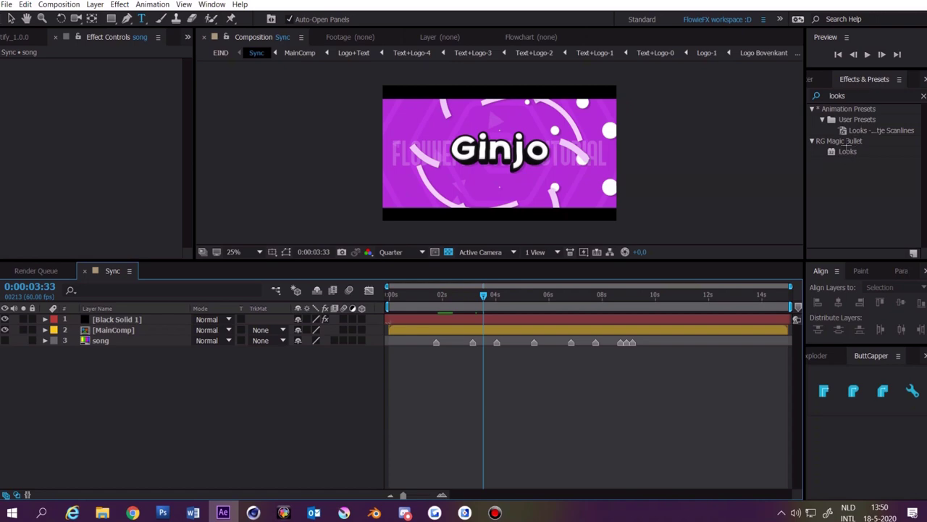
Add a new adjustment layer to the Sync composition and delete the Black Solid 1 layer.
right_click(133, 389)
mouse_move(197, 398)
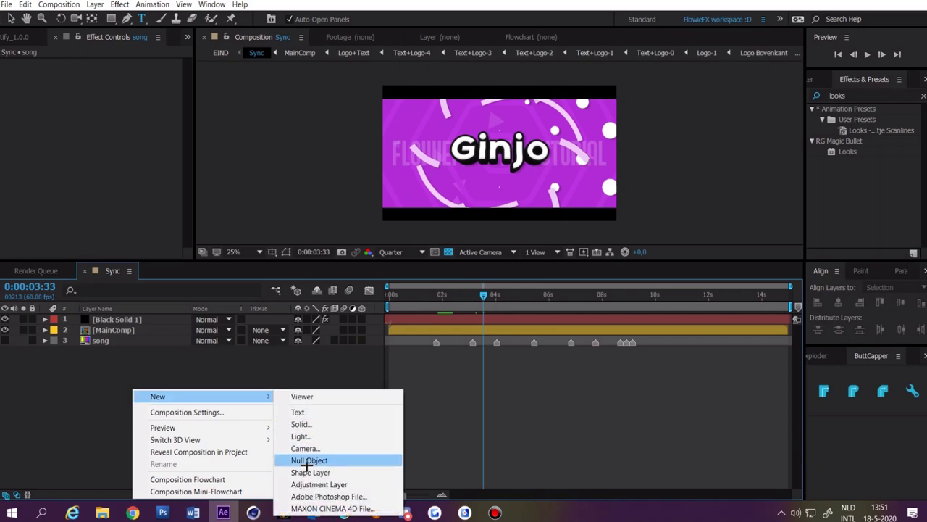
left_click(319, 484)
left_click(254, 398)
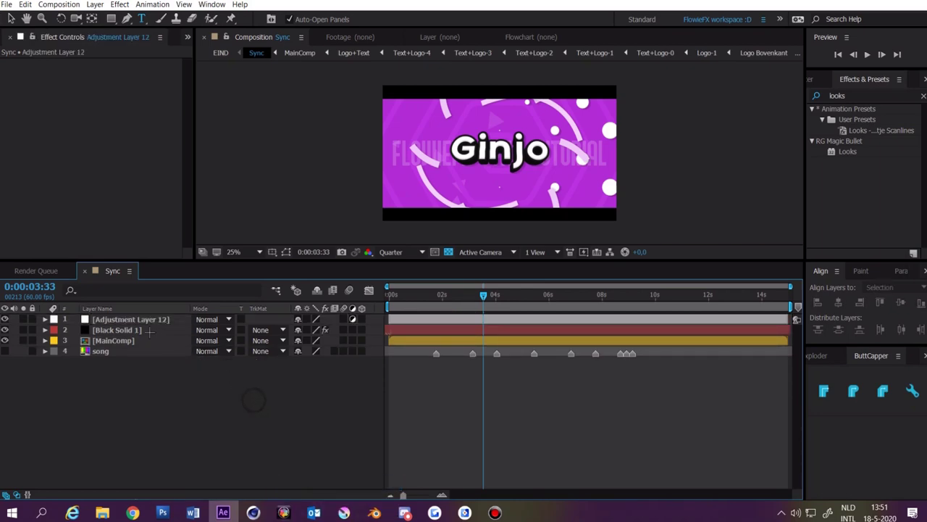
left_click(118, 330)
key("Delete")
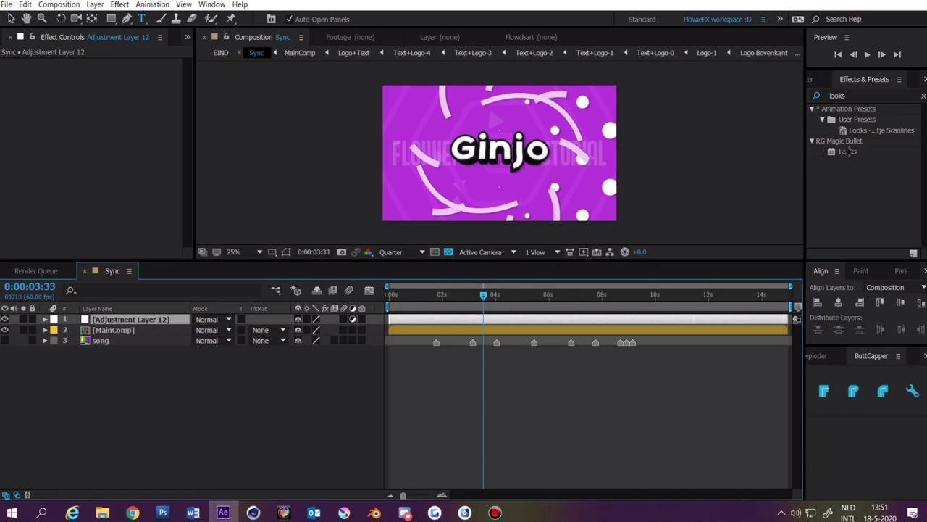
Apply the Magic Bullet Looks effect to the adjustment layer named looks and open its look editor.
left_click_drag(849, 152, 487, 321)
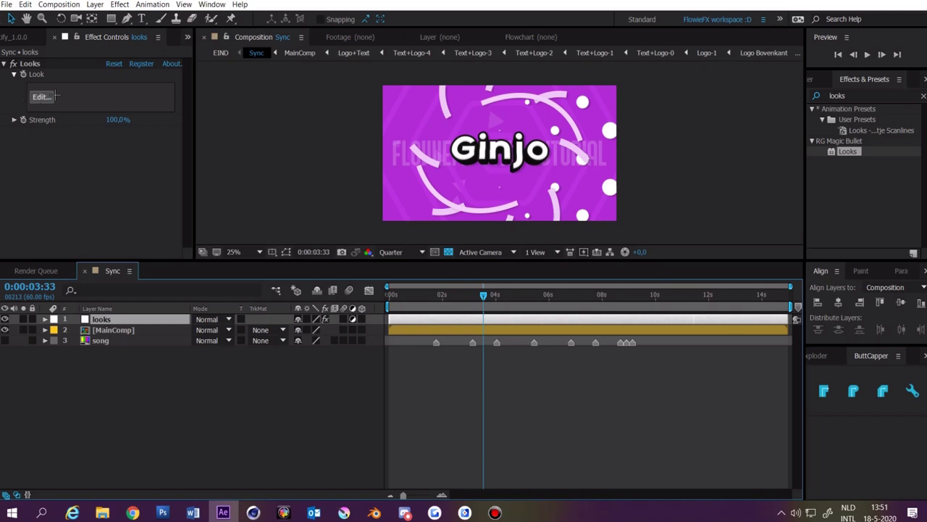
left_click(42, 96)
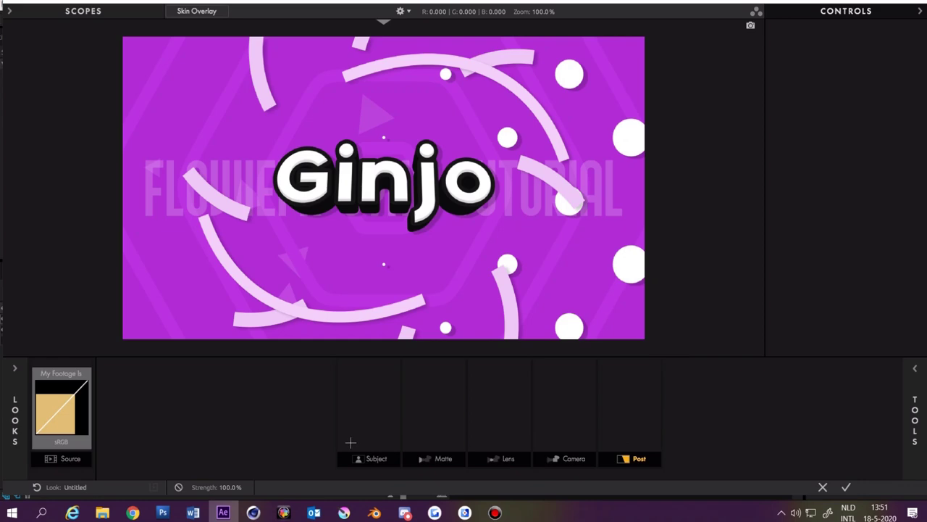
left_click(368, 456)
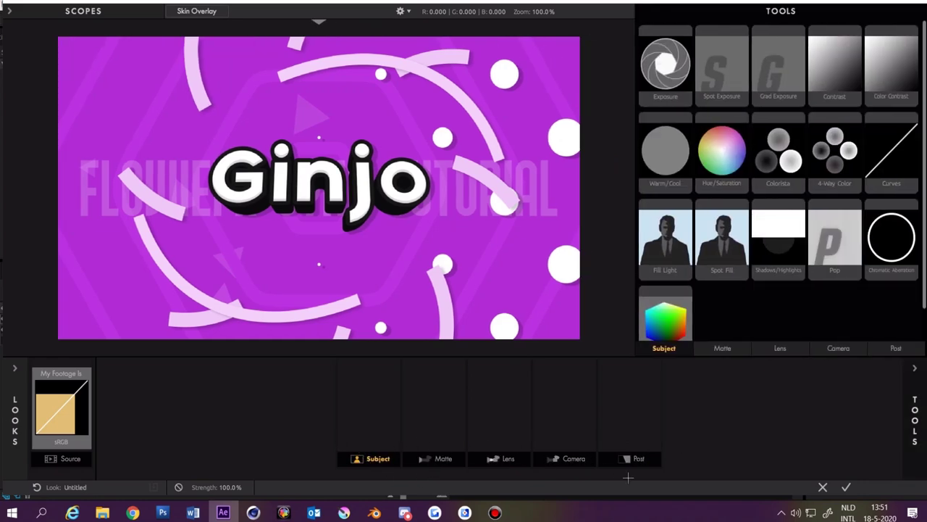
Add the Pop and S Curve tools to the Post stage of the look.
left_click(635, 439)
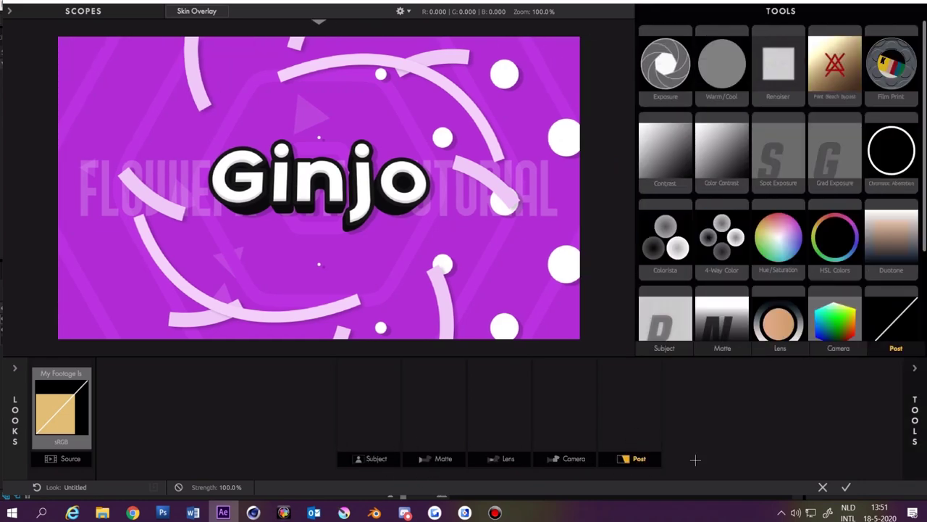
scroll(723, 270, "down", 3)
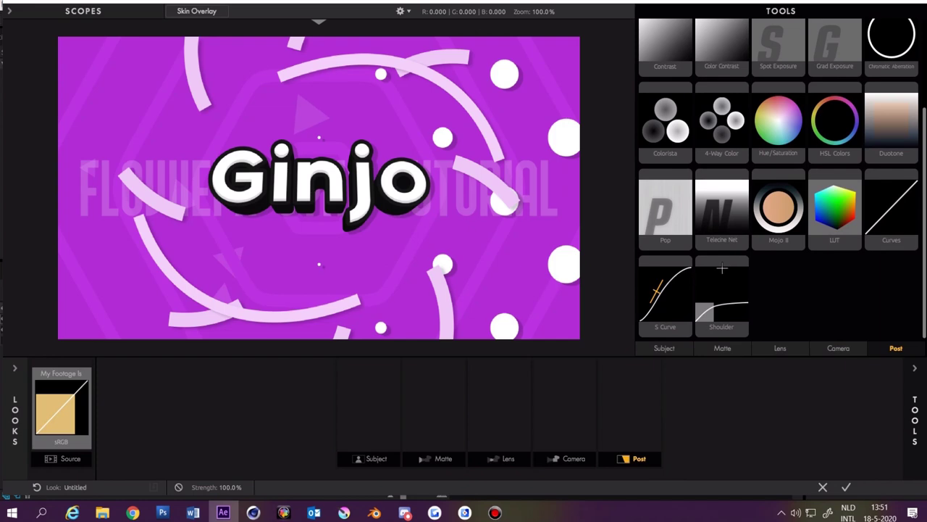
scroll(722, 269, "up", 3)
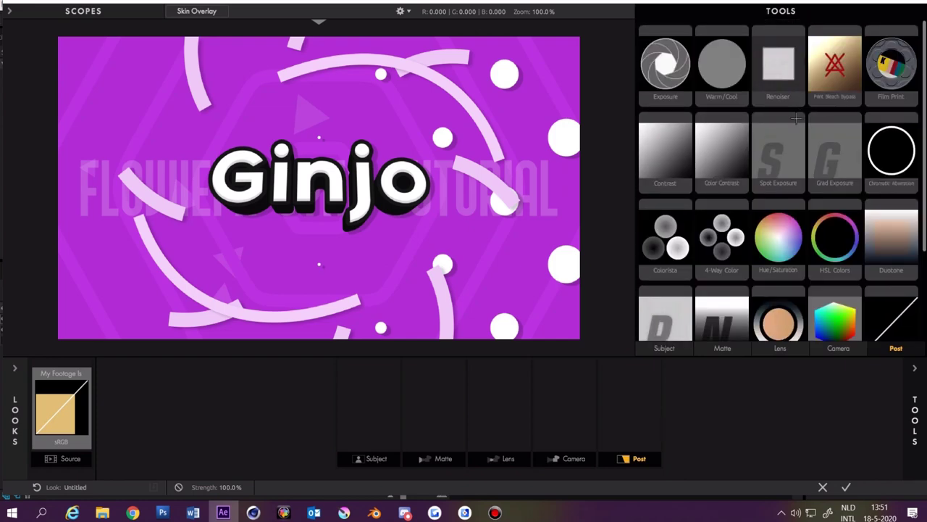
scroll(796, 119, "down", 3)
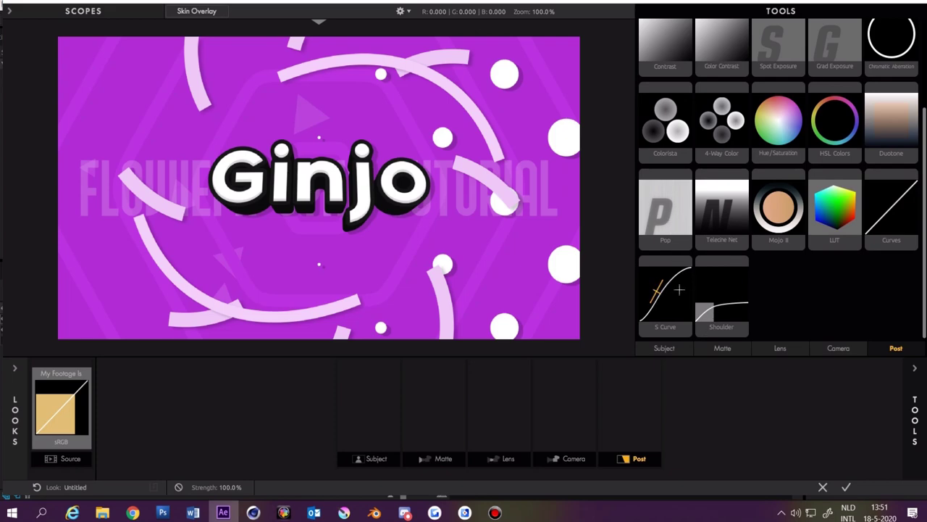
double_click(671, 226)
double_click(663, 310)
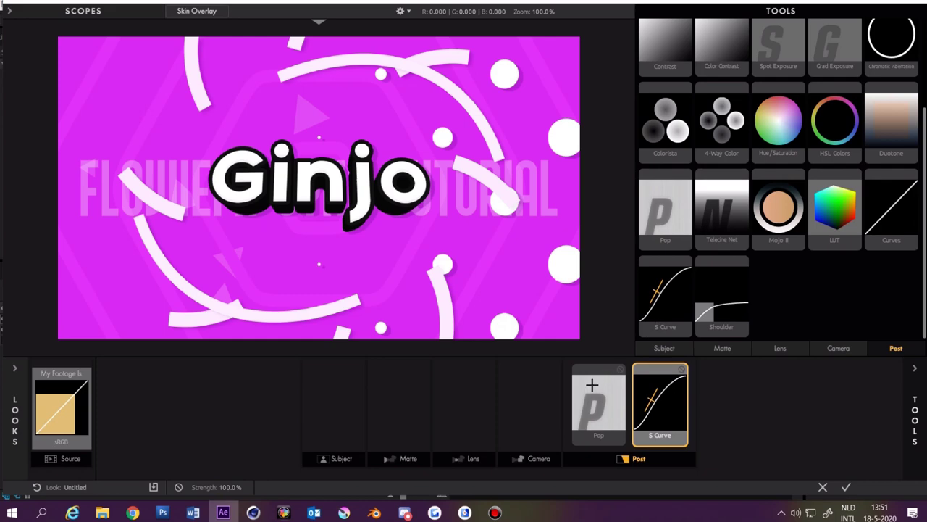
Add Lens Vignette and Edge Softness to the Lens stage of the look.
left_click(529, 418)
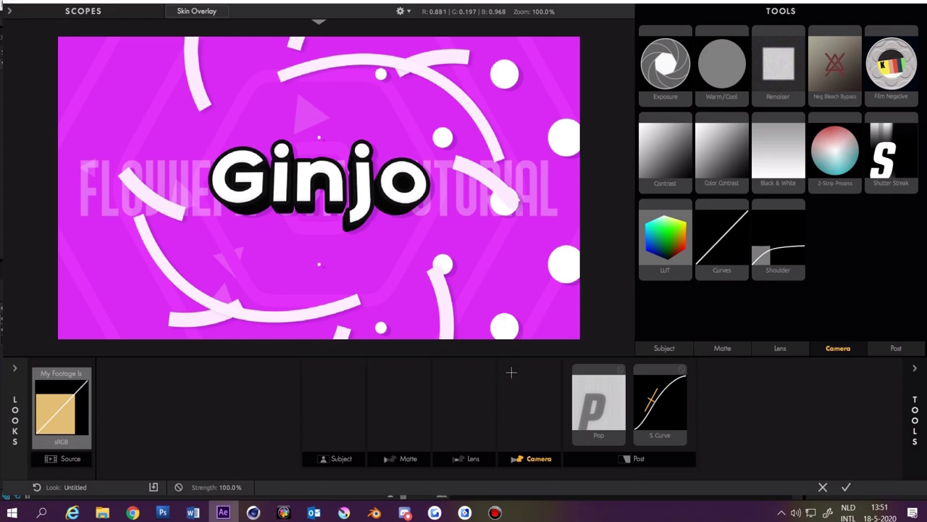
left_click(462, 417)
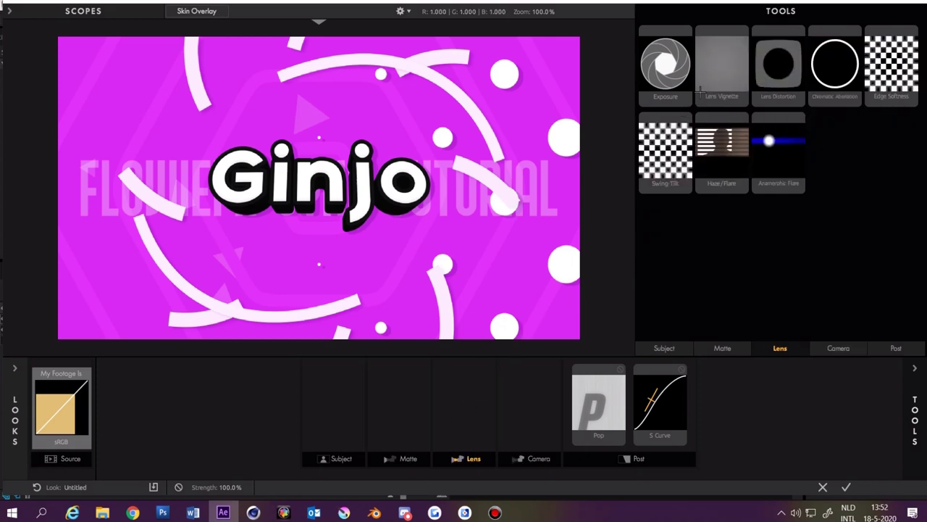
double_click(721, 62)
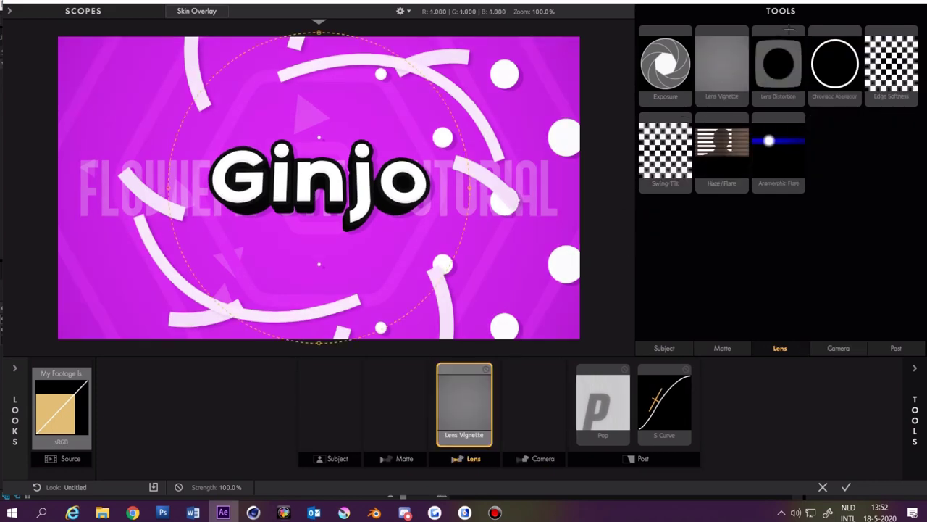
double_click(893, 70)
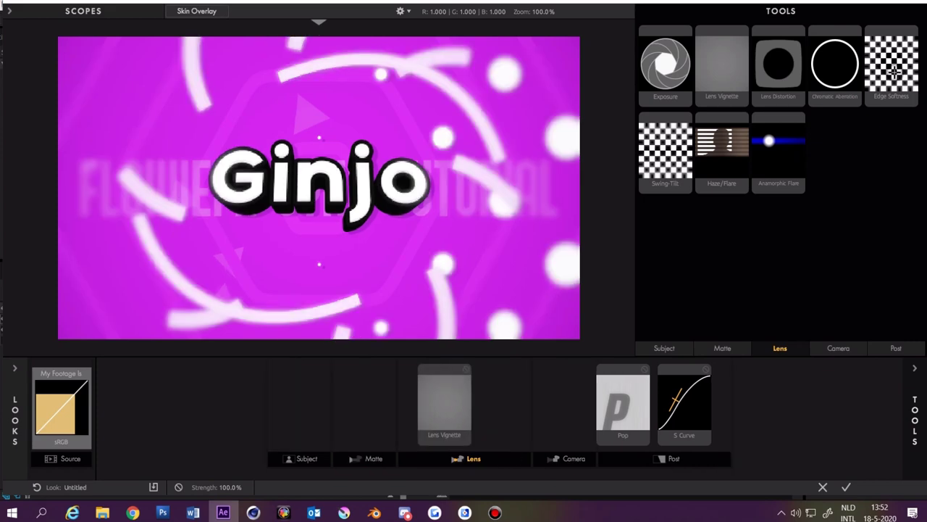
Add two Diffusion tools to the Matte stage of the look.
left_click(357, 427)
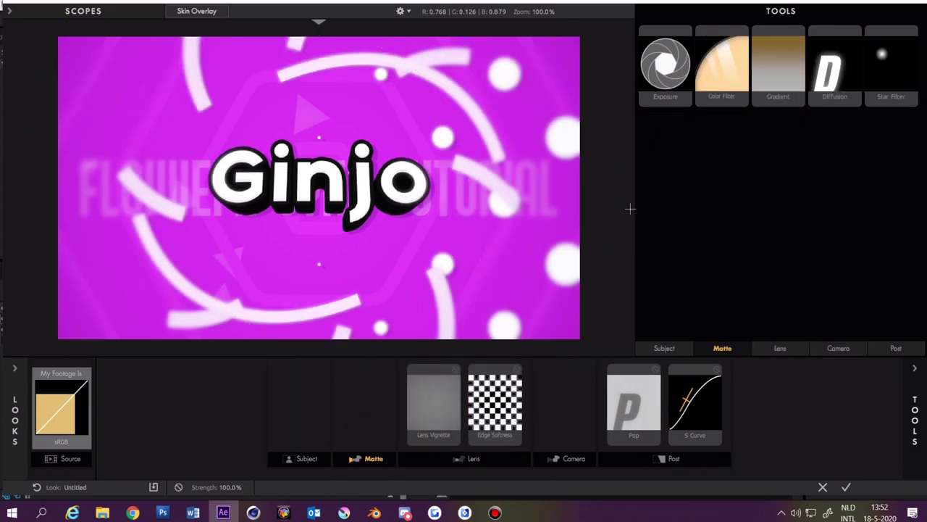
double_click(831, 79)
double_click(831, 80)
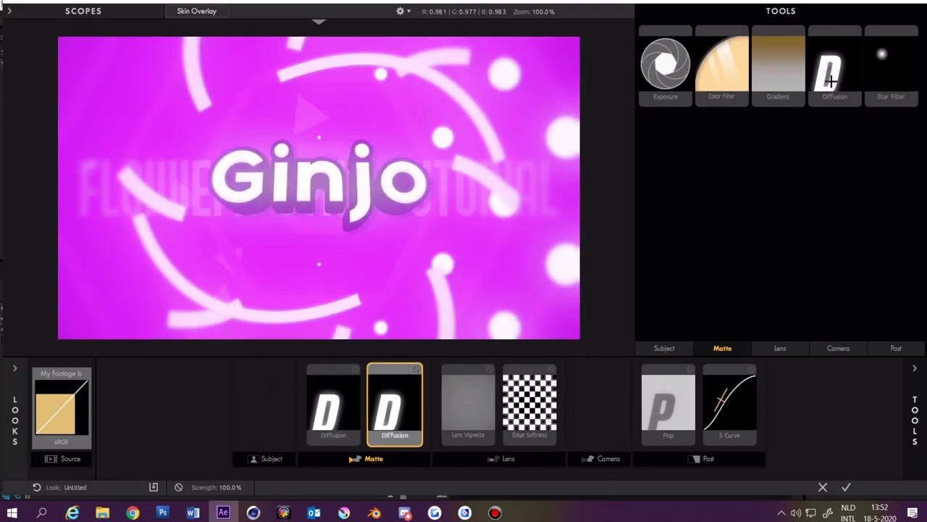
Flatten the S Curve in the Post stage to soften its contrast and set the Pop tool to +30%.
left_click(700, 458)
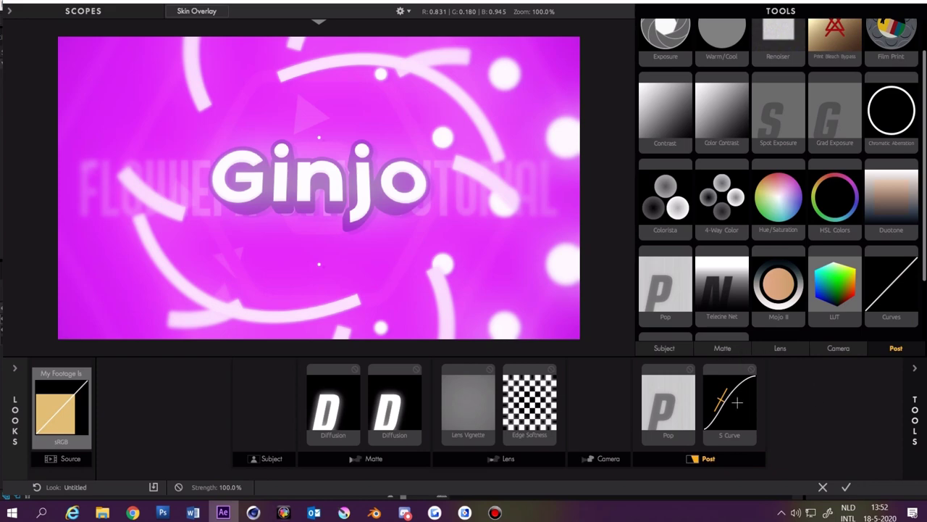
left_click(728, 402)
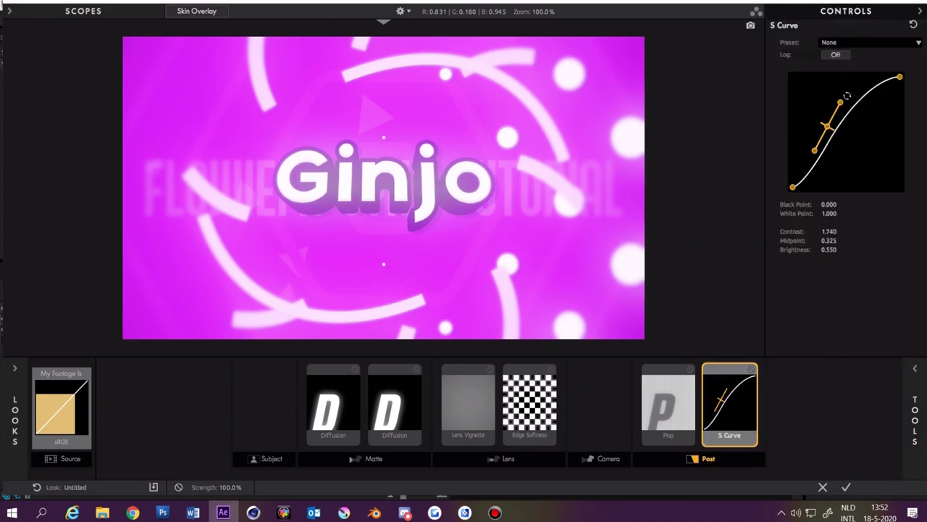
left_click_drag(840, 101, 808, 107)
left_click(668, 402)
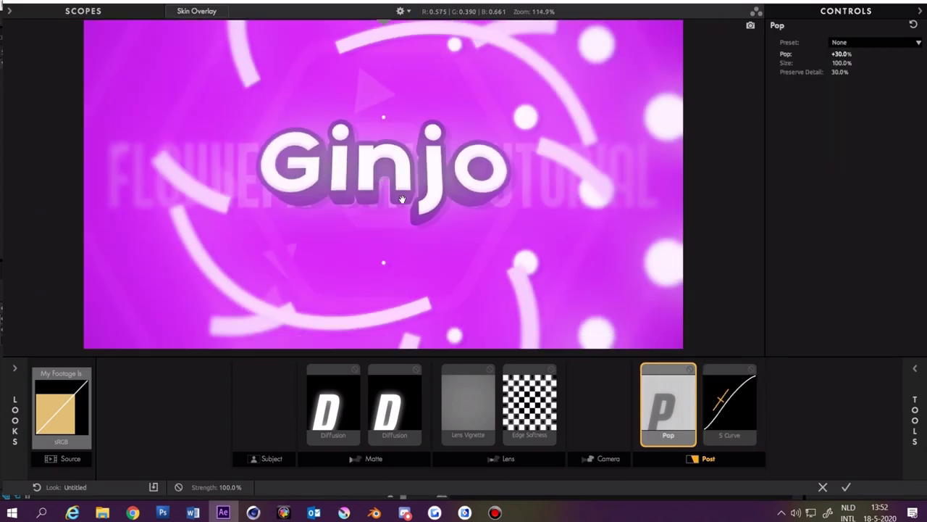
Enlarge the Edge Softness radius so the blur circle extends well beyond the frame's edges.
left_click(527, 409)
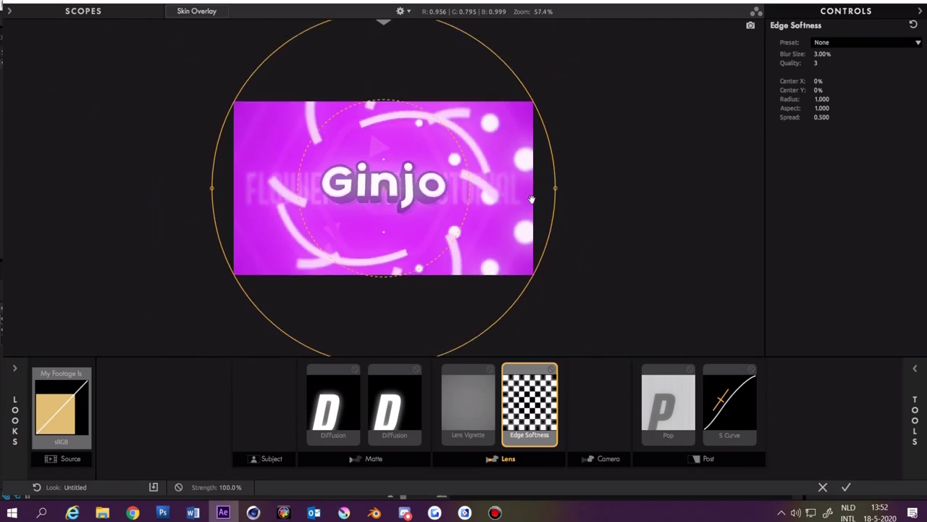
scroll(387, 168, "down", 2)
scroll(387, 167, "up", 1)
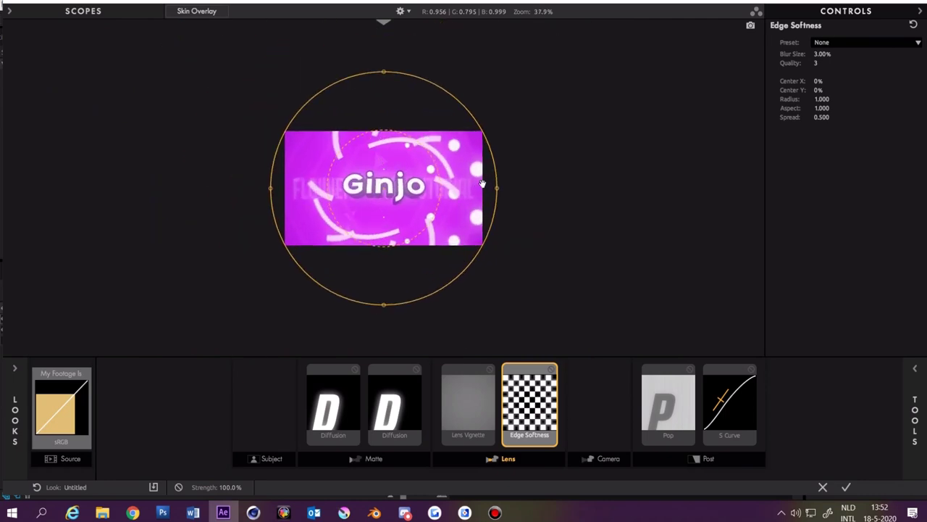
left_click_drag(496, 188, 569, 196)
Reshape the Lens Vignette around the title by adjusting its height and widening its outline sideways.
left_click(468, 402)
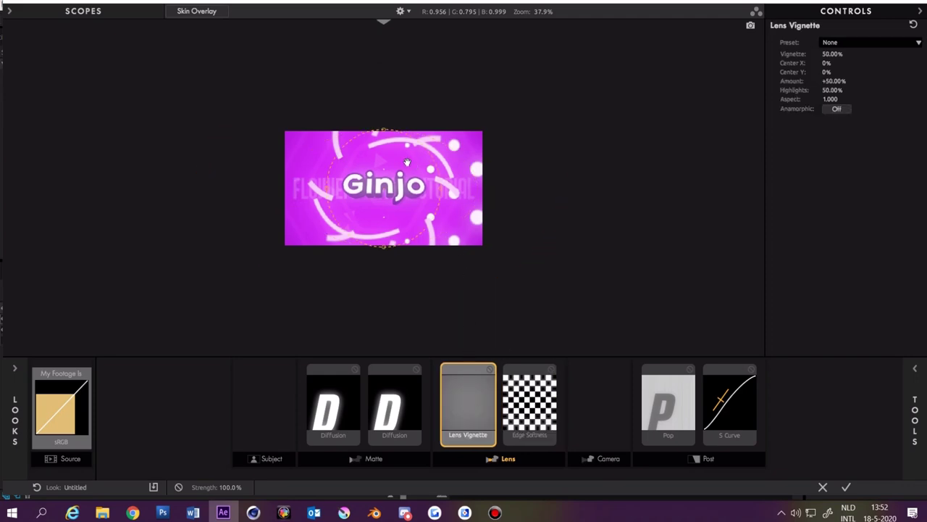
left_click_drag(384, 132, 383, 145)
left_click_drag(437, 187, 467, 192)
Tint the second Diffusion pink-purple (0.968, 0.649, 0.999), set its Highlights Only to 100% and Grade to 2.00, and accept the look.
left_click(398, 419)
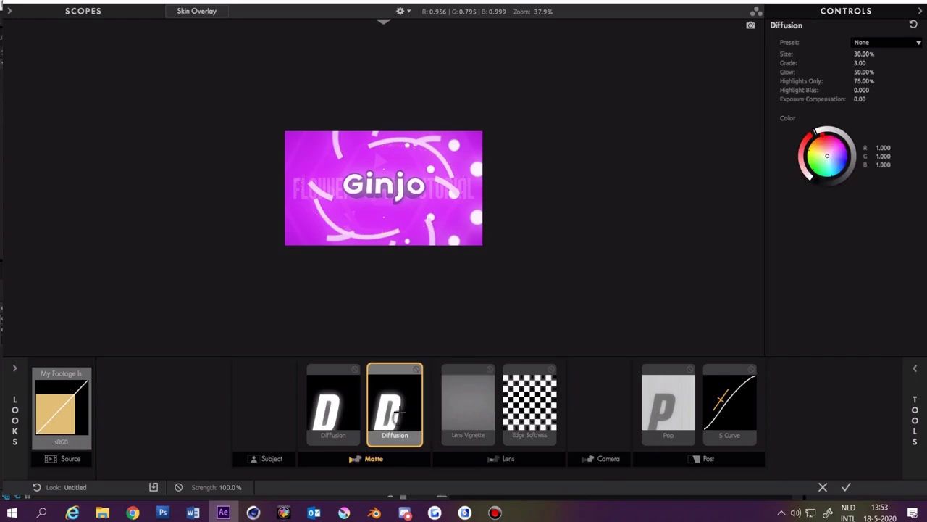
left_click(838, 148)
scroll(336, 189, "up", 4)
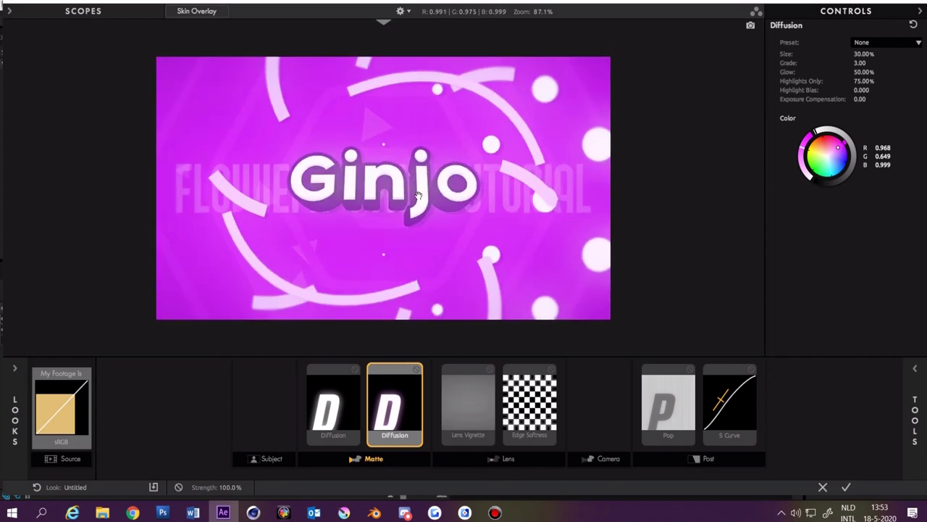
scroll(418, 194, "down", 1)
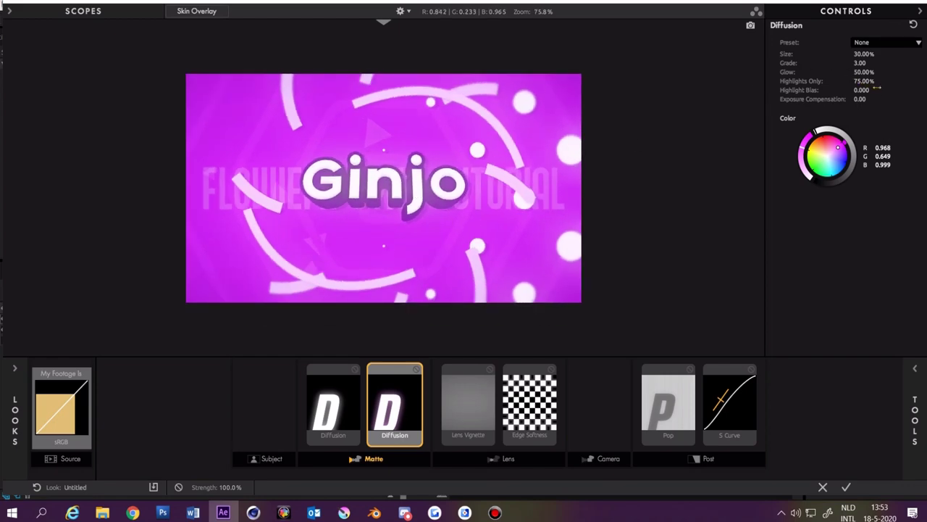
mouse_move(858, 80)
left_mouse_down()
mouse_move(875, 80)
mouse_move(871, 63)
mouse_move(856, 63)
left_mouse_up()
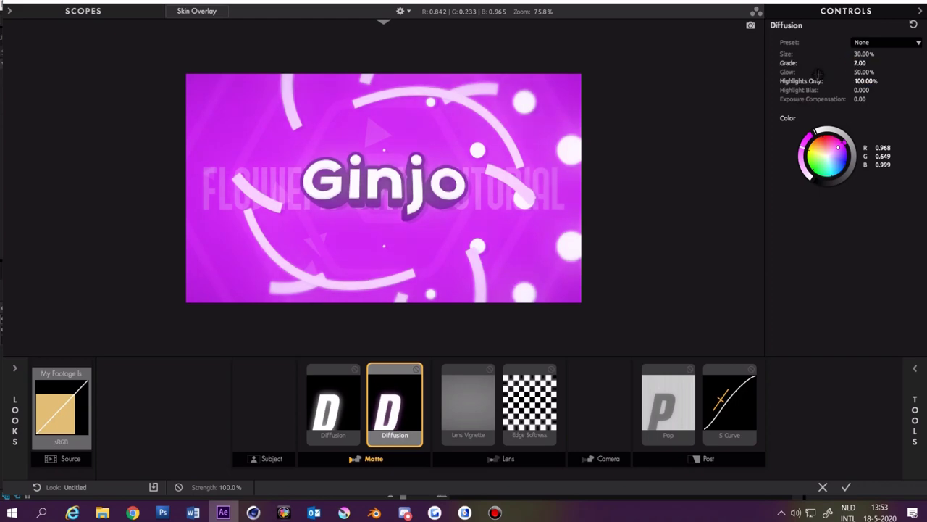
left_click(333, 409)
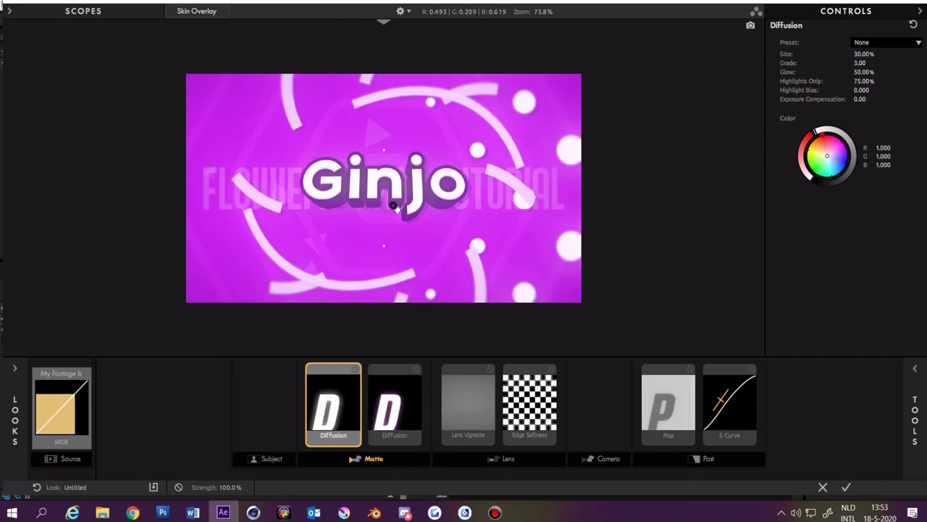
left_click(846, 487)
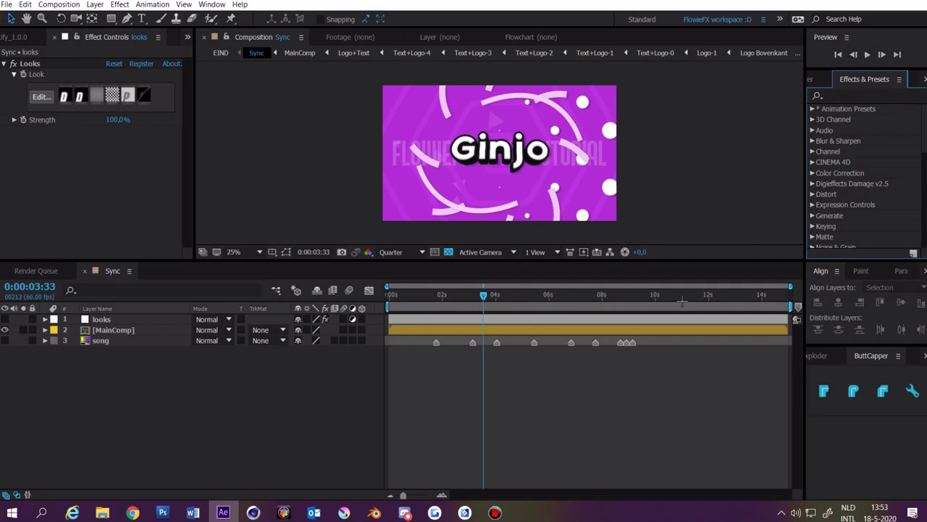
Add two adjustment layers, place them between the looks and MainComp layers, and give them purple labels.
key("ctrl+alt+y")
key("ctrl+alt+y")
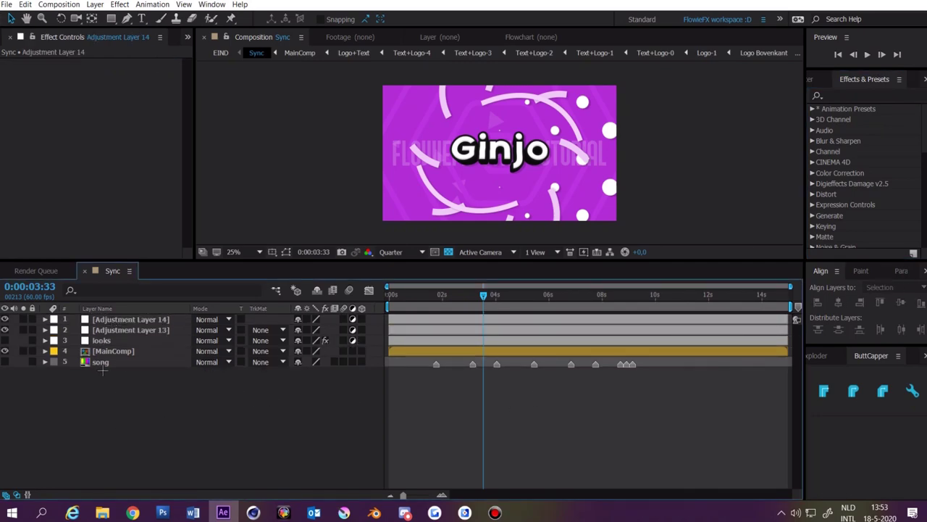
left_click(116, 319)
left_click(119, 329)
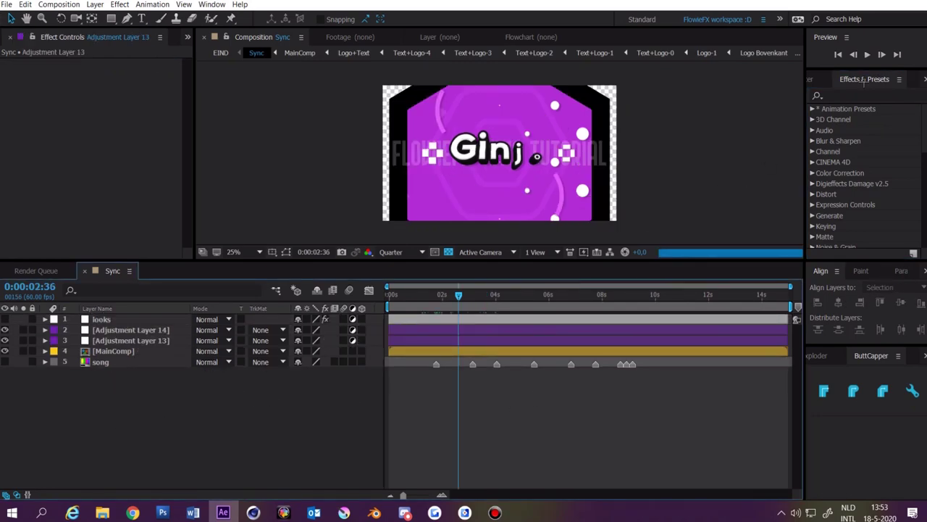
Apply the S_Shake effect to the lower purple adjustment layer and rename that layer "s shake".
left_click(867, 92)
type("s_shake")
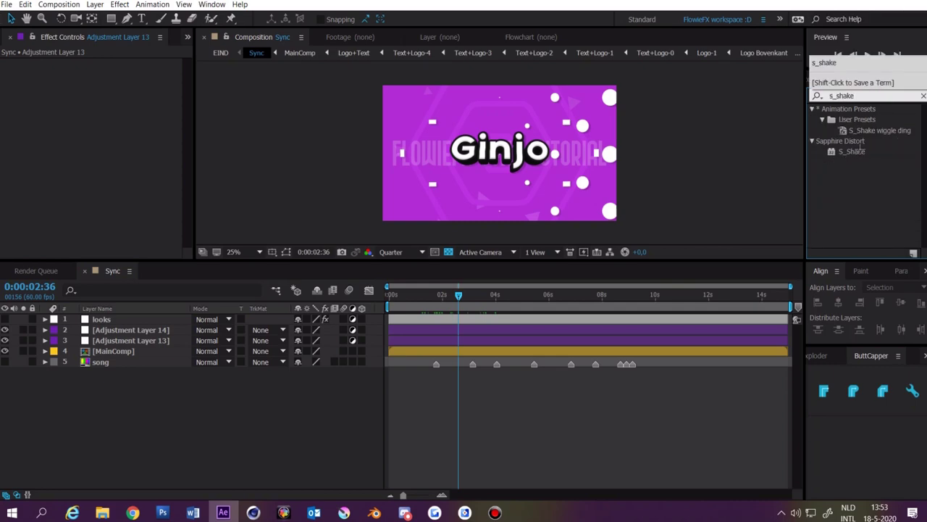
left_click_drag(859, 149, 163, 349)
key("Return")
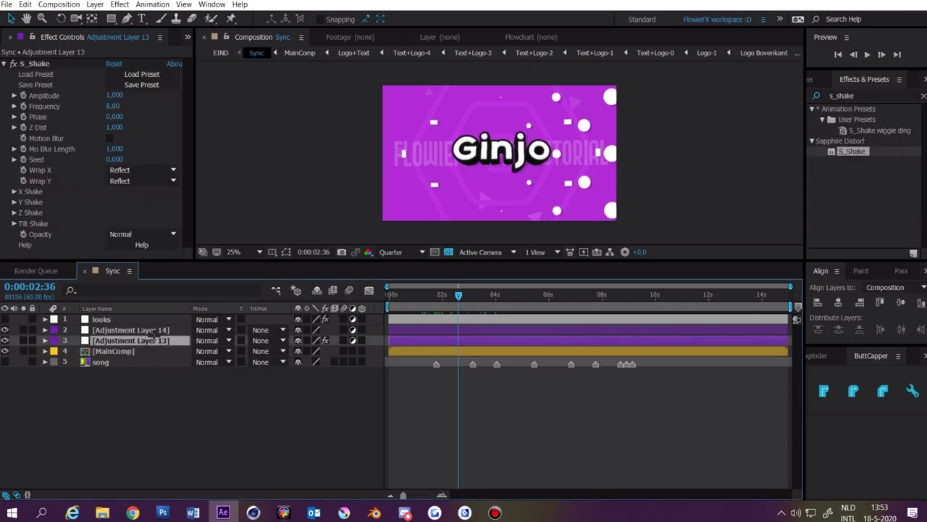
type("s shake")
key("Return")
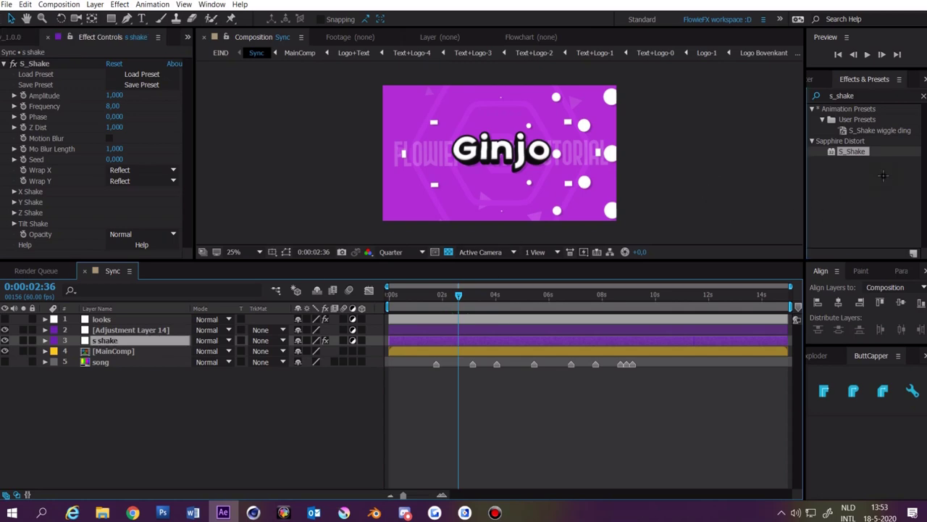
Apply the Transform effect to the unnamed purple adjustment layer and rename that layer "transform".
left_click(844, 95)
type("transf")
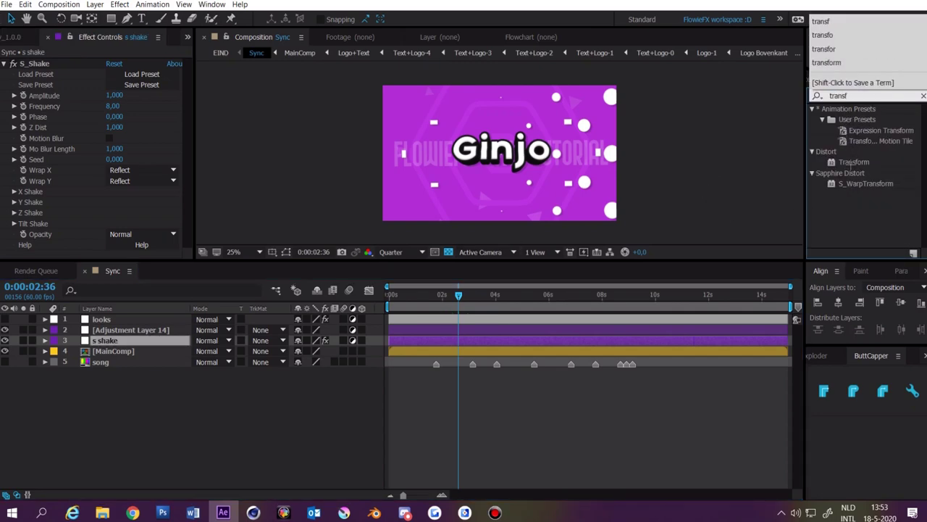
left_click_drag(852, 162, 130, 330)
key("Return")
type("transfo")
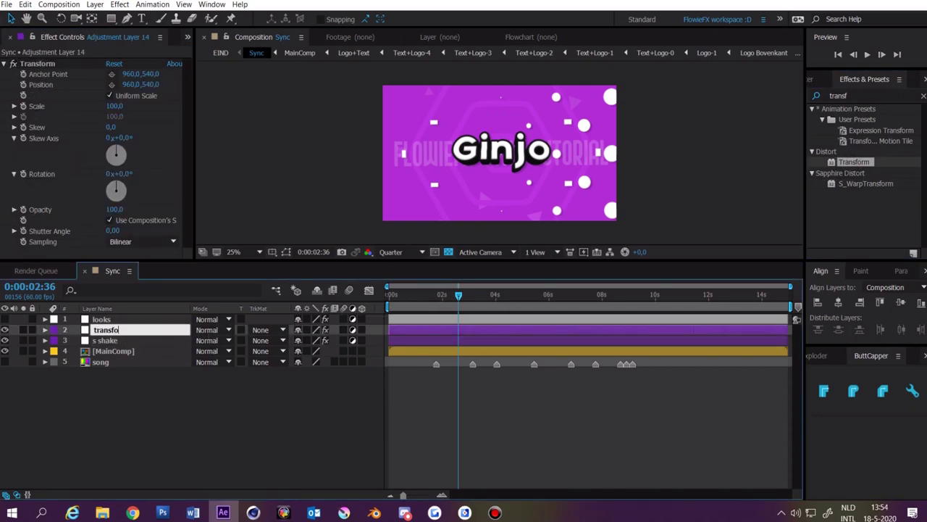
type("rm")
key("Return")
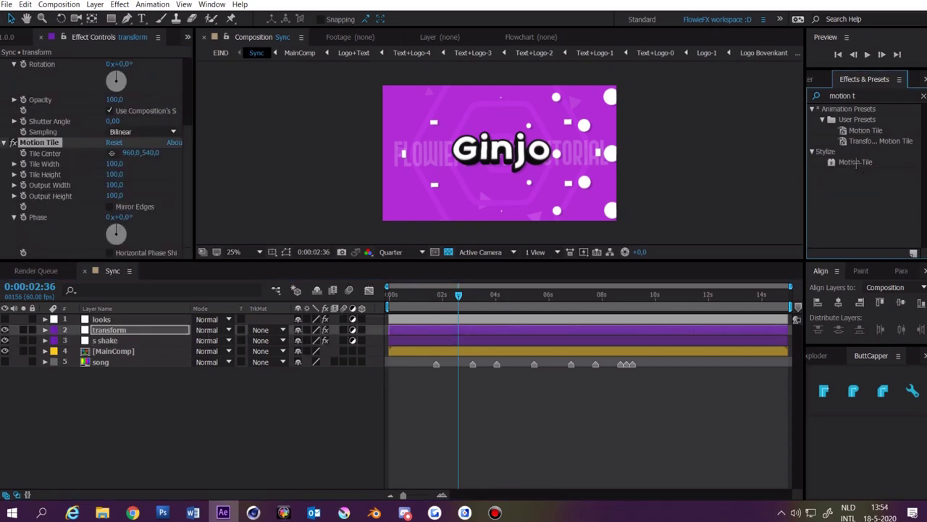
Add Motion Tile to the transform and s shake layers, placing it above S_Shake on the s shake layer.
left_click_drag(855, 162, 492, 342)
left_click(922, 95)
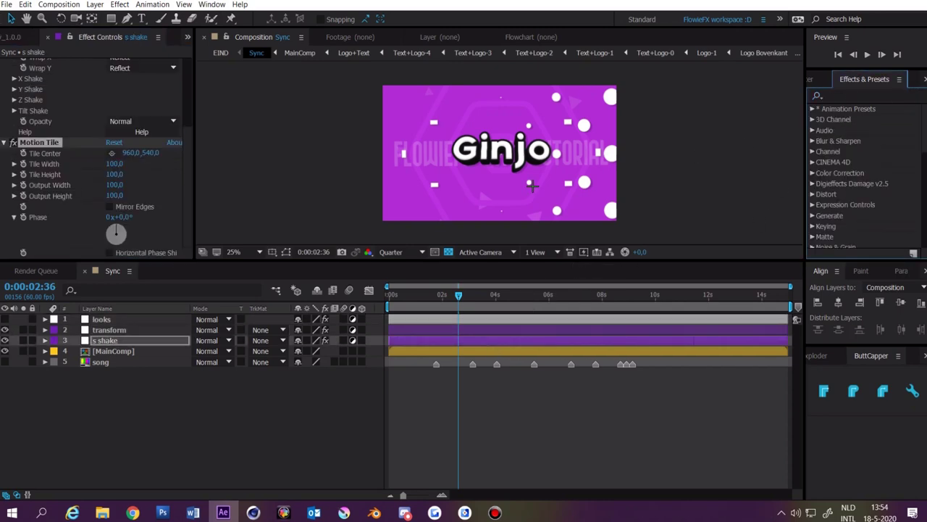
left_click(307, 400)
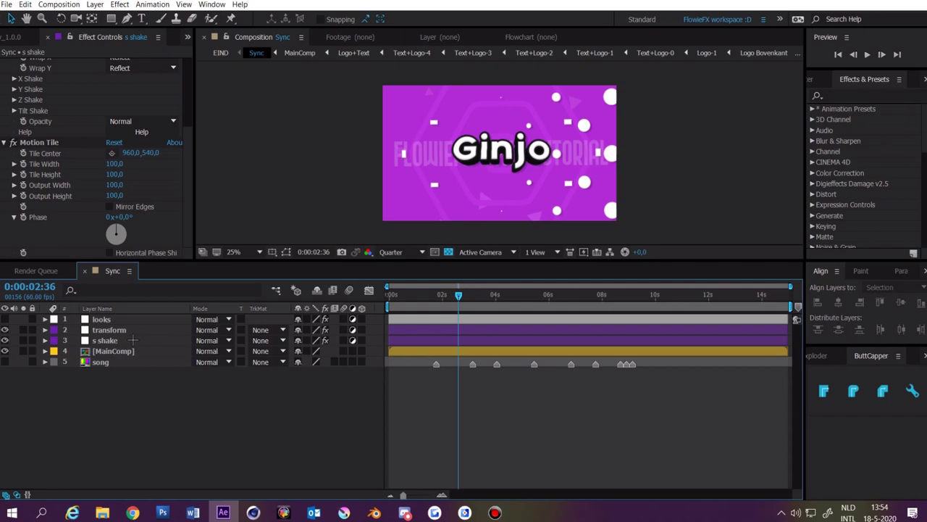
left_click(133, 340)
scroll(64, 151, "up", 3)
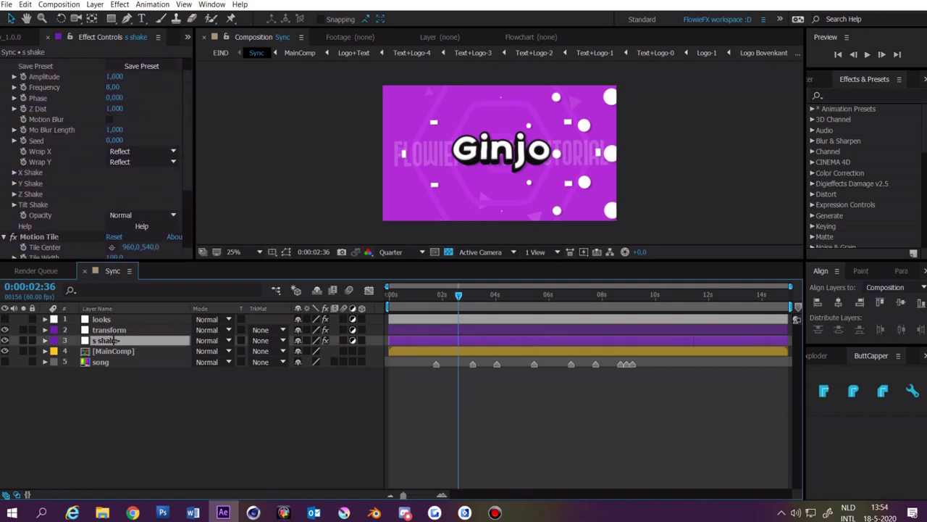
left_click(42, 236)
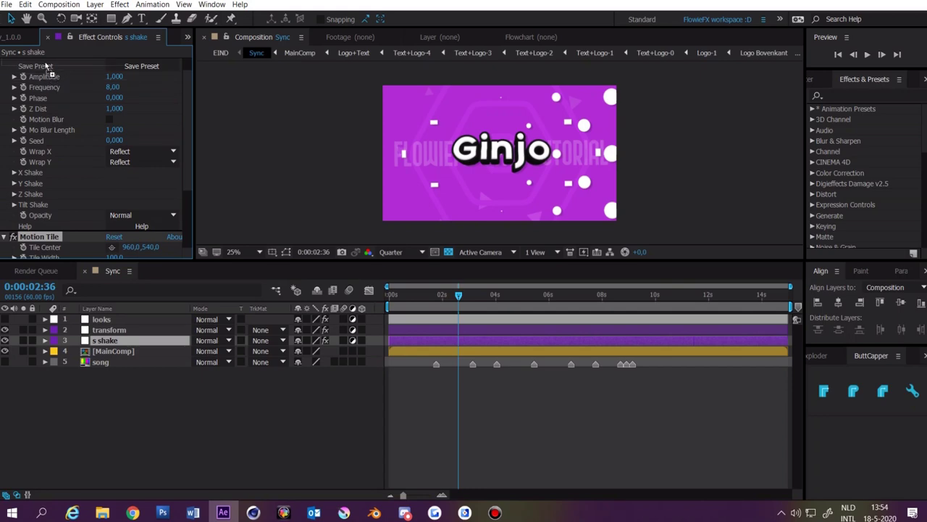
scroll(46, 67, "up", 1)
left_click_drag(44, 64, 43, 61)
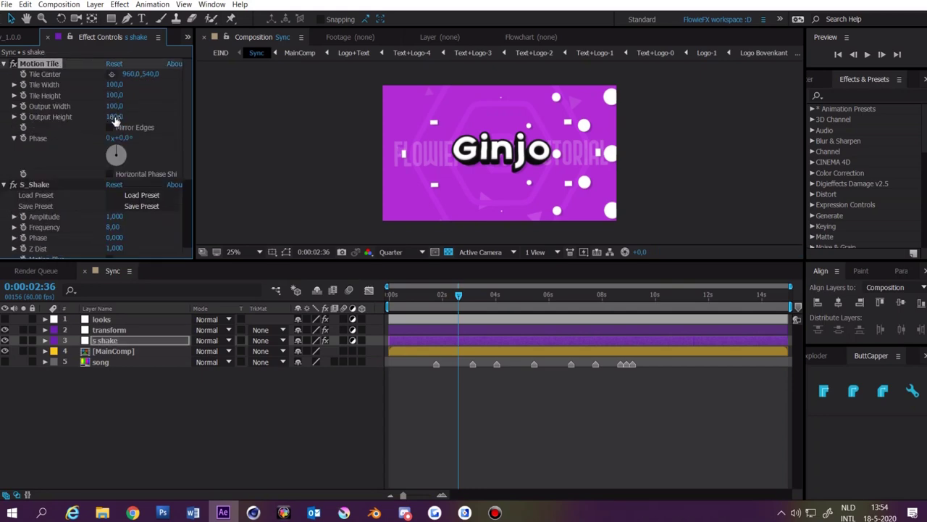
Set the s shake layer's Motion Tile Output Width and Output Height to 300 and enable Mirror Edges.
left_click(115, 117)
type("300")
key("shift+Tab")
type("300")
left_click(110, 127)
Add an S_Shake Amplitude keyframe at the first song marker, 0:00:01:45, and reveal it in the timeline.
left_click_drag(459, 296, 437, 348)
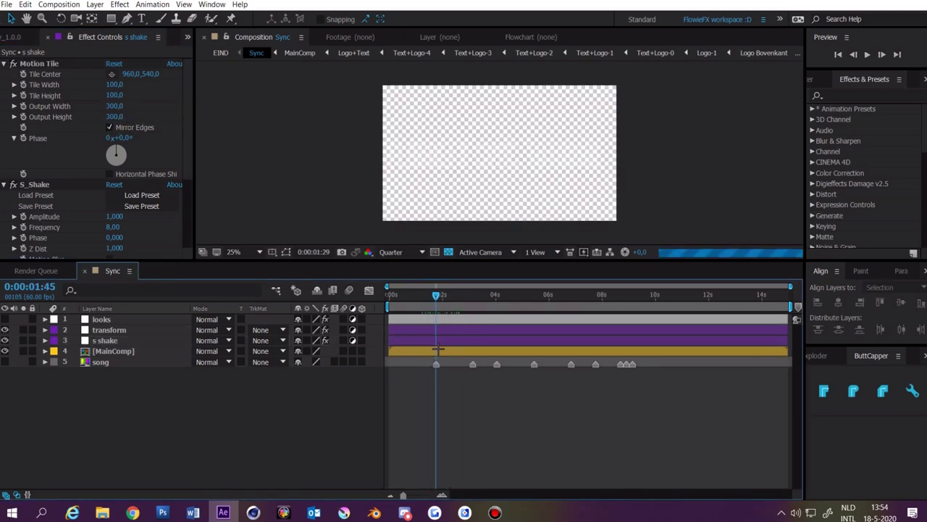
scroll(83, 164, "down", 2)
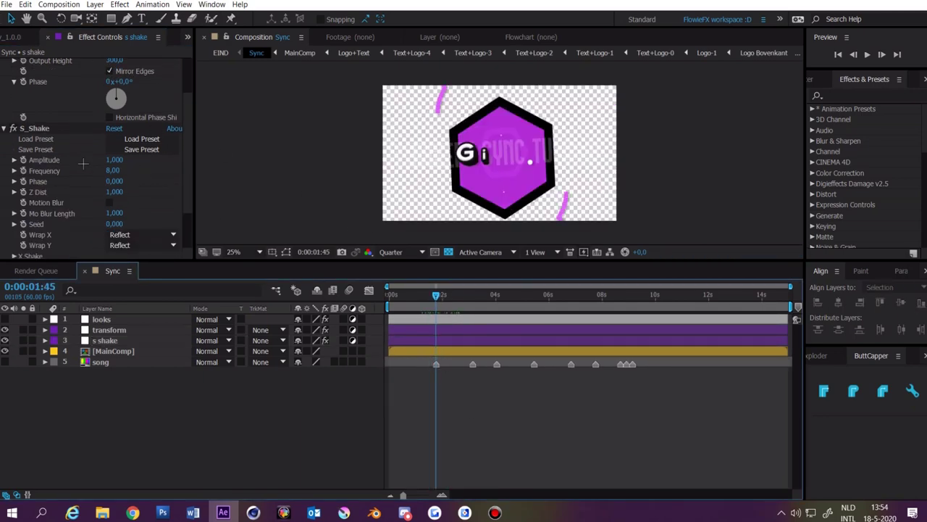
left_click(23, 160)
left_click(448, 337)
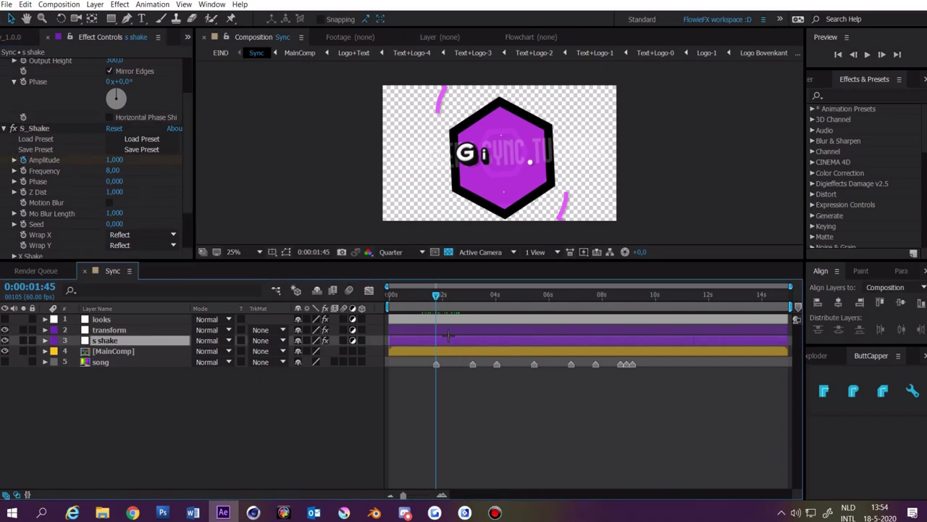
key("u")
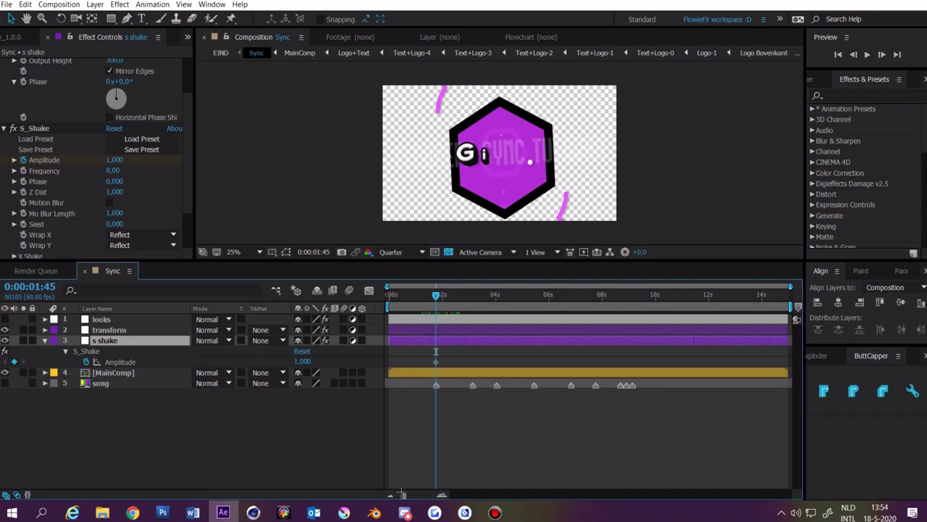
left_click_drag(403, 496, 428, 491)
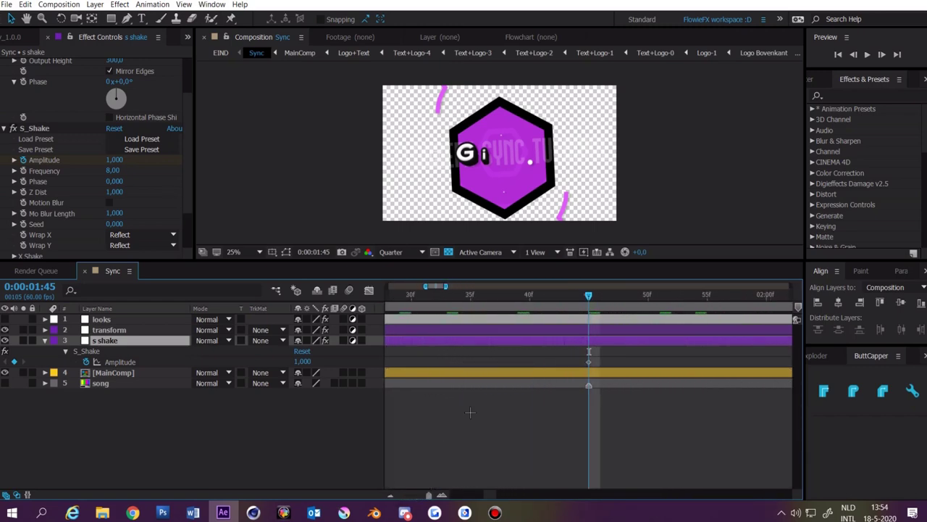
Keyframe the S_Shake Amplitude at 0 on 0:00:01:40 and at 1.5 on 0:00:01:45.
left_click_drag(588, 351, 530, 352)
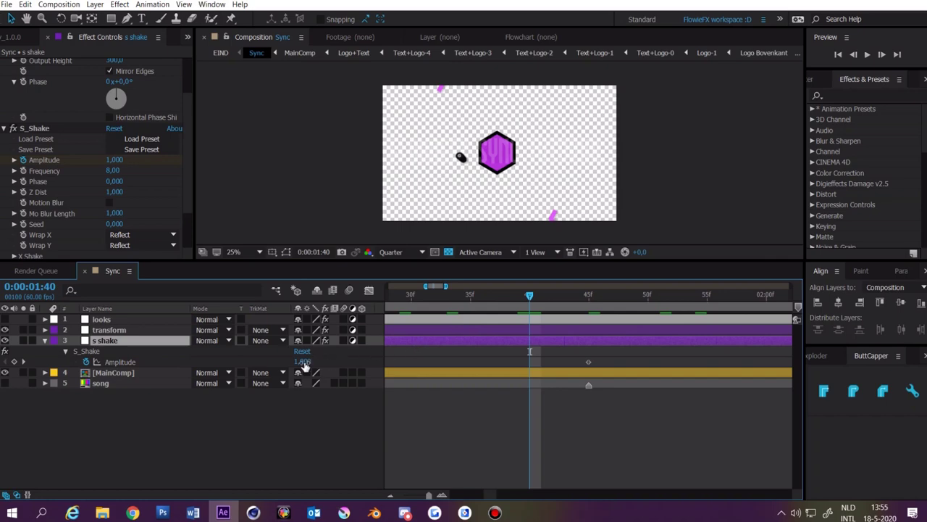
type("0")
key("Return")
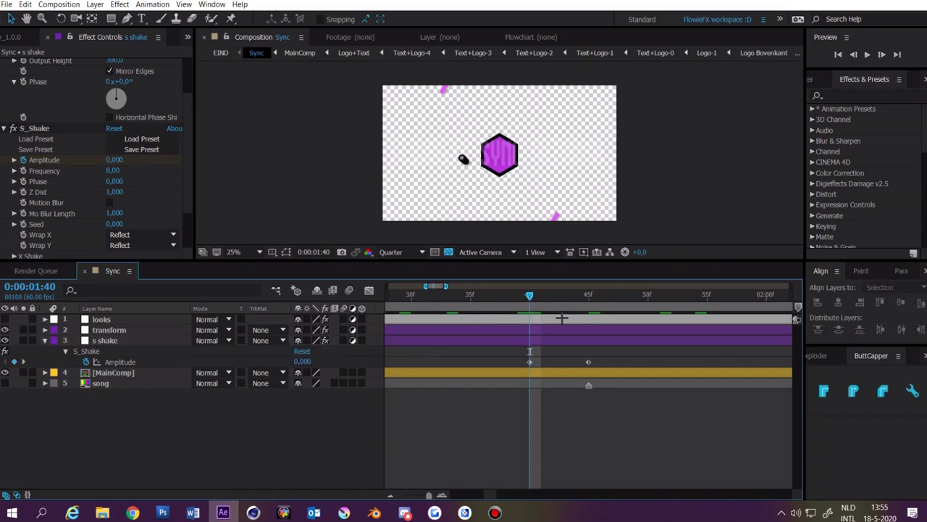
left_click_drag(530, 293, 588, 326)
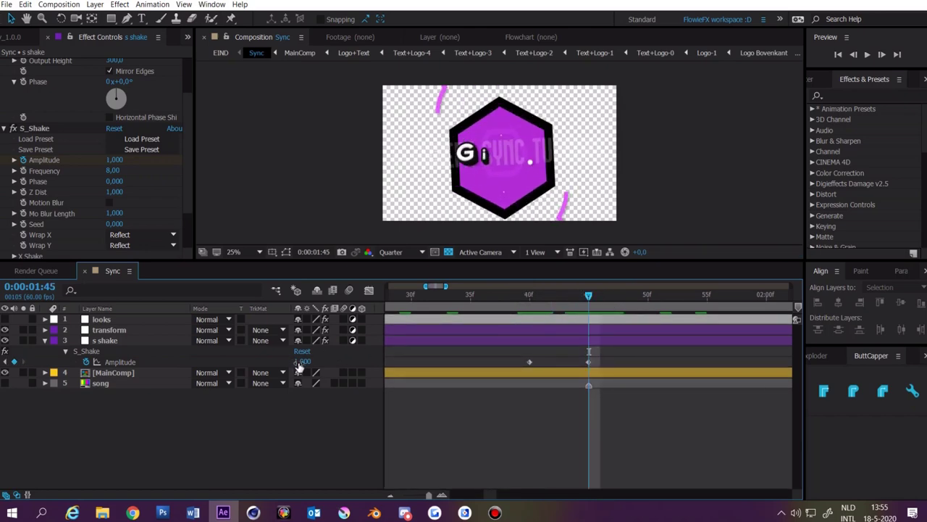
left_click(303, 362)
type("1,5")
key("Return")
Copy the two Amplitude keyframes and paste them at each of the remaining song markers up to 0:00:09:09.
left_click_drag(429, 495, 404, 496)
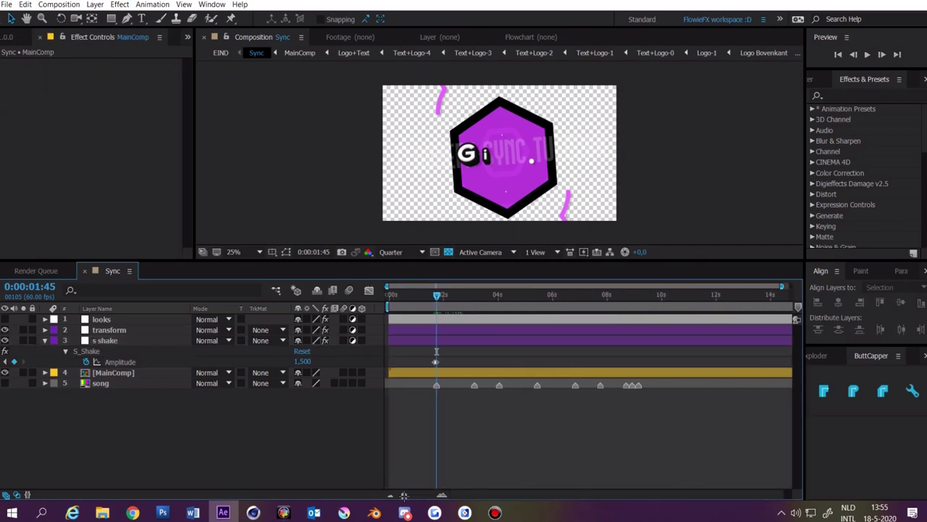
left_click(465, 341)
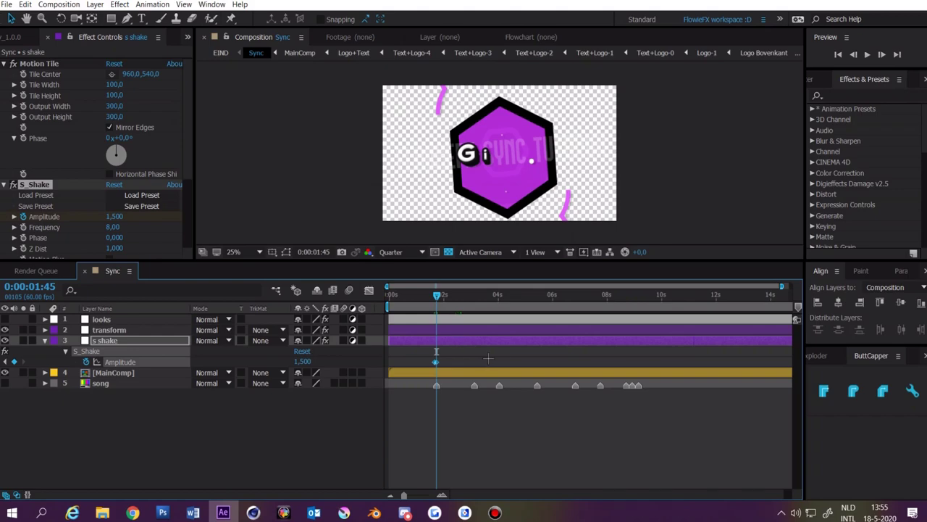
left_click(471, 295)
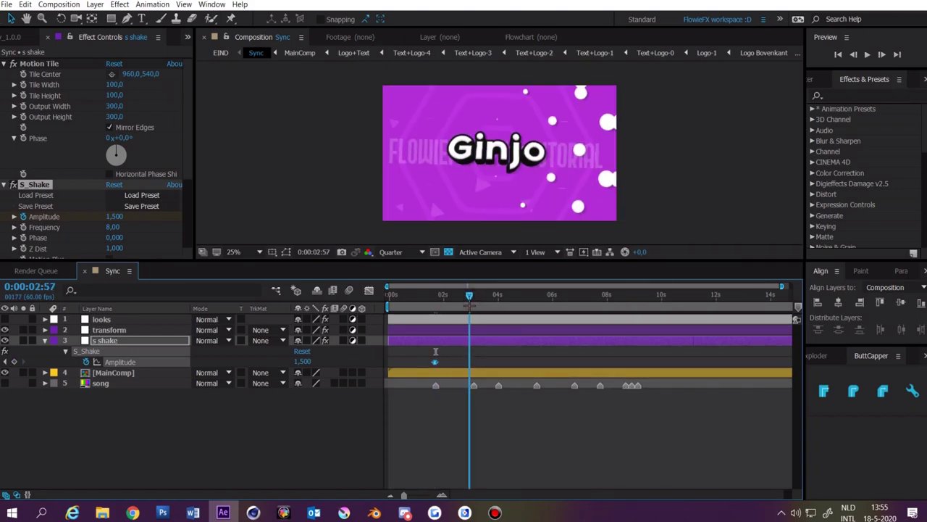
key("k")
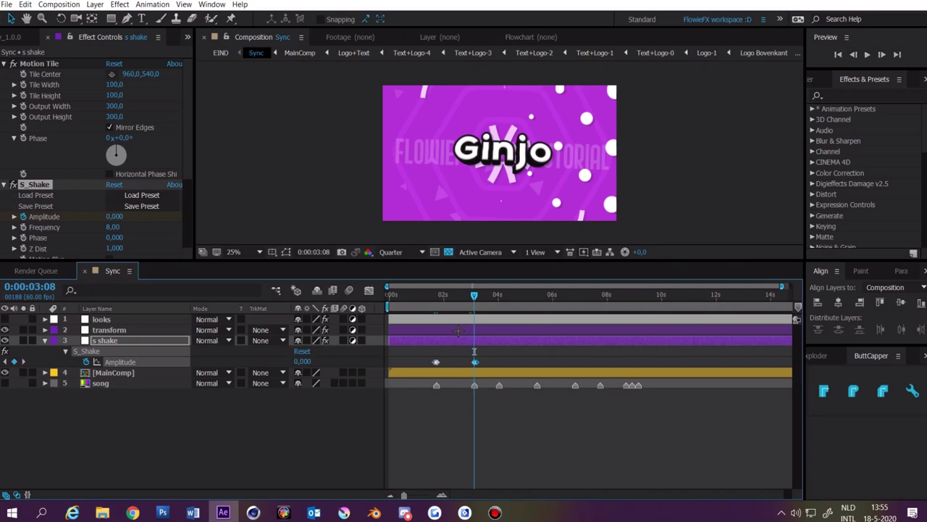
left_click_drag(475, 352, 499, 351)
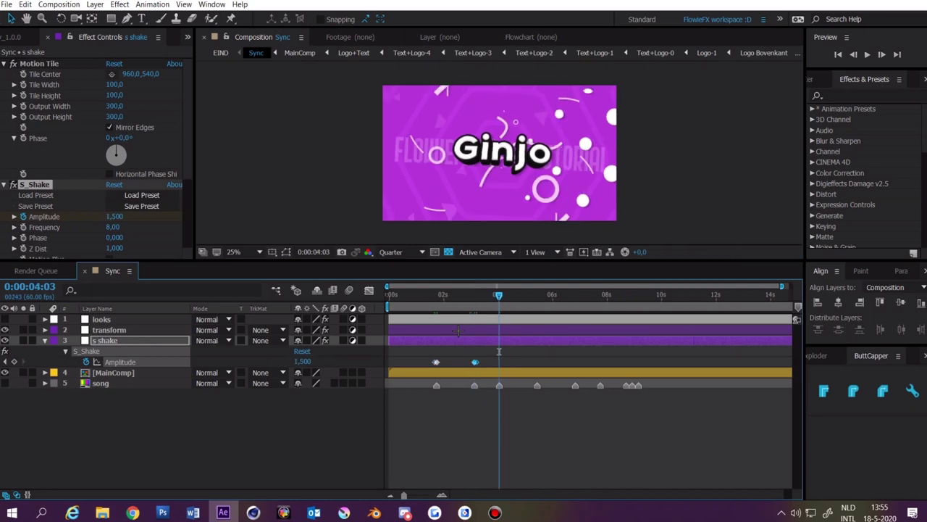
key("k")
key("k")
key("k")
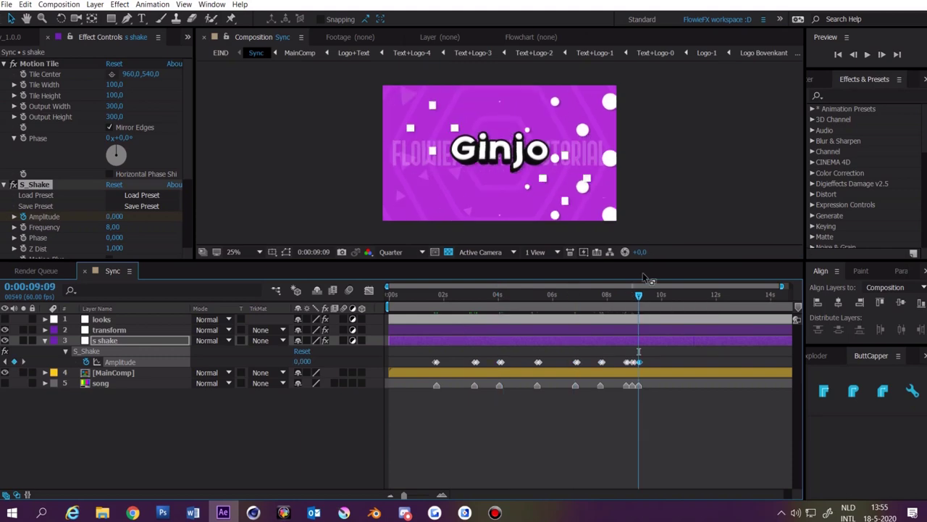
Add a closing S_Shake Amplitude keyframe of 0 at 0:00:10:09.
left_click(664, 295)
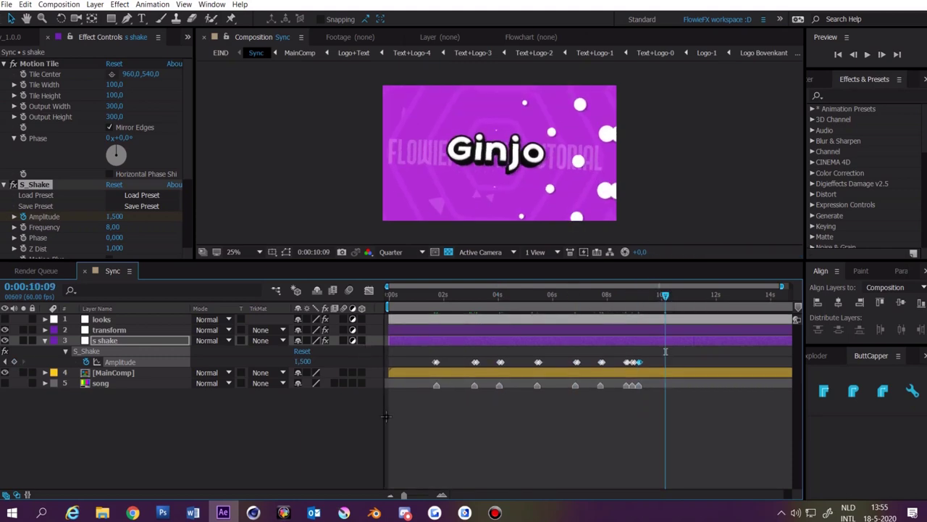
left_click(297, 365)
left_click(297, 364)
type("0")
left_click(501, 407)
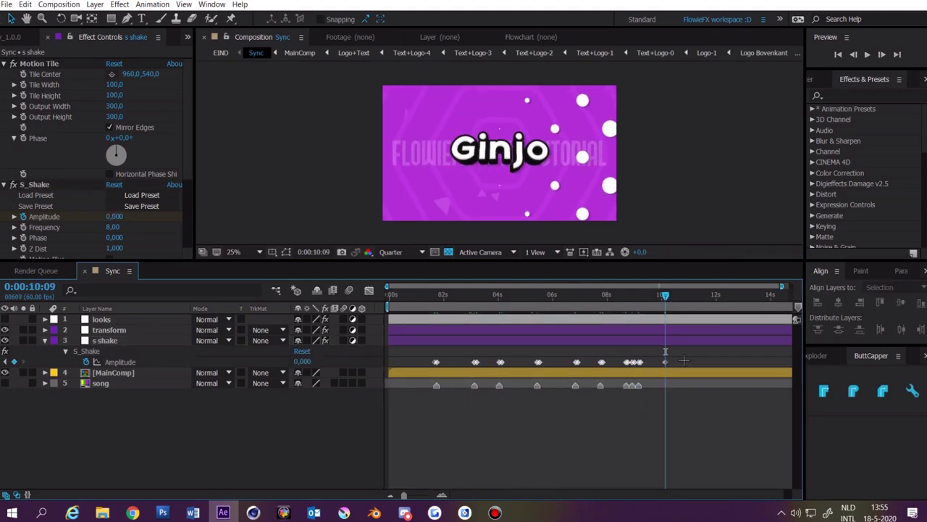
Shift all Amplitude keyframes after the first pair five frames earlier so the shake peaks align with the song markers.
left_click_drag(681, 355, 438, 357)
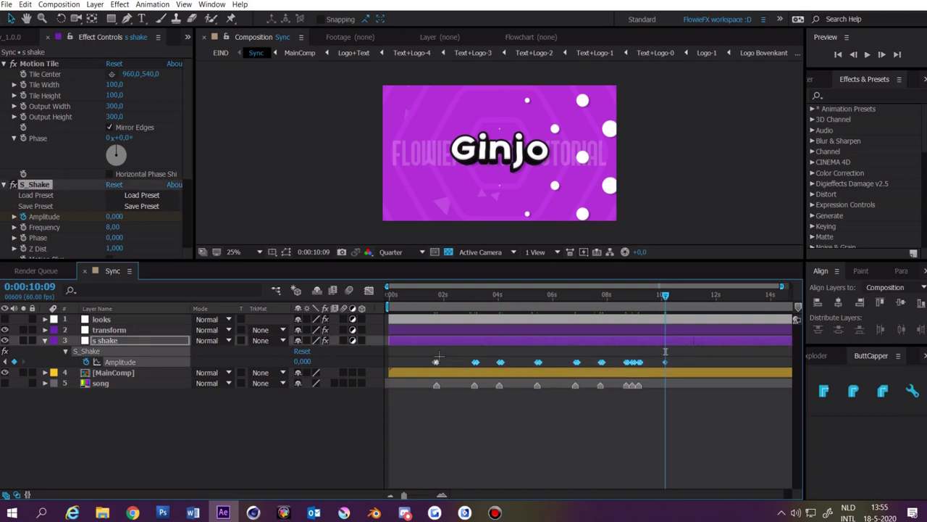
left_click(472, 294)
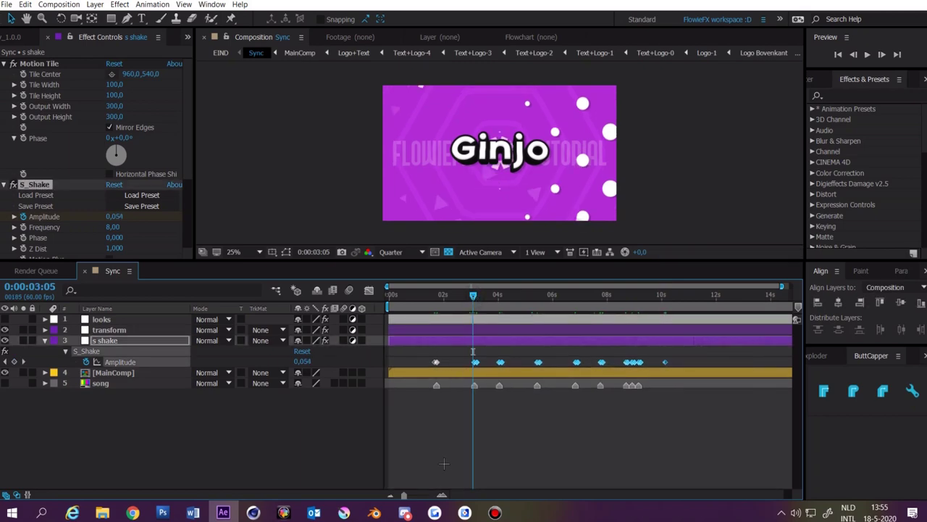
left_click_drag(405, 495, 427, 490)
left_click_drag(622, 361, 602, 373)
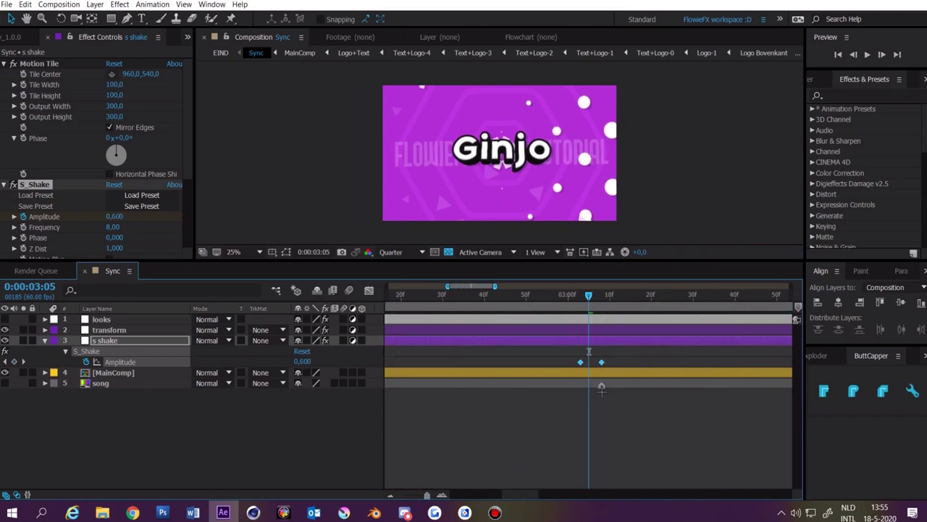
scroll(604, 389, "down", 4)
left_click(576, 406)
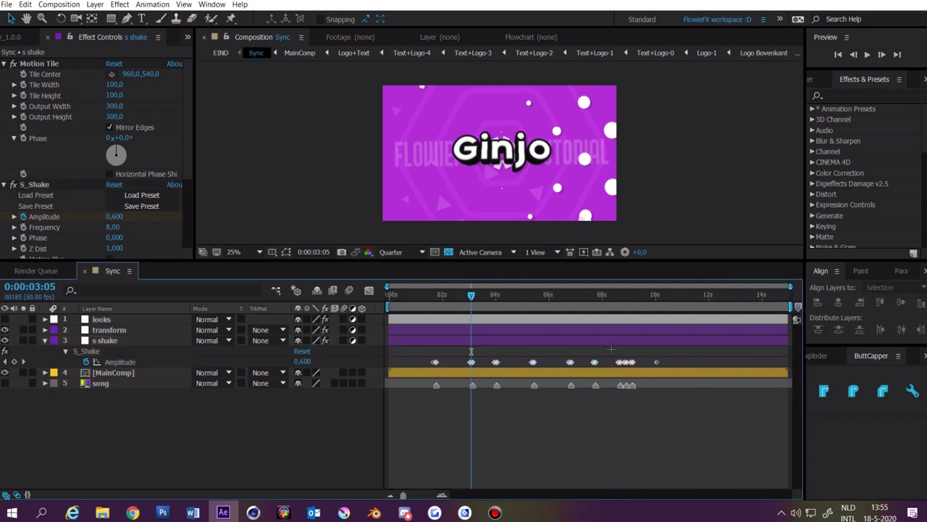
Preview the shake from 0:00:01:33 and set both Wrap X and Wrap Y of S_Shake to No.
left_click_drag(462, 299, 430, 299)
key("space")
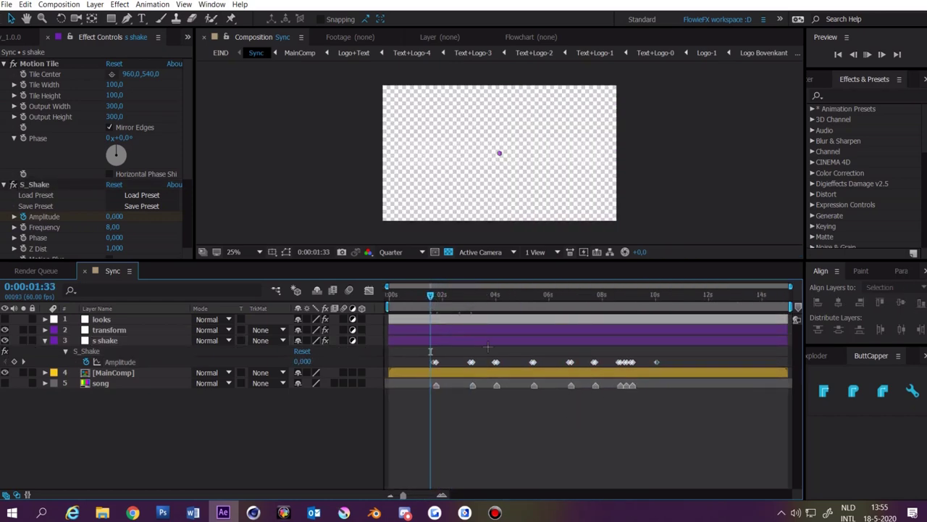
scroll(123, 180, "down", 1)
scroll(122, 177, "down", 3)
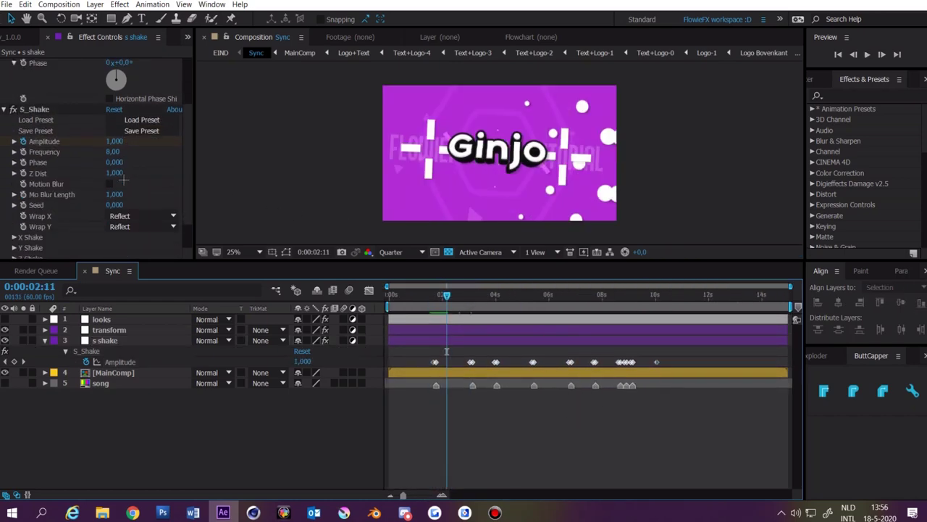
left_click(145, 215)
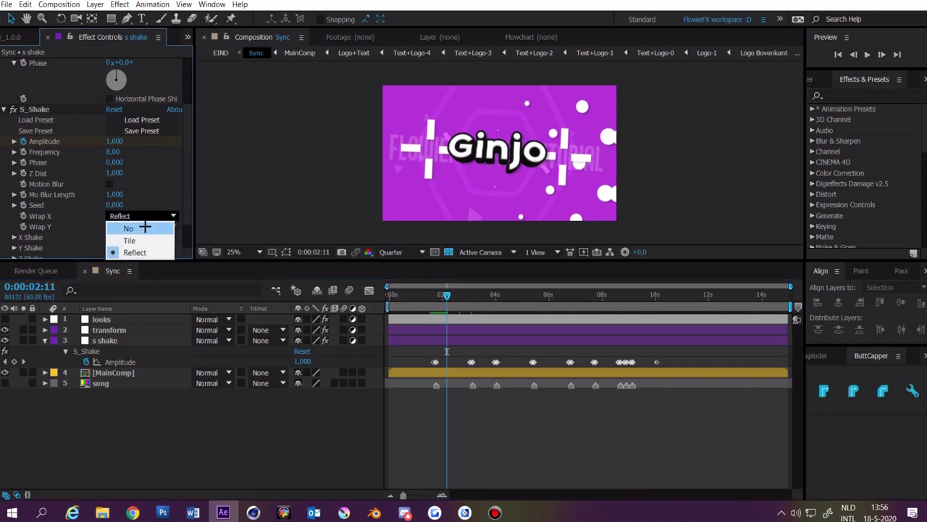
left_click(145, 227)
left_click(144, 226)
left_click(128, 238)
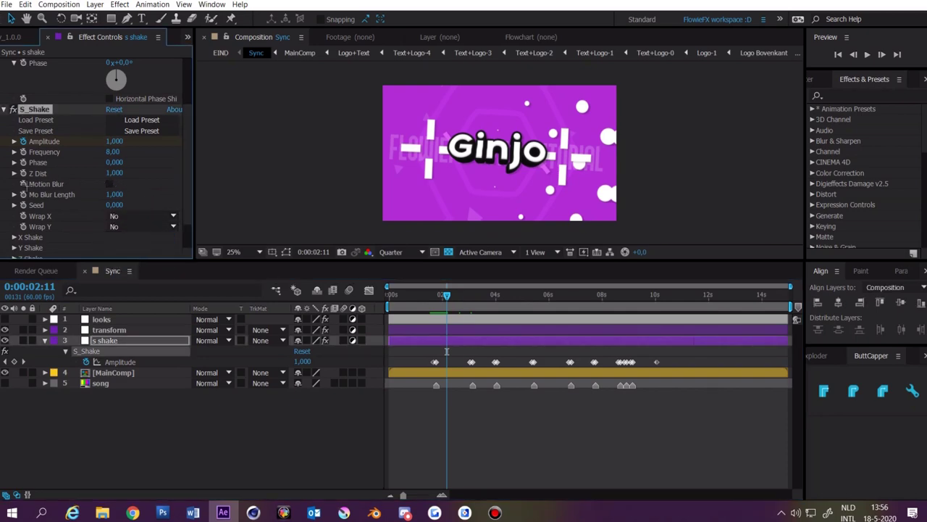
Enable Motion Blur in S_Shake and set its Frequency to 4.
left_click(109, 184)
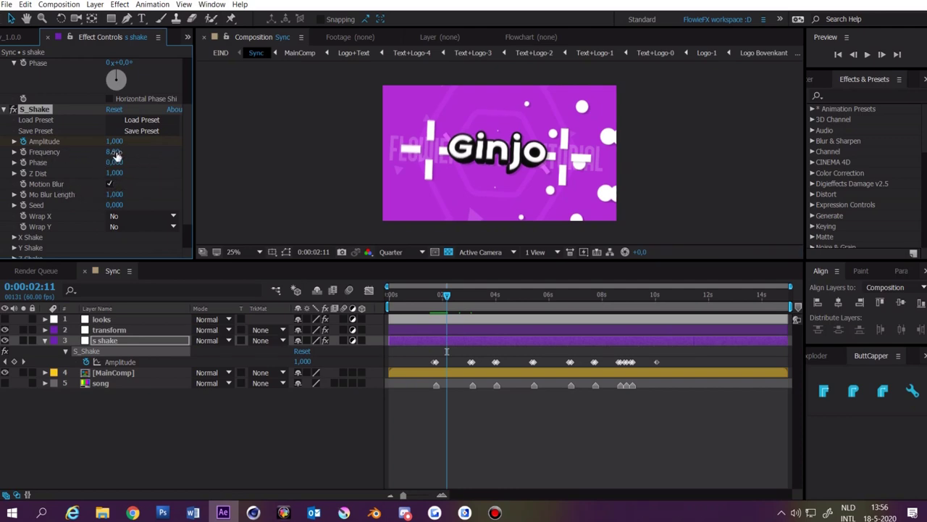
left_click(113, 152)
type("4")
key("Return")
left_click(488, 431)
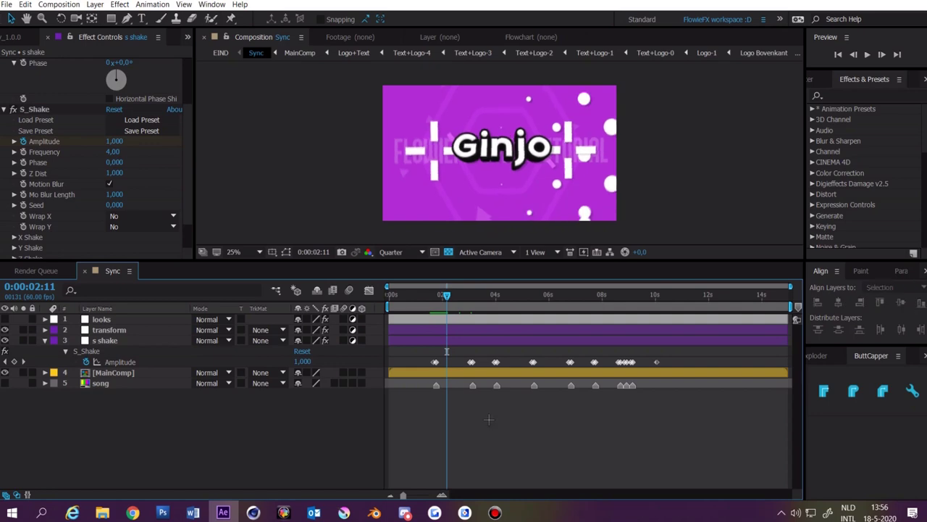
Preview the slower shake and apply Easy Ease to all the S_Shake Amplitude keyframes.
key("space")
left_click_drag(697, 353, 395, 366)
key("F9")
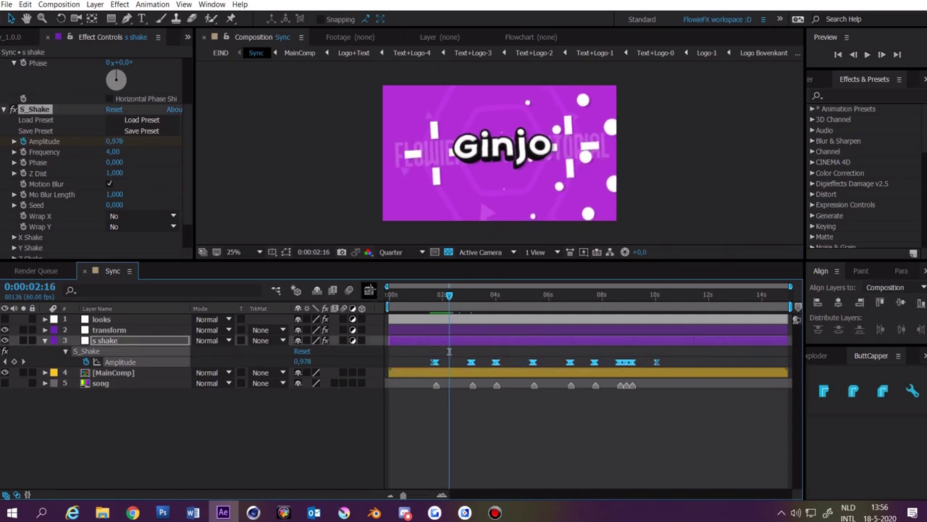
Inspect the eased Amplitude curves in the Graph Editor and preview the shake from 0:00:01:33.
left_click(370, 289)
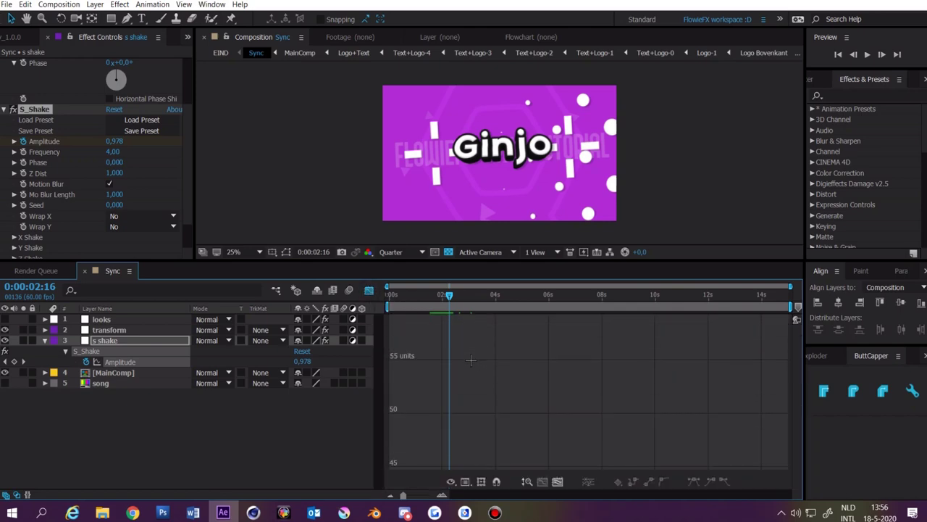
key("space")
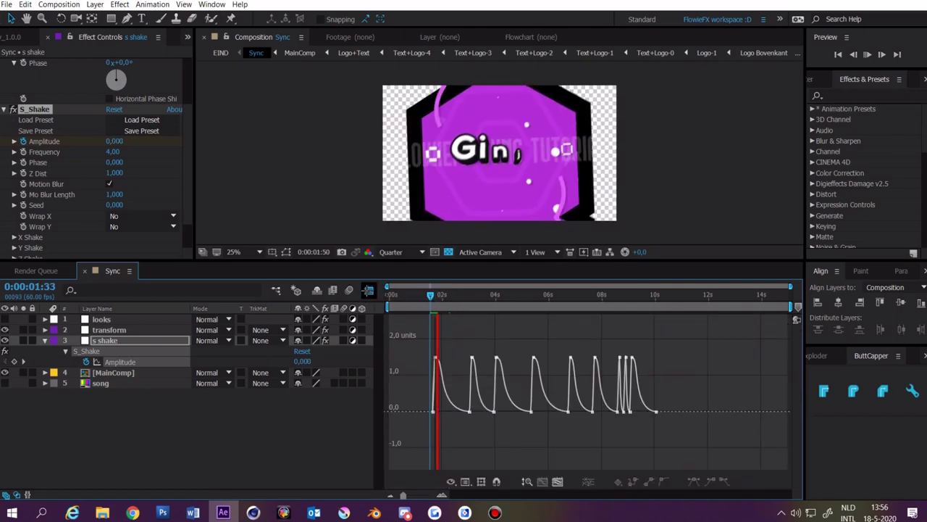
left_click(369, 289)
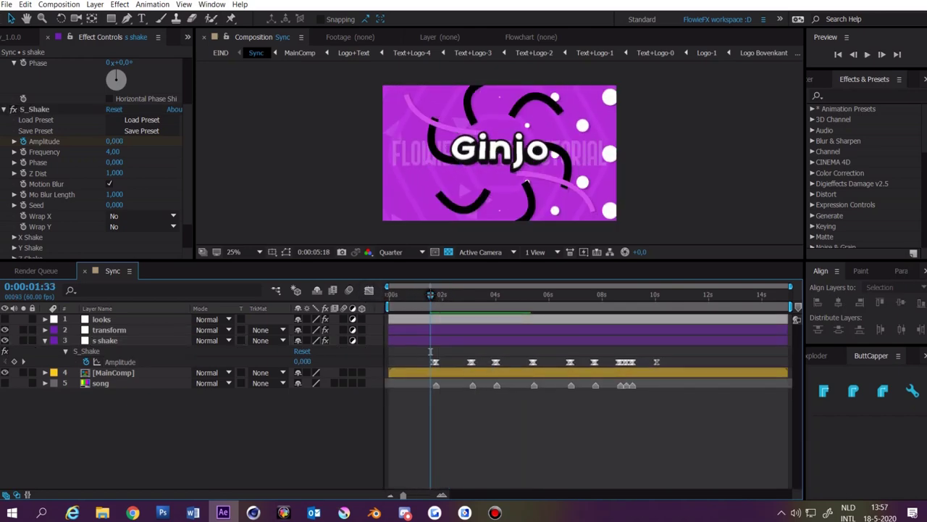
key("space")
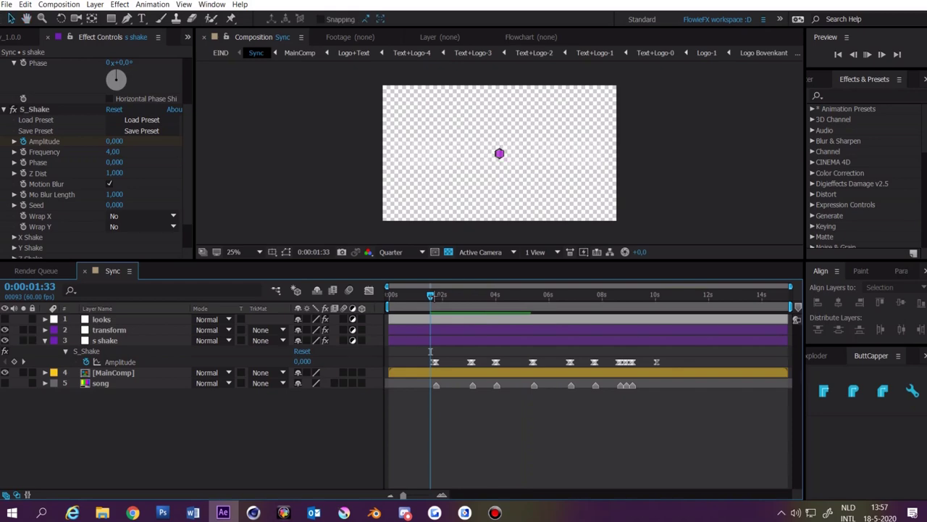
key("space")
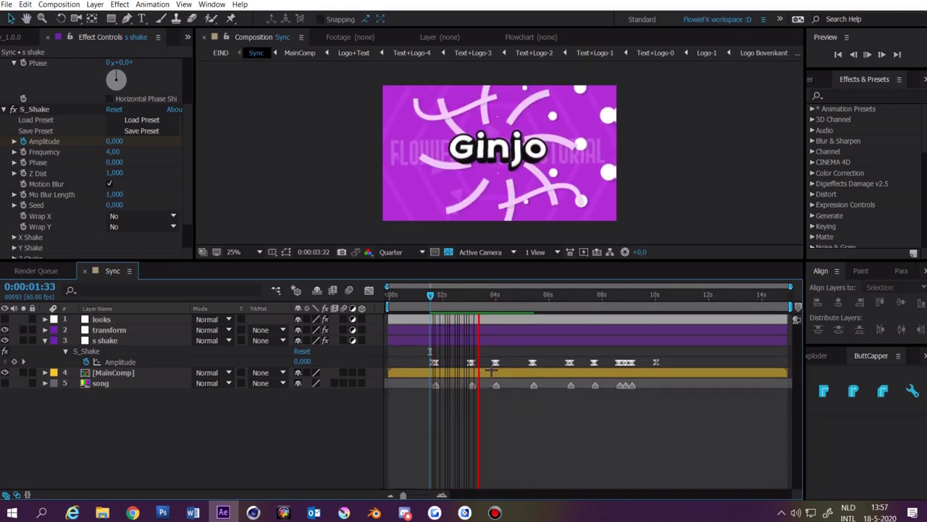
key("space")
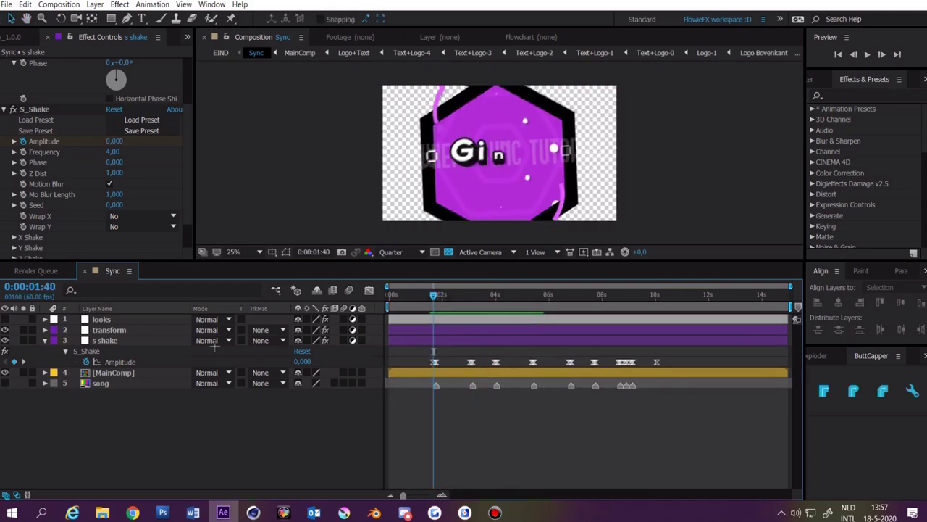
On the transform layer, move Motion Tile above Transform, set its Output Width and Output Height to 200, and enable Mirror Edges.
left_click(45, 341)
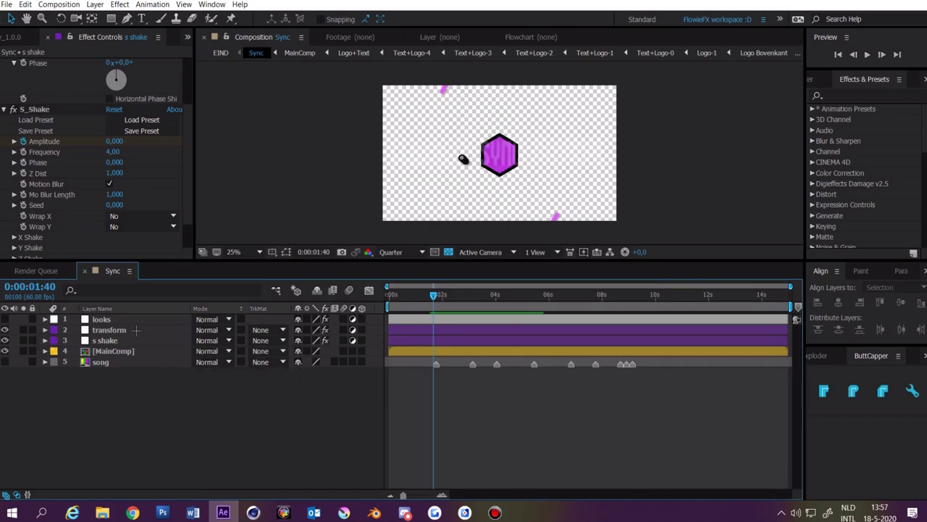
left_click(110, 330)
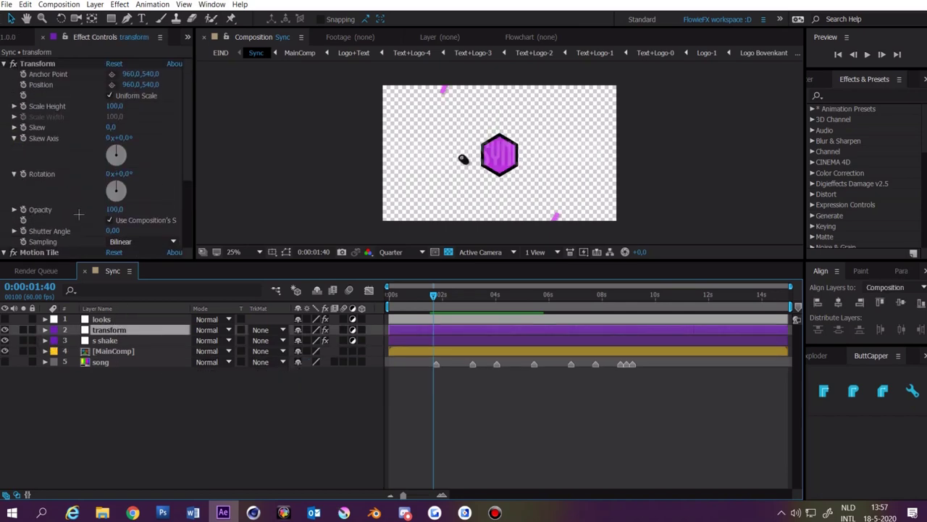
left_click_drag(36, 251, 65, 73)
left_click(114, 117)
type("200")
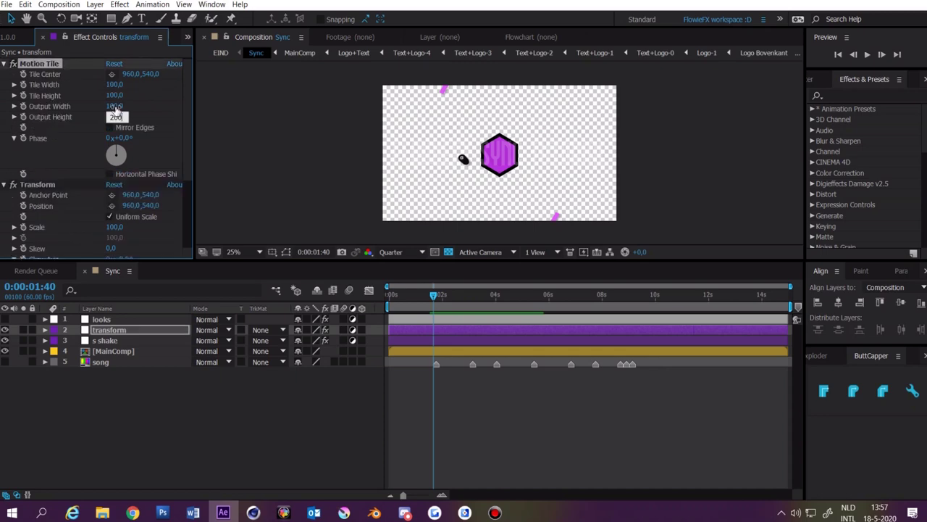
left_click(115, 107)
type("200")
left_click(109, 126)
Start keyframing the Transform effect's Scale at 0:00:01:45 on the transform layer and reveal its keyframe in the timeline.
left_click(440, 403)
scroll(109, 122, "down", 5)
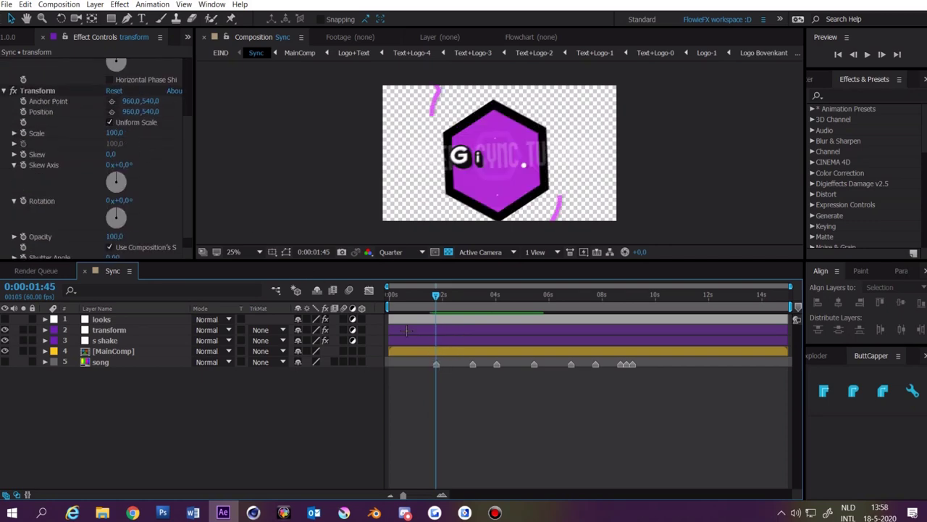
left_click(108, 330)
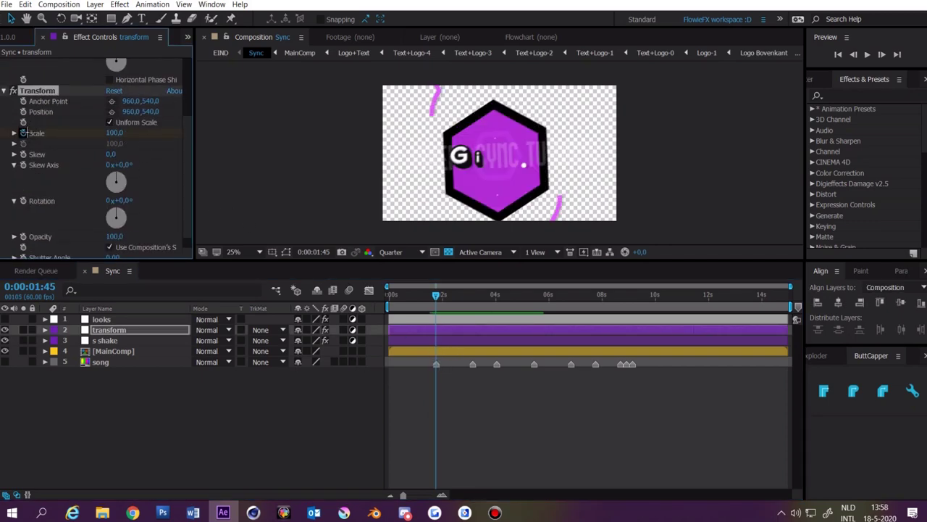
left_click(118, 330)
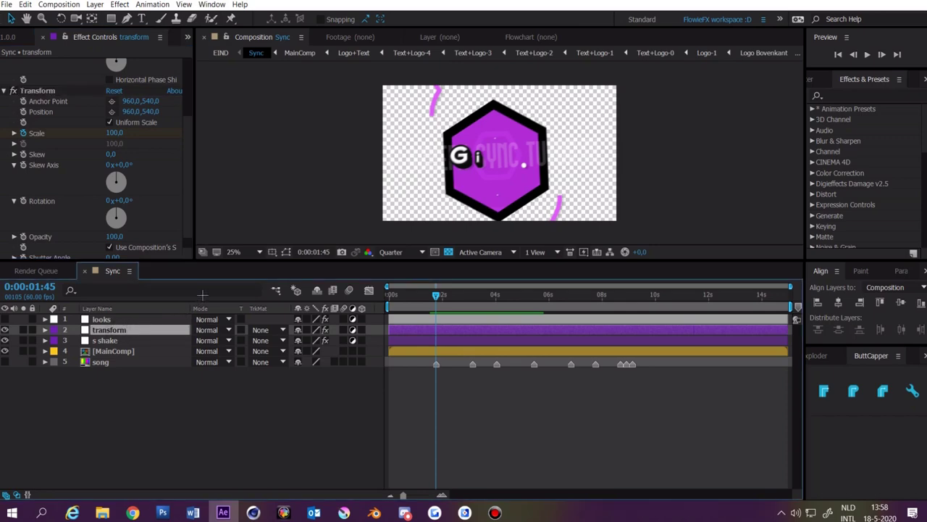
key("u")
key(";")
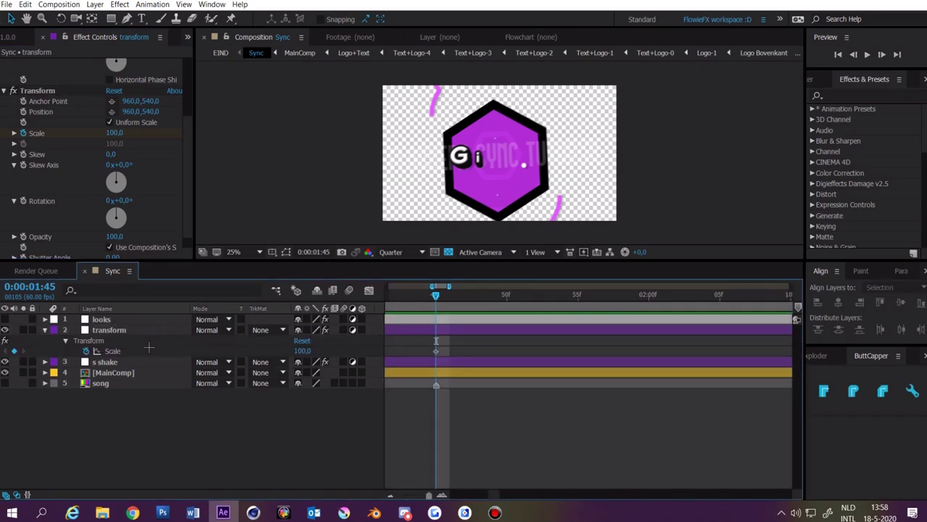
Reveal the s shake layer's Amplitude keyframes as a timing guide and add a matching Scale keyframe on the transform layer at 0:00:01:40.
left_click(432, 362)
key("u")
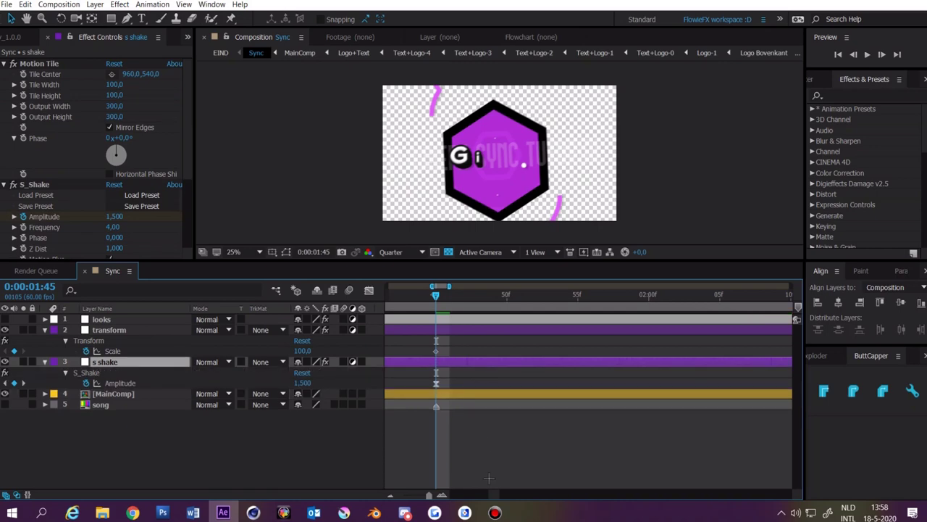
left_click_drag(494, 494, 491, 495)
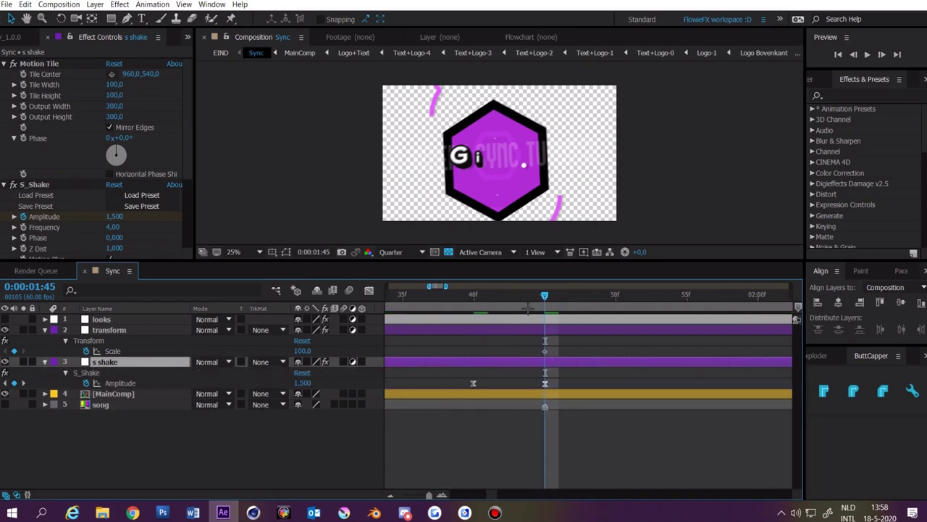
left_click_drag(503, 306, 491, 309)
key("j")
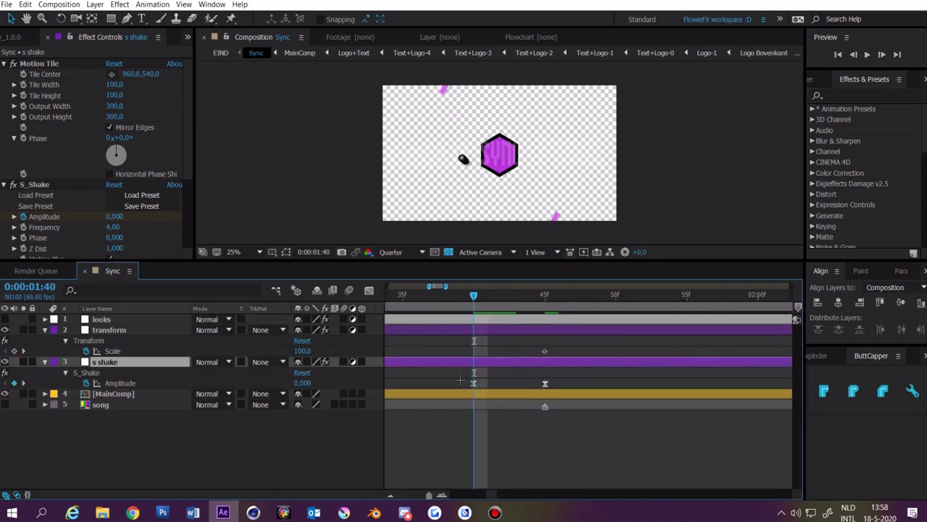
left_click(14, 351)
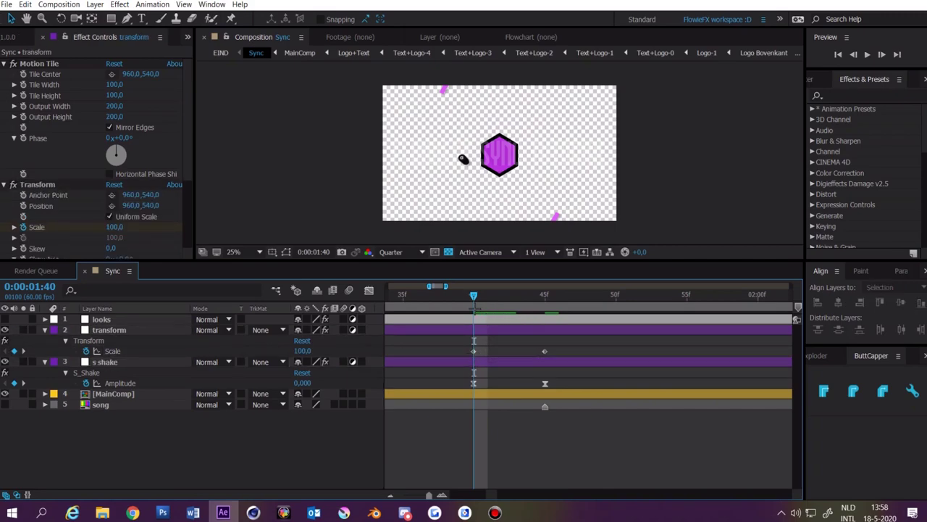
Set the transform layer's Scale to 120 at the first song marker, 0:00:01:45.
left_click_drag(473, 297, 545, 296)
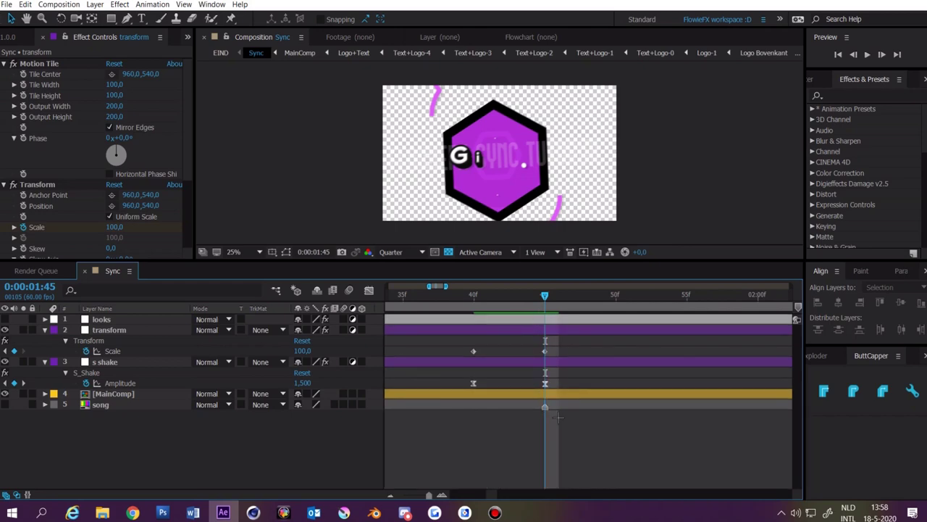
left_click(303, 351)
type("120")
key("Return")
Copy the two Scale keyframes and paste them at the start of each remaining shake pulse, from 0:00:03:03 to 0:00:09:04.
key("minus")
key("minus")
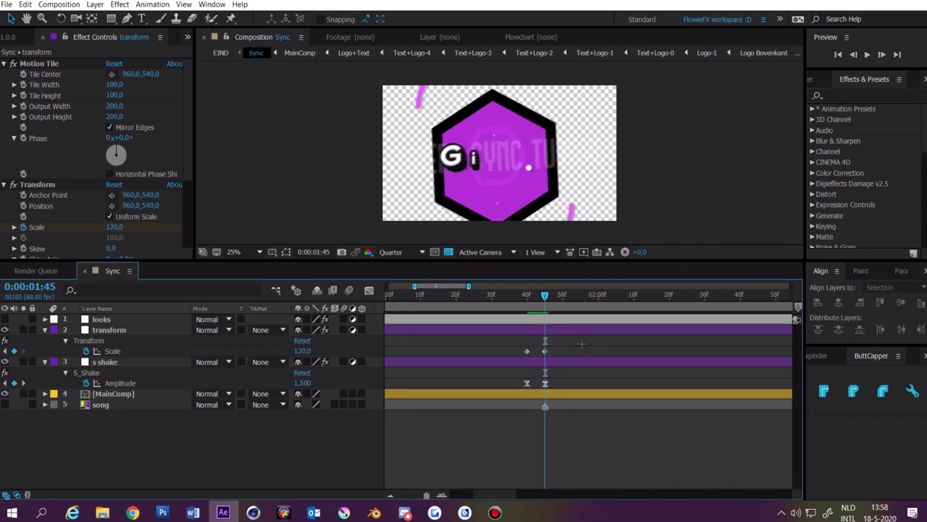
key("minus")
key("minus")
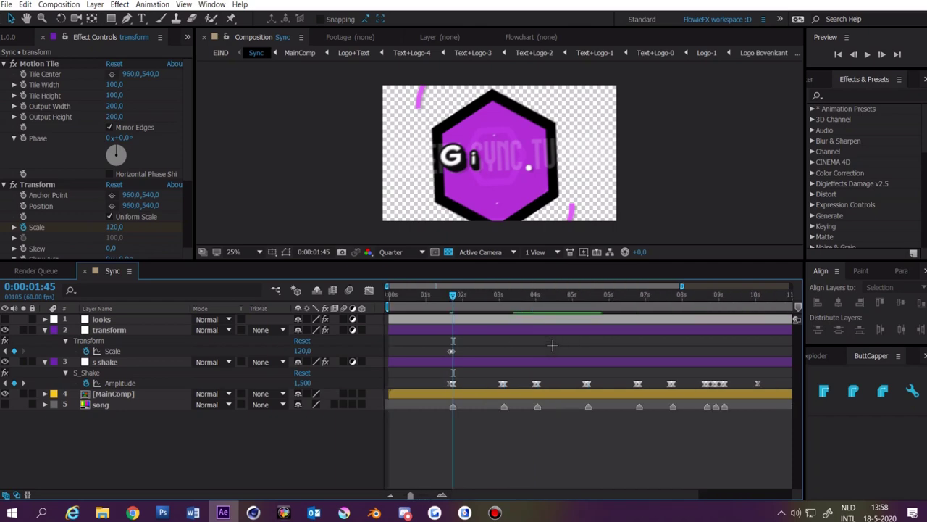
key("equal")
key("equal")
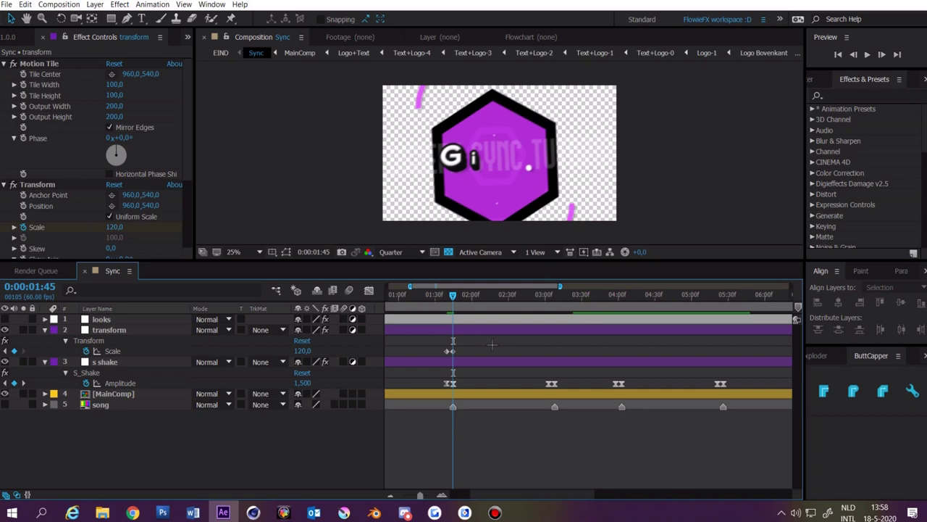
key("minus")
left_click_drag(492, 345, 423, 355)
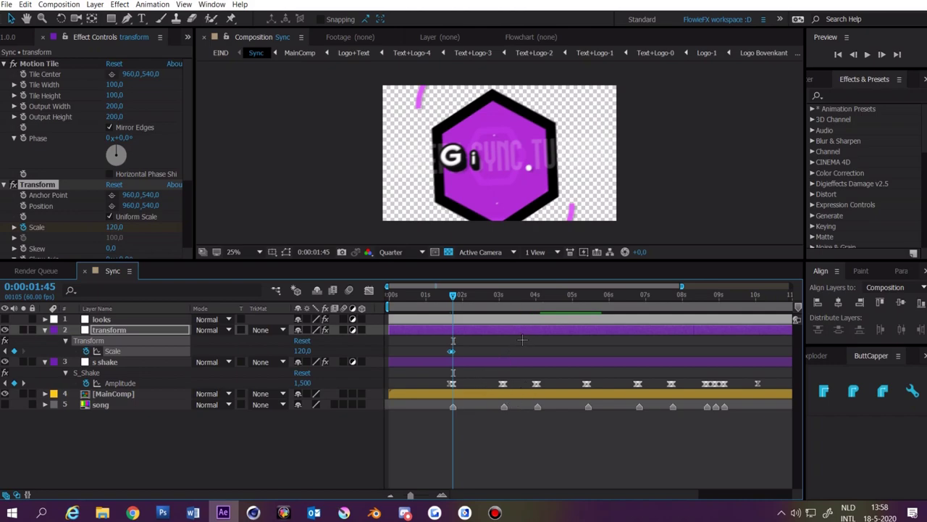
key("k")
key("equal")
key("equal")
key("equal")
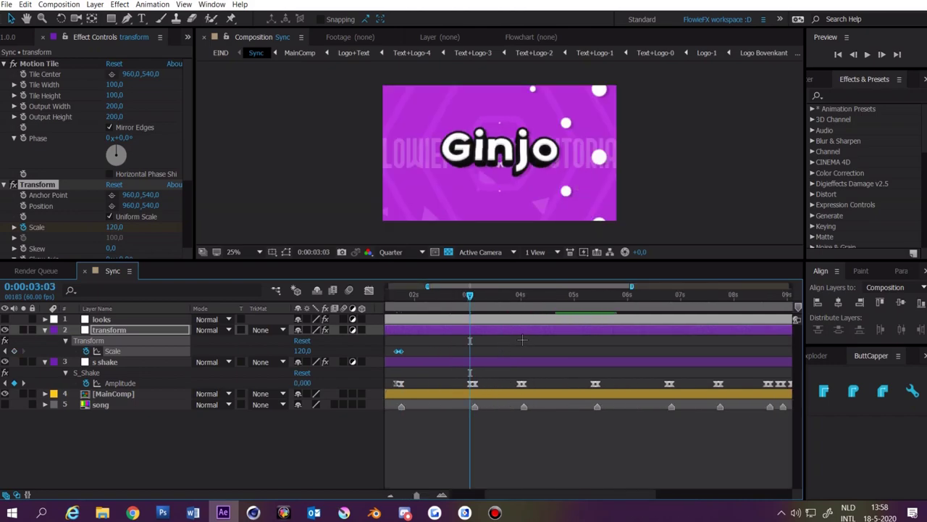
key("ctrl+v")
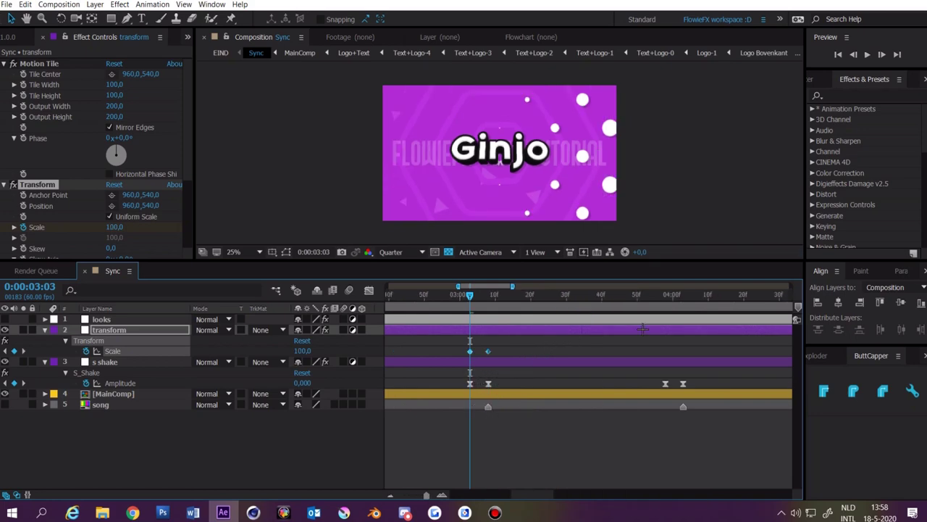
key("k")
key("k")
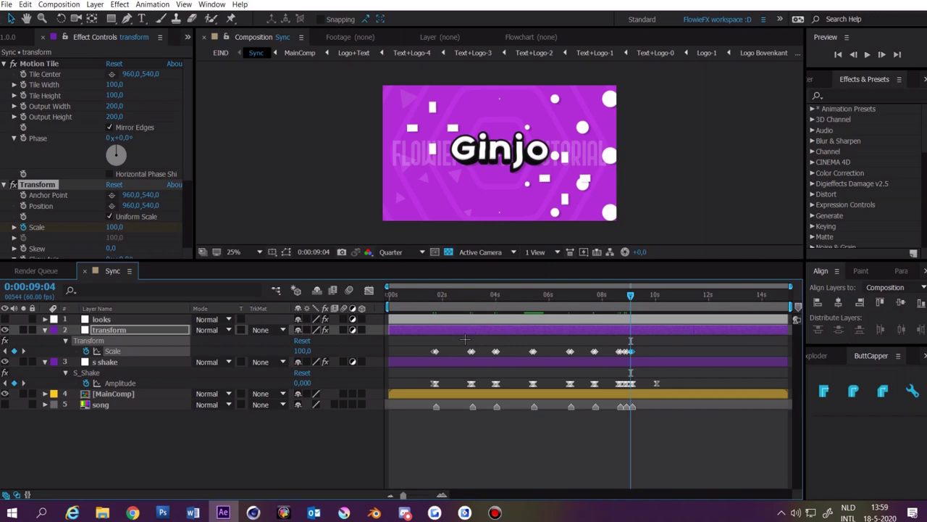
Apply Easy Ease to all the transform layer's Scale keyframes.
left_click_drag(670, 346, 408, 363)
key("F9")
left_click(650, 343)
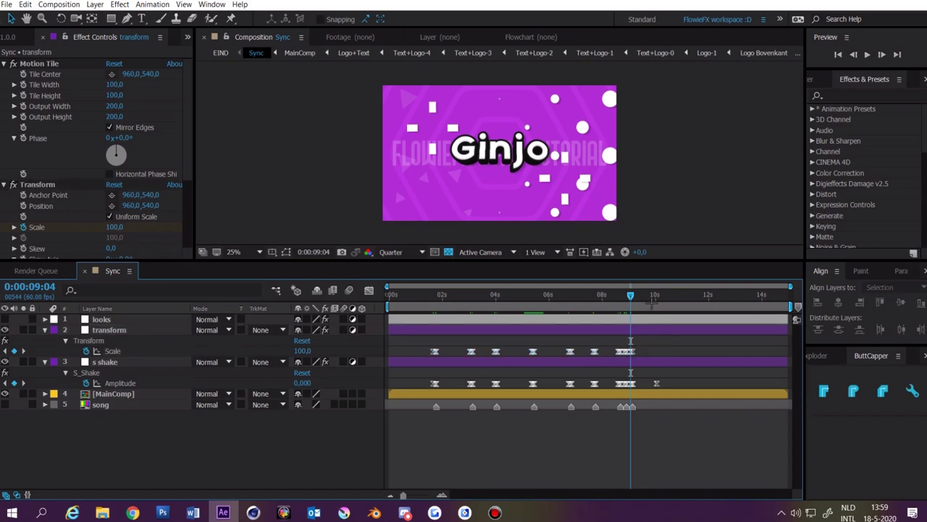
Add a closing Scale keyframe of 100 at 0:00:10:04, in line with the last Amplitude keyframe.
left_click(650, 302)
key("k")
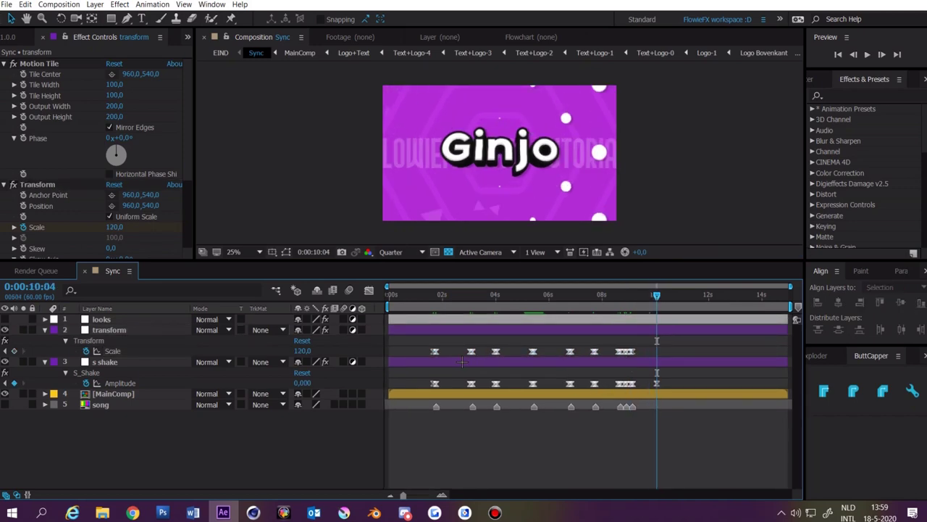
left_click(302, 350)
type("100")
key("Return")
Preview the combined scale pulses and shake from 0:00:01:33.
left_click(430, 295)
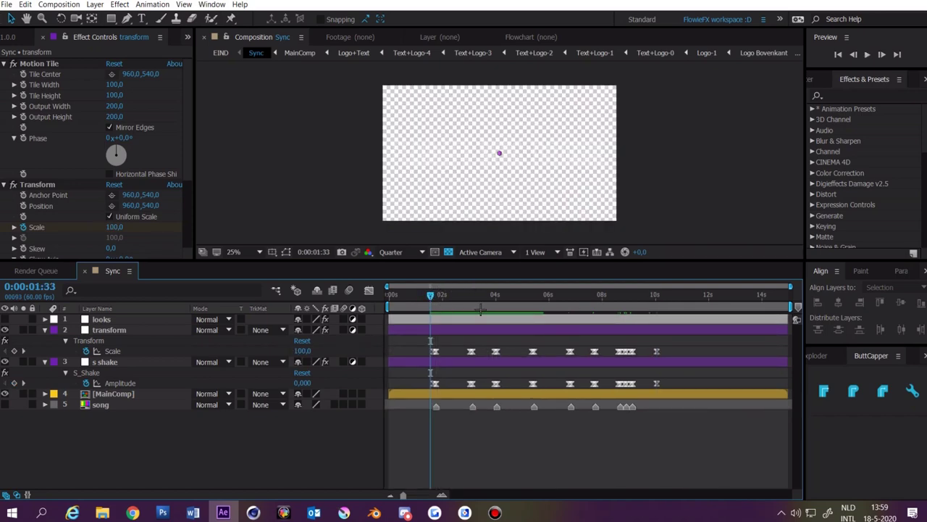
key("space")
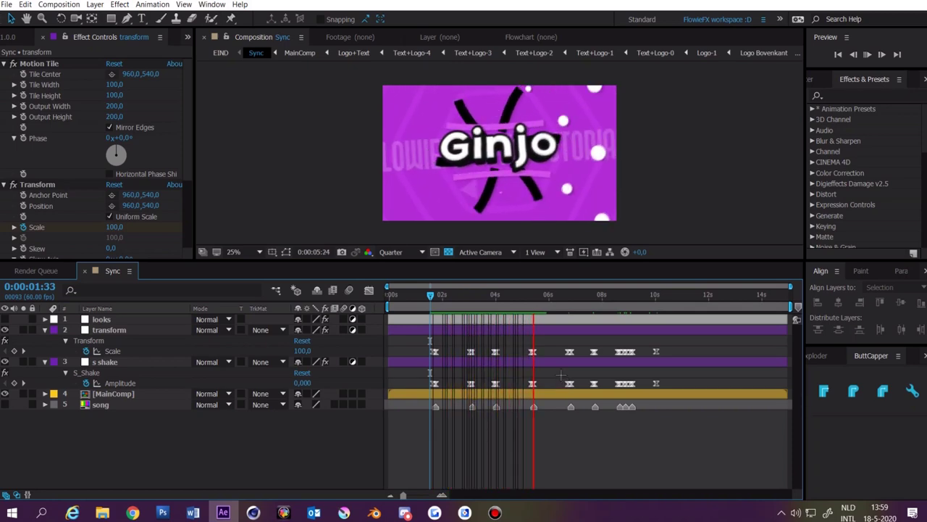
left_click(433, 306)
key("space")
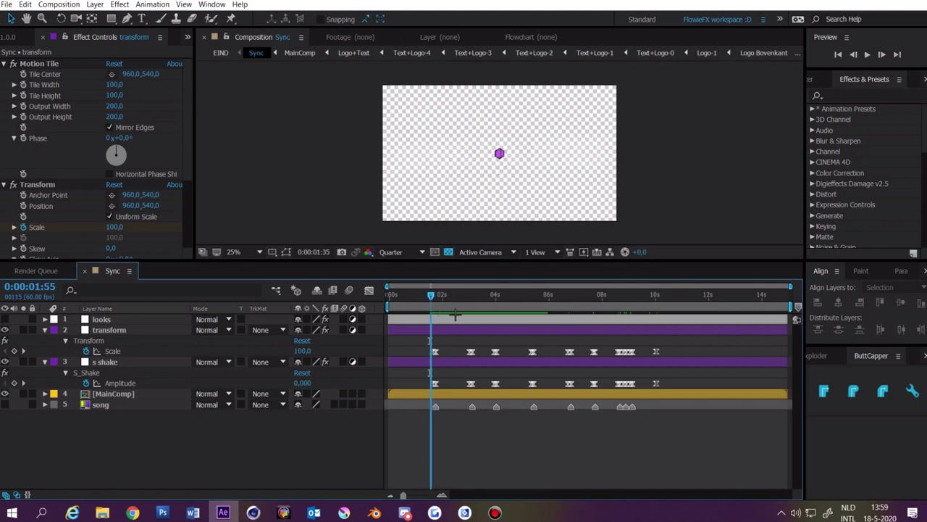
key("space")
Set the transform layer's Scale keyframe at 0:00:01:45 to 80.
key("equal")
key("equal")
key("equal")
key("equal")
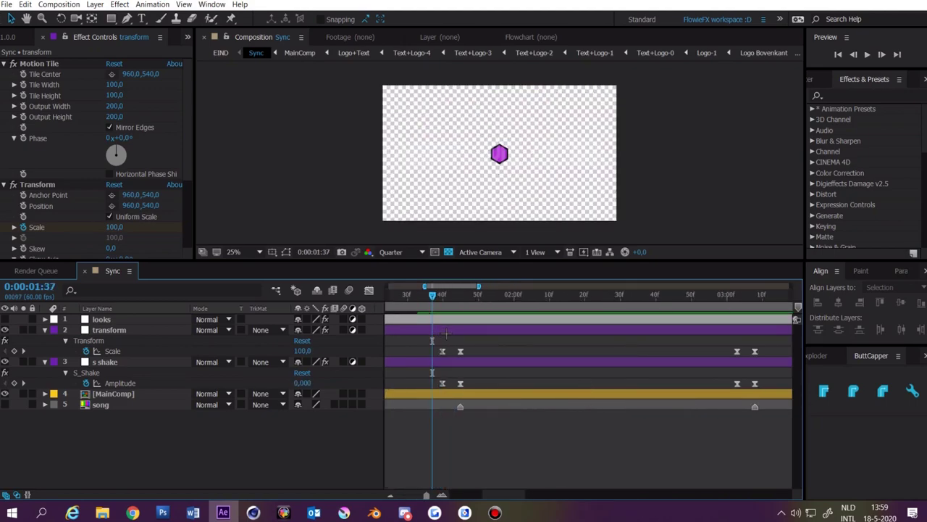
key("k")
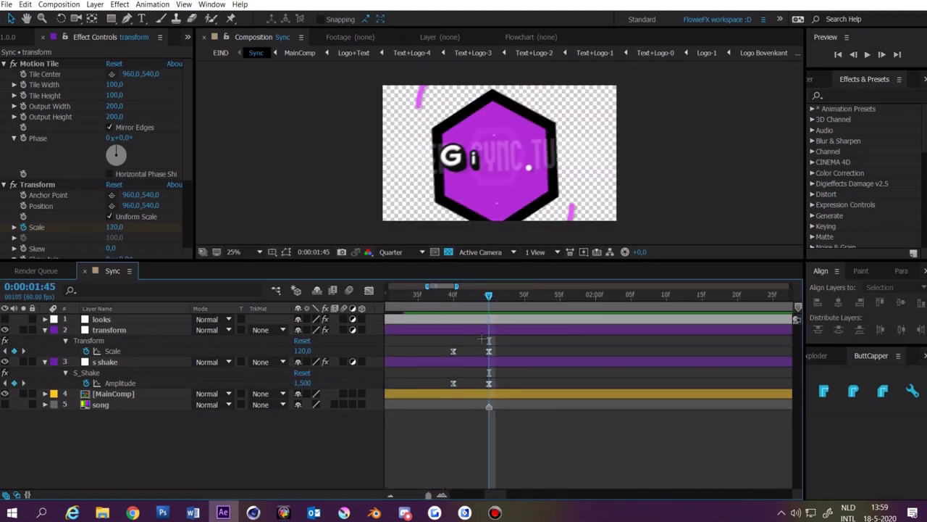
left_click(489, 351)
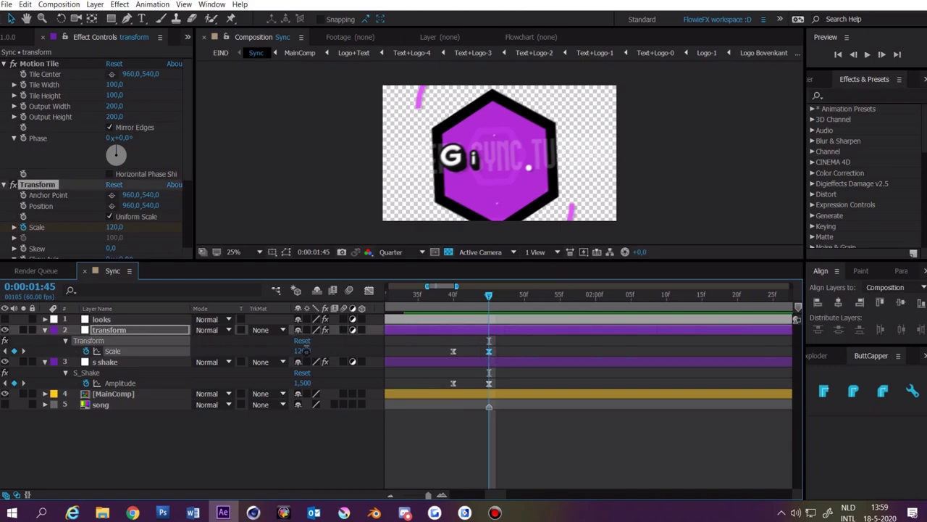
left_click(302, 350)
type("80")
key("Return")
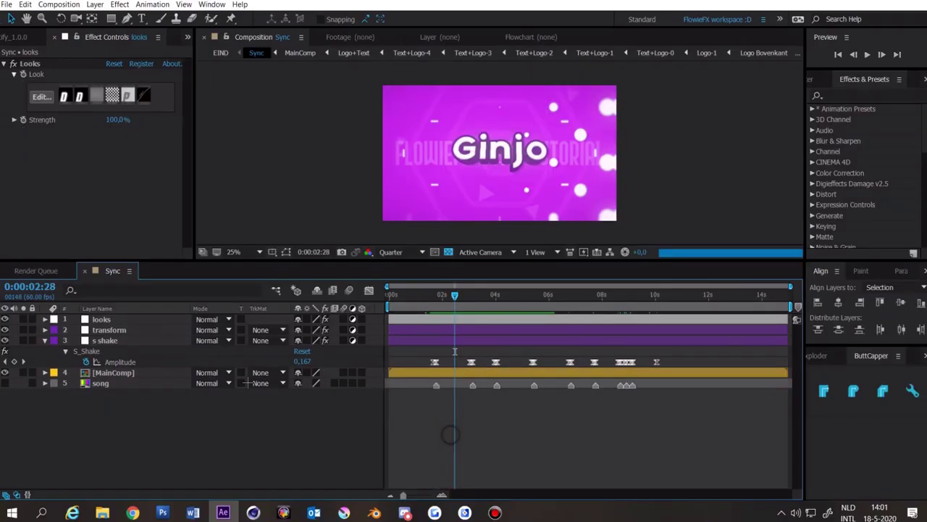
Add a rectangle shape layer matching the full composition frame, with a black 100 px stroke.
left_click(45, 339)
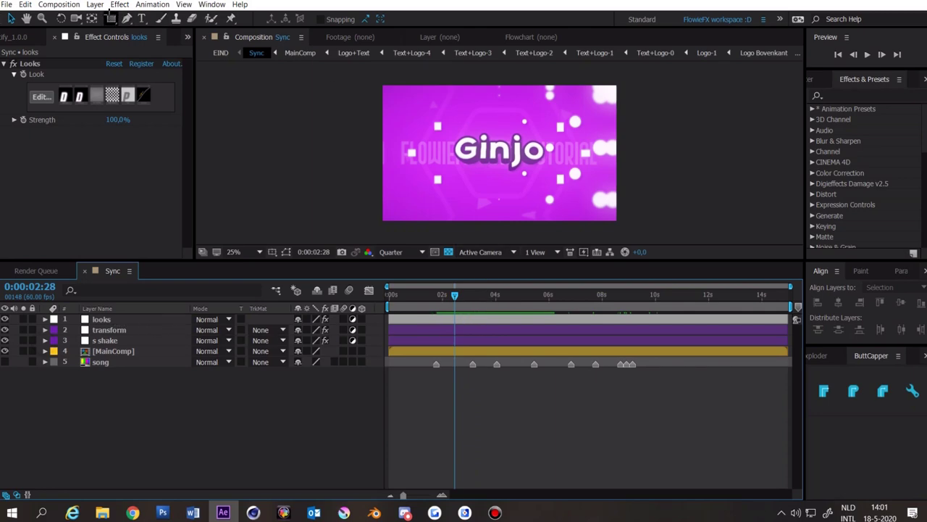
left_click(110, 16)
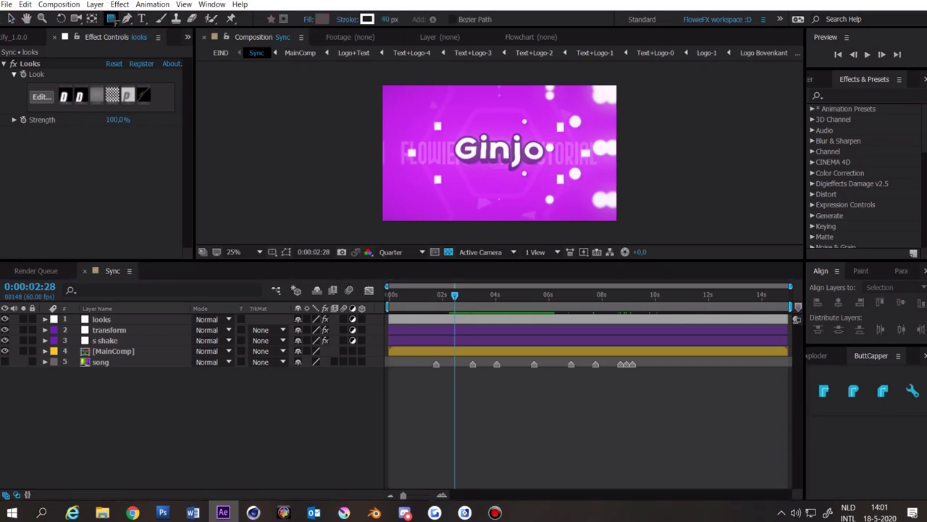
left_click(113, 16)
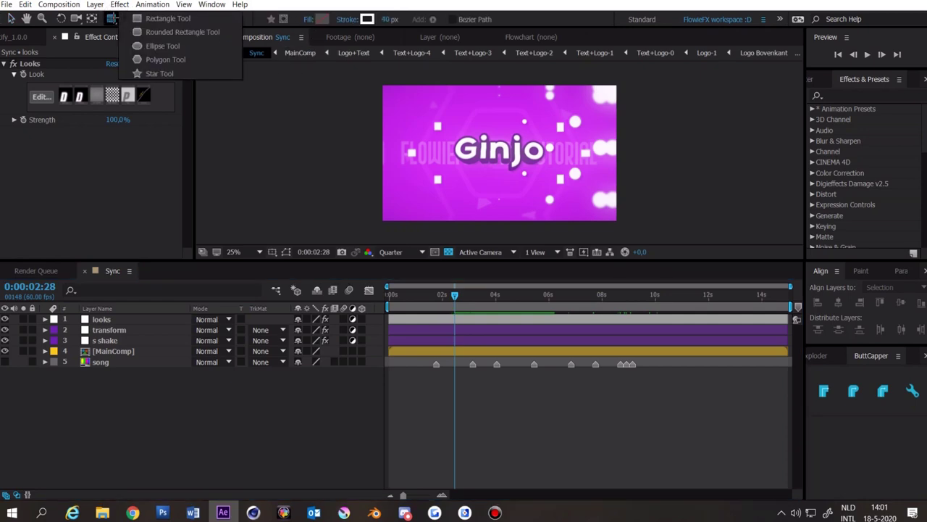
left_click(177, 18)
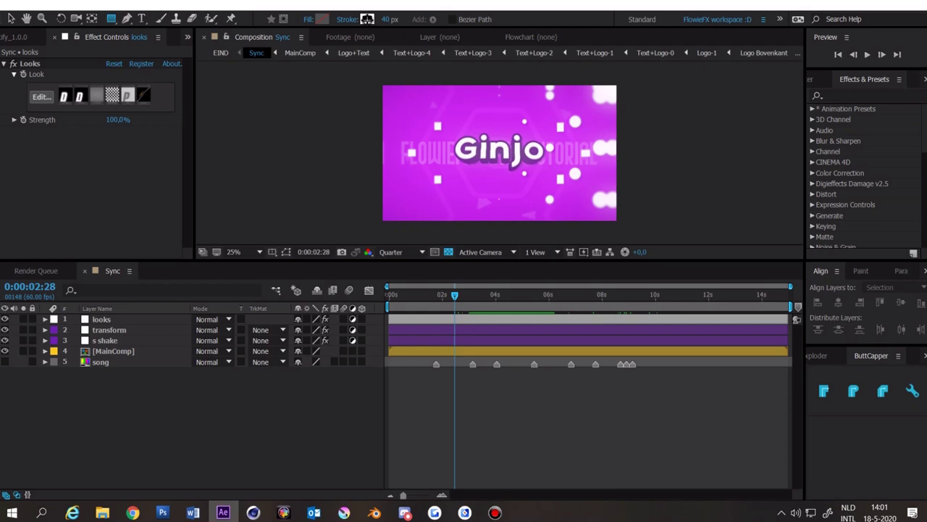
left_click(367, 19)
left_click_drag(373, 342, 604, 446)
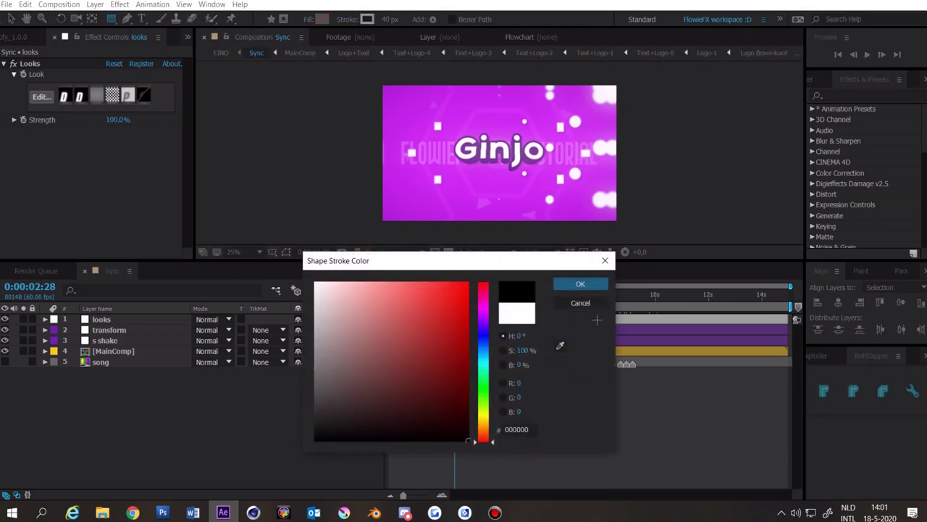
left_click(580, 283)
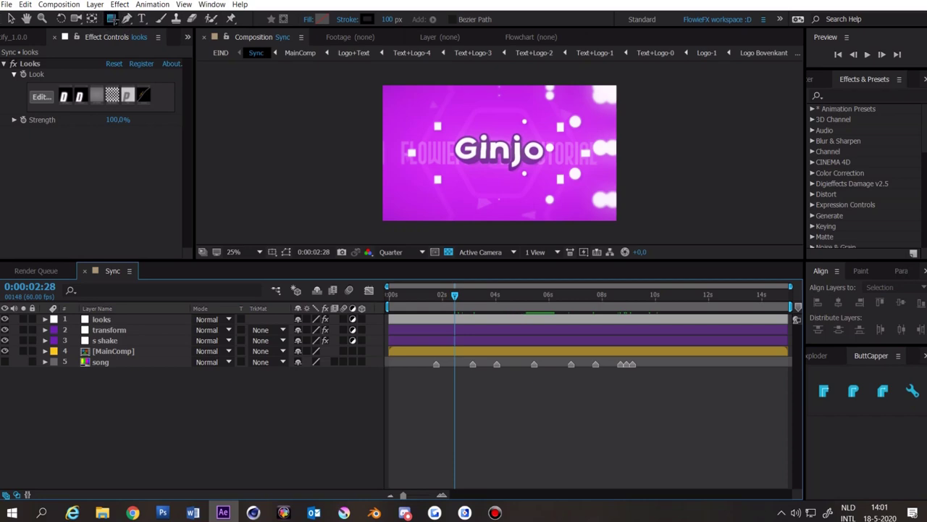
double_click(112, 19)
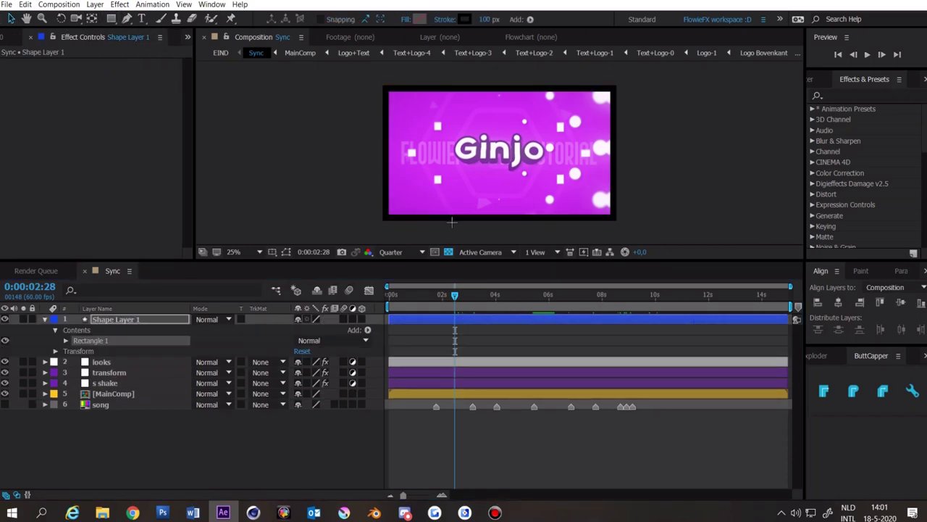
Unlink the rectangle shape layer's Scale proportions and set its horizontal scale to 500%, keeping the vertical scale at 100%.
left_click(408, 319)
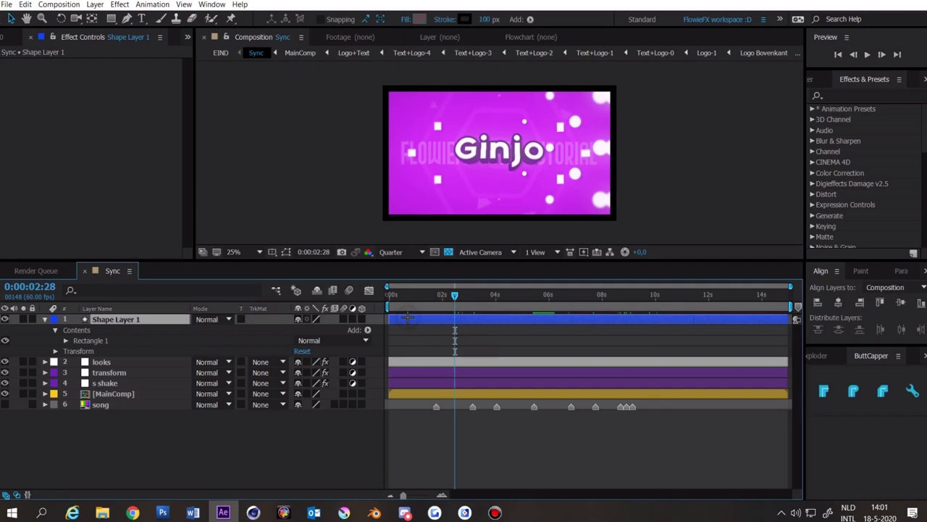
key("s")
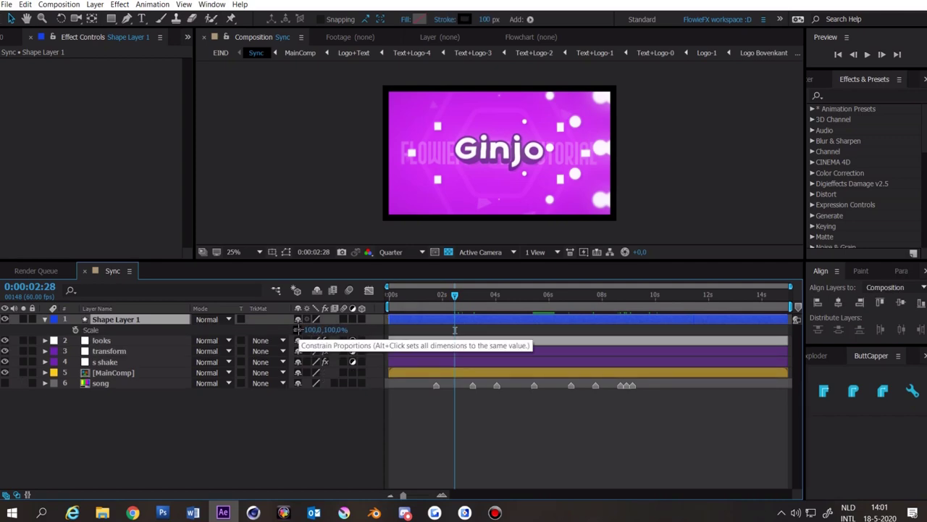
left_click(298, 330)
left_click_drag(310, 330, 765, 359)
left_click(308, 330)
type("500")
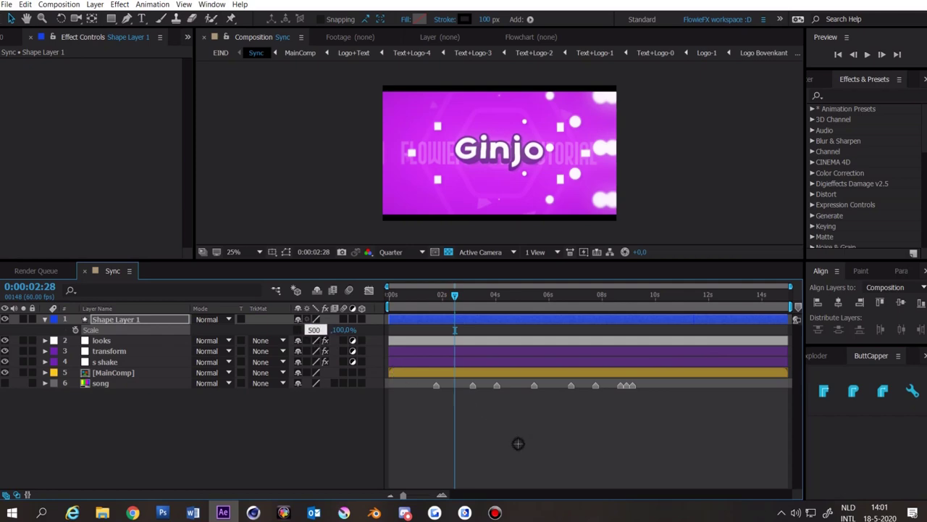
key("Return")
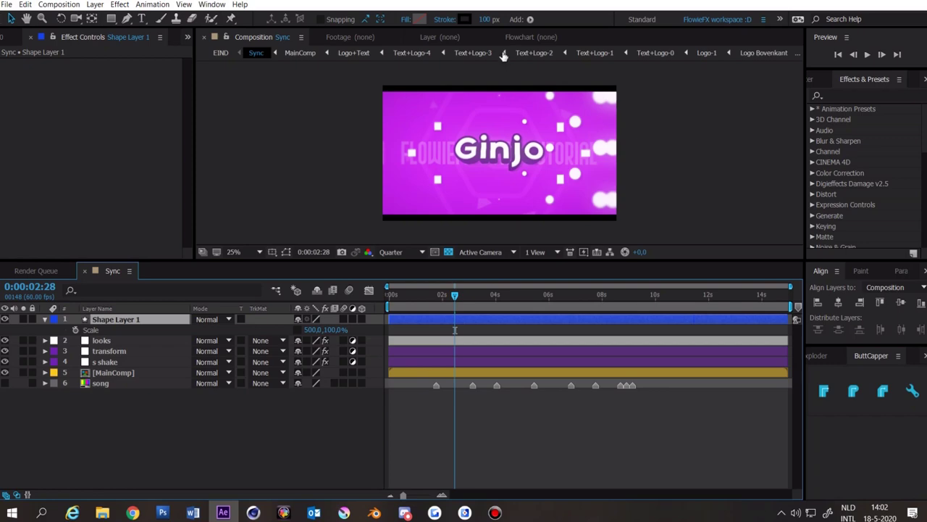
Set the rectangle's stroke width to 250 px for thicker cinematic bars and check them at 0:00:01:59.
left_click_drag(485, 20, 488, 24)
left_click(487, 22)
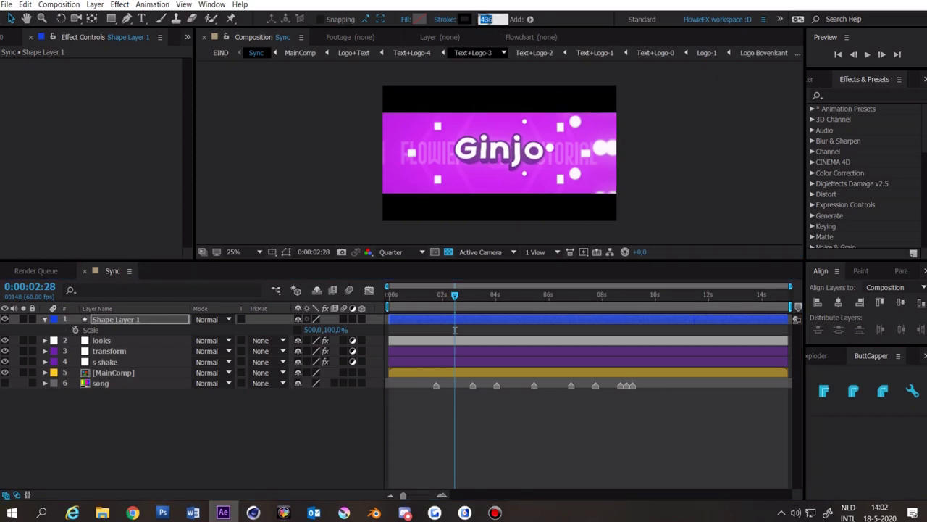
type("200")
left_click(563, 445)
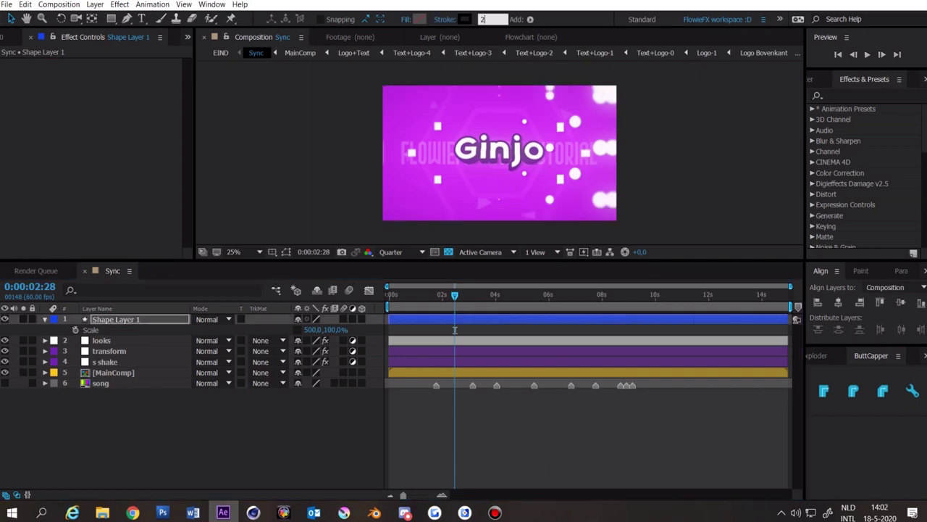
type("50")
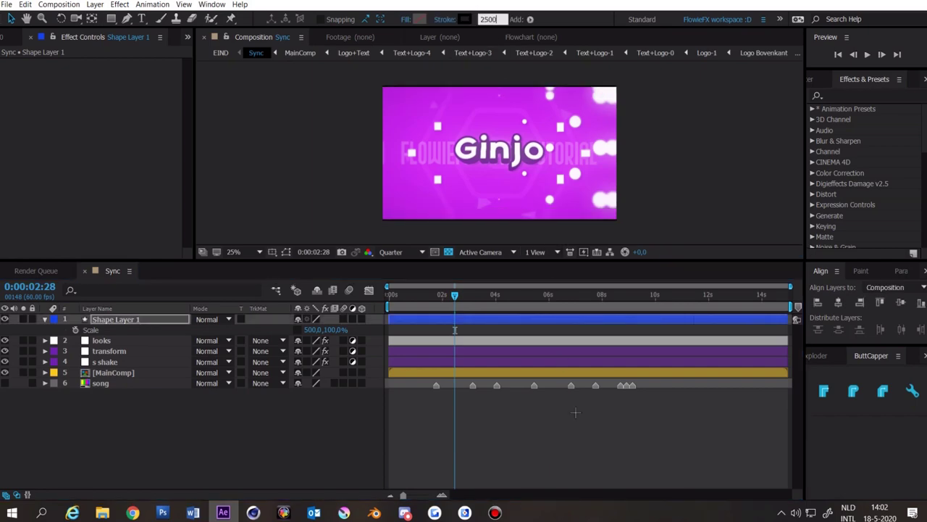
left_click(559, 426)
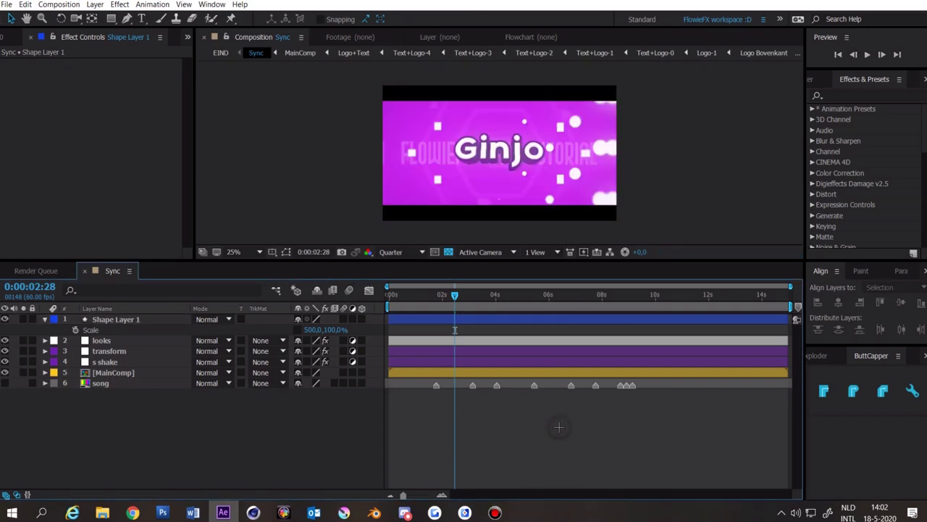
left_click_drag(459, 385, 514, 432)
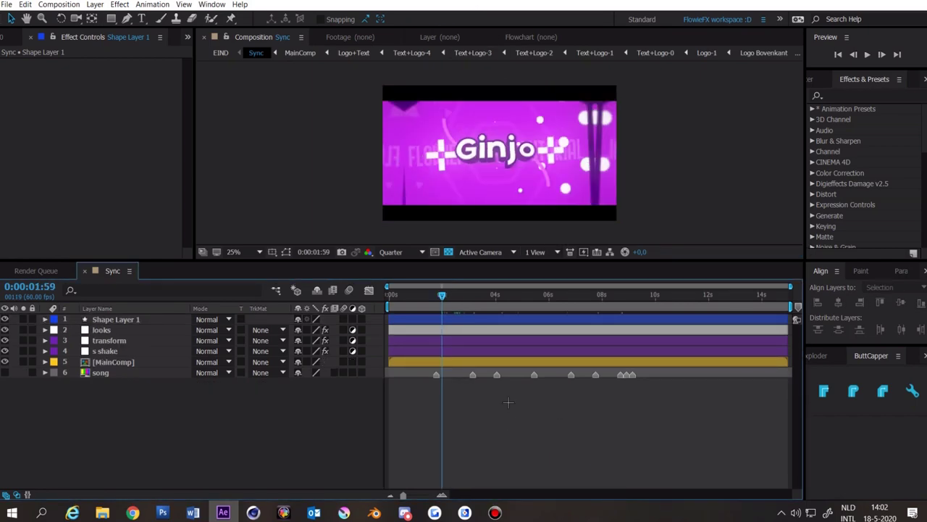